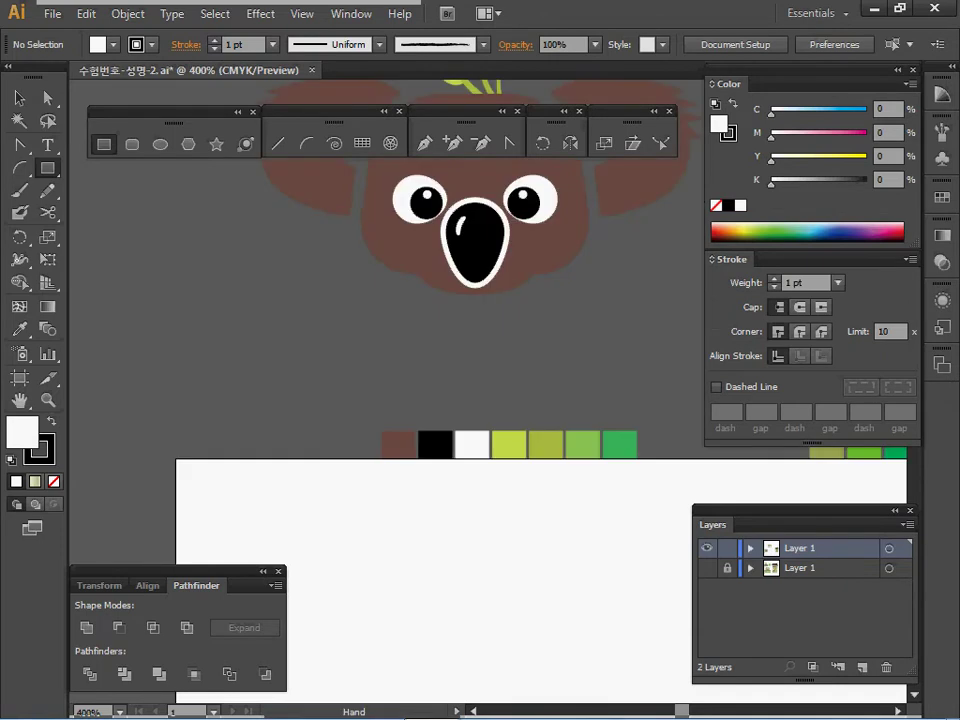
# Draw a 23 mm by 17 mm rectangle in the empty area beside the finished koala head
pyautogui.keyDown('ctrl'); pyautogui.keyDown('alt'); pyautogui.click(527, 501); pyautogui.keyUp('alt'); pyautogui.keyUp('ctrl')
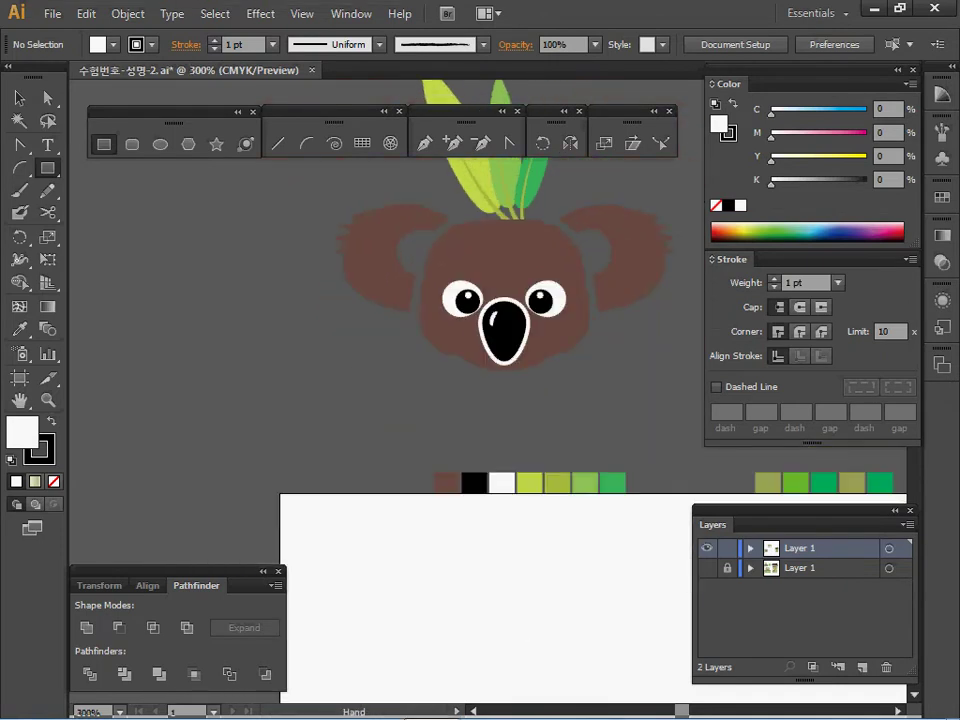
pyautogui.moveTo(504, 330); pyautogui.dragTo(526, 442)
pyautogui.press('space')
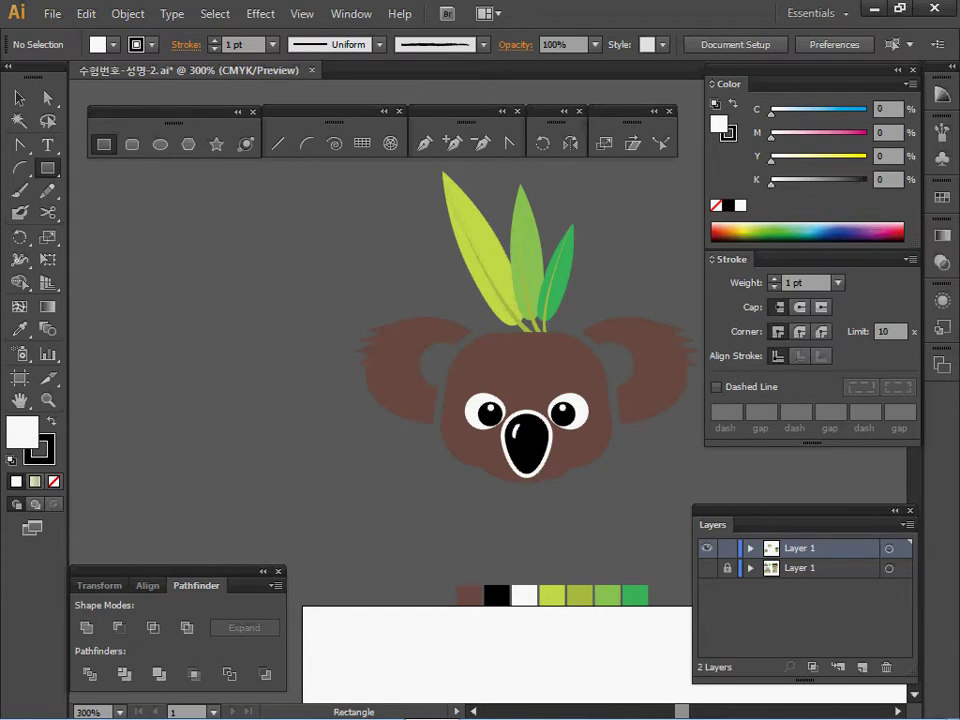
pyautogui.click(399, 356)
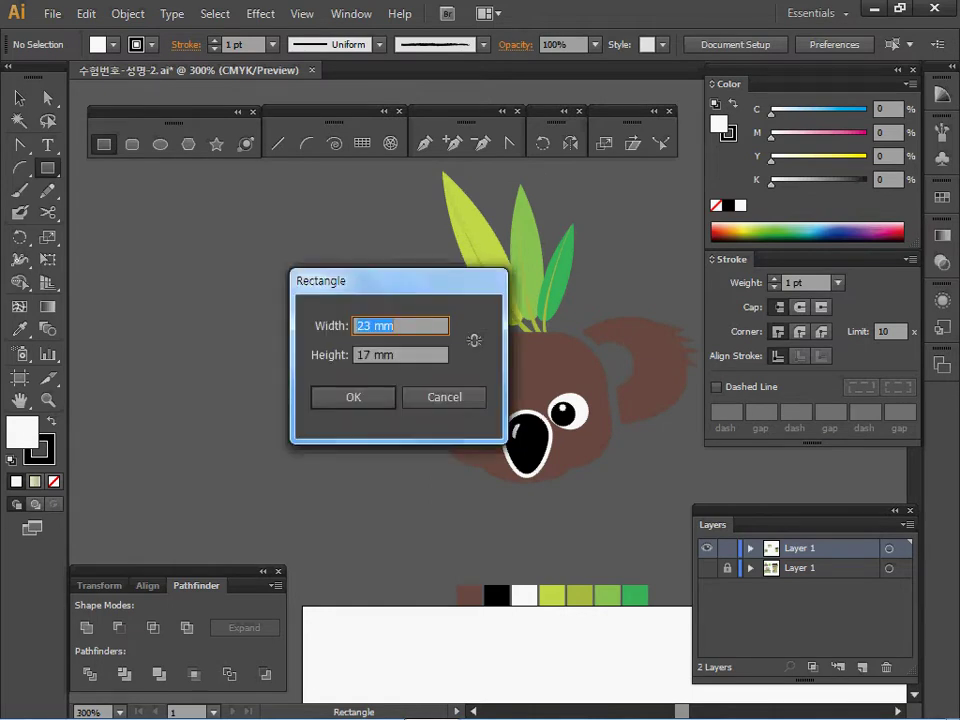
pyautogui.press('Tab')
pyautogui.press('Return')
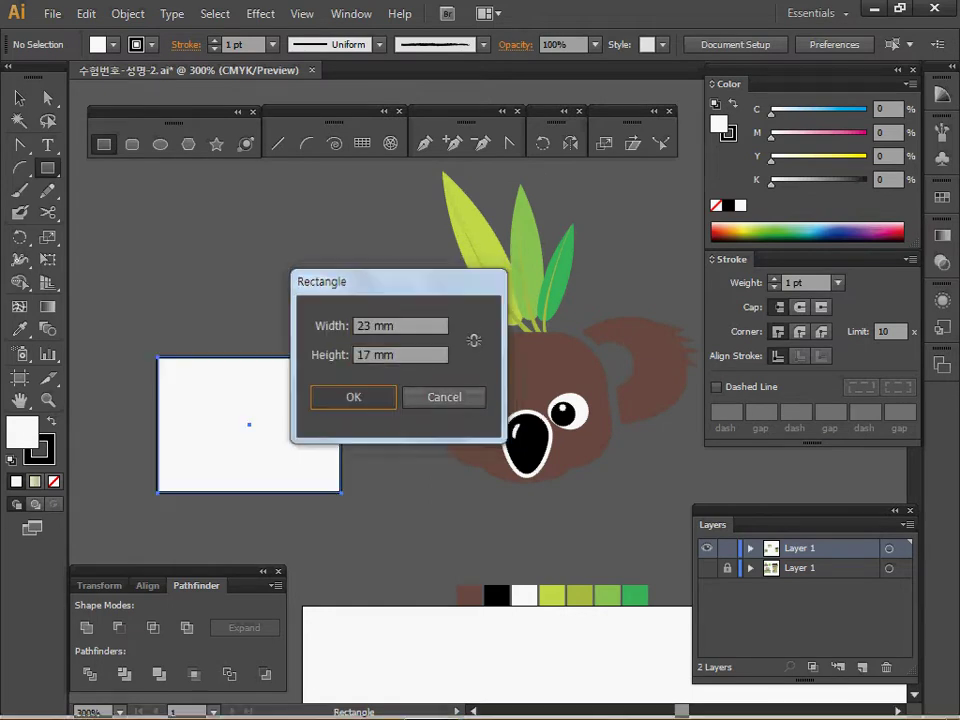
pyautogui.press('space')
pyautogui.moveTo(249, 424); pyautogui.dragTo(258, 387)
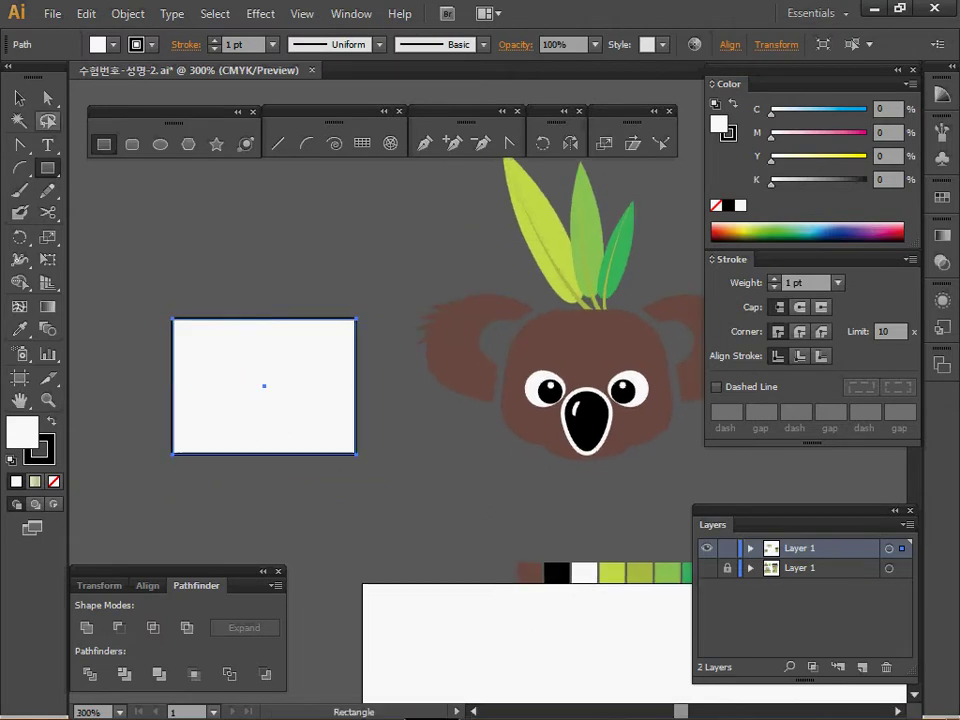
# Scale only the rectangle's two upper anchor points uniformly to 80% so it becomes a trapezoid
pyautogui.press('a')
pyautogui.moveTo(143, 275); pyautogui.dragTo(360, 332)
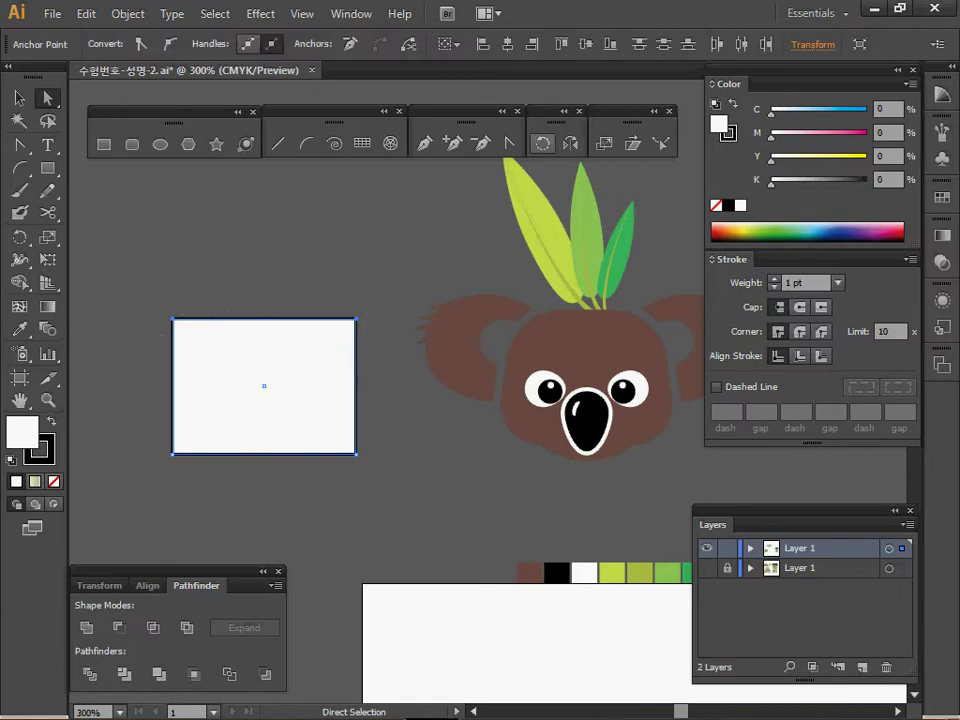
pyautogui.doubleClick(603, 143)
pyautogui.press('Return')
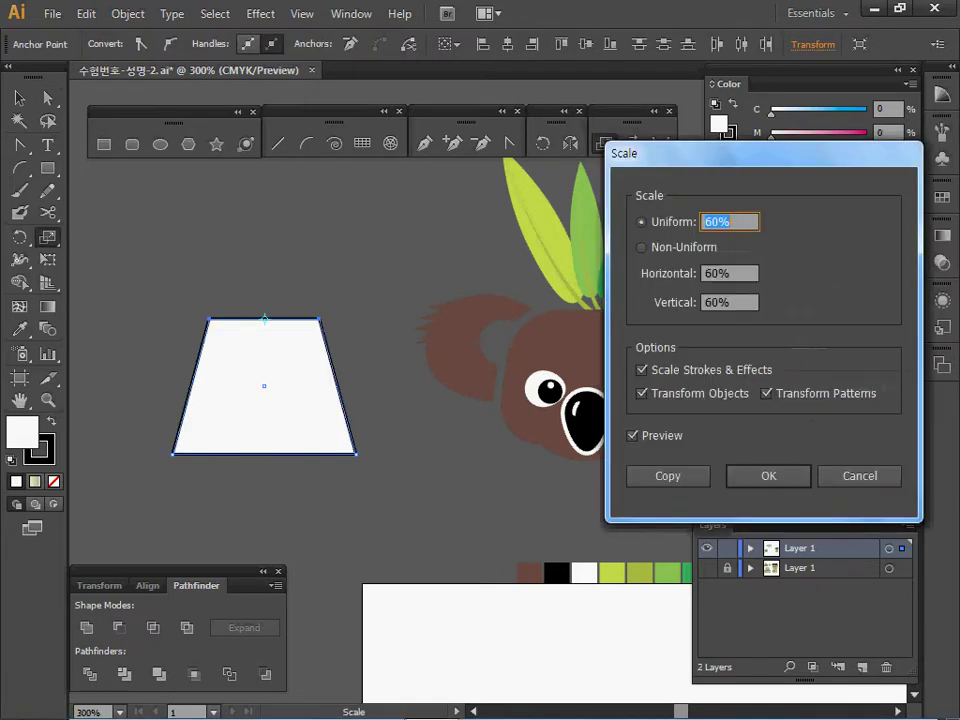
pyautogui.write('80')
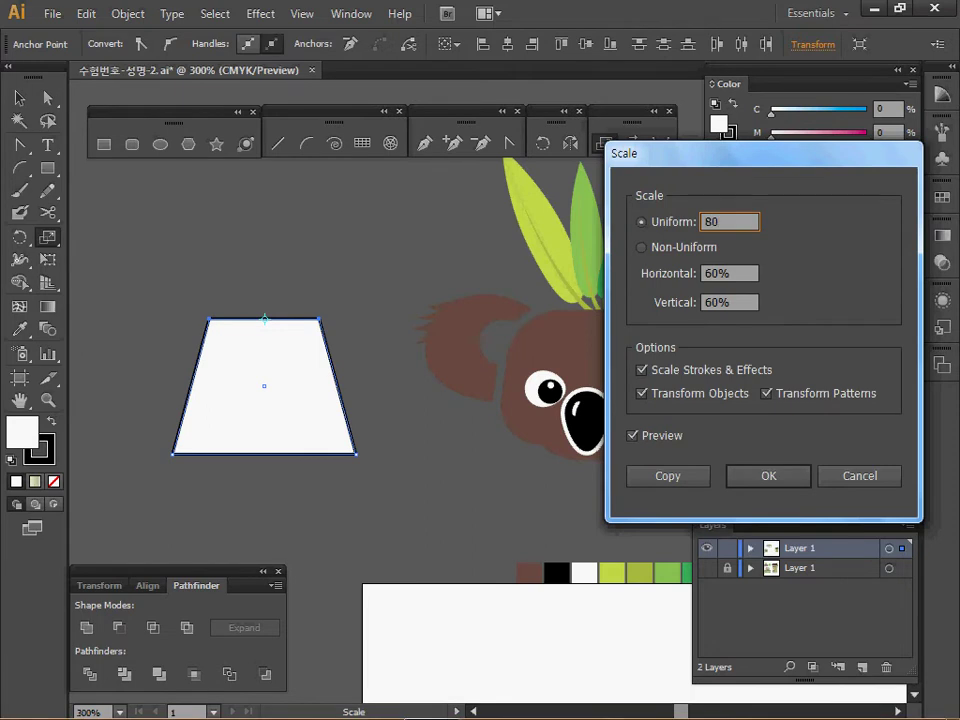
pyautogui.press('Return')
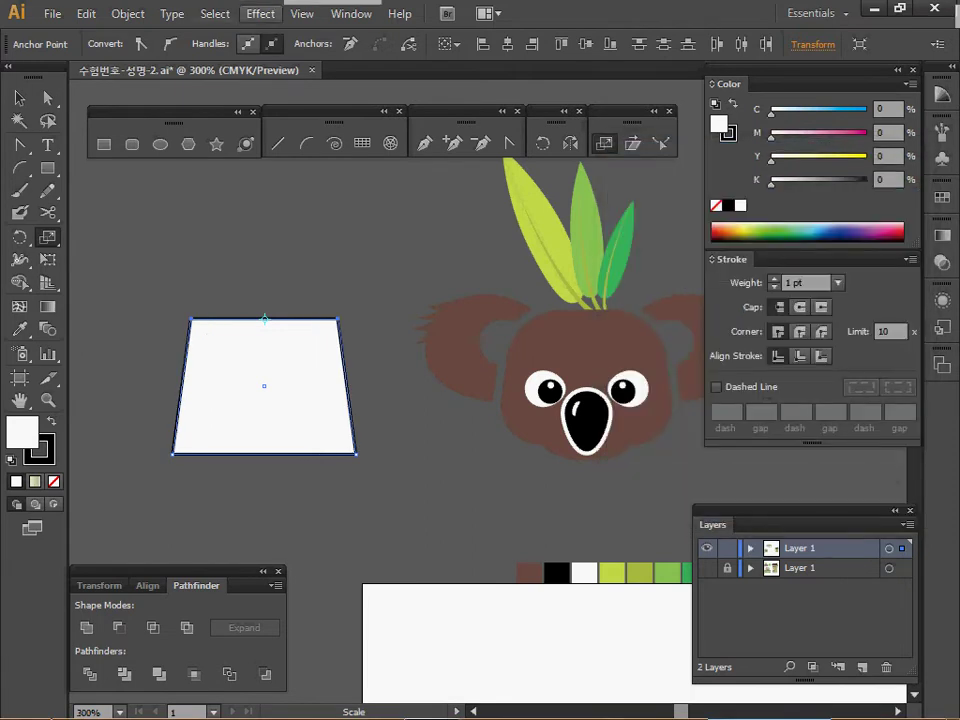
# Apply the Round Corners effect with a 6 mm radius to the trapezoid and expand its appearance
pyautogui.click(260, 13)
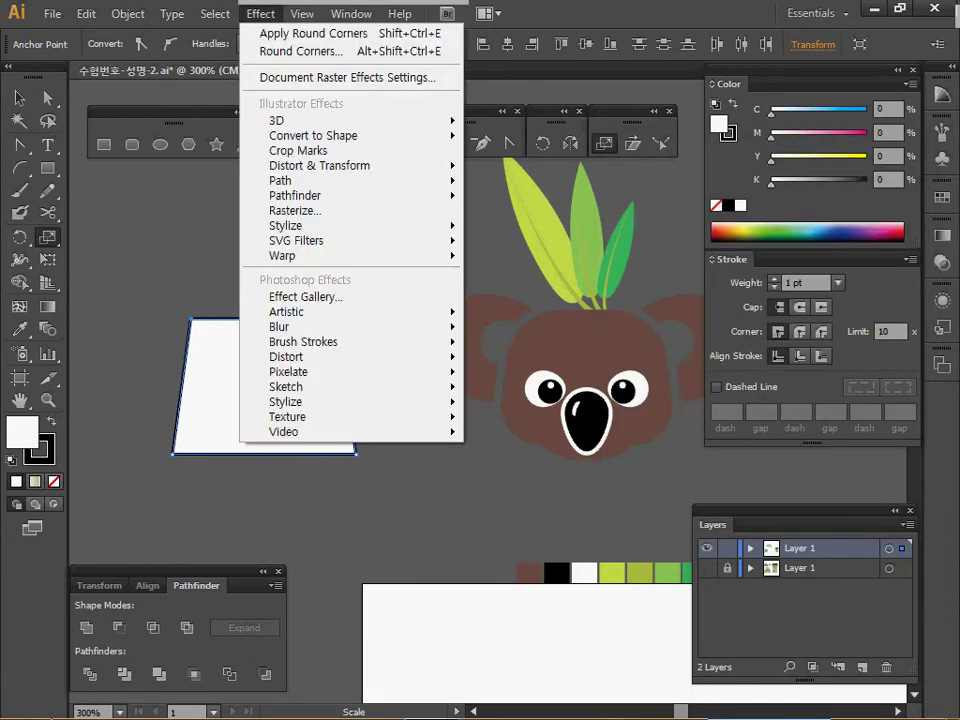
pyautogui.moveTo(300, 225)
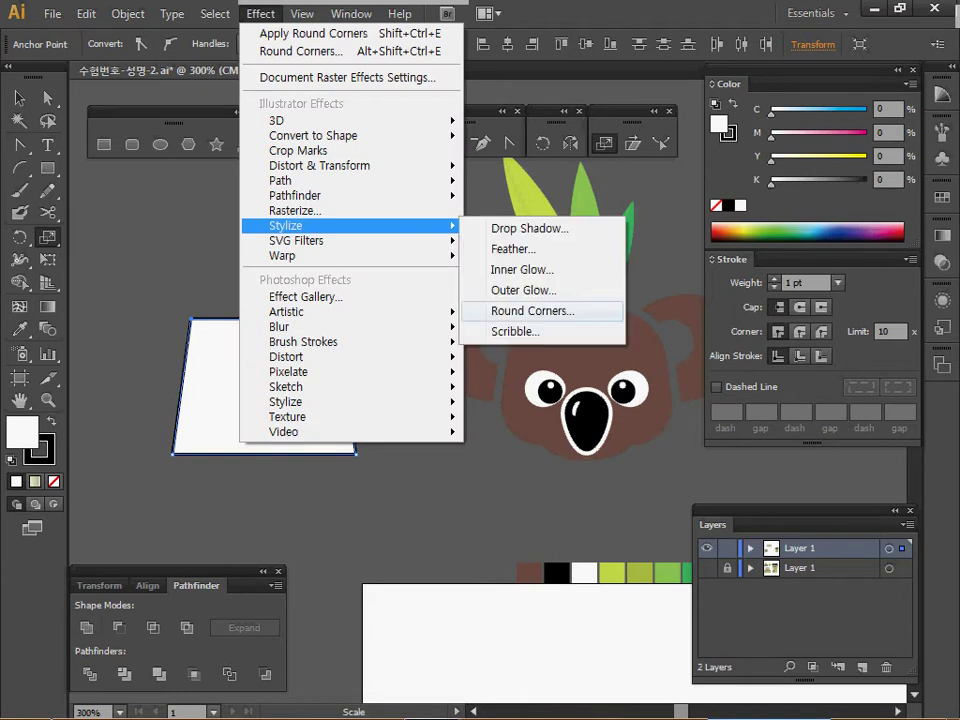
pyautogui.click(532, 310)
pyautogui.click(479, 385)
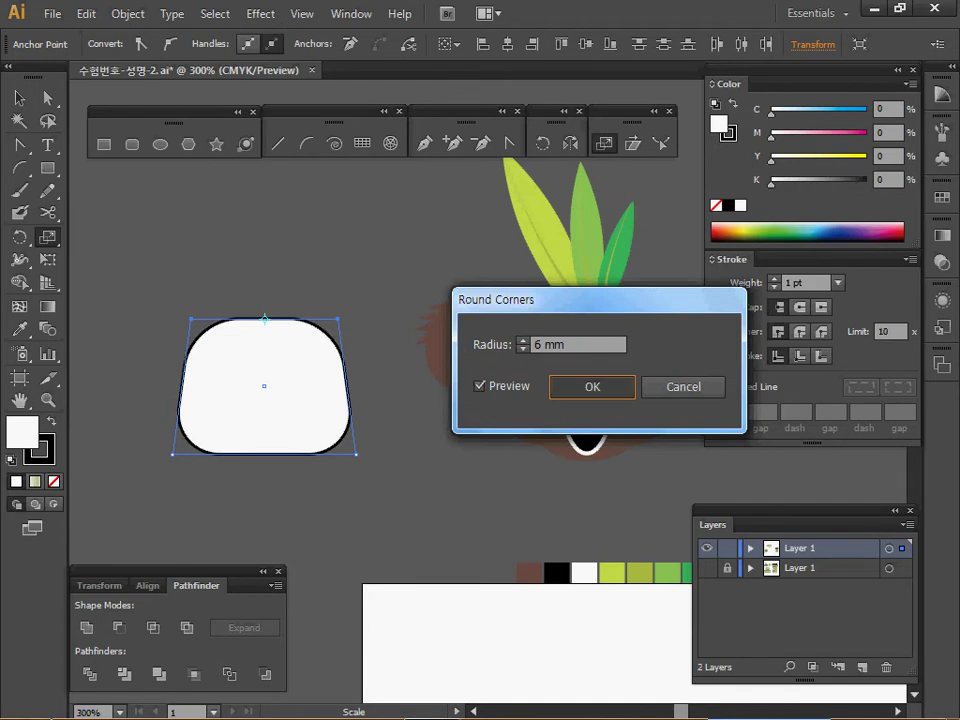
pyautogui.click(592, 386)
pyautogui.click(127, 14)
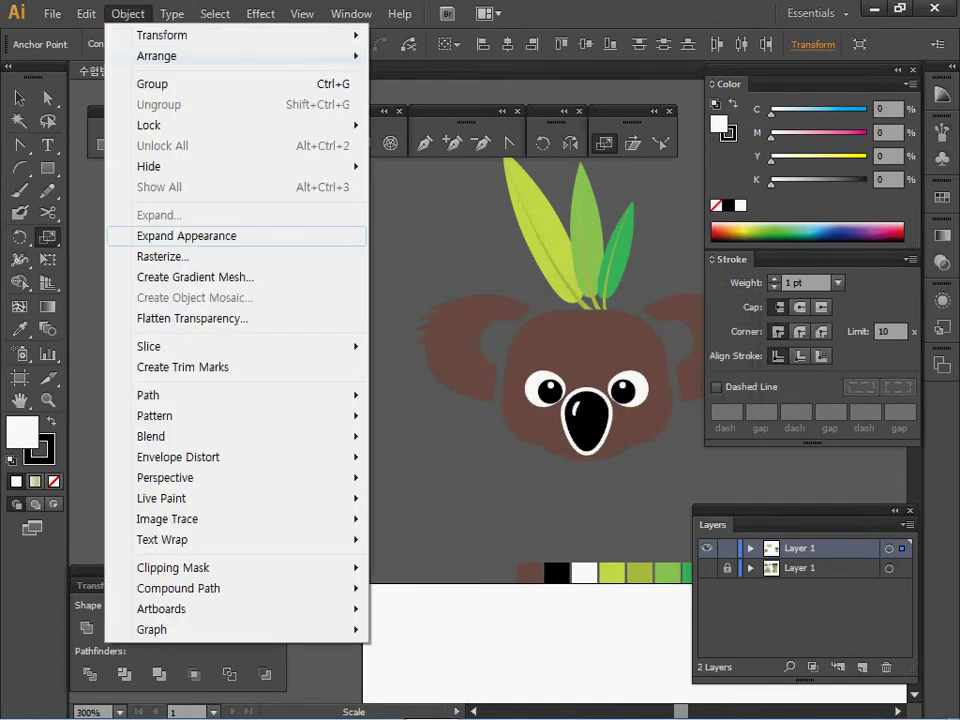
pyautogui.click(184, 234)
pyautogui.moveTo(264, 386); pyautogui.dragTo(277, 362)
pyautogui.hotkey('ctrl', 'shift', 'a')
# Draw a small flat ellipse straddling the middle of the rounded head shape's bottom edge
pyautogui.press('l')
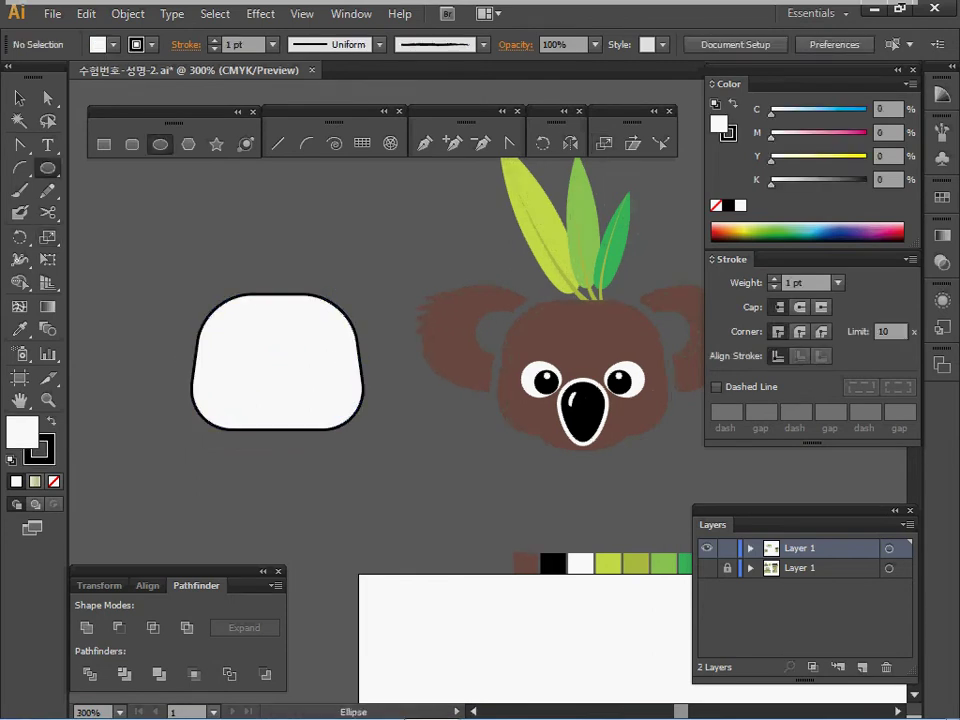
pyautogui.moveTo(277, 428); pyautogui.dragTo(313, 443)
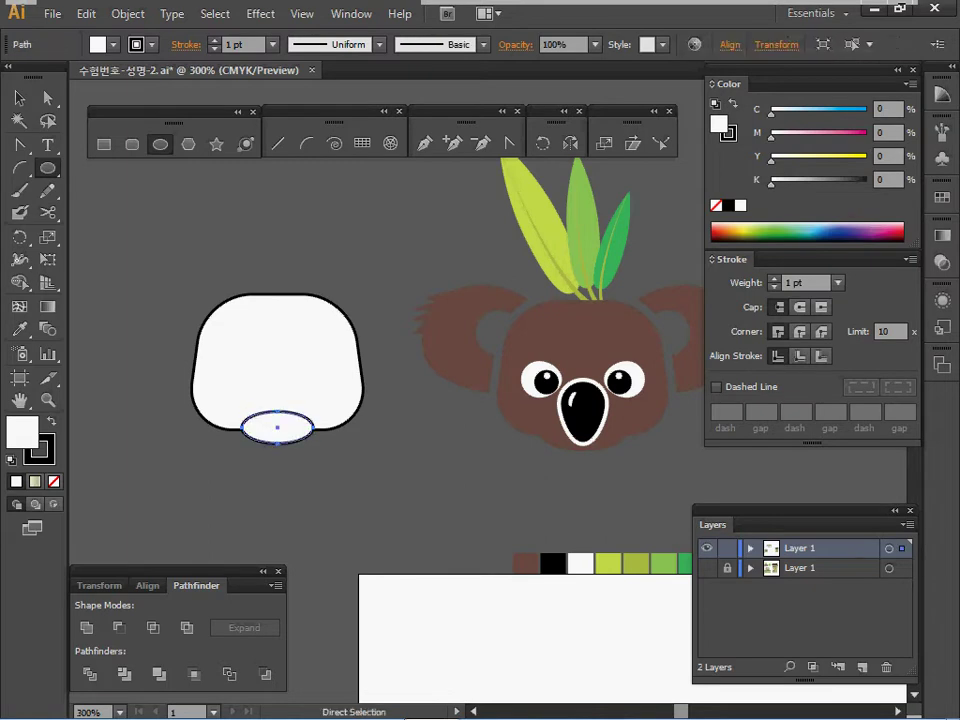
pyautogui.hotkey('ctrl', 'z')
pyautogui.moveTo(292, 435); pyautogui.dragTo(314, 443)
# Align the small chin ellipse and the rounded head shape to their horizontal centre
pyautogui.moveTo(331, 483); pyautogui.dragTo(230, 354)
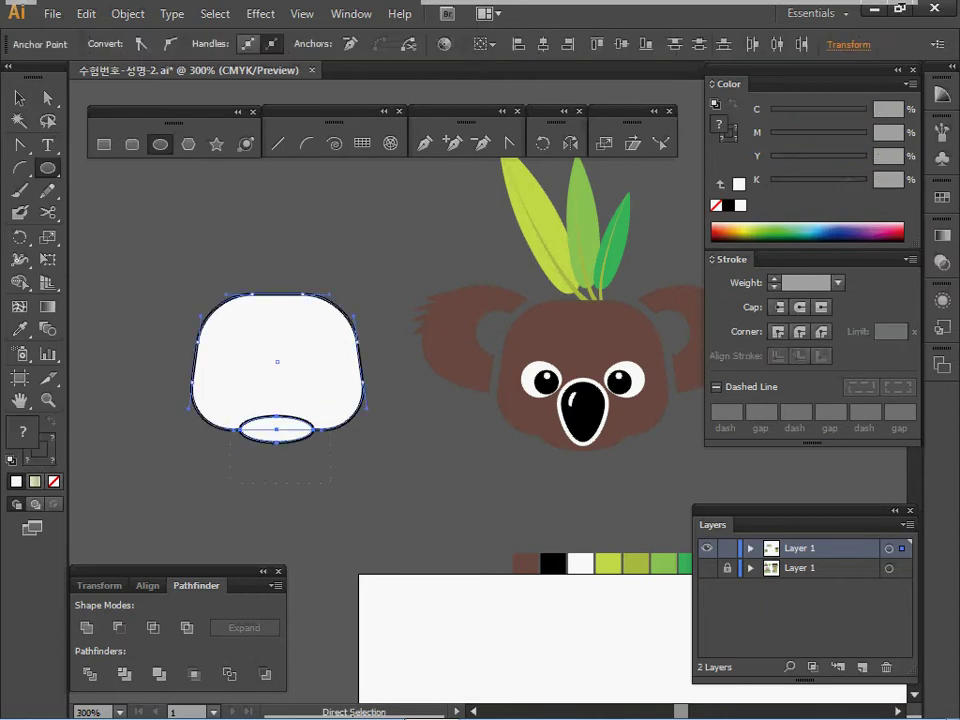
pyautogui.hotkey('ctrl', 'shift', 'a')
pyautogui.click(19, 98)
pyautogui.hotkey('ctrl', 'a')
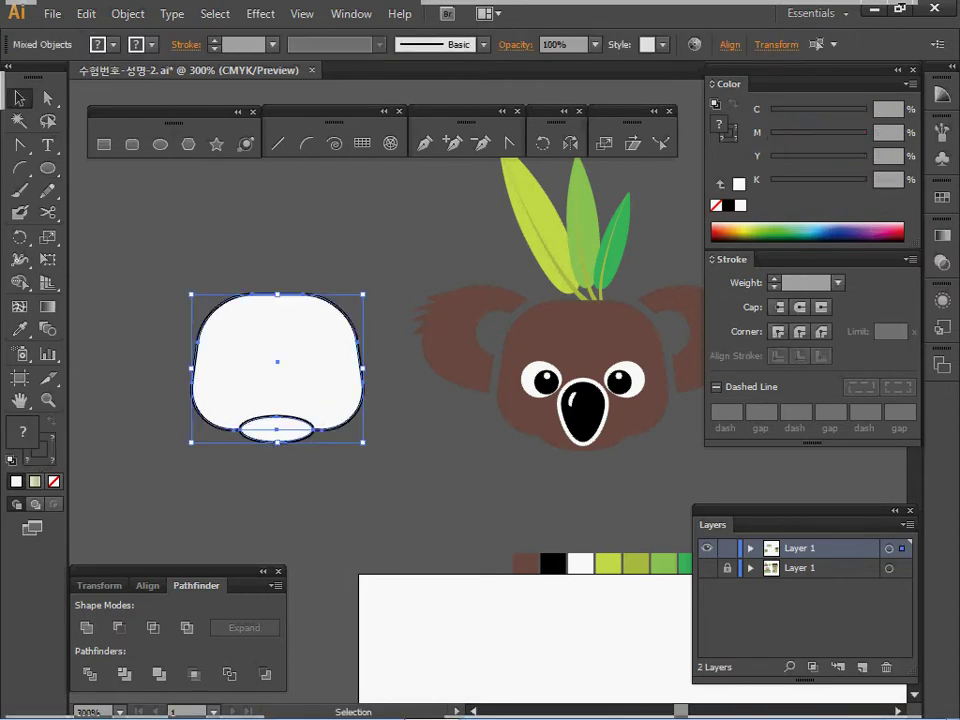
pyautogui.click(147, 585)
pyautogui.click(120, 627)
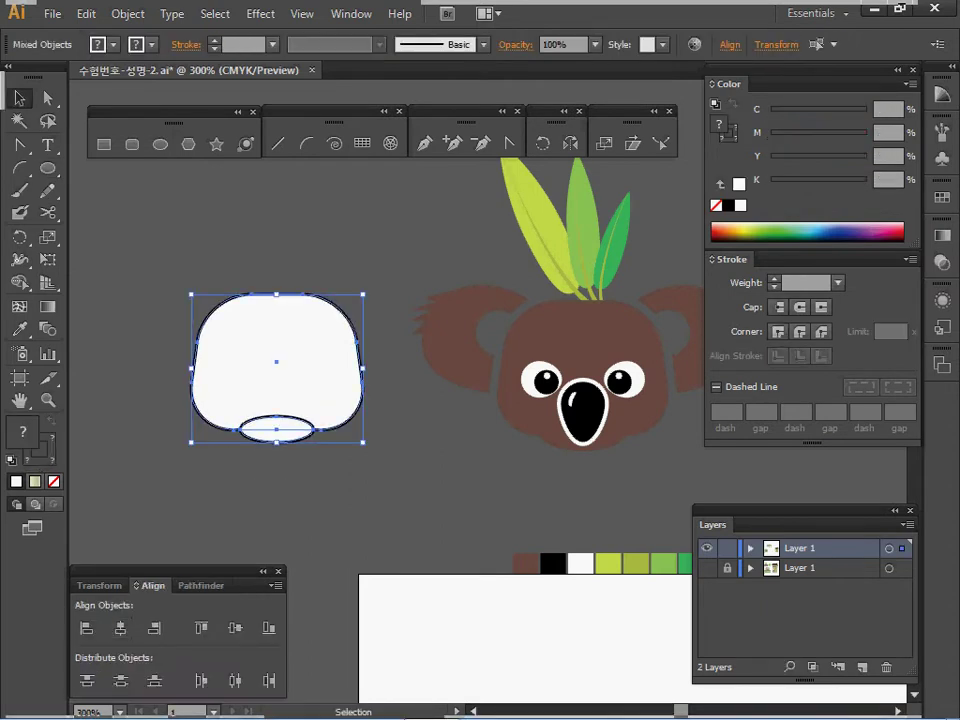
# Unite the head shape and the chin ellipse into a single outline
pyautogui.hotkey('ctrl', 'shift', 'F9')
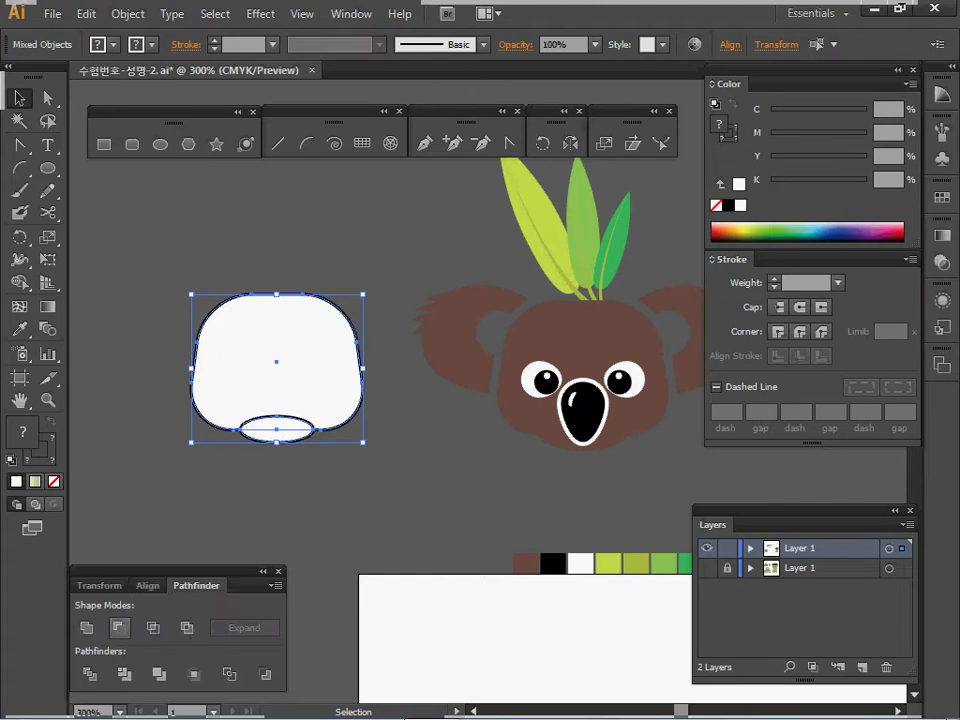
pyautogui.click(87, 627)
pyautogui.hotkey('ctrl', 'shift', 'a')
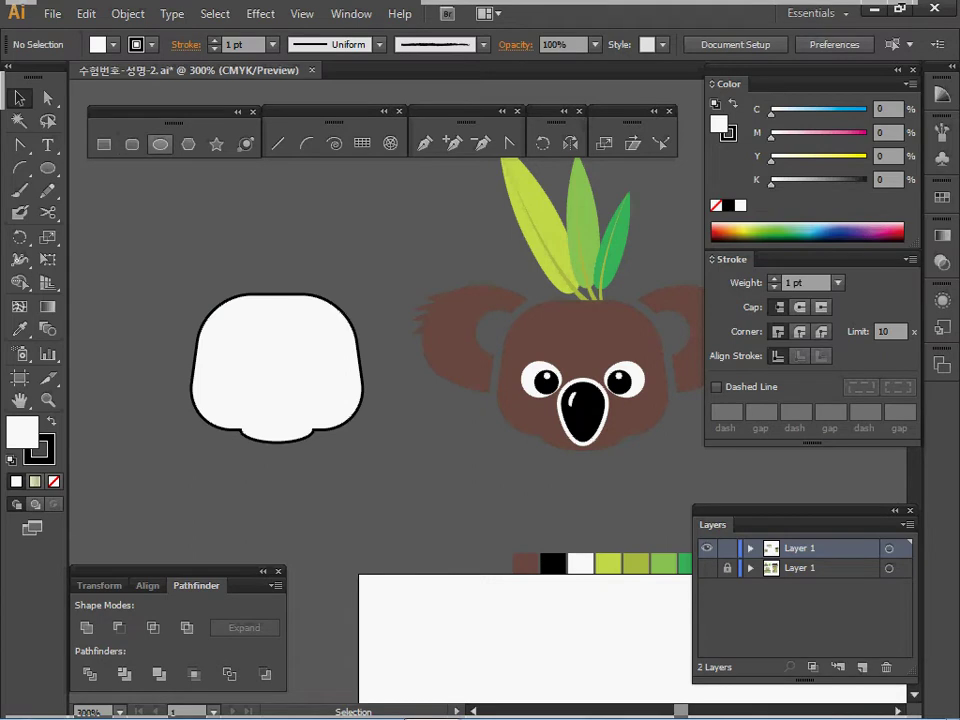
# Draw a large ear ellipse overlapping the head's upper-left side and rotate it by -15° around its centre
pyautogui.click(160, 144)
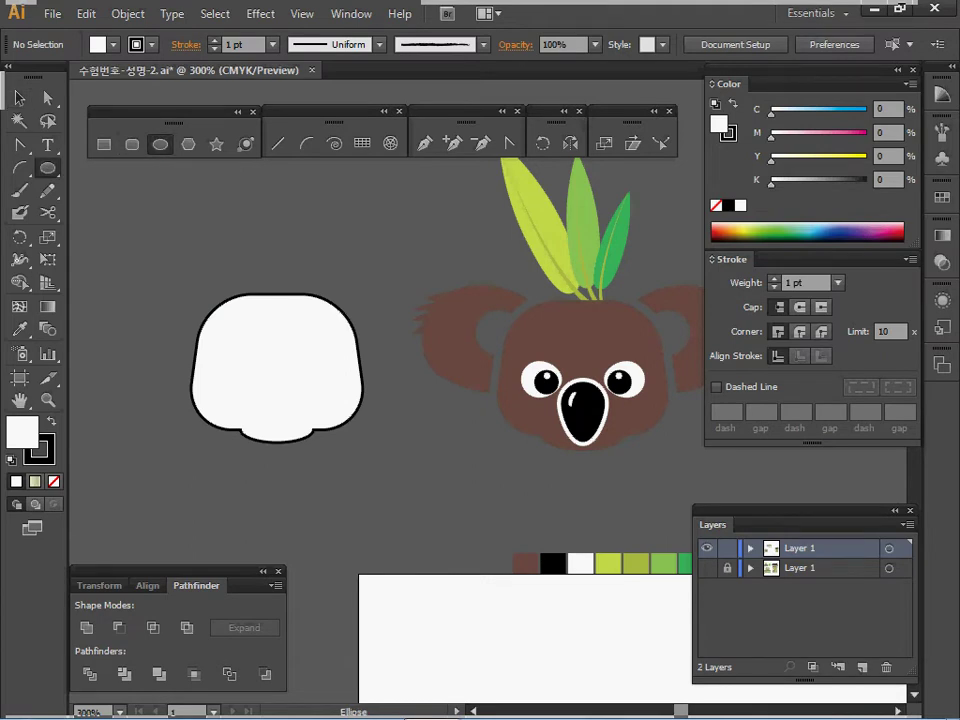
pyautogui.moveTo(121, 287); pyautogui.dragTo(252, 383)
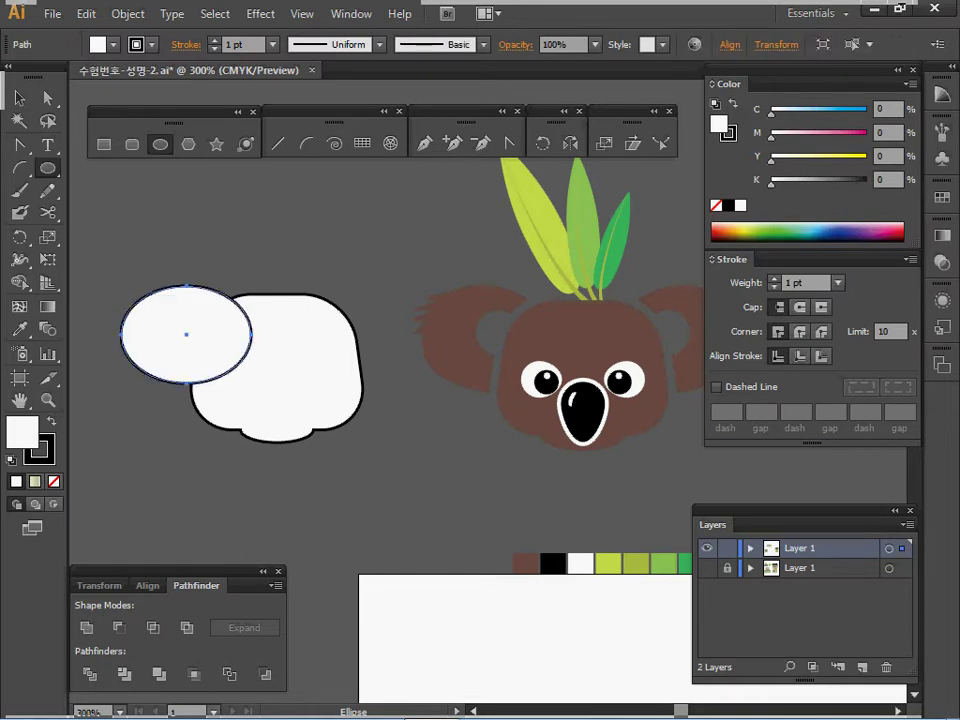
pyautogui.press('r')
pyautogui.keyDown('alt'); pyautogui.click(186, 334); pyautogui.keyUp('alt')
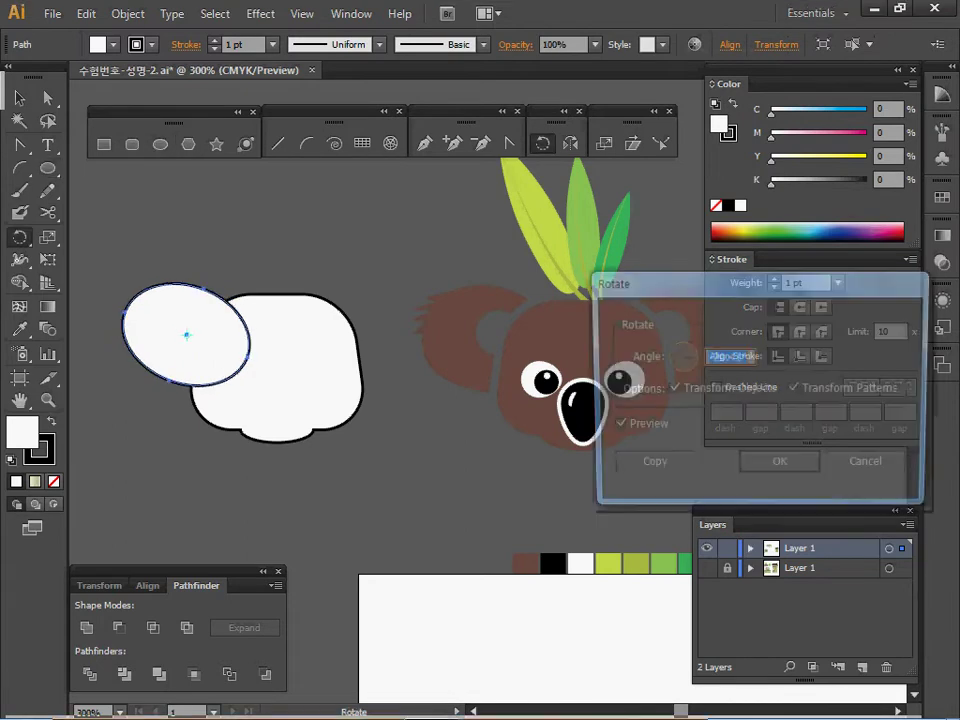
pyautogui.write('-15')
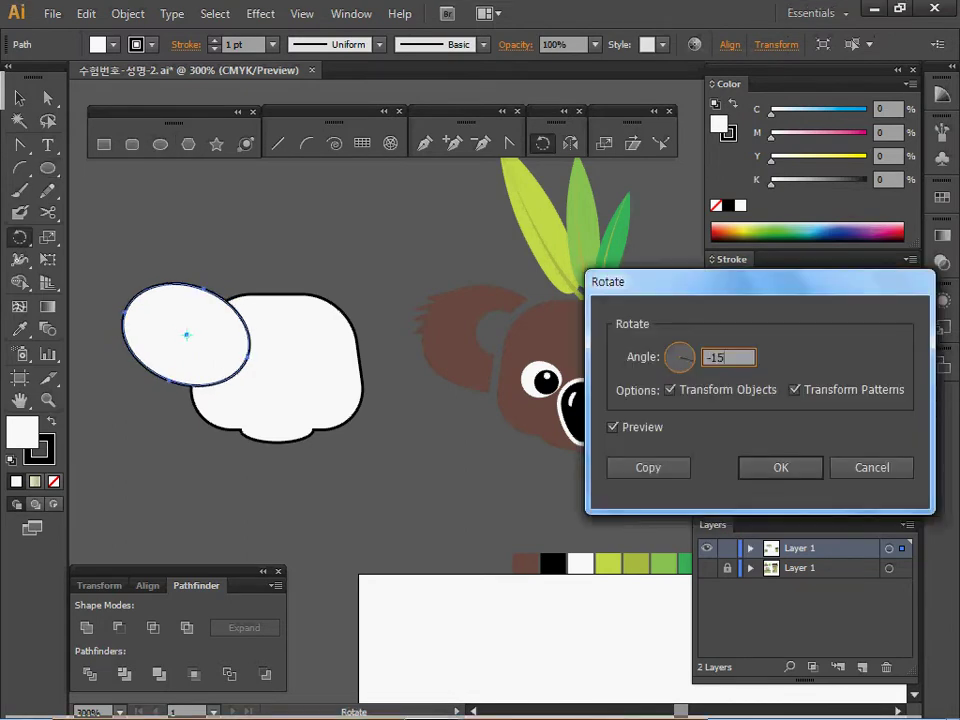
pyautogui.press('Return')
# Move the ear ellipse slightly outward and bulge its lower-left curve by adjusting the bottom anchor's direction handle
pyautogui.moveTo(187, 335); pyautogui.dragTo(170, 332)
pyautogui.press('a')
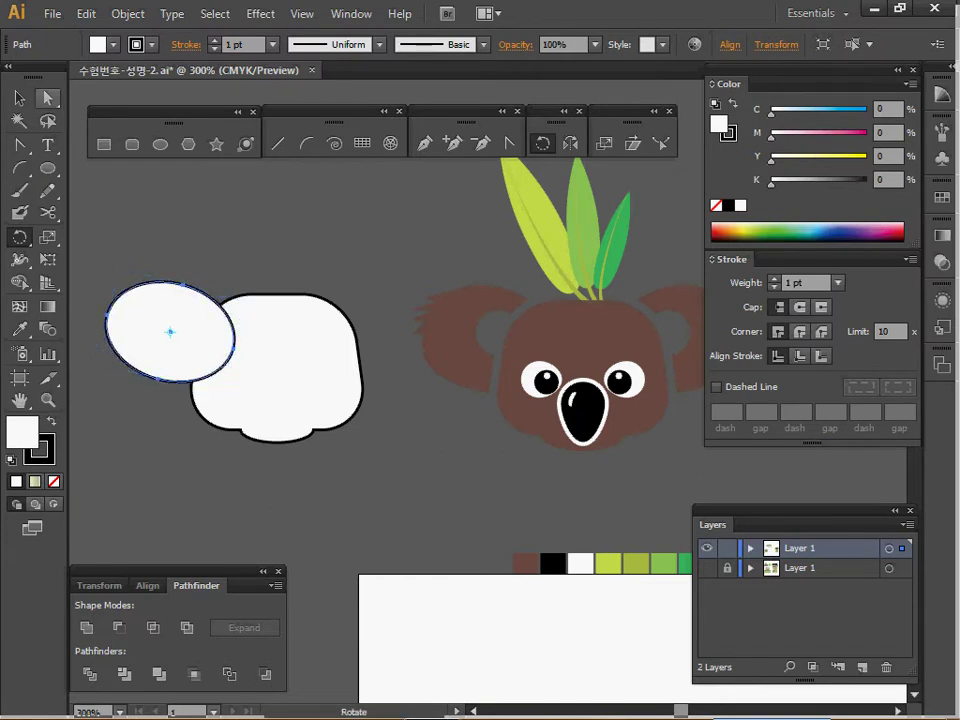
pyautogui.click(47, 98)
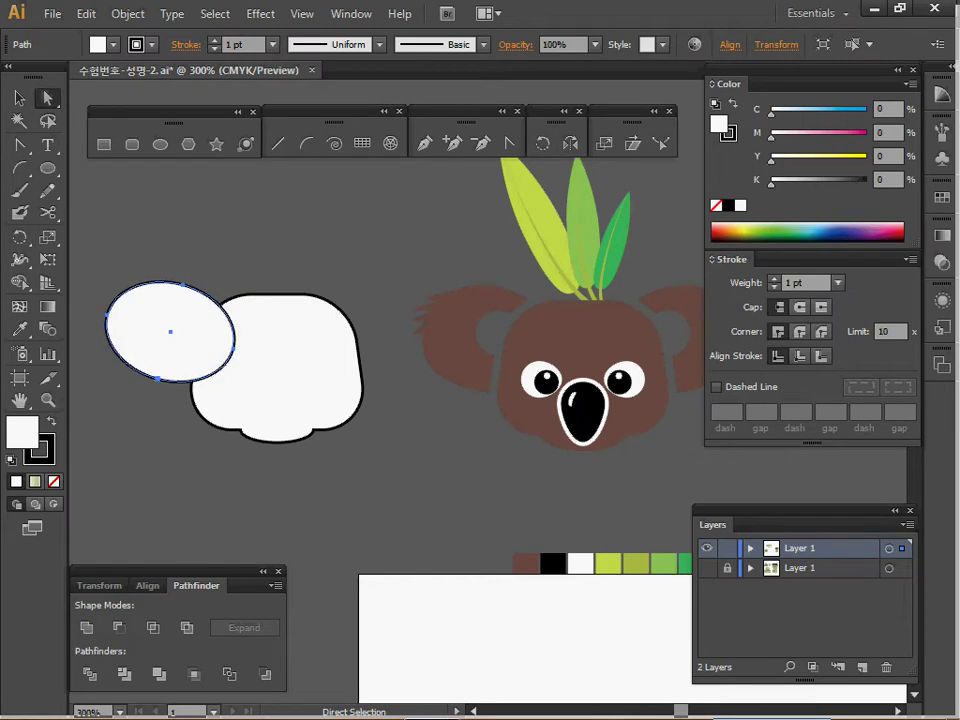
pyautogui.click(157, 379)
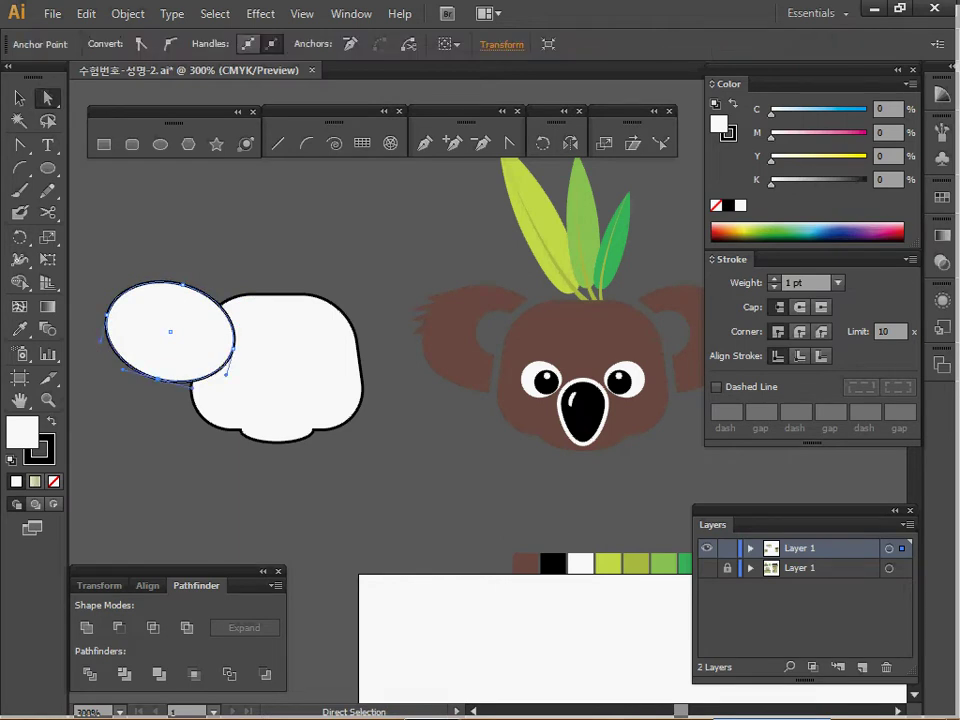
pyautogui.moveTo(122, 369); pyautogui.dragTo(115, 375)
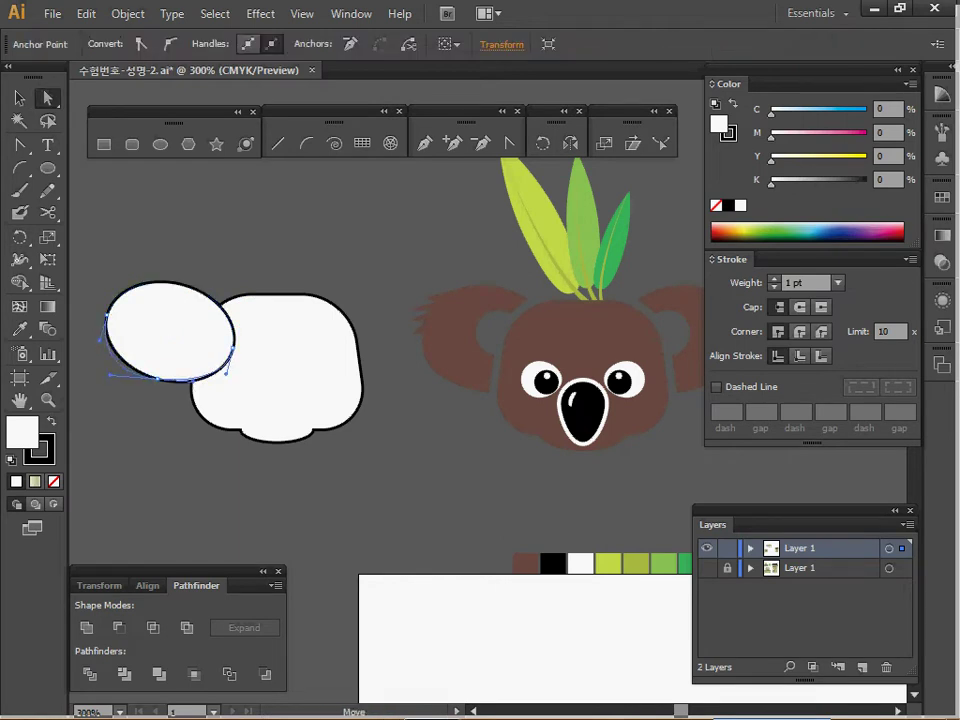
pyautogui.moveTo(110, 374); pyautogui.dragTo(113, 372)
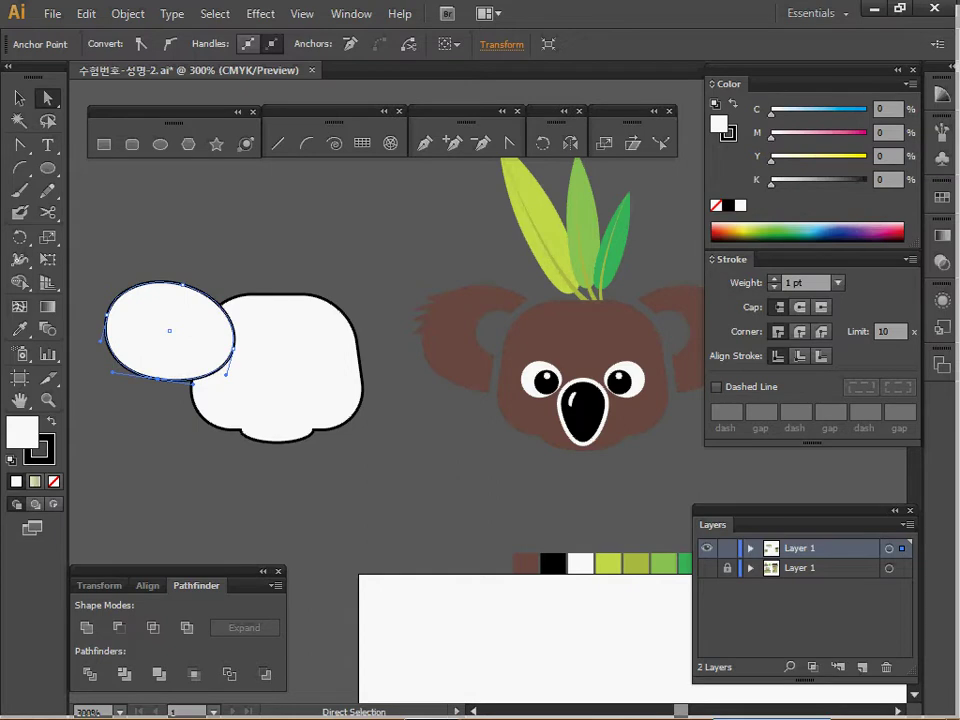
# Draw a small circle inside the ear ellipse and cut it out of the ear with Minus Front
pyautogui.click(160, 144)
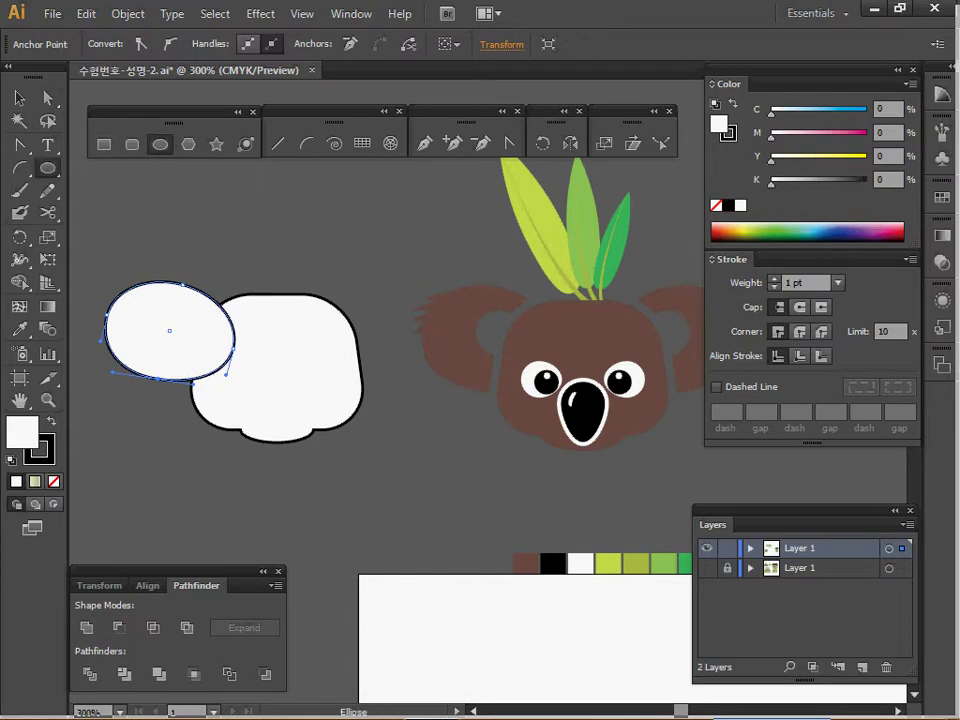
pyautogui.press('alt')
pyautogui.moveTo(182, 329); pyautogui.dragTo(206, 352)
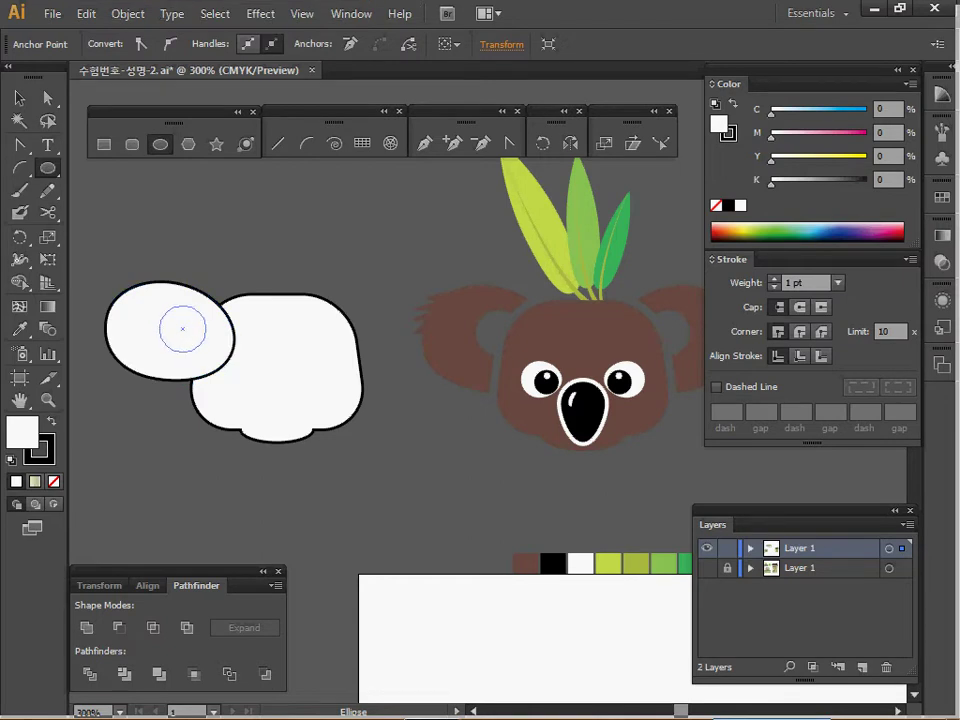
pyautogui.moveTo(198, 344); pyautogui.dragTo(198, 344)
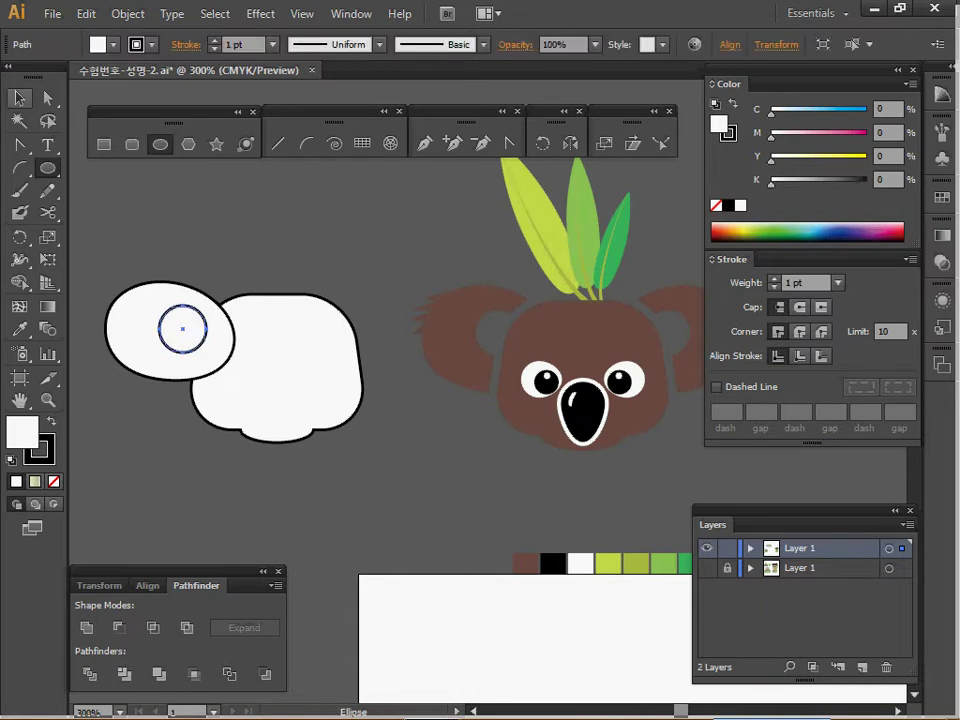
pyautogui.click(19, 98)
pyautogui.keyDown('shift'); pyautogui.click(143, 298); pyautogui.keyUp('shift')
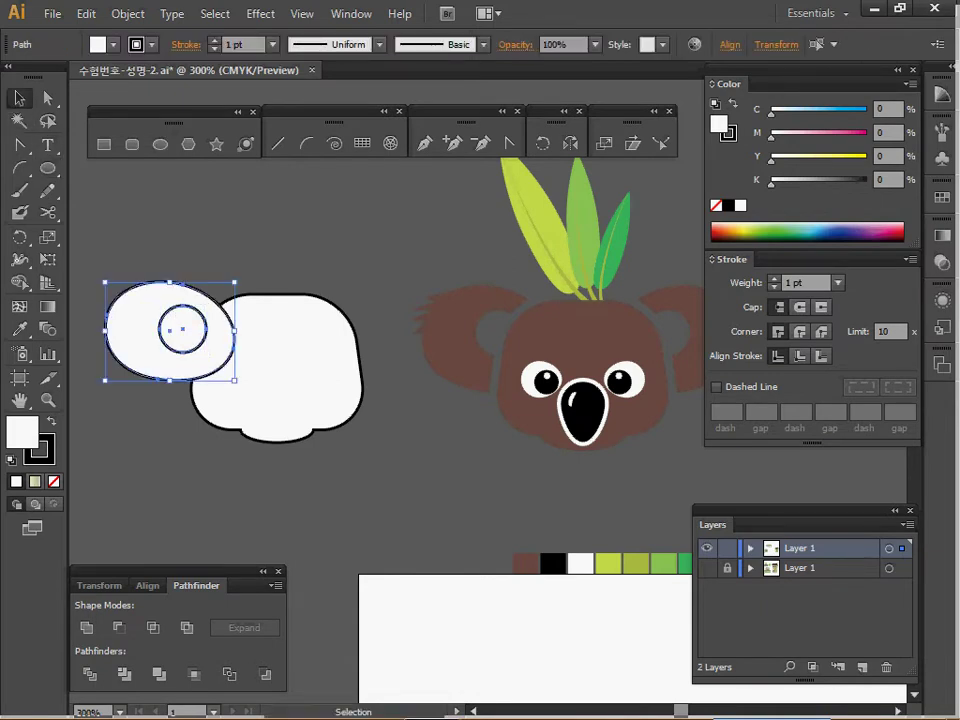
pyautogui.click(118, 627)
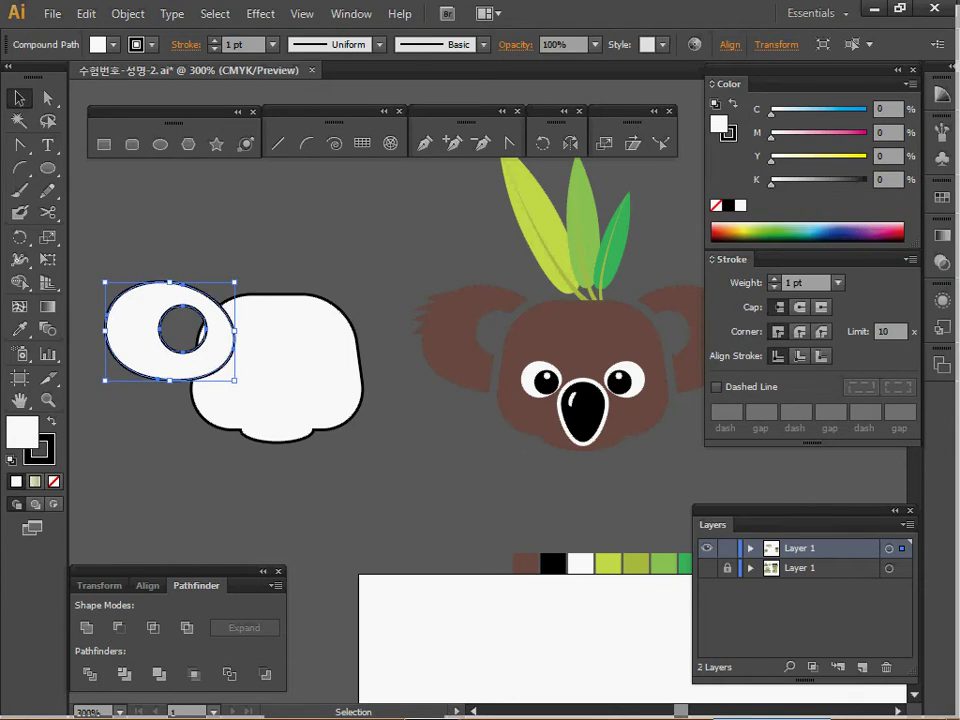
# Create a 1 mm outward Offset Path copy of the head outline
pyautogui.click(276, 368)
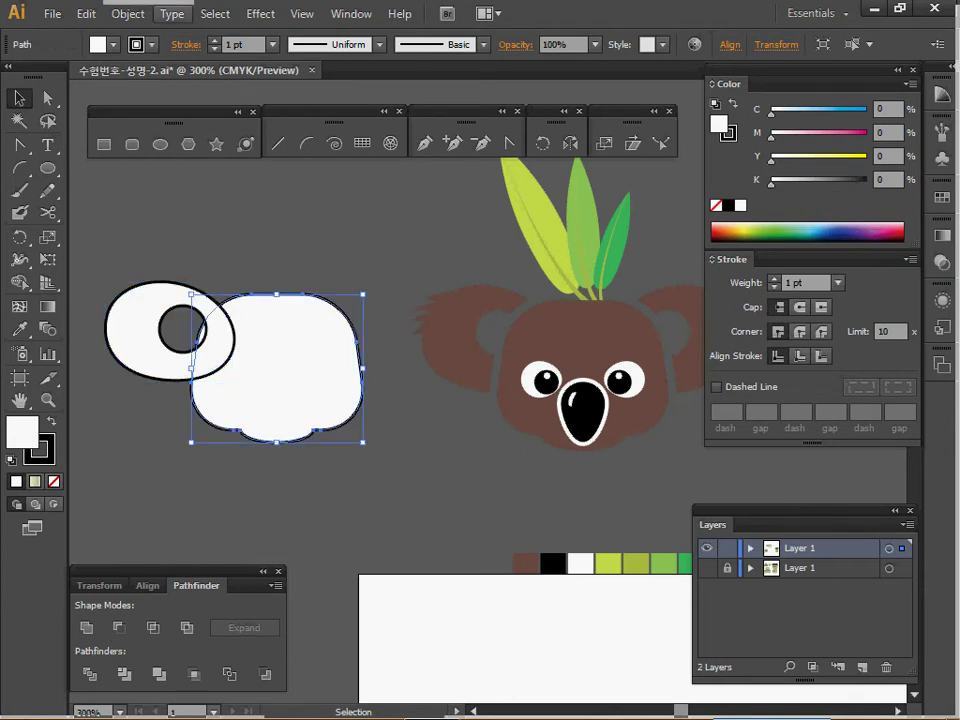
pyautogui.click(128, 14)
pyautogui.moveTo(220, 395)
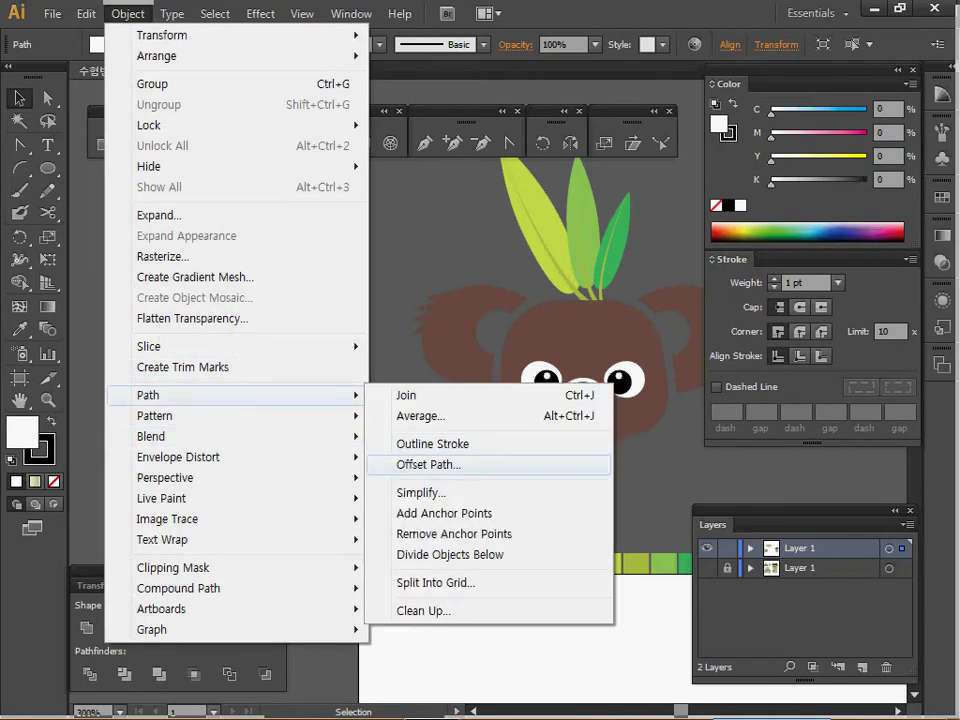
pyautogui.click(428, 464)
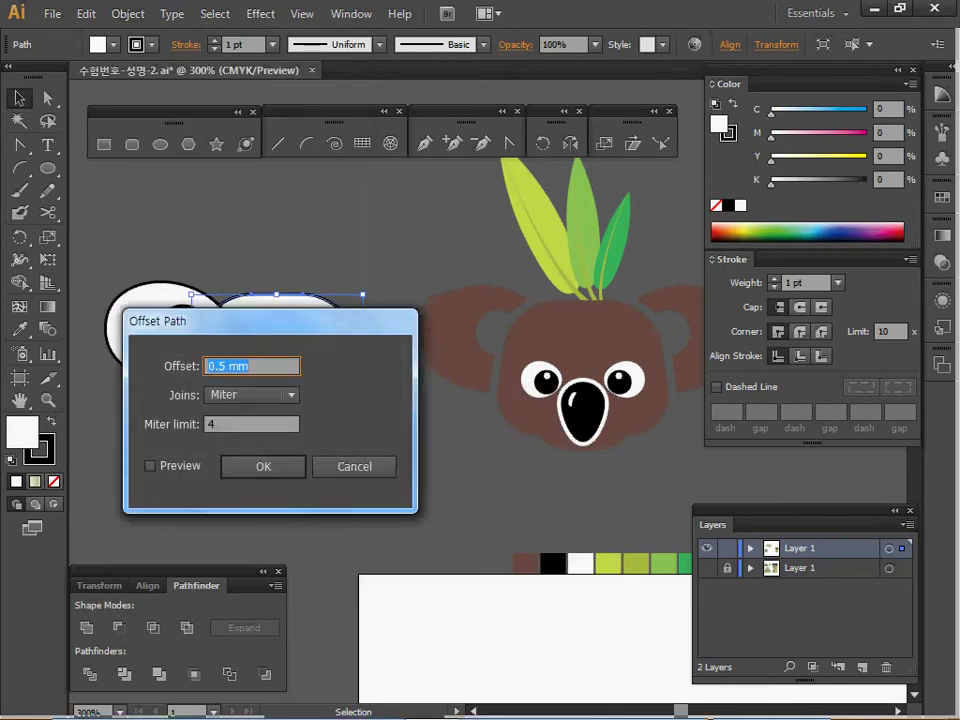
pyautogui.write('1')
pyautogui.click(150, 465)
pyautogui.moveTo(200, 321); pyautogui.dragTo(432, 269)
pyautogui.press('Return')
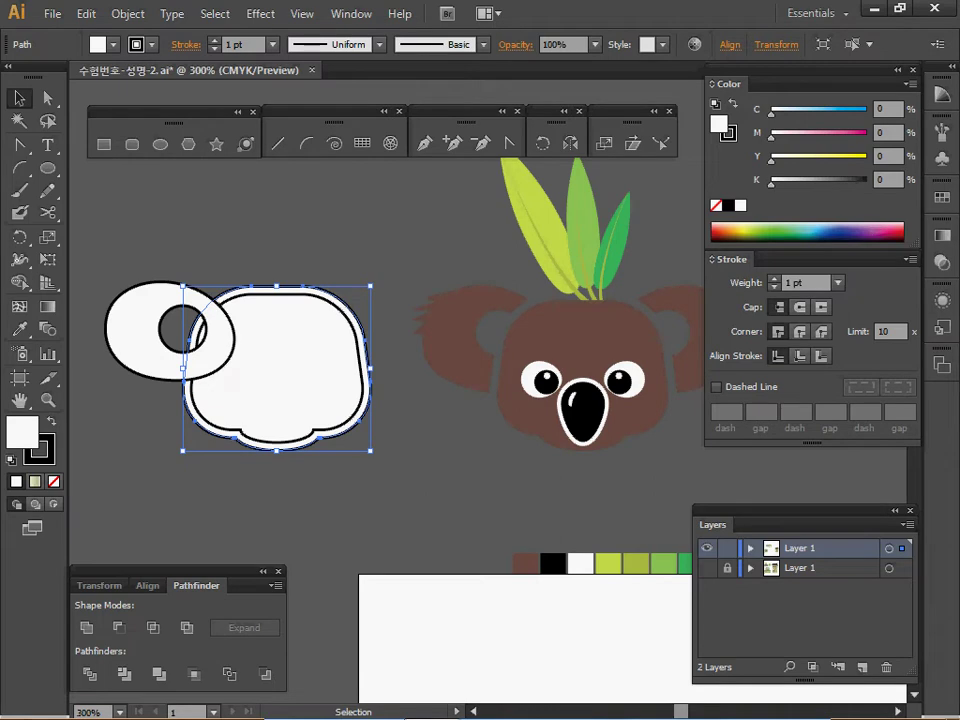
# Cut the offset head shape out of the ear with Minus Back to leave a gap beside the head
pyautogui.keyDown('shift'); pyautogui.click(135, 330); pyautogui.keyUp('shift')
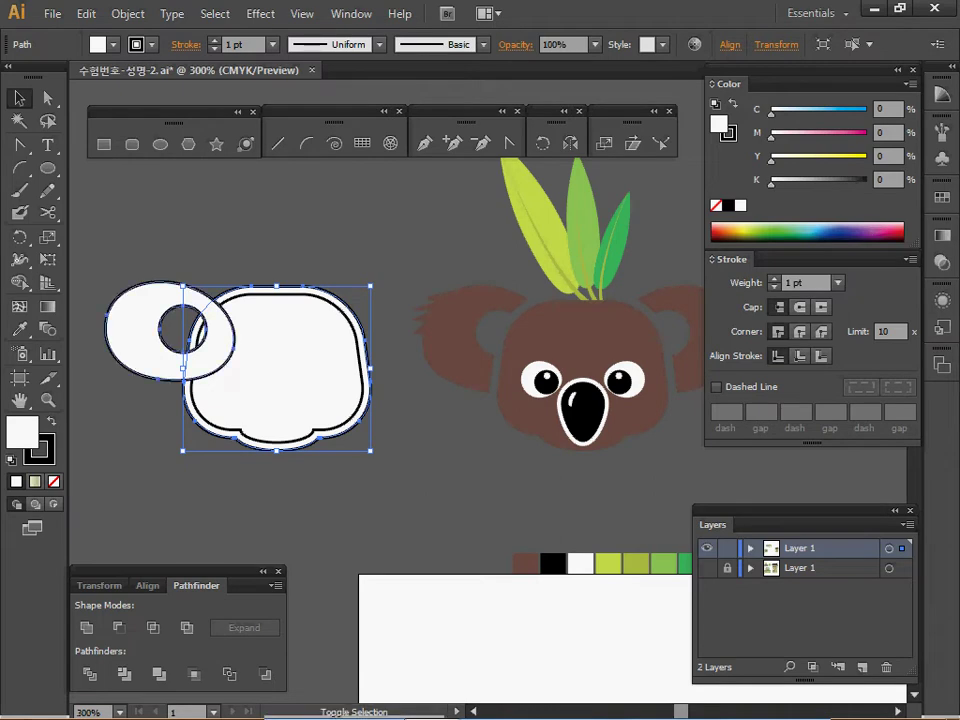
pyautogui.click(264, 674)
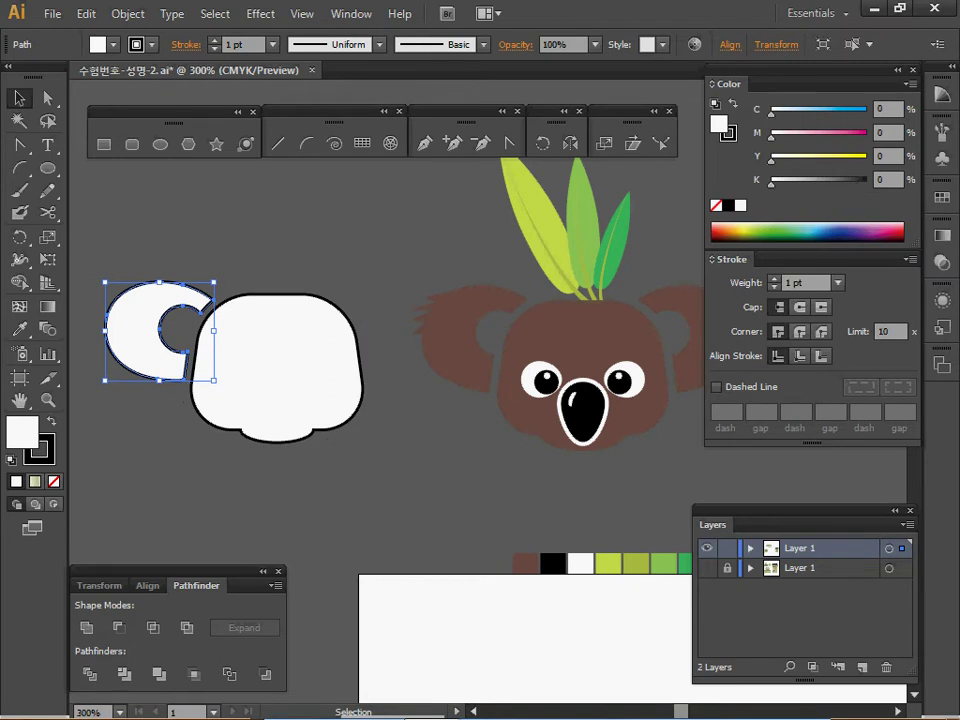
pyautogui.hotkey('ctrl', 'shift', 'a')
# Draw a closed jagged fur tuft with four spikes on the ear's outer left edge using the Pen tool
pyautogui.moveTo(400, 330); pyautogui.dragTo(421, 330)
pyautogui.click(424, 143)
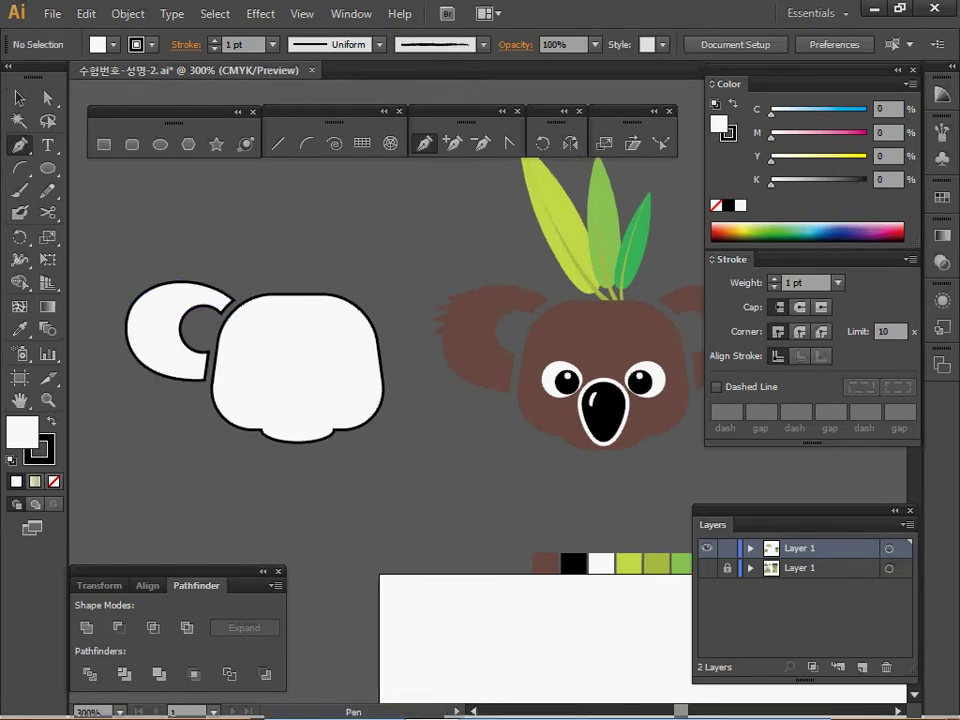
pyautogui.click(139, 296)
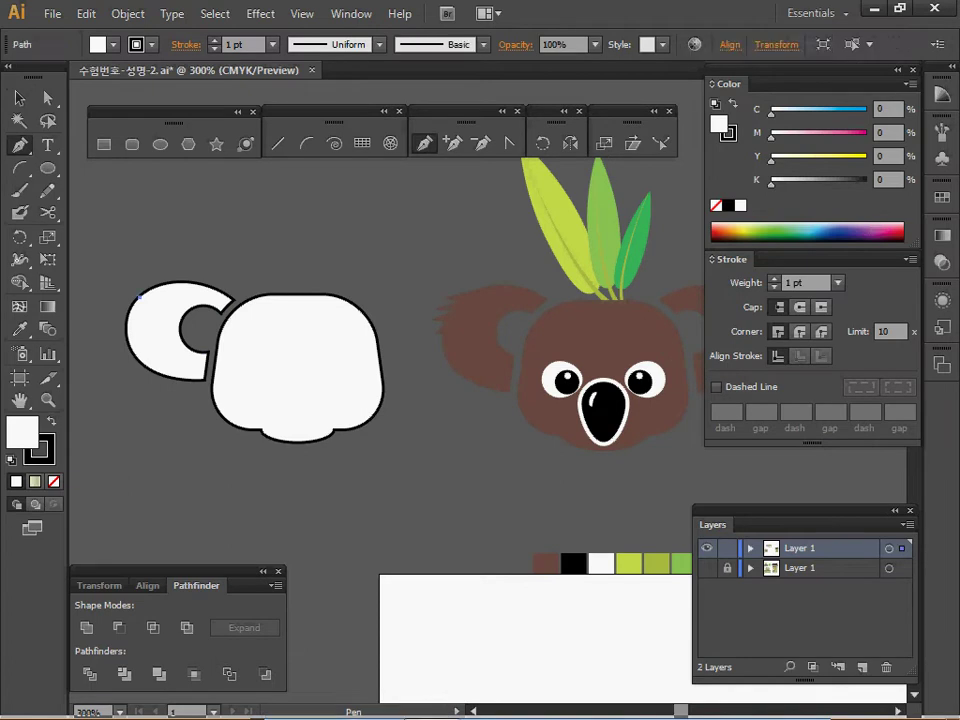
pyautogui.moveTo(139, 296); pyautogui.dragTo(117, 309)
pyautogui.click(124, 320)
pyautogui.hotkey('ctrl', 'z')
pyautogui.hotkey('ctrl', 'z')
pyautogui.click(114, 321)
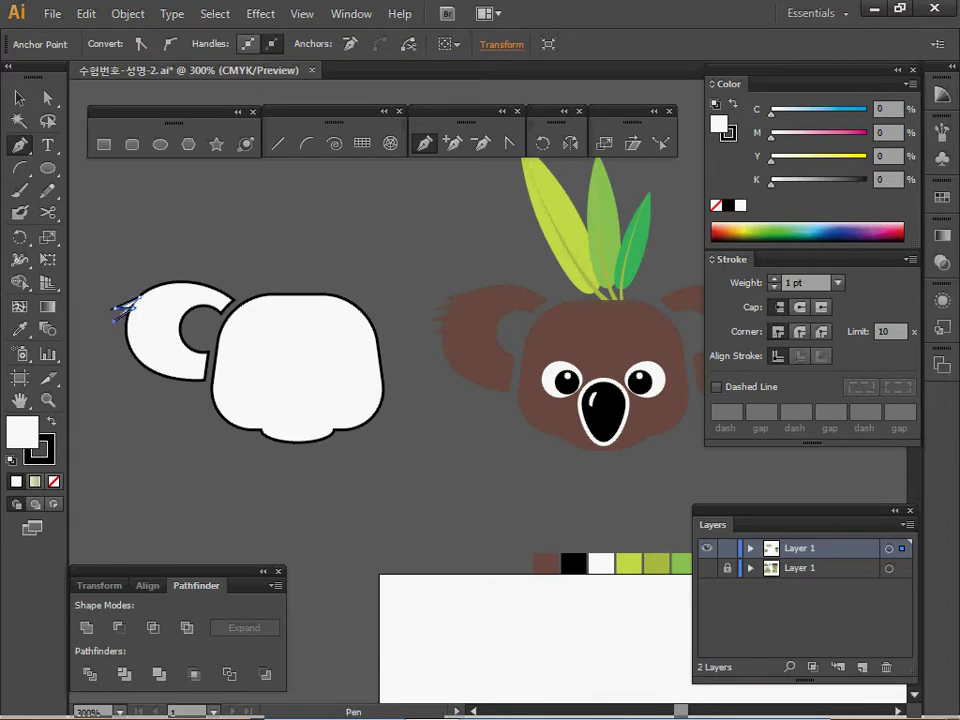
pyautogui.click(132, 322)
pyautogui.click(132, 322)
pyautogui.click(113, 334)
pyautogui.click(130, 334)
pyautogui.click(118, 346)
pyautogui.click(133, 344)
pyautogui.click(139, 298)
# Unite the spiky fur tuft and the ear into a single shape
pyautogui.moveTo(166, 263); pyautogui.dragTo(137, 350)
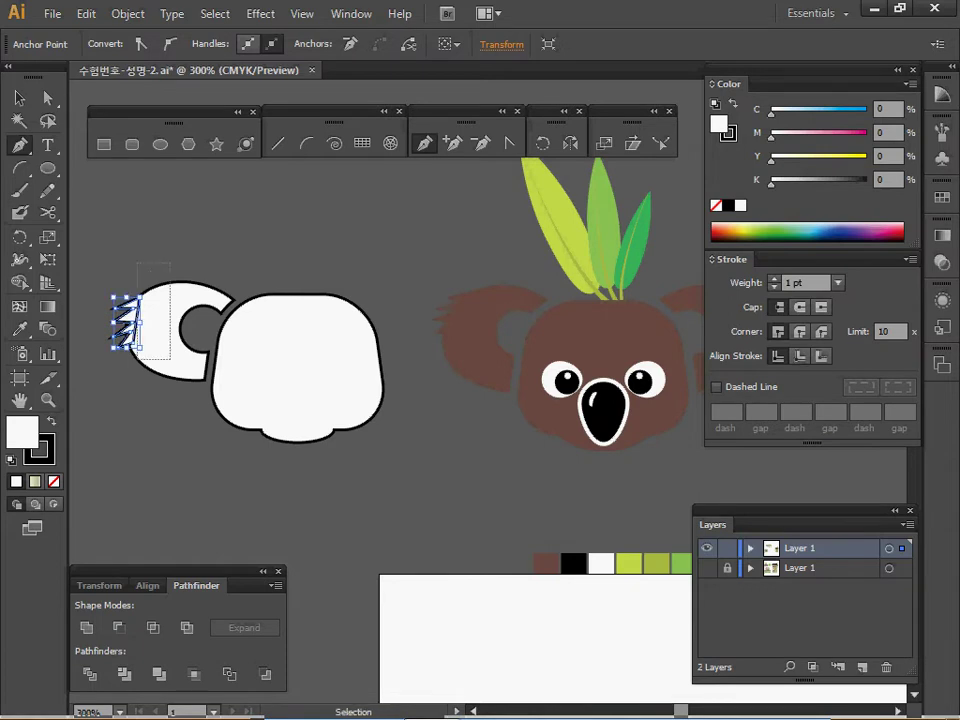
pyautogui.keyDown('shift'); pyautogui.click(175, 300); pyautogui.keyUp('shift')
pyautogui.click(119, 627)
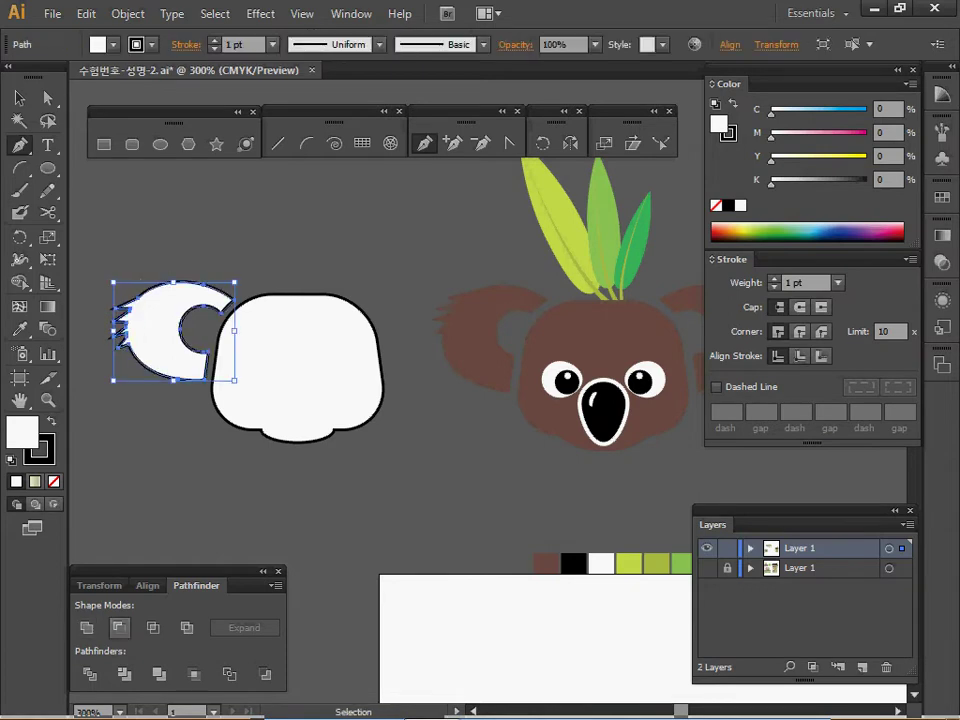
pyautogui.press('space')
pyautogui.moveTo(400, 400); pyautogui.dragTo(377, 400)
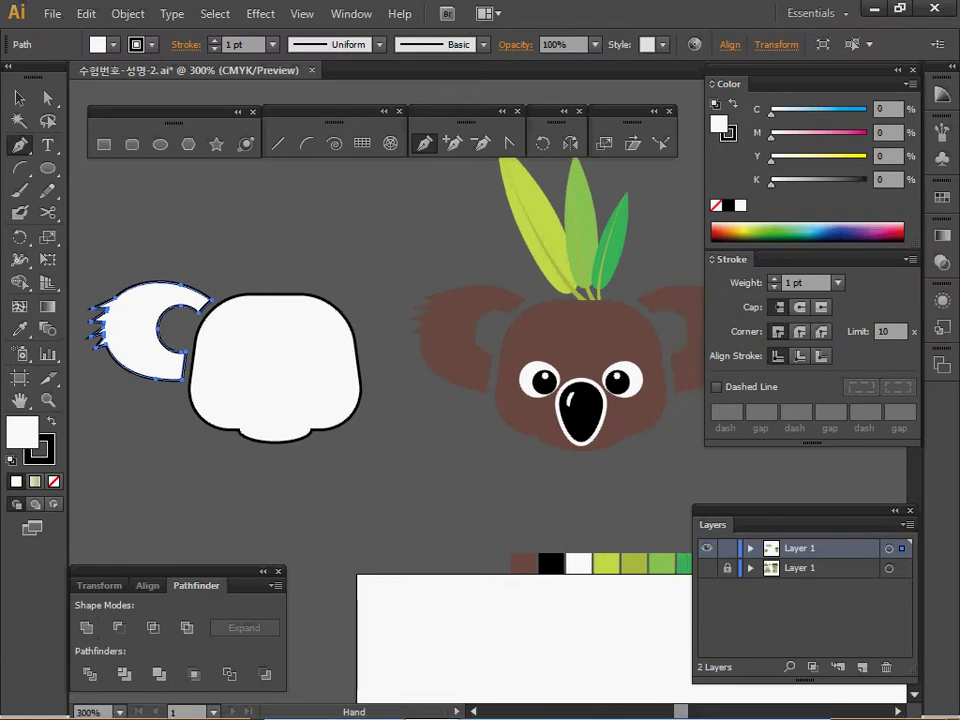
pyautogui.hotkey('ctrl', 'shift', 'a')
# Draw a small circle in the lower middle of the head for the nose, with black fill and no stroke
pyautogui.press('l')
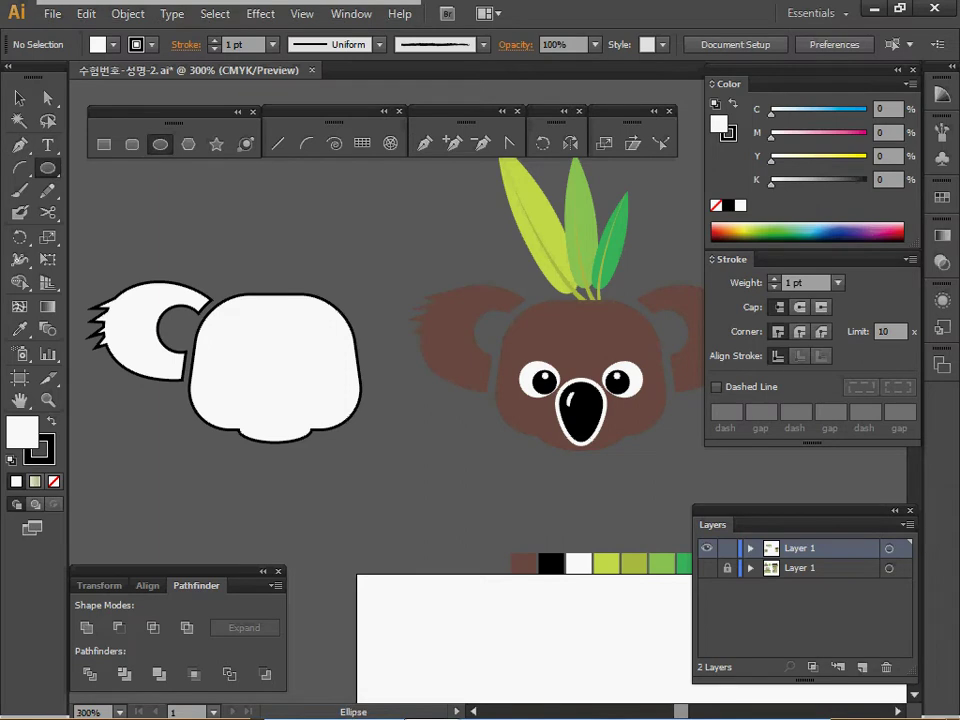
pyautogui.moveTo(280, 392); pyautogui.dragTo(288, 400)
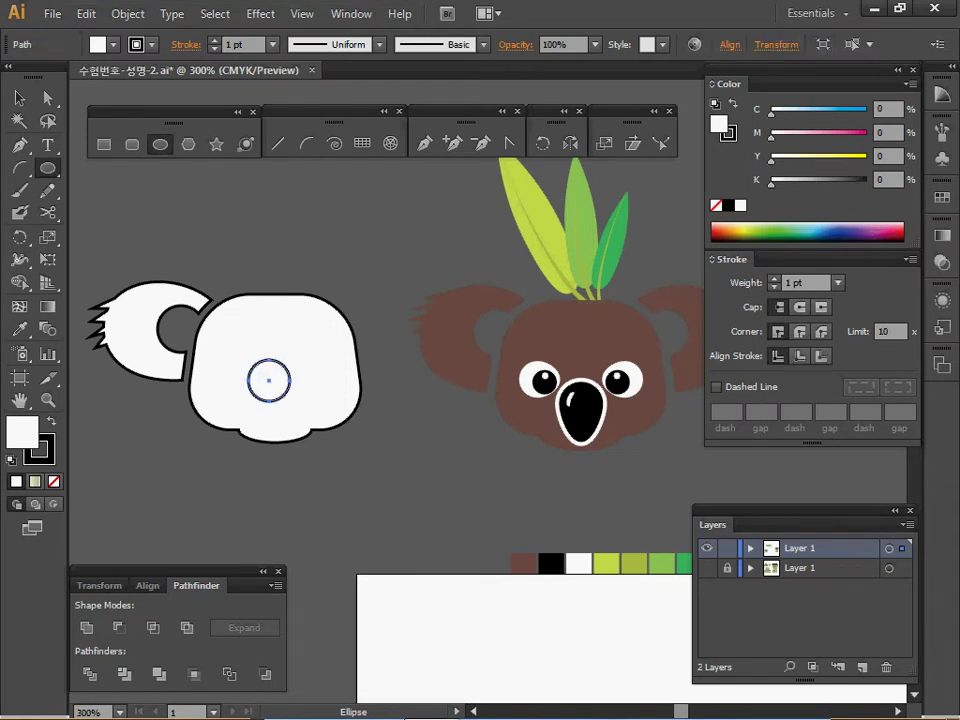
pyautogui.hotkey('shift', 'x')
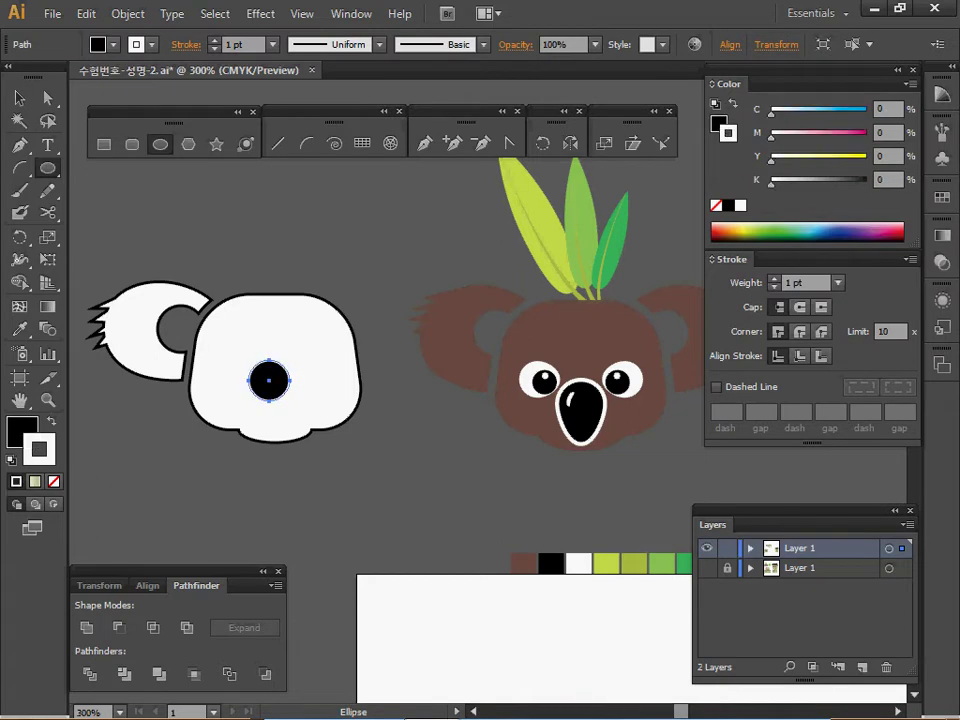
pyautogui.press('x')
pyautogui.press('/')
pyautogui.press('v')
pyautogui.hotkey('ctrl', 'shift', 'a')
pyautogui.keyDown('ctrl'); pyautogui.click(268, 380); pyautogui.keyUp('ctrl')
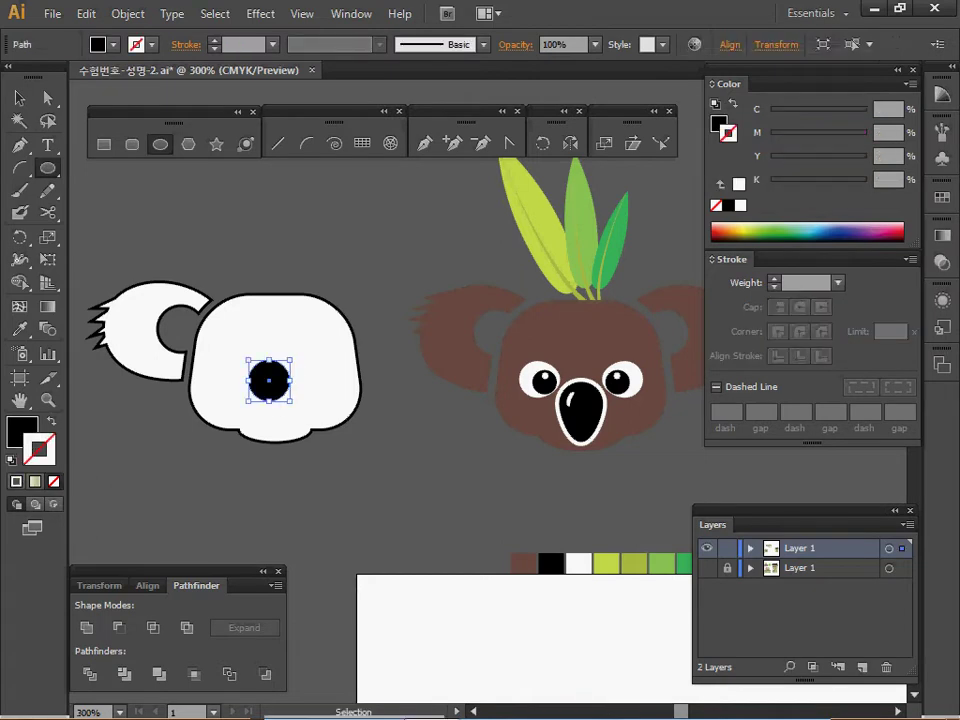
# Align the nose circle and the head to each other on their horizontal centres
pyautogui.keyDown('ctrl'); pyautogui.keyDown('shift'); pyautogui.click(275, 330); pyautogui.keyUp('shift'); pyautogui.keyUp('ctrl')
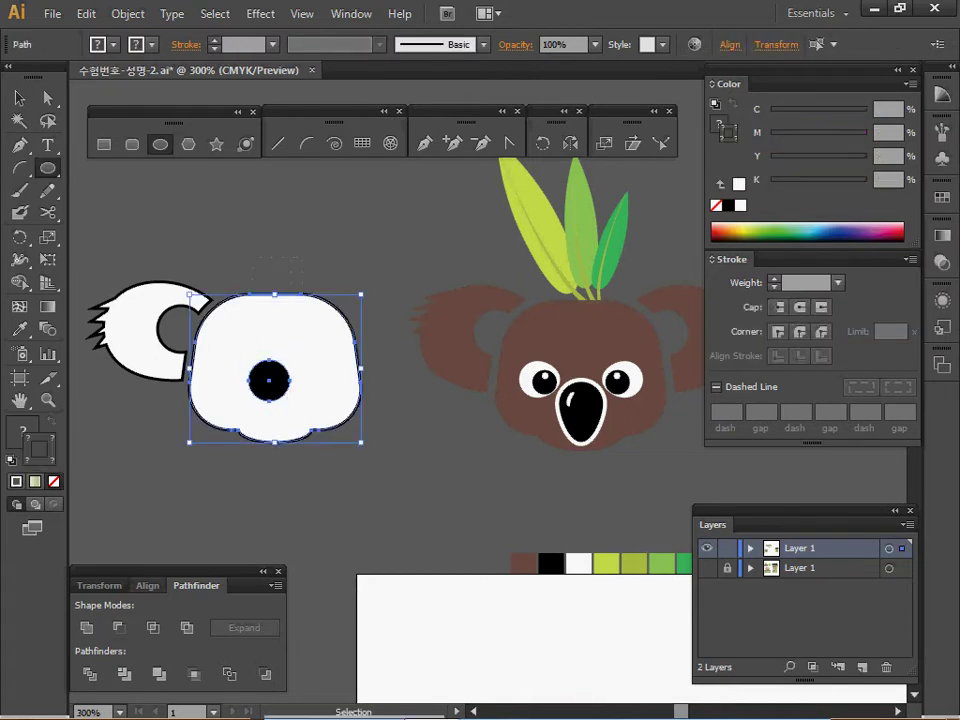
pyautogui.click(147, 585)
pyautogui.click(120, 628)
pyautogui.hotkey('ctrl', 'shift', 'a')
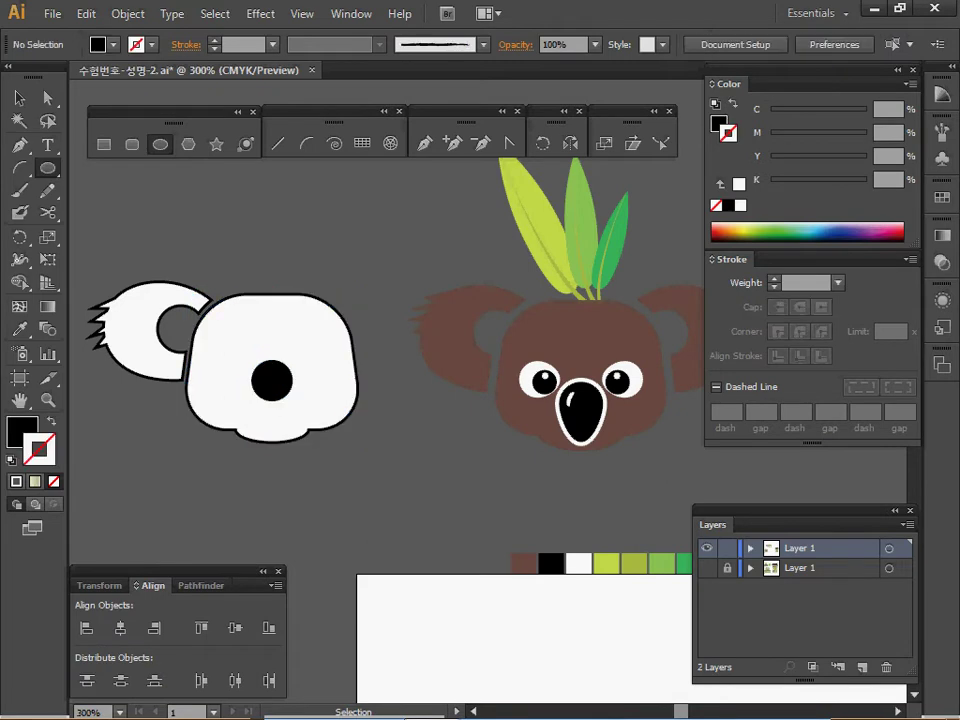
# Pull the nose circle's bottom anchor point straight down to form a tapered teardrop shape
pyautogui.keyDown('ctrl'); pyautogui.click(271, 380); pyautogui.keyUp('ctrl')
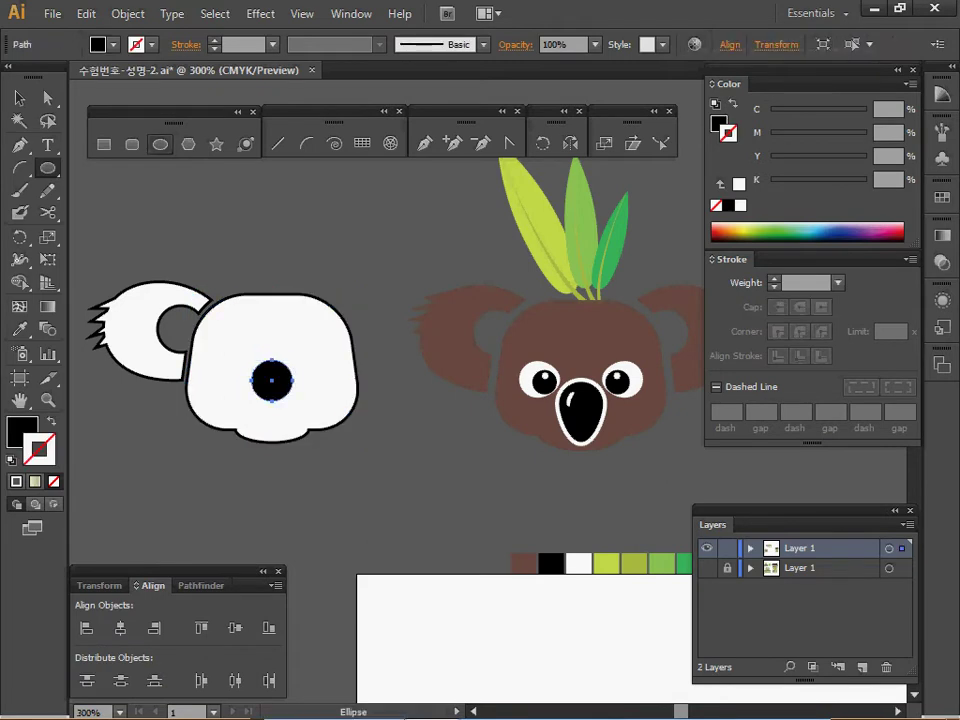
pyautogui.click(47, 98)
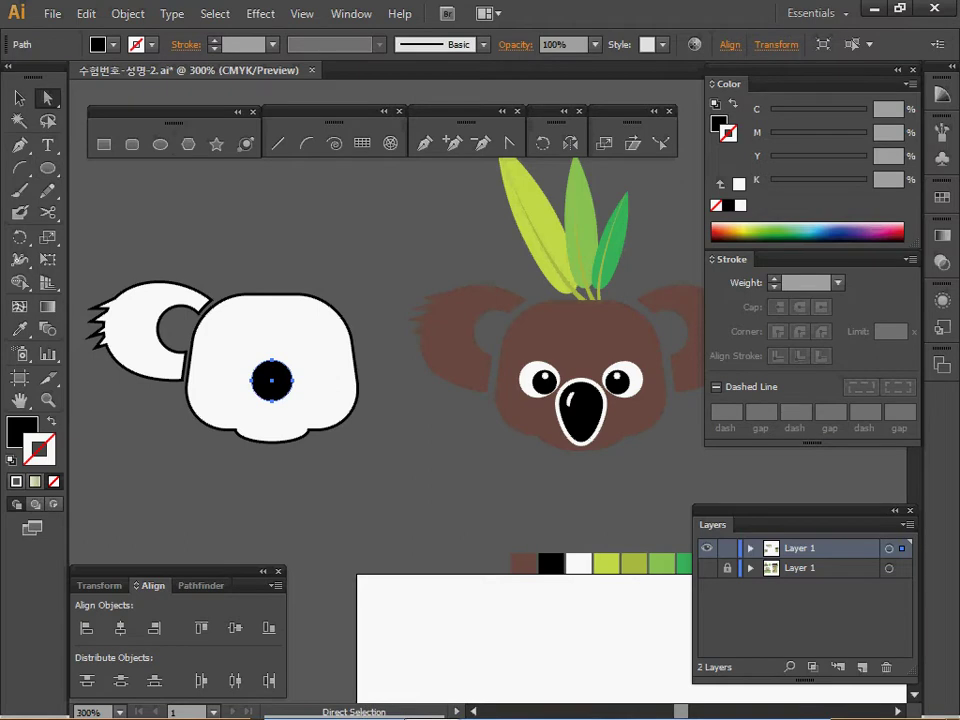
pyautogui.click(272, 401)
pyautogui.moveTo(271, 398); pyautogui.dragTo(271, 422)
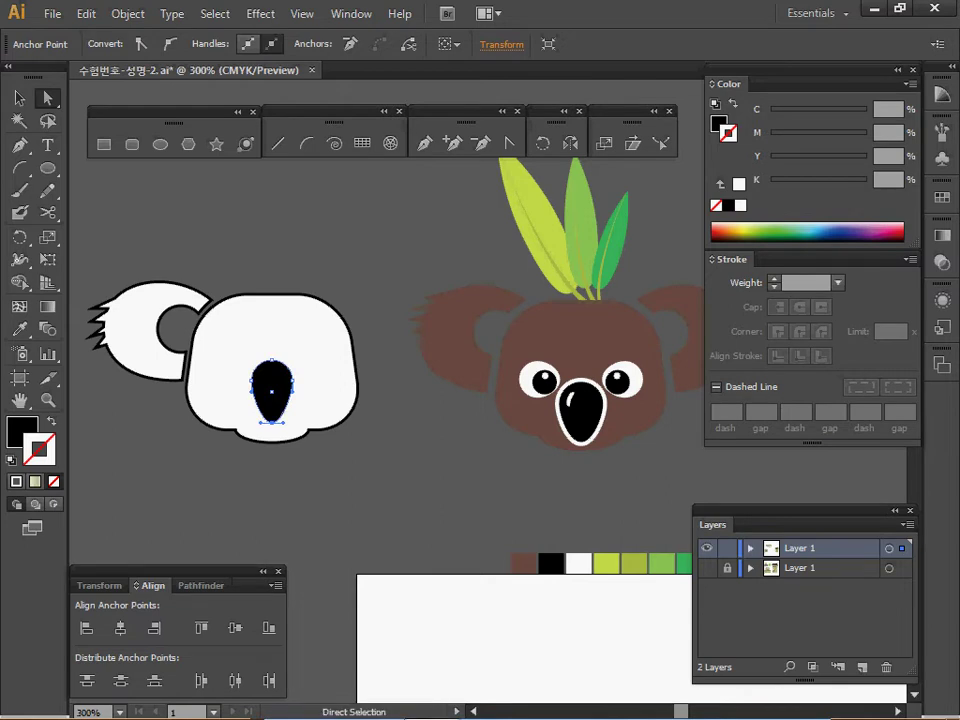
# Create a 0.5 mm outward Offset Path copy of the nose
pyautogui.click(128, 14)
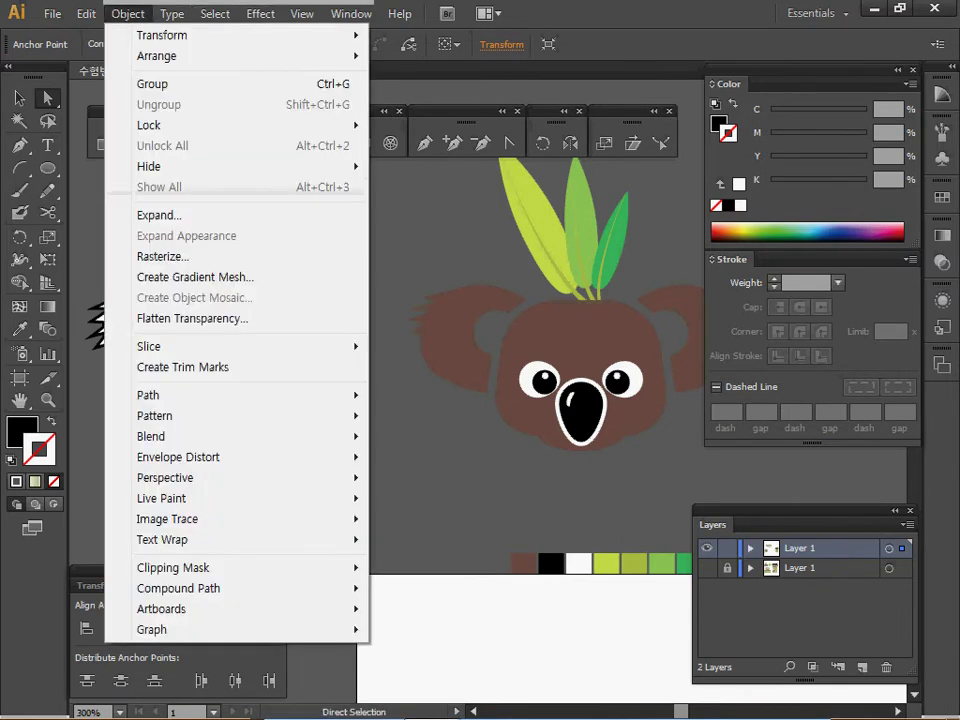
pyautogui.moveTo(230, 395)
pyautogui.click(428, 464)
pyautogui.press('BackSpace')
pyautogui.write('5')
pyautogui.press('Return')
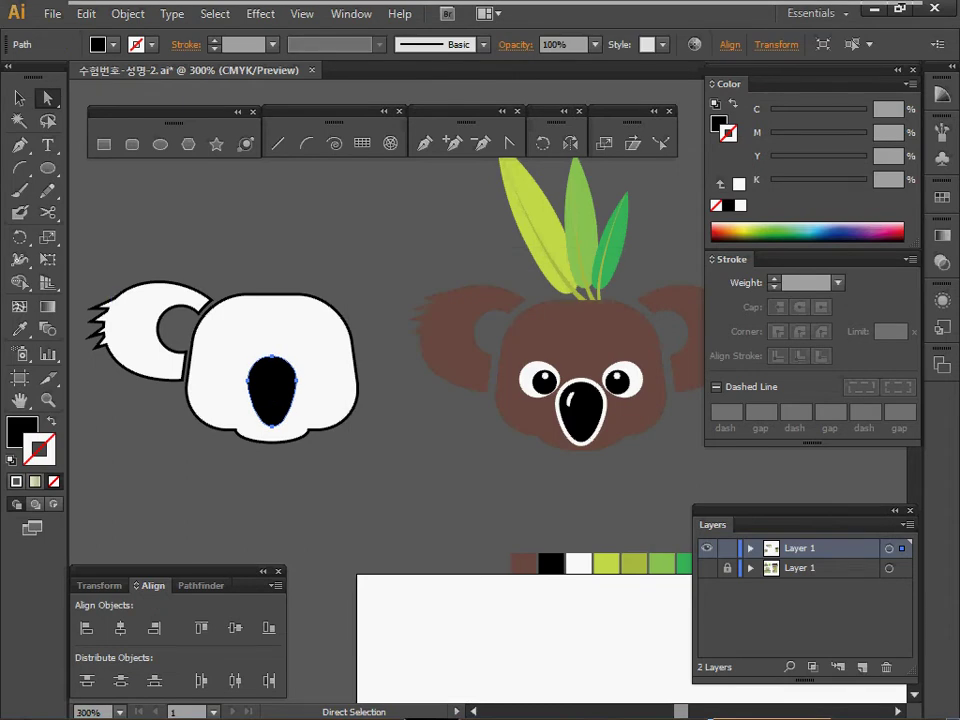
# Give the offset nose shape a white fill and no stroke
pyautogui.press('x')
pyautogui.press('d')
pyautogui.press('x')
pyautogui.press('/')
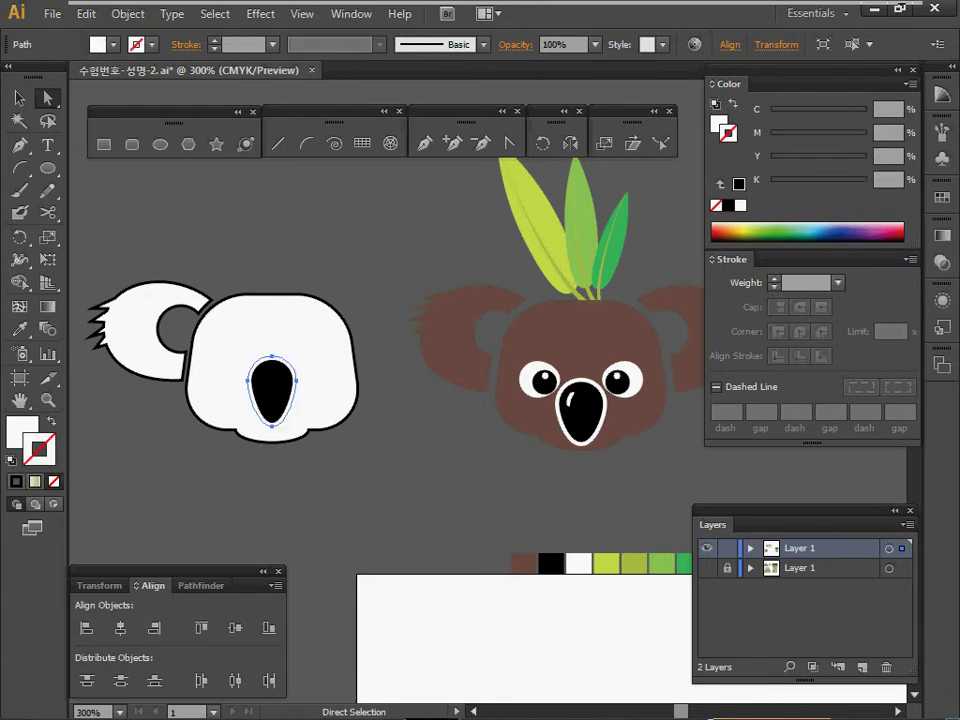
pyautogui.press('v')
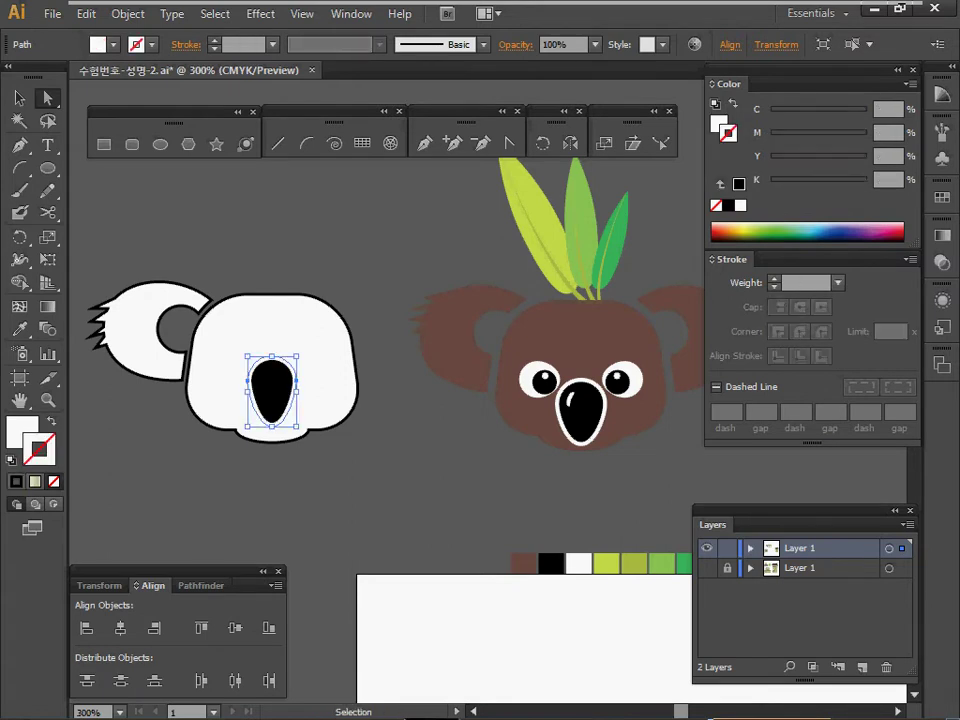
# Reset the offset nose shape to the default white fill with a 1 pt black stroke
pyautogui.keyDown('ctrl'); pyautogui.click(311, 350); pyautogui.keyUp('ctrl')
pyautogui.press('i')
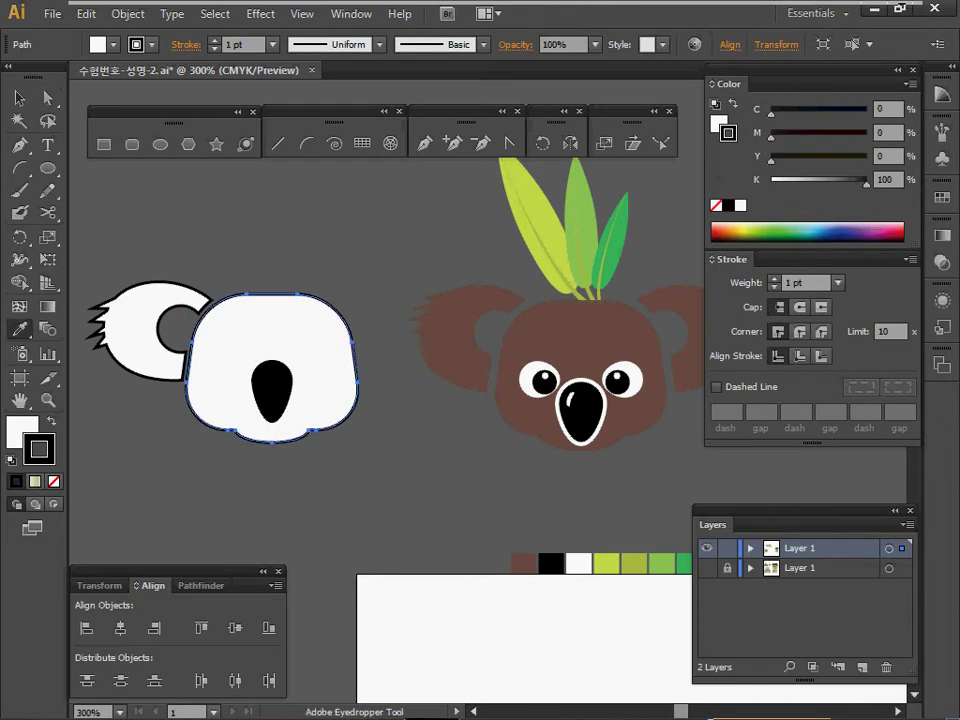
pyautogui.press('a')
pyautogui.keyDown('ctrl'); pyautogui.click(271, 391); pyautogui.keyUp('ctrl')
pyautogui.keyDown('ctrl'); pyautogui.click(250, 390); pyautogui.keyUp('ctrl')
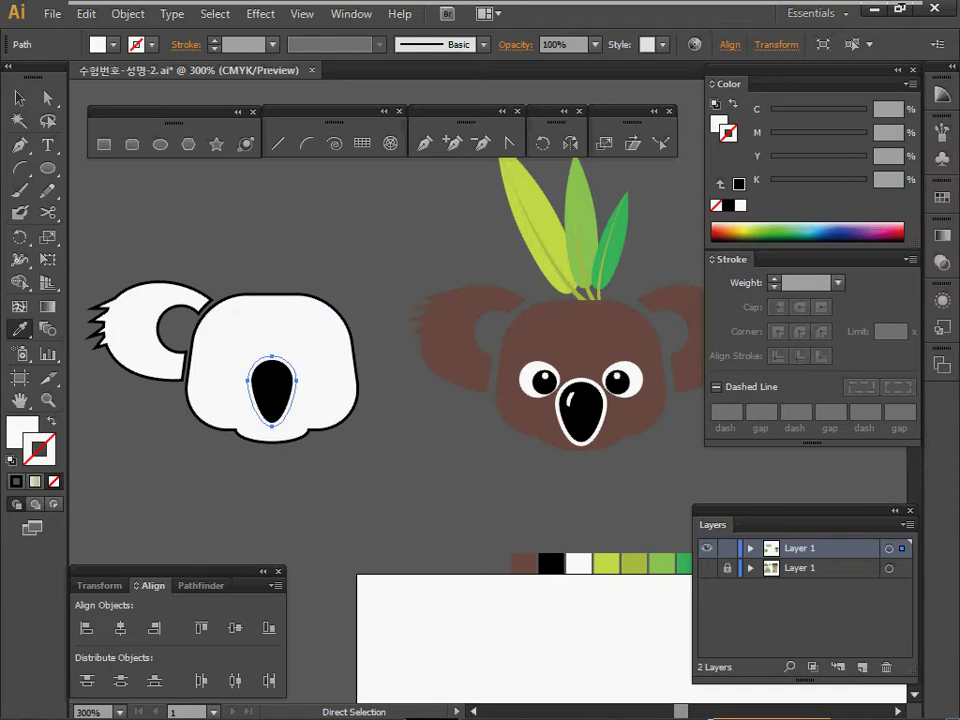
pyautogui.press('d')
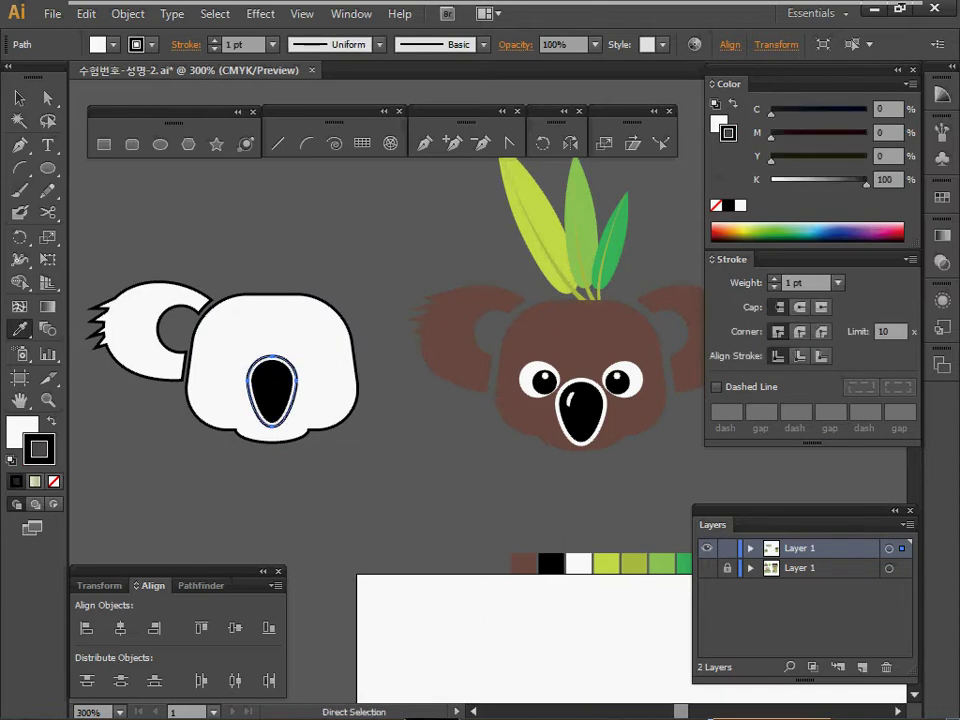
pyautogui.press('i')
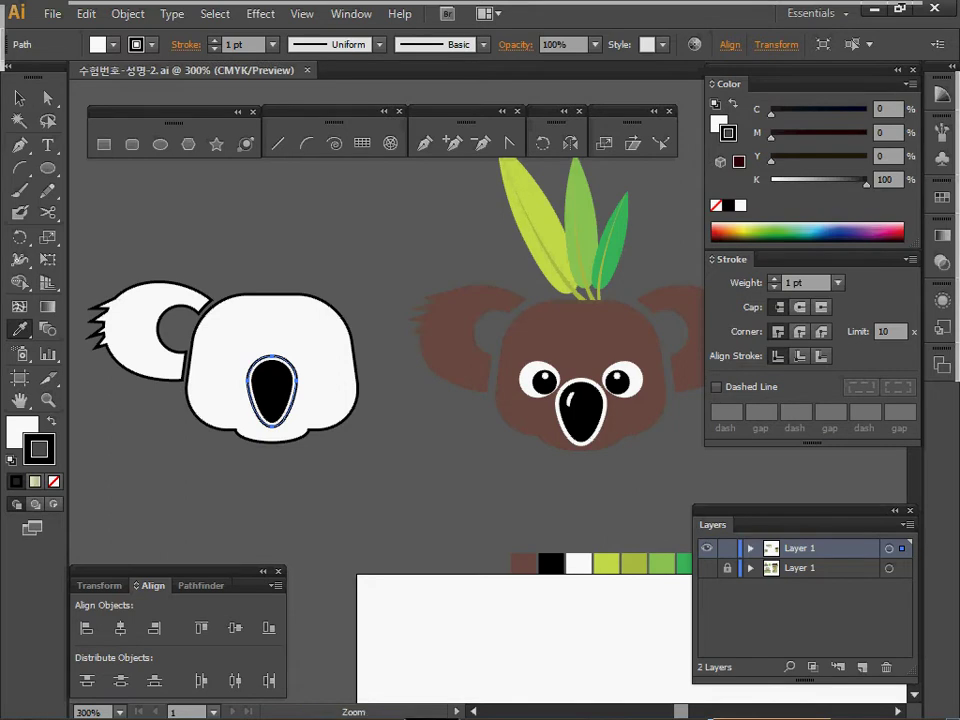
# Draw a small upright highlight ellipse in the upper-left part of the black nose
pyautogui.hotkey('ctrl', '+')
pyautogui.hotkey('ctrl', '+')
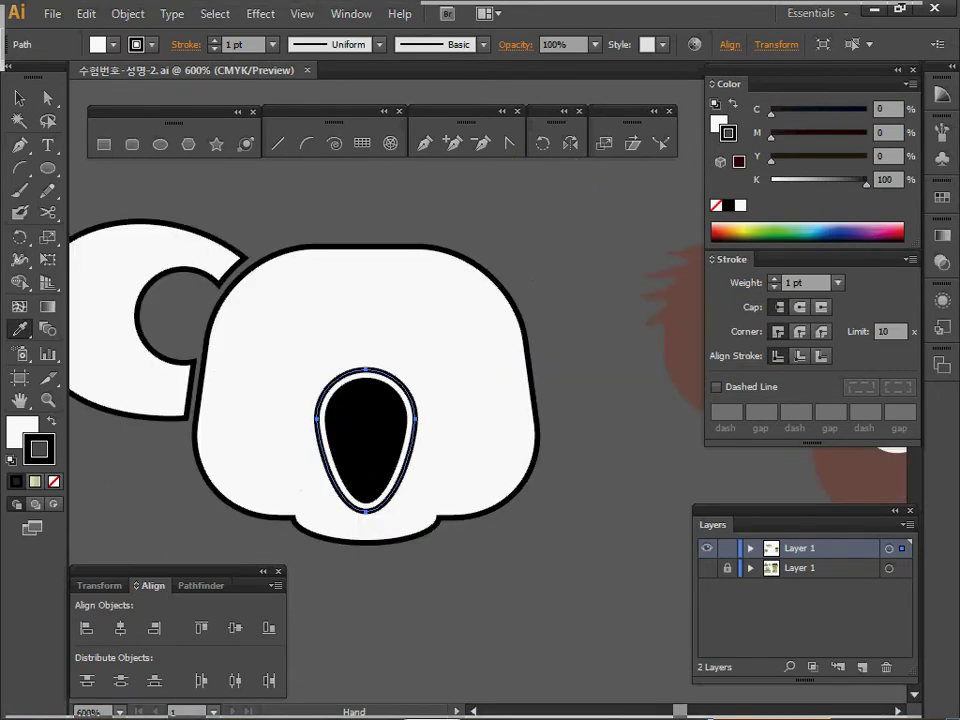
pyautogui.hotkey('ctrl', '+')
pyautogui.hscroll(3, 300, 300)
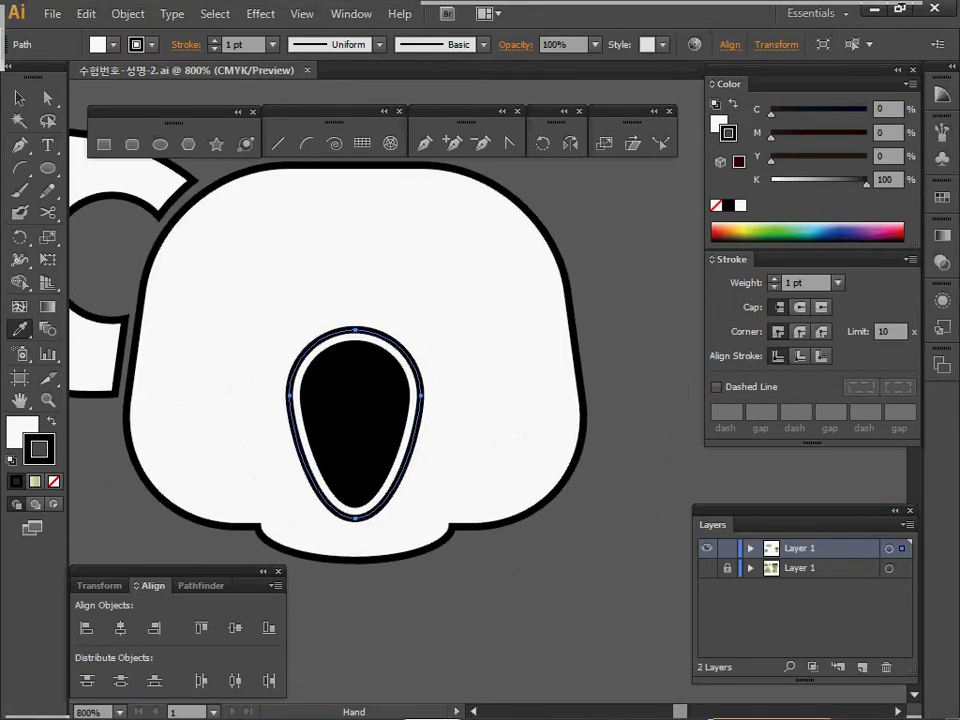
pyautogui.press('l')
pyautogui.moveTo(320, 367); pyautogui.dragTo(342, 402)
# Pull the highlight ellipse's right anchor inward to form a crescent, remove its stroke and shift it slightly left
pyautogui.press('a')
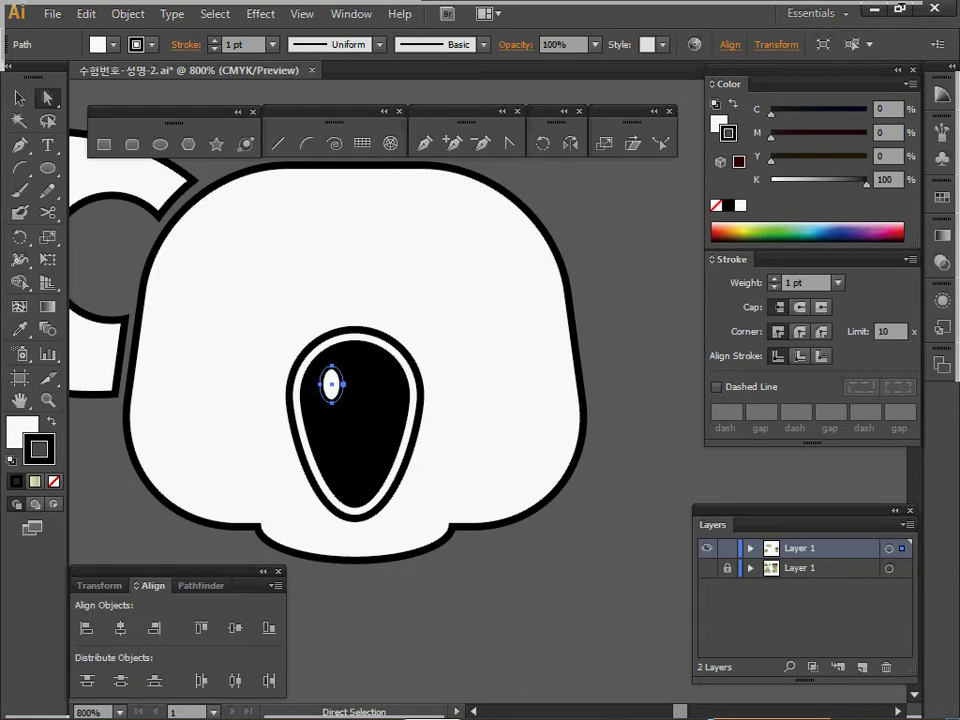
pyautogui.click(343, 383)
pyautogui.moveTo(343, 383); pyautogui.dragTo(328, 384)
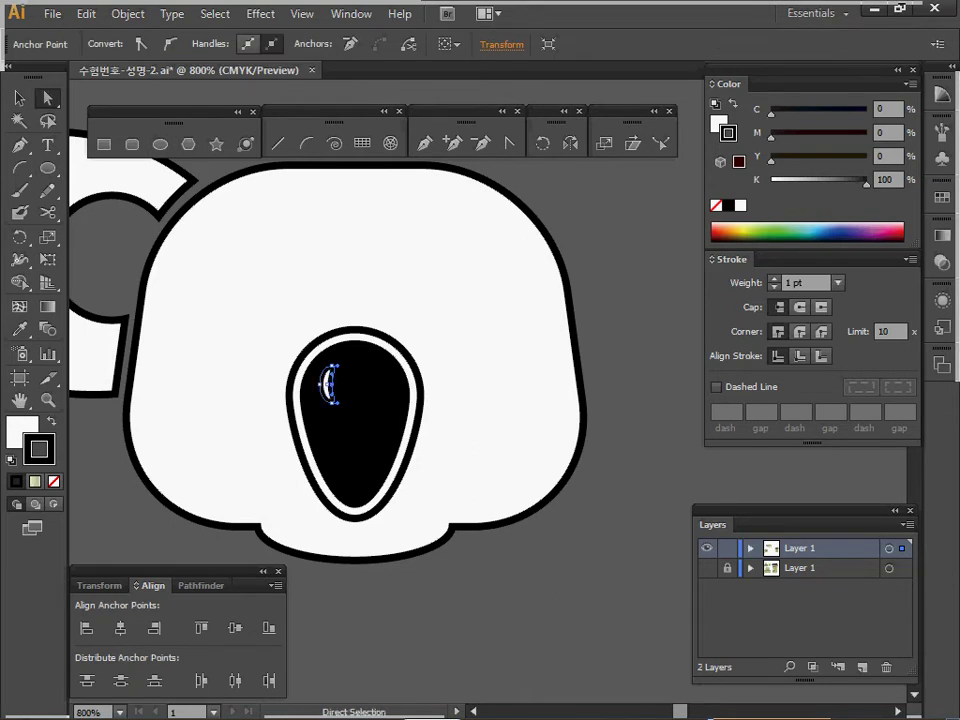
pyautogui.press('/')
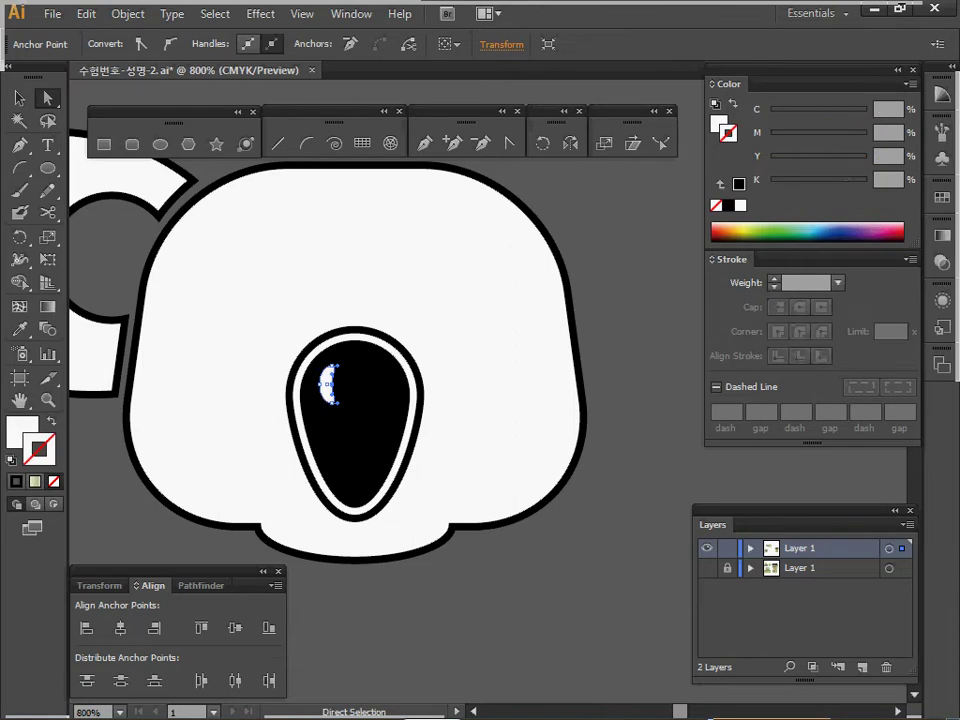
pyautogui.click(326, 384)
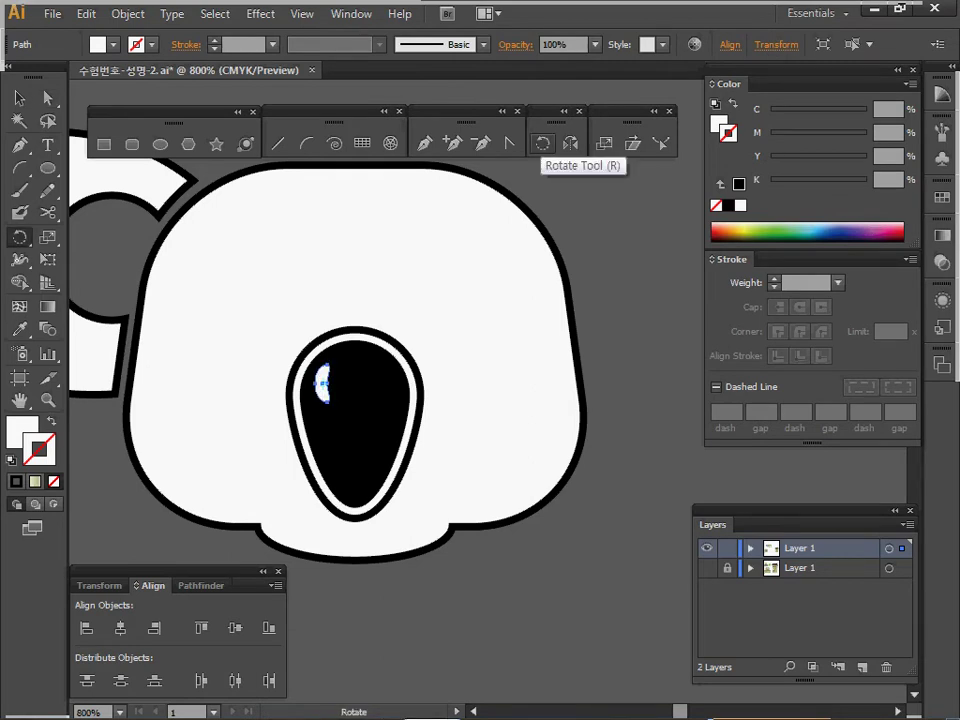
# Rotate the nose highlight by -20° and shift it slightly up and to the right
pyautogui.doubleClick(542, 143)
pyautogui.write('-20')
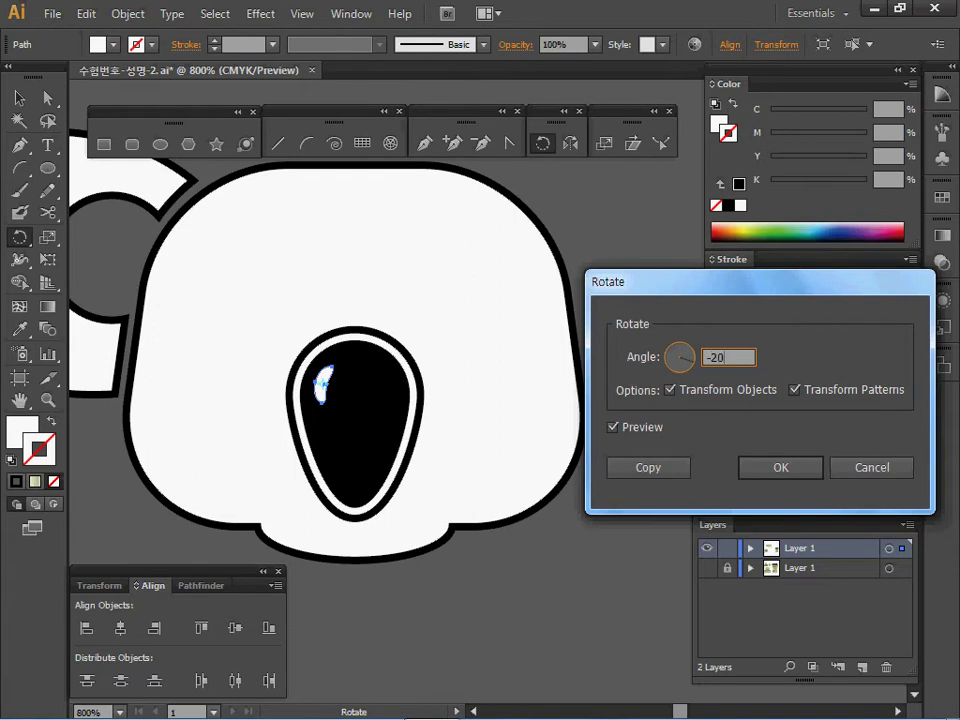
pyautogui.press('Return')
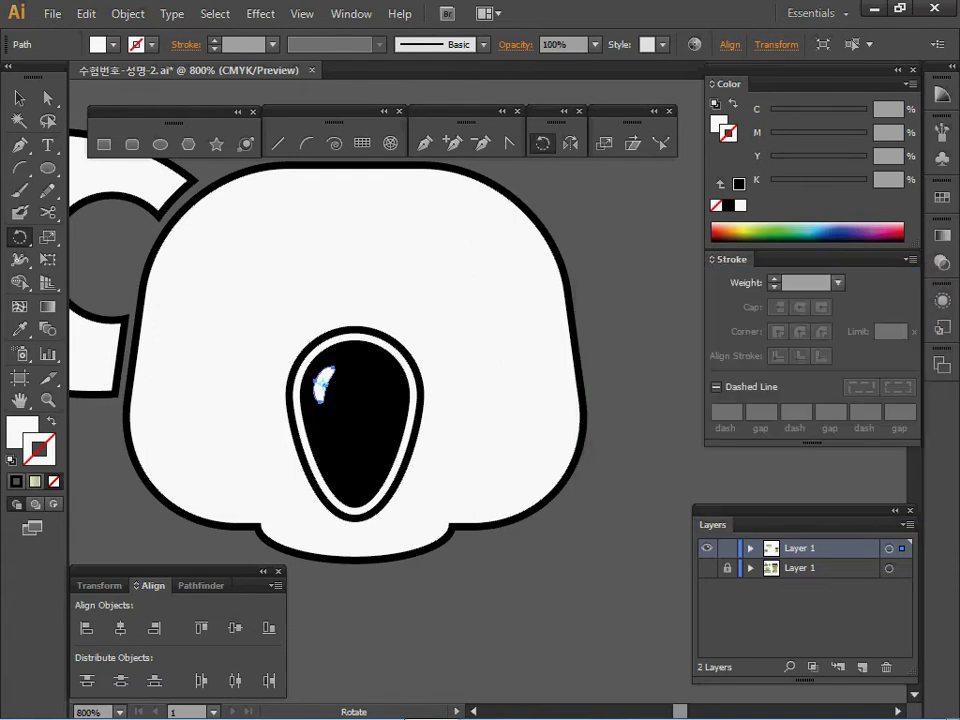
pyautogui.moveTo(322, 384); pyautogui.dragTo(326, 381)
# Draw a white eye circle with a 1 pt black stroke left of the nose and pull its right anchor slightly outward
pyautogui.press('l')
pyautogui.hotkey('ctrl', 'shift', 'a')
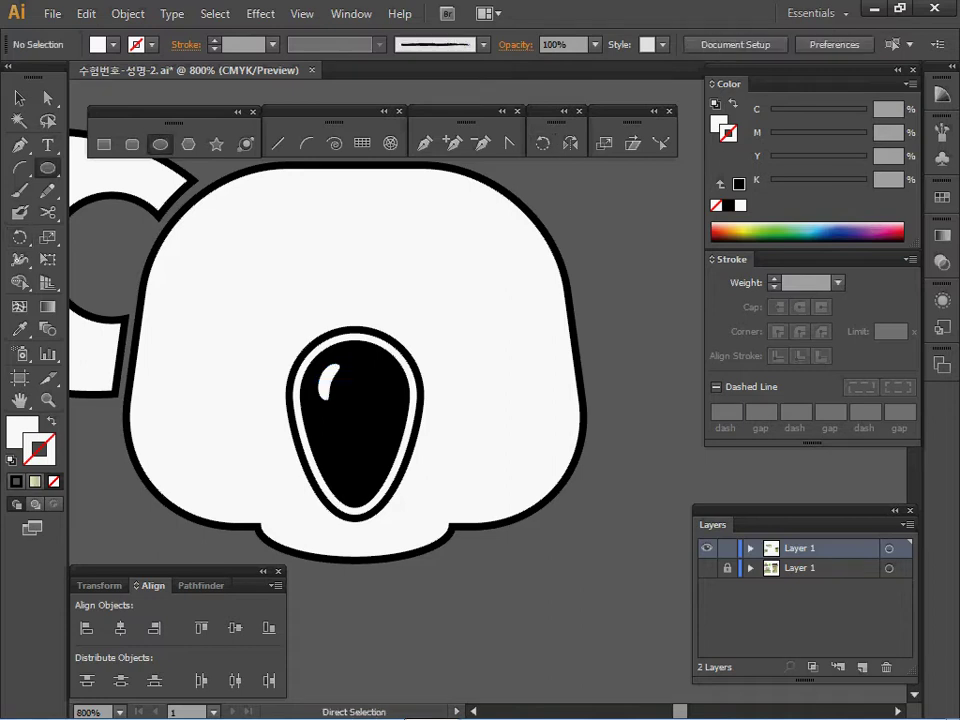
pyautogui.press('d')
pyautogui.moveTo(250, 352); pyautogui.dragTo(292, 389)
pyautogui.hotkey('ctrl', 'z')
pyautogui.moveTo(250, 346); pyautogui.dragTo(241, 347)
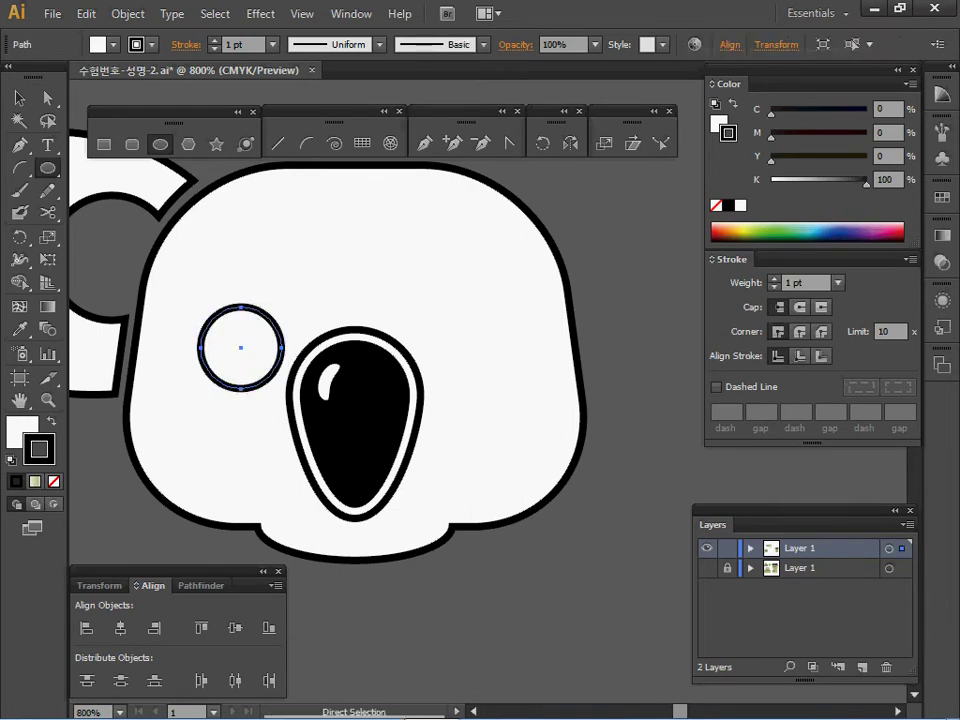
pyautogui.keyDown('ctrl'); pyautogui.click(281, 347); pyautogui.keyUp('ctrl')
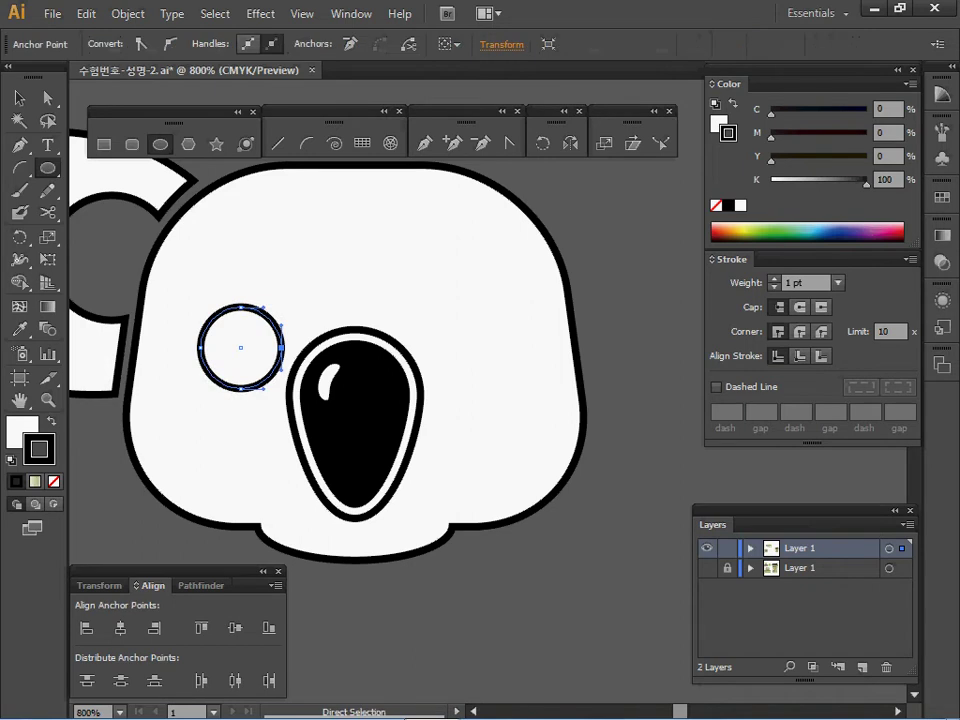
pyautogui.moveTo(281, 347); pyautogui.dragTo(291, 346)
# Draw a black strokeless pupil circle in the right part of the eye and a tiny white highlight circle in its upper right
pyautogui.press('l')
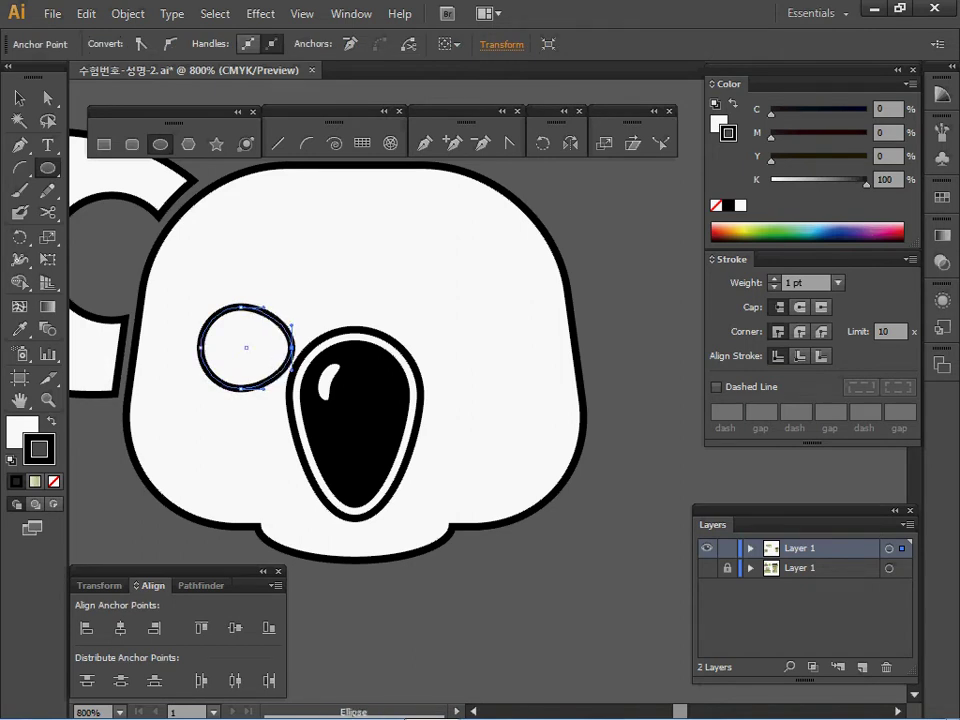
pyautogui.press('alt')
pyautogui.moveTo(250, 348)
pyautogui.mouseDown()
pyautogui.moveTo(279, 377)
pyautogui.moveTo(257, 352)
pyautogui.mouseUp()
pyautogui.hotkey('shift', 'x')
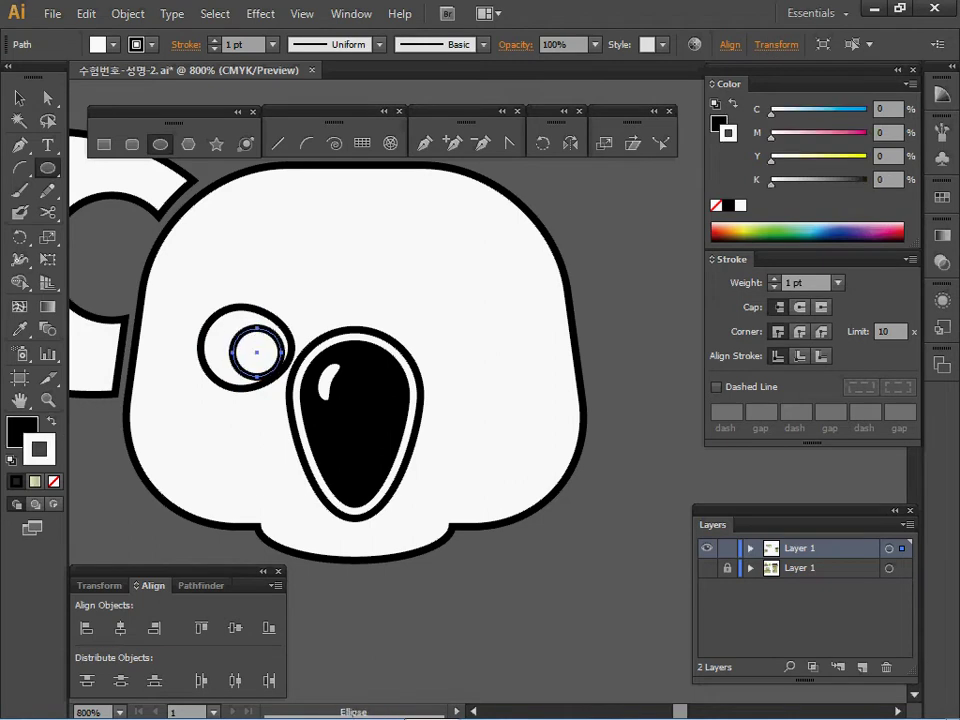
pyautogui.press('/')
pyautogui.press('x')
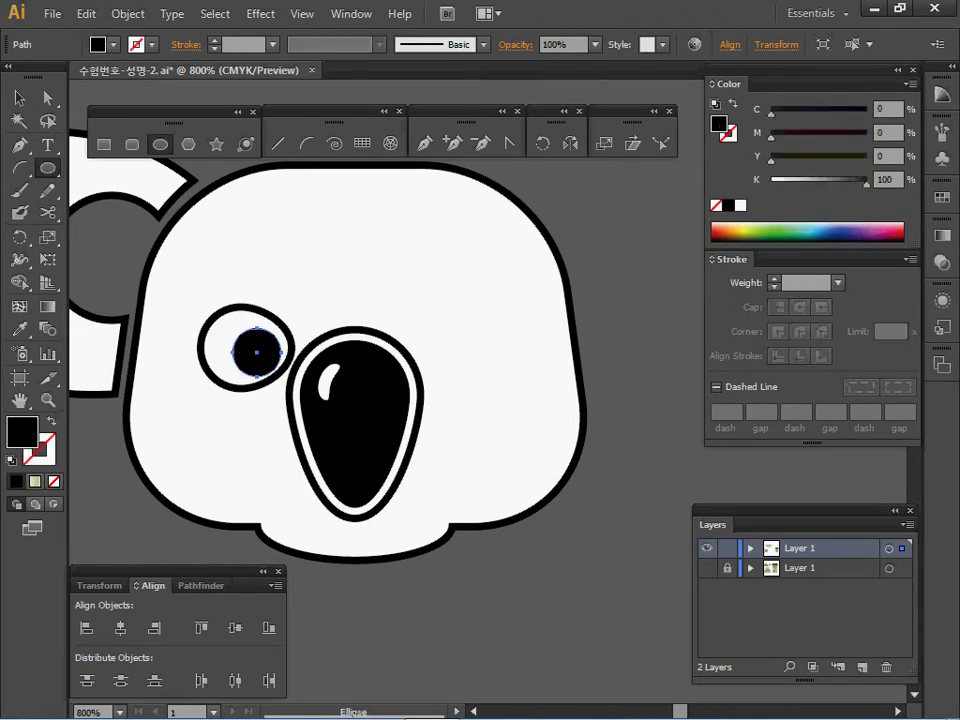
pyautogui.moveTo(256, 334); pyautogui.dragTo(268, 346)
pyautogui.press(',')
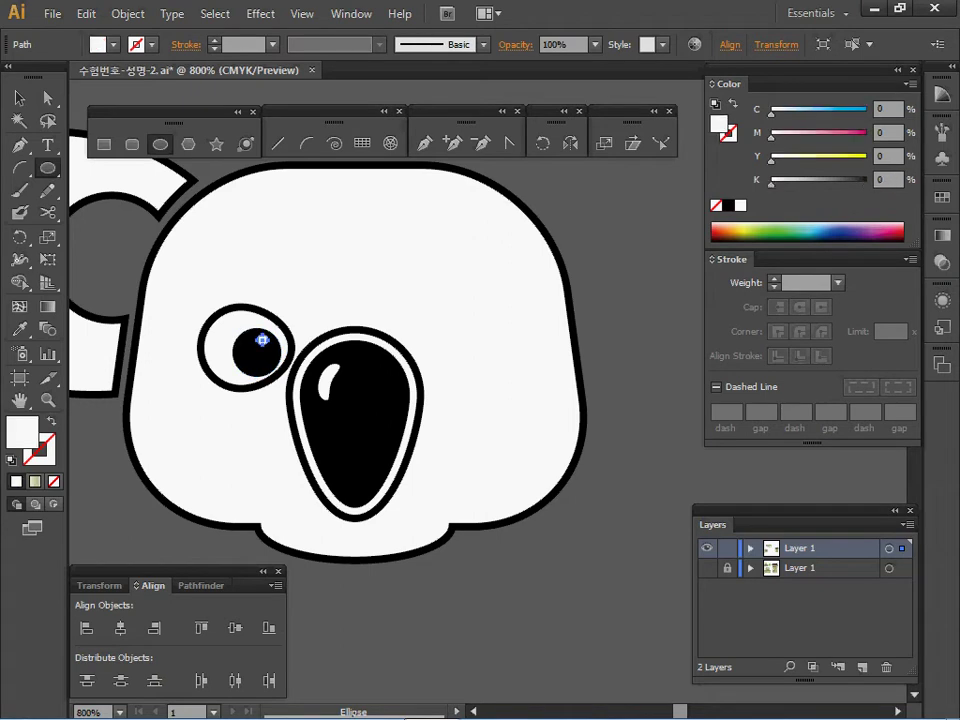
# Reflect a copy of the left ear and the complete eye across a vertical axis through the nose's centre
pyautogui.hotkey('ctrl', '-')
pyautogui.hotkey('ctrl', '-')
pyautogui.moveTo(487, 392); pyautogui.dragTo(436, 386)
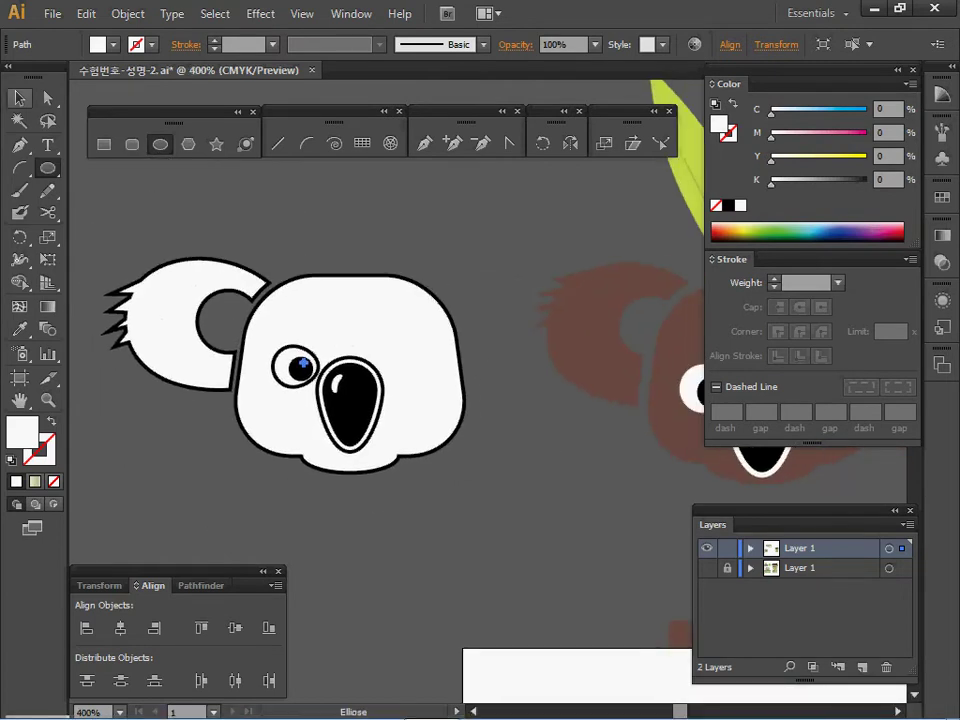
pyautogui.click(19, 98)
pyautogui.moveTo(166, 242); pyautogui.dragTo(302, 470)
pyautogui.keyDown('shift'); pyautogui.click(358, 275); pyautogui.keyUp('shift')
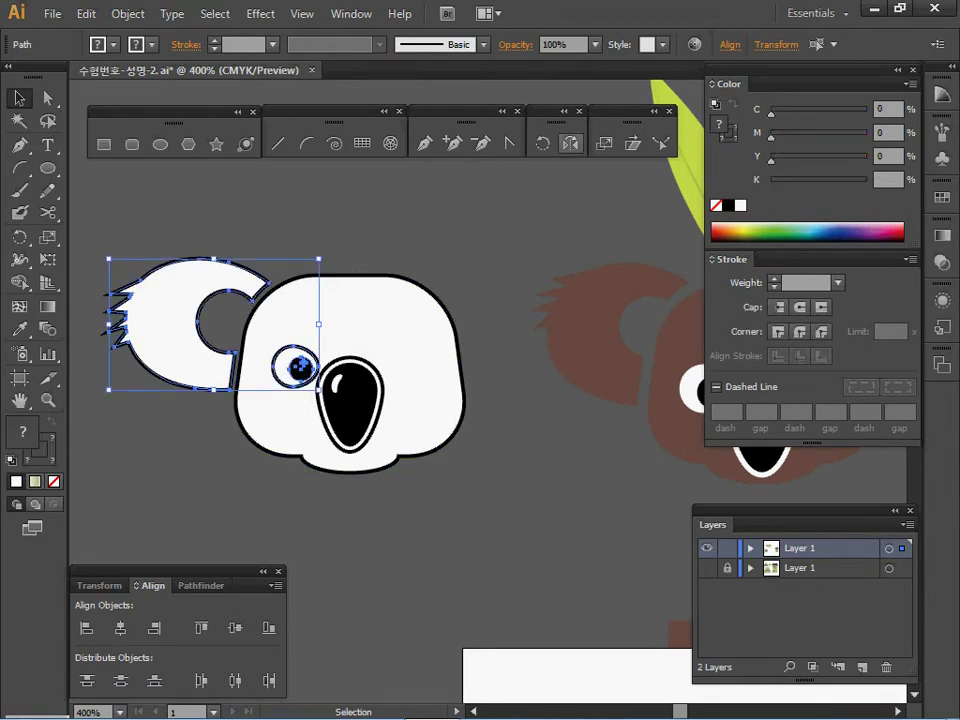
pyautogui.click(570, 143)
pyautogui.hotkey('ctrl', 'y')
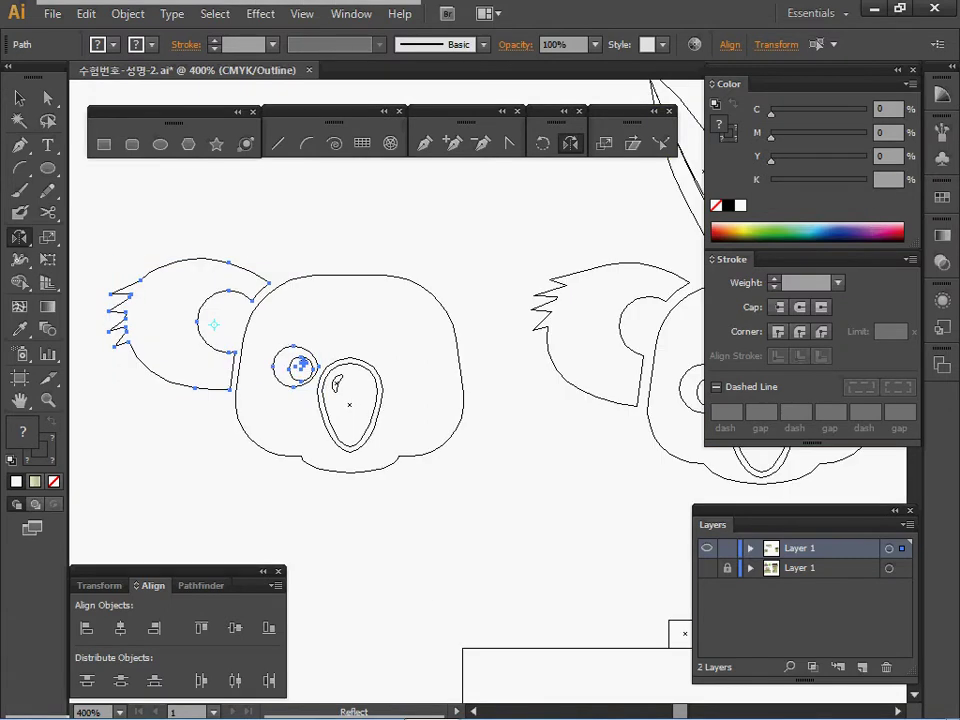
pyautogui.keyDown('alt'); pyautogui.click(349, 405); pyautogui.keyUp('alt')
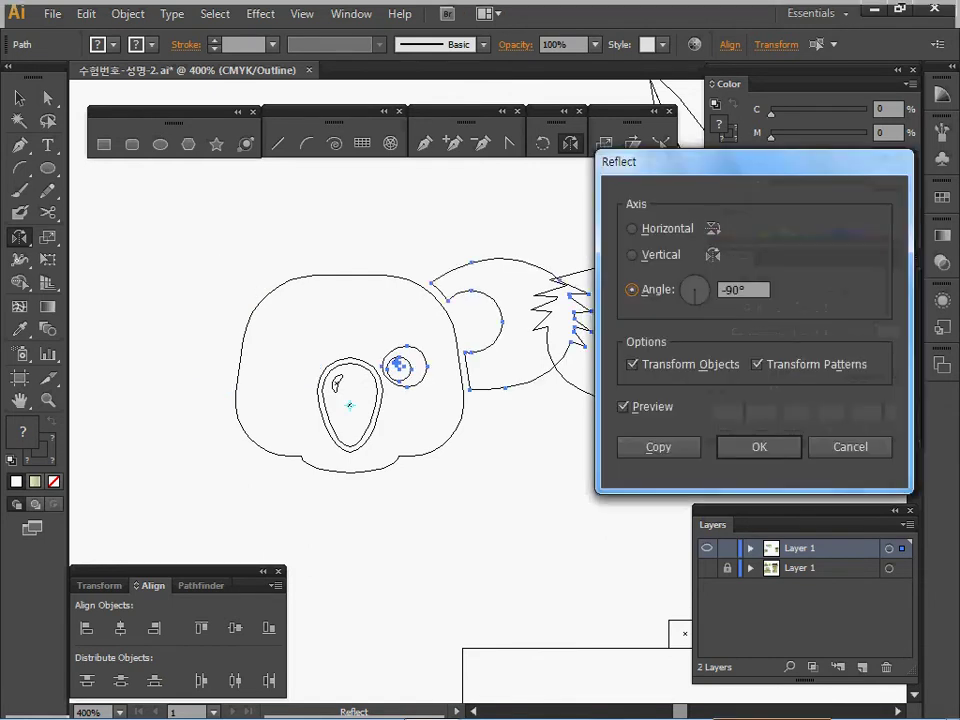
pyautogui.click(632, 254)
pyautogui.click(657, 447)
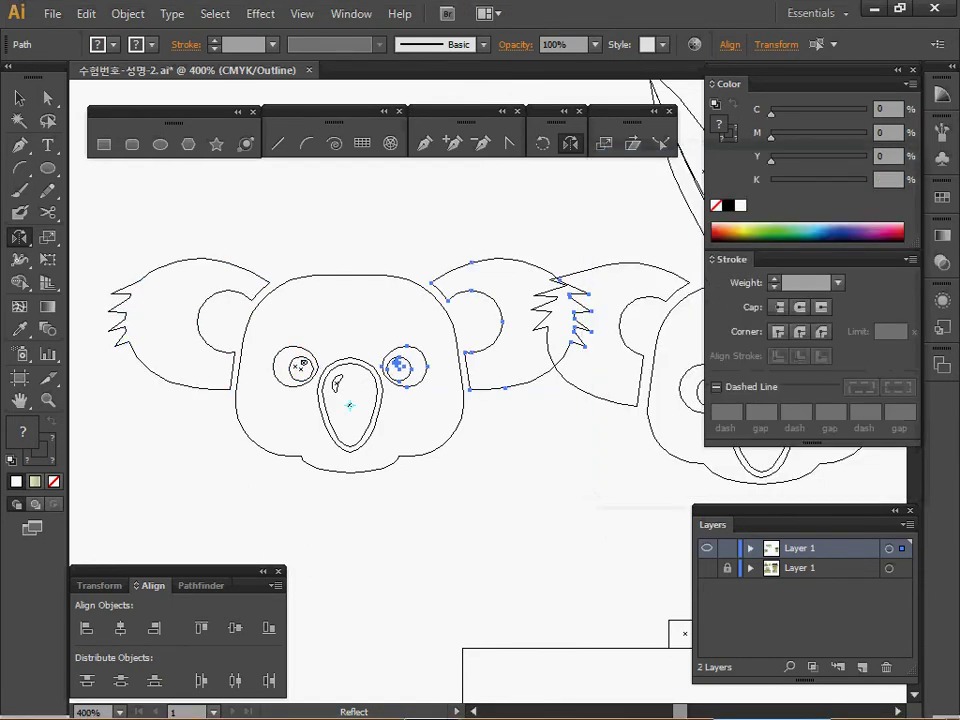
pyautogui.hotkey('ctrl', 'y')
pyautogui.hotkey('ctrl', 'shift', 'a')
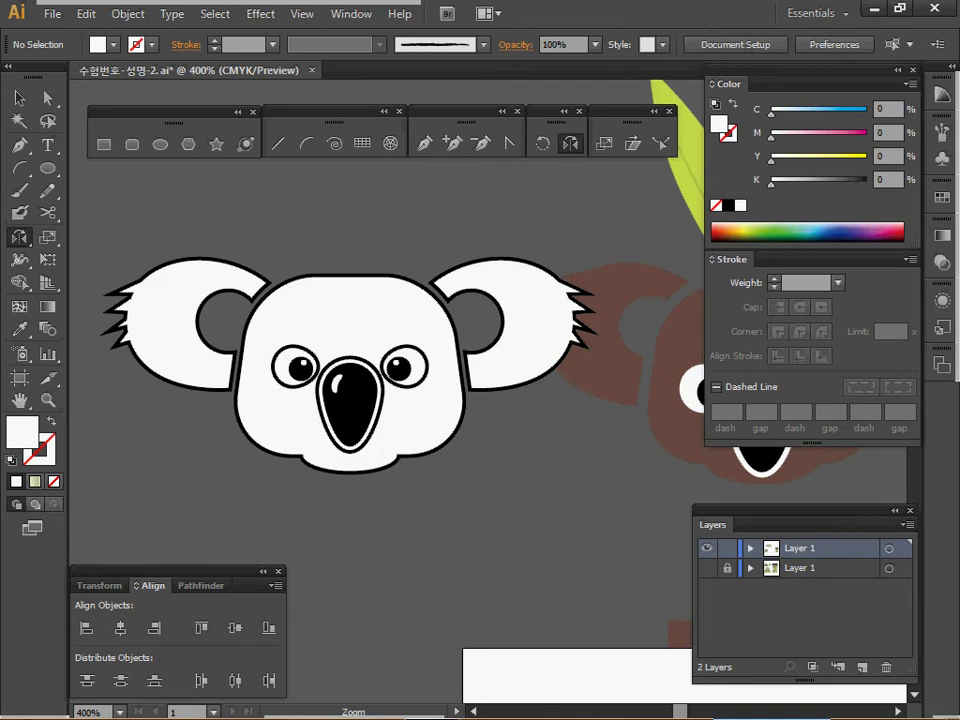
# Apply the brown palette swatch (C 50, M 60, Y 60, K 40) without stroke to both ears and the head
pyautogui.hotkey('ctrl', '-')
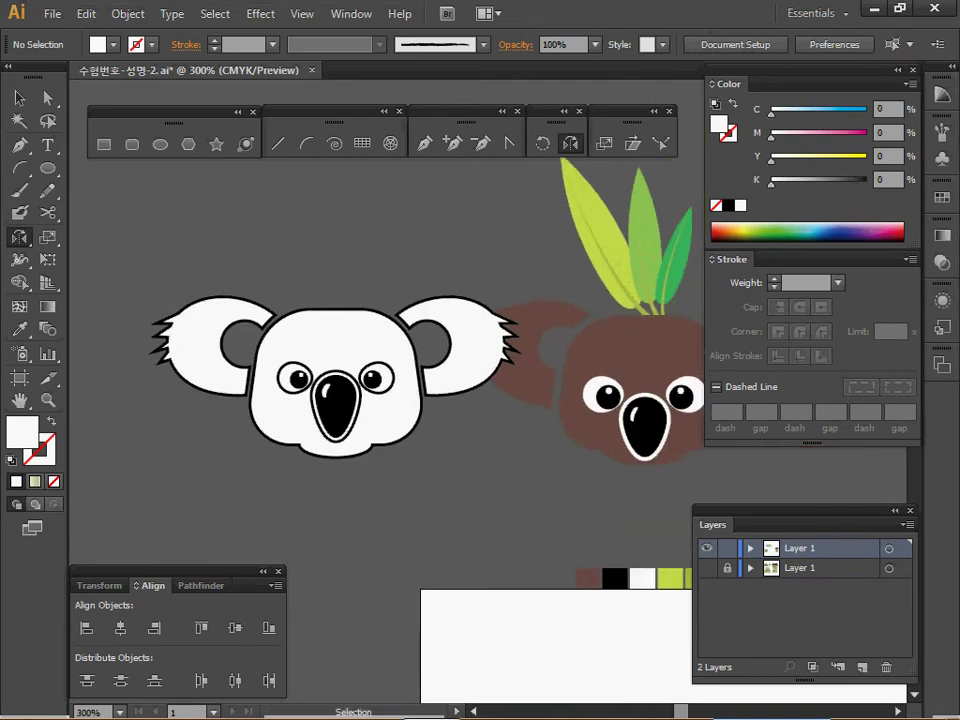
pyautogui.keyDown('ctrl'); pyautogui.click(205, 350); pyautogui.keyUp('ctrl')
pyautogui.keyDown('ctrl'); pyautogui.keyDown('shift'); pyautogui.click(466, 350); pyautogui.keyUp('shift'); pyautogui.keyUp('ctrl')
pyautogui.keyDown('ctrl'); pyautogui.keyDown('shift'); pyautogui.click(335, 340); pyautogui.keyUp('shift'); pyautogui.keyUp('ctrl')
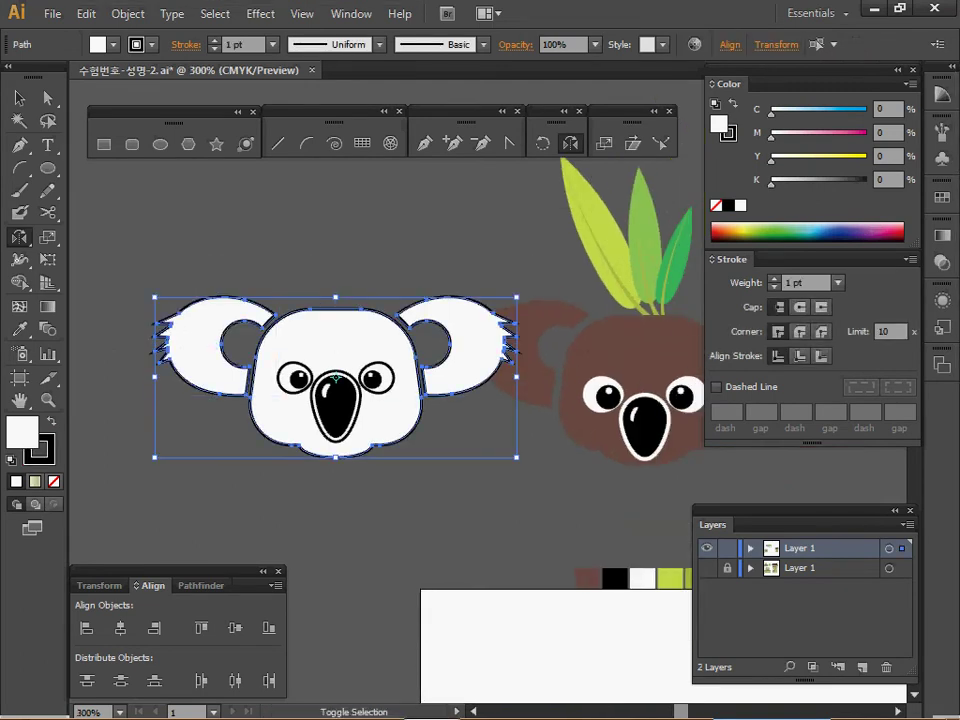
pyautogui.press('o')
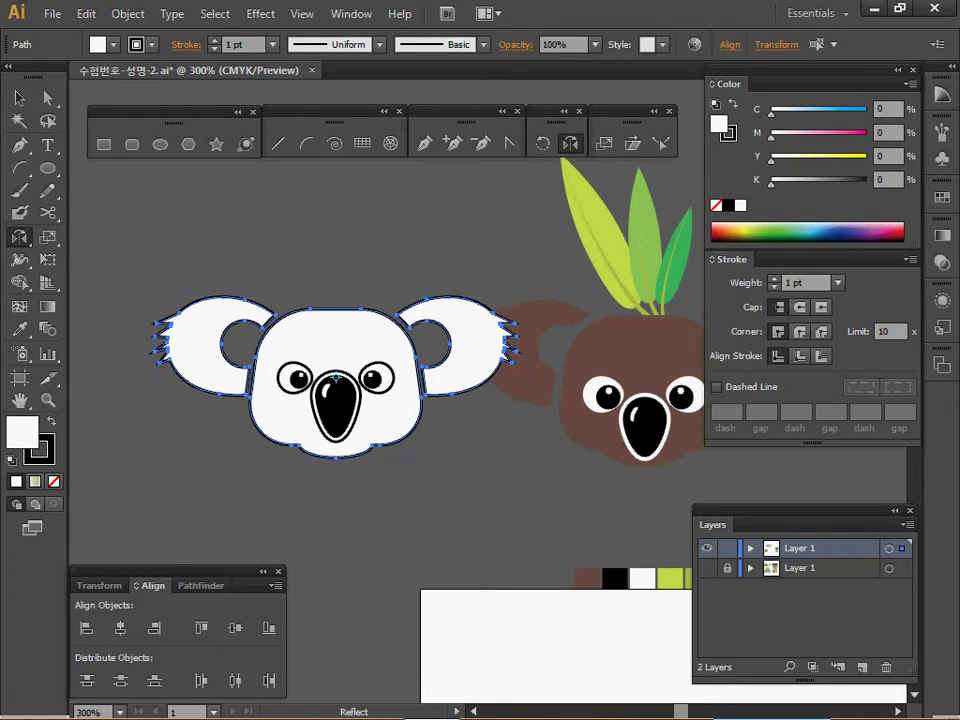
pyautogui.press('i')
pyautogui.click(587, 578)
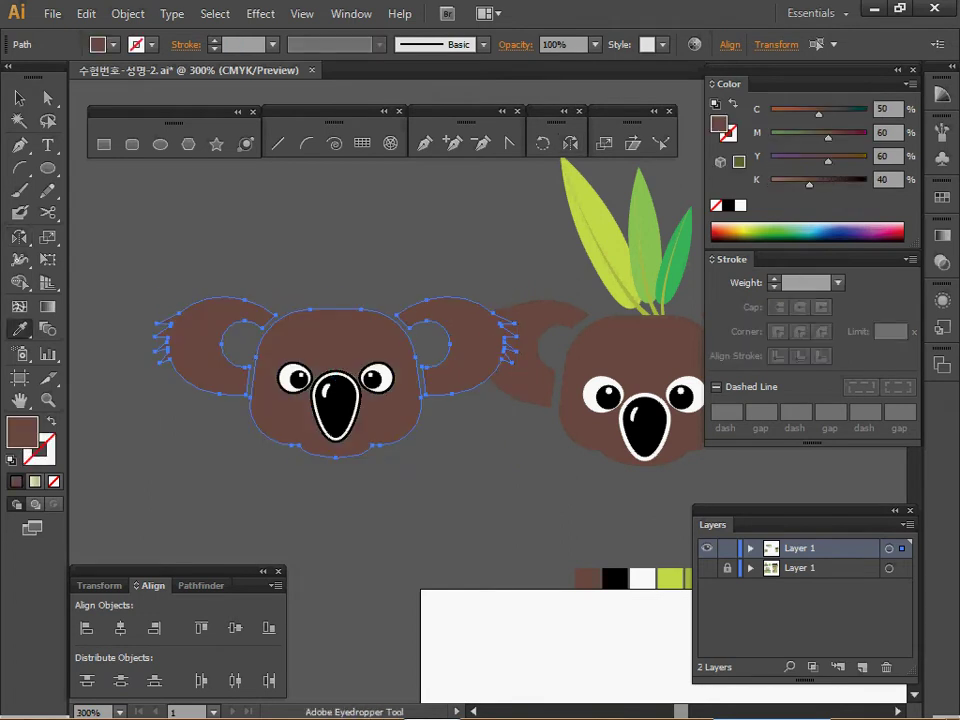
pyautogui.hotkey('ctrl', 'shift', 'a')
pyautogui.keyDown('ctrl'); pyautogui.click(336, 407); pyautogui.keyUp('ctrl')
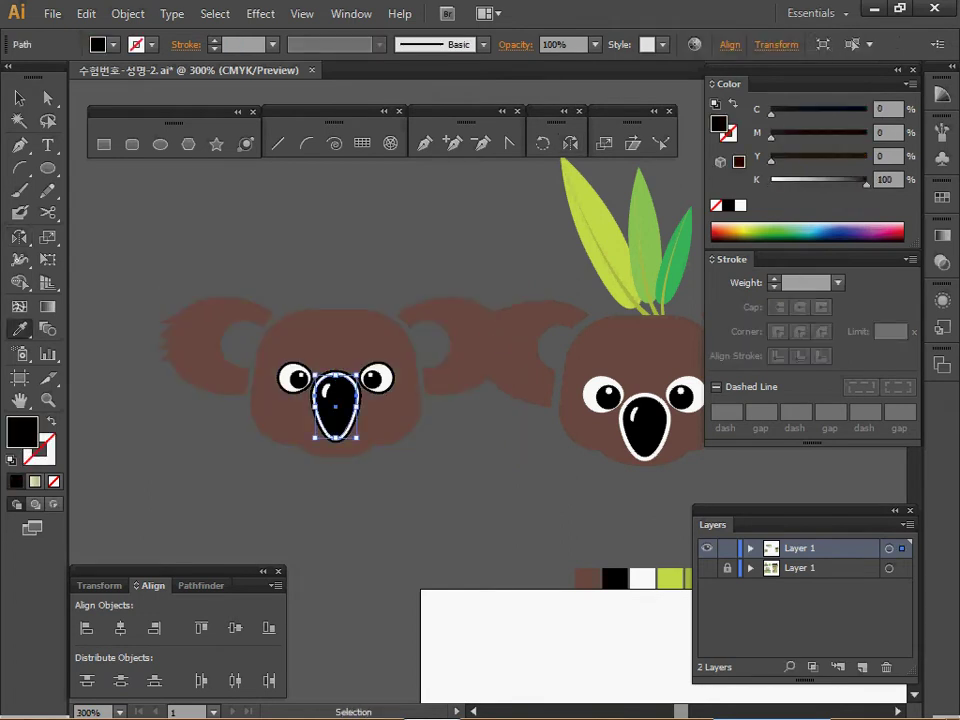
pyautogui.press('i')
pyautogui.click(642, 578)
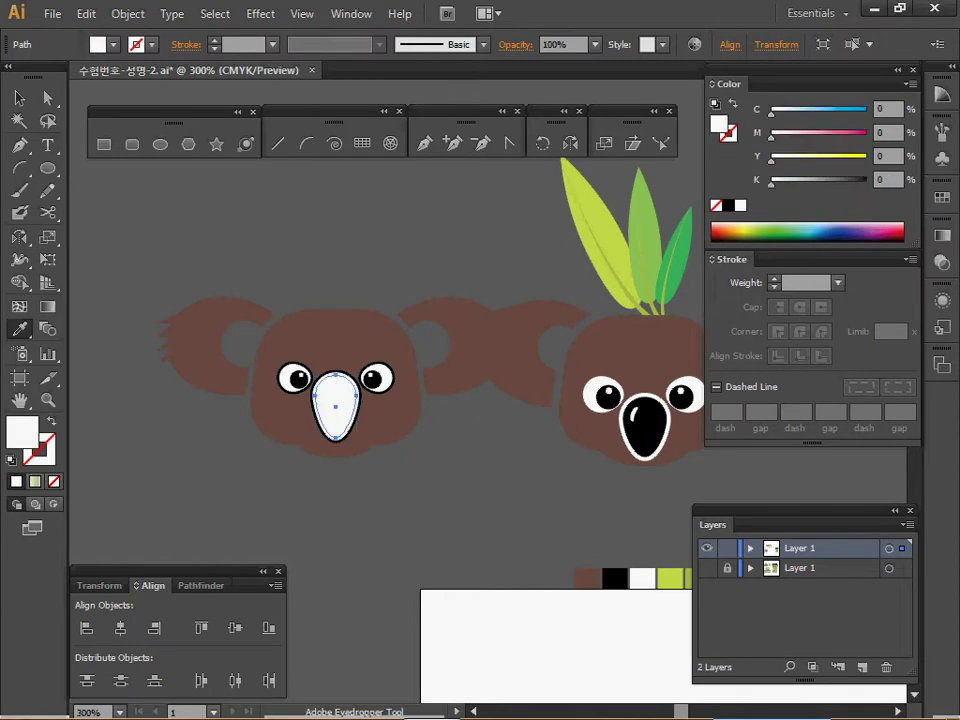
pyautogui.press('v')
pyautogui.hotkey('ctrl', 'z')
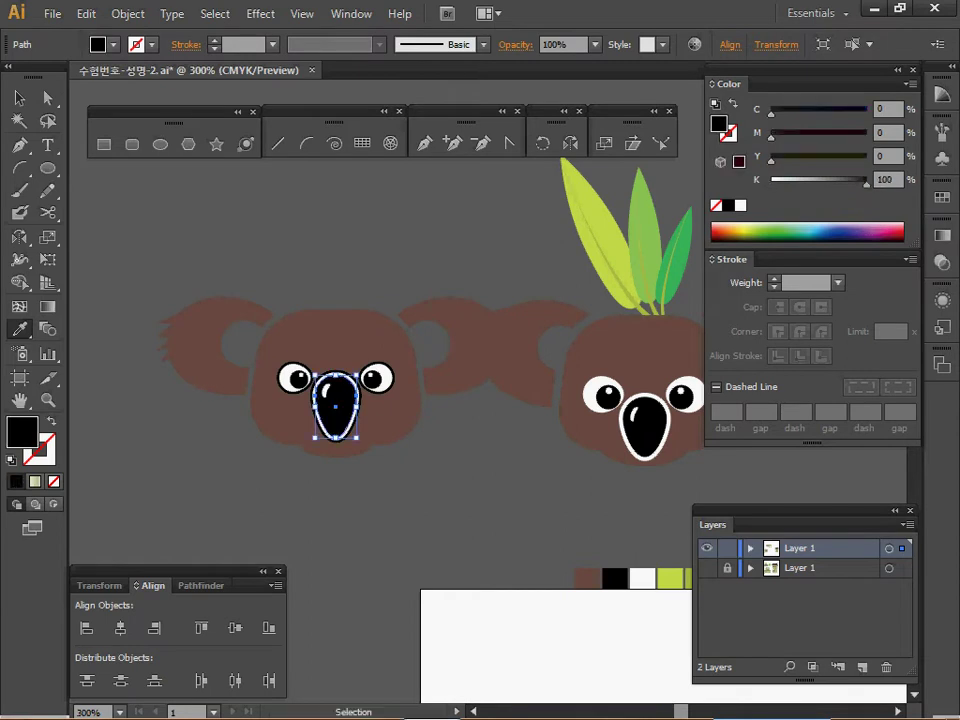
pyautogui.hotkey('ctrl', 'shift', 'a')
# Remove the black stroke from the white outer nose shape
pyautogui.keyDown('ctrl'); pyautogui.click(336, 439); pyautogui.keyUp('ctrl')
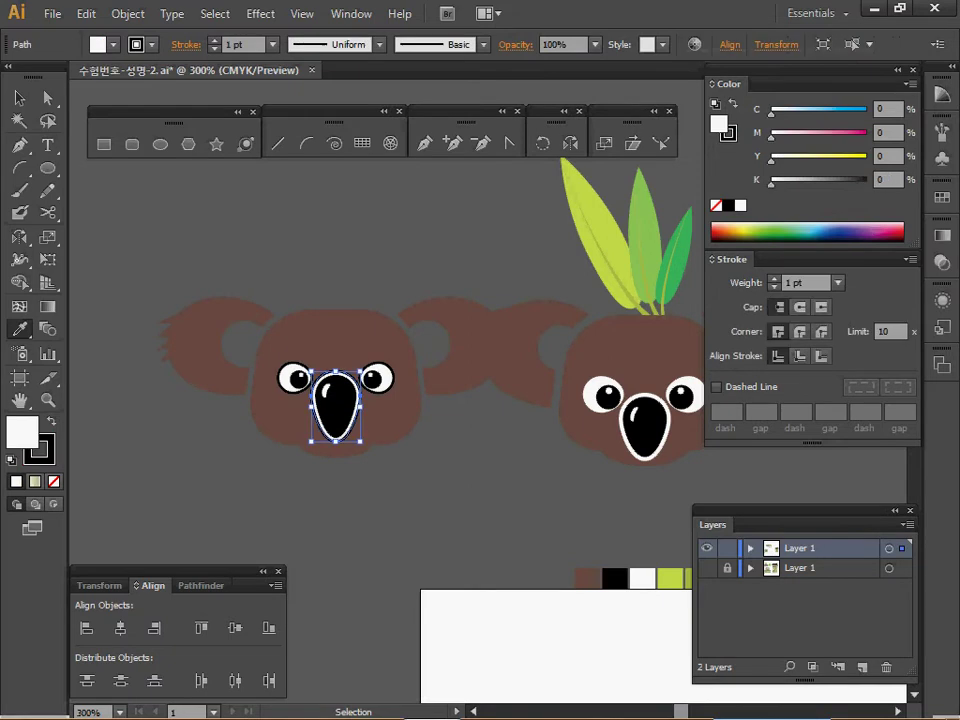
pyautogui.press('x')
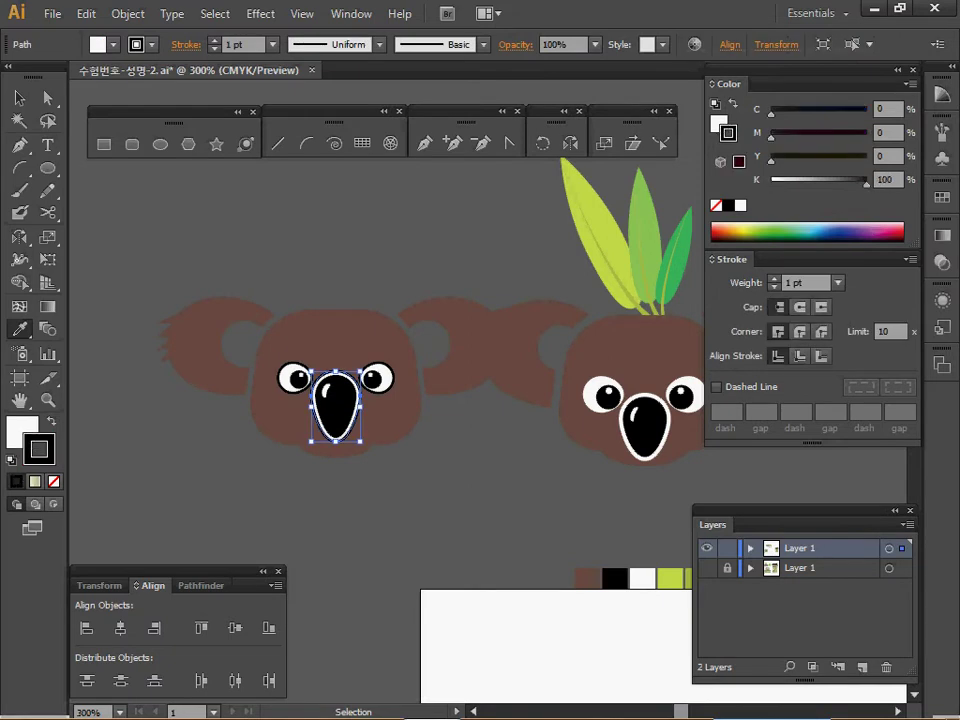
pyautogui.click(250, 300)
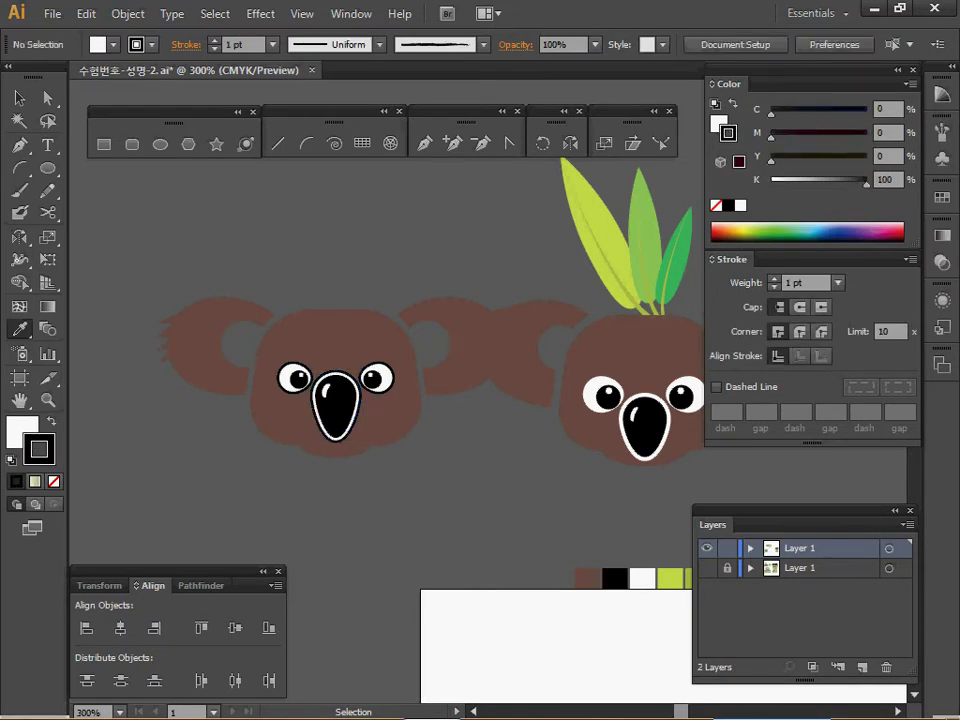
pyautogui.keyDown('ctrl'); pyautogui.click(336, 438); pyautogui.keyUp('ctrl')
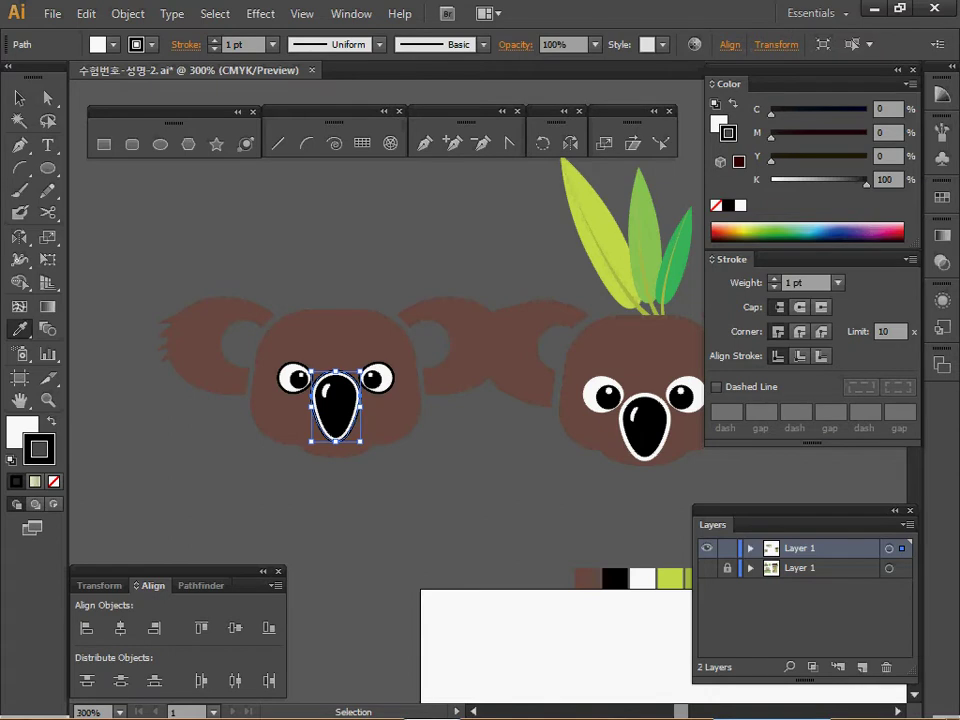
pyautogui.press('/')
pyautogui.hotkey('ctrl', 'shift', 'a')
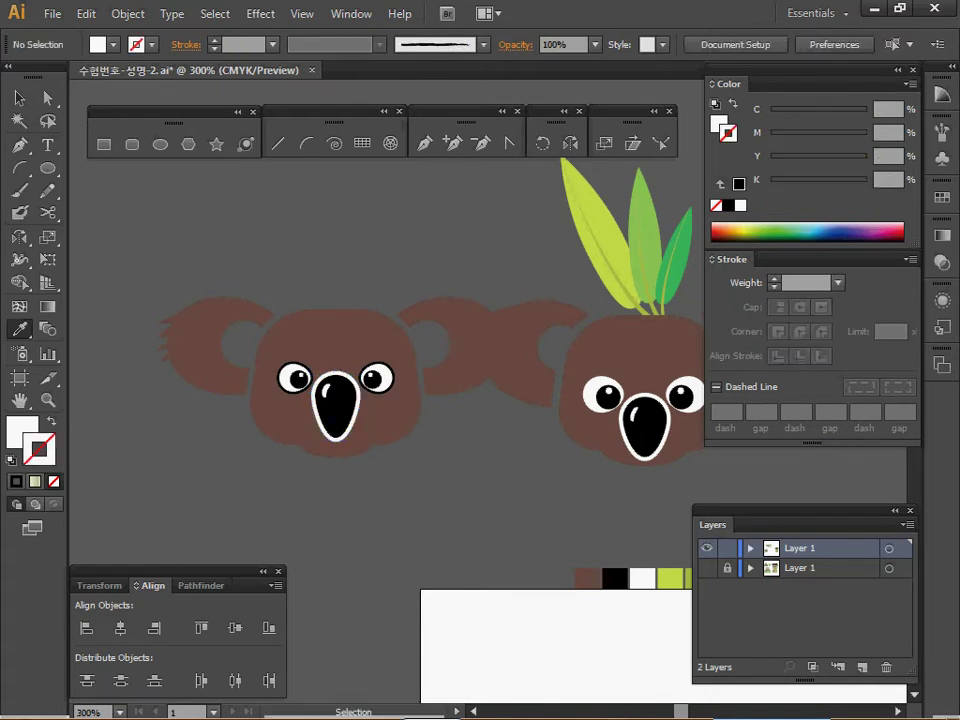
# Remove the black stroke from the white shapes of both eyes
pyautogui.click(298, 378)
pyautogui.hotkey('ctrl', 'shift', 'a')
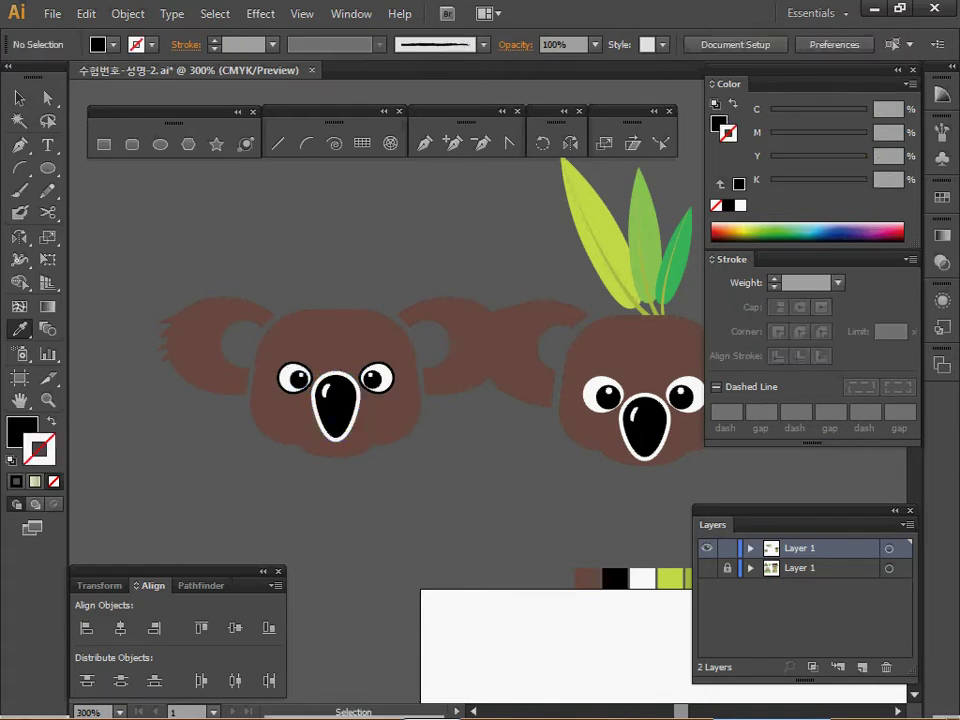
pyautogui.keyDown('ctrl'); pyautogui.click(287, 378); pyautogui.keyUp('ctrl')
pyautogui.keyDown('ctrl'); pyautogui.keyDown('shift'); pyautogui.click(386, 378); pyautogui.keyUp('shift'); pyautogui.keyUp('ctrl')
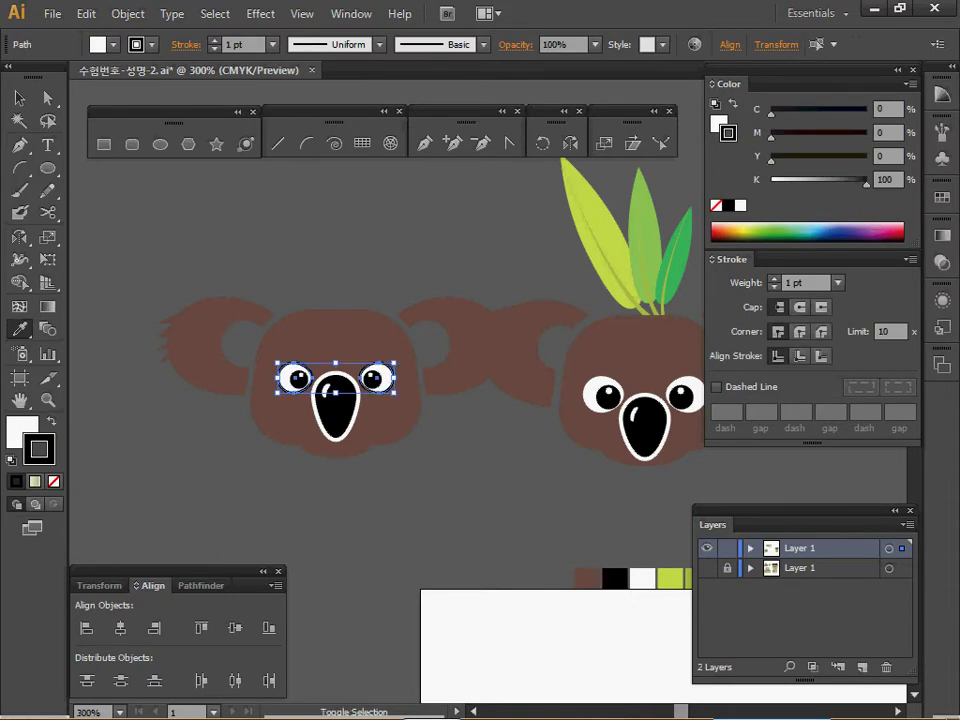
pyautogui.press('/')
pyautogui.hotkey('ctrl', 'shift', 'a')
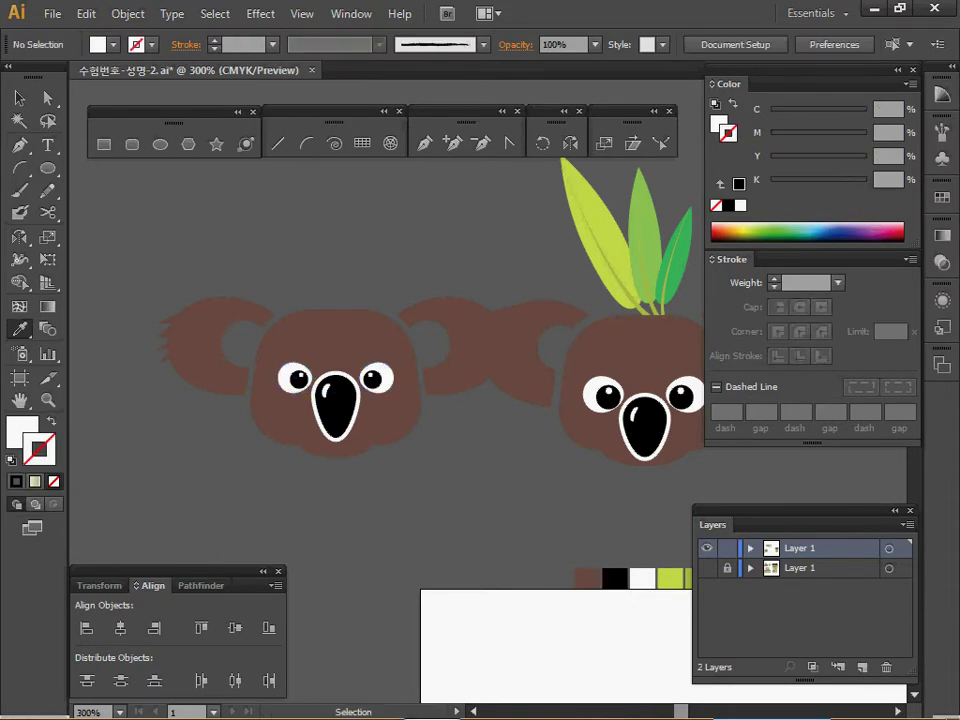
# Move the whole redrawn koala head down and to the left, clear of the reference koala
pyautogui.moveTo(480, 400); pyautogui.dragTo(478, 463)
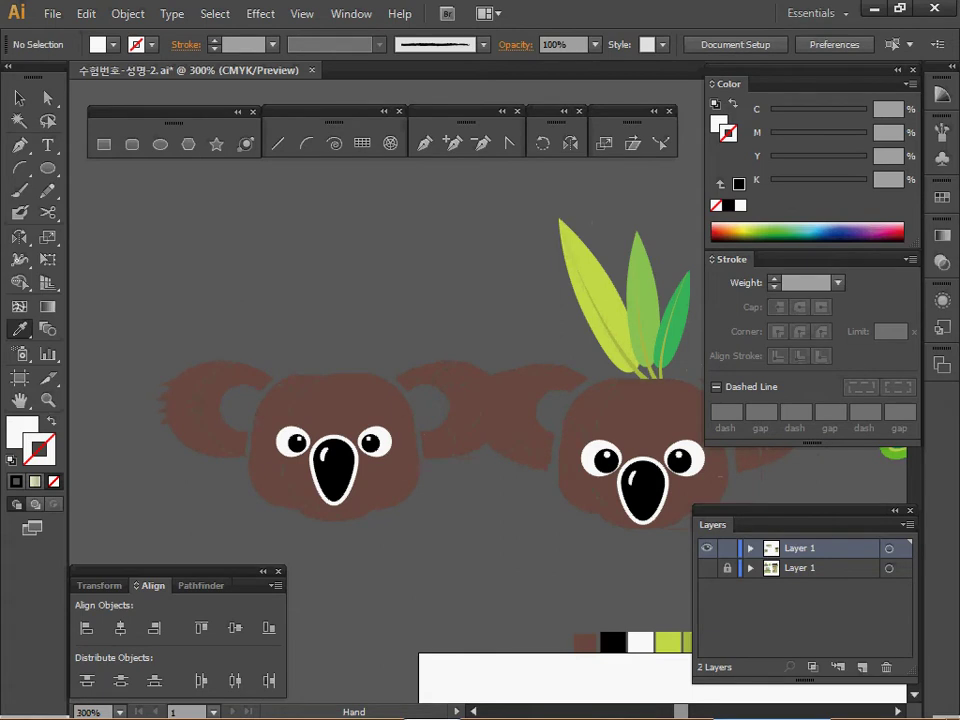
pyautogui.click(19, 98)
pyautogui.moveTo(228, 285); pyautogui.dragTo(424, 540)
pyautogui.moveTo(334, 465); pyautogui.dragTo(285, 498)
pyautogui.hotkey('ctrl', 'shift', 'a')
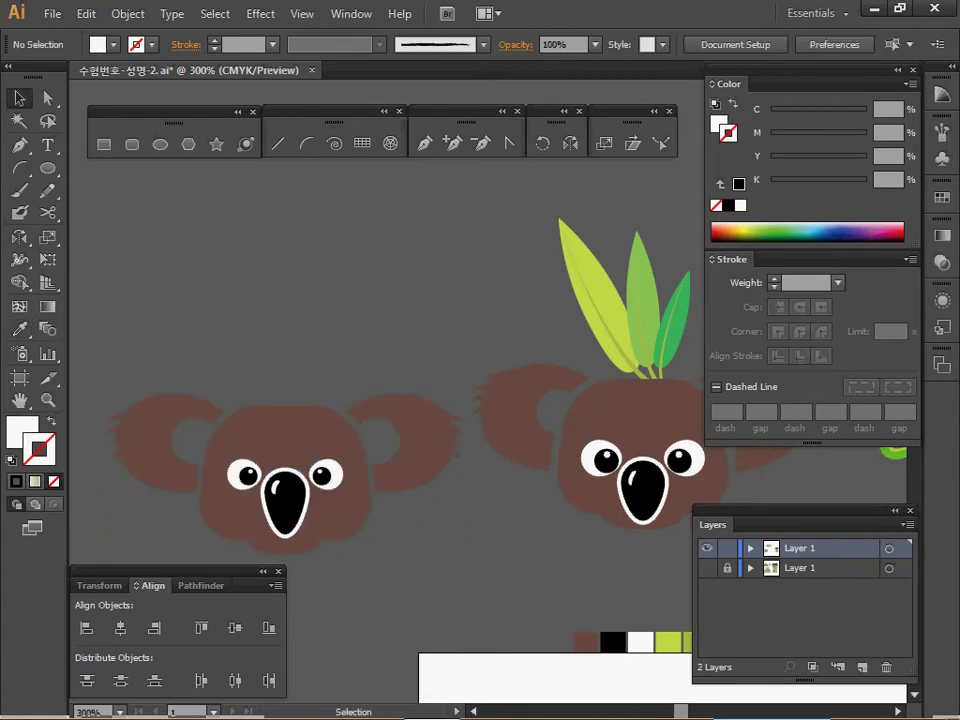
# Create a 5 mm wide, 25 mm high white ellipse without stroke and place it just above the redrawn koala's head
pyautogui.press('l')
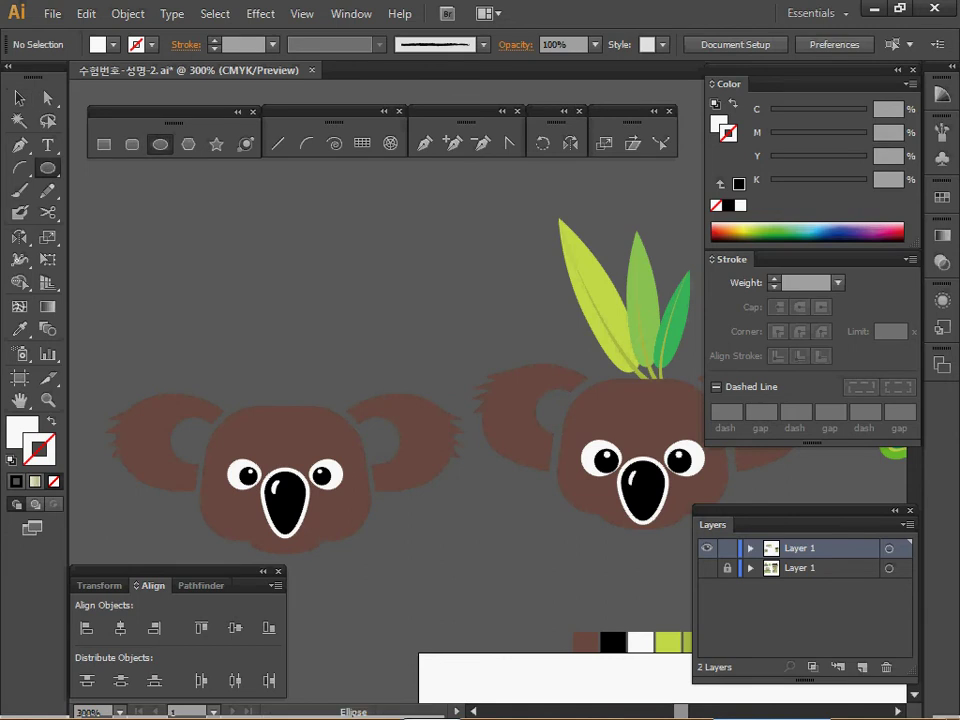
pyautogui.click(378, 318)
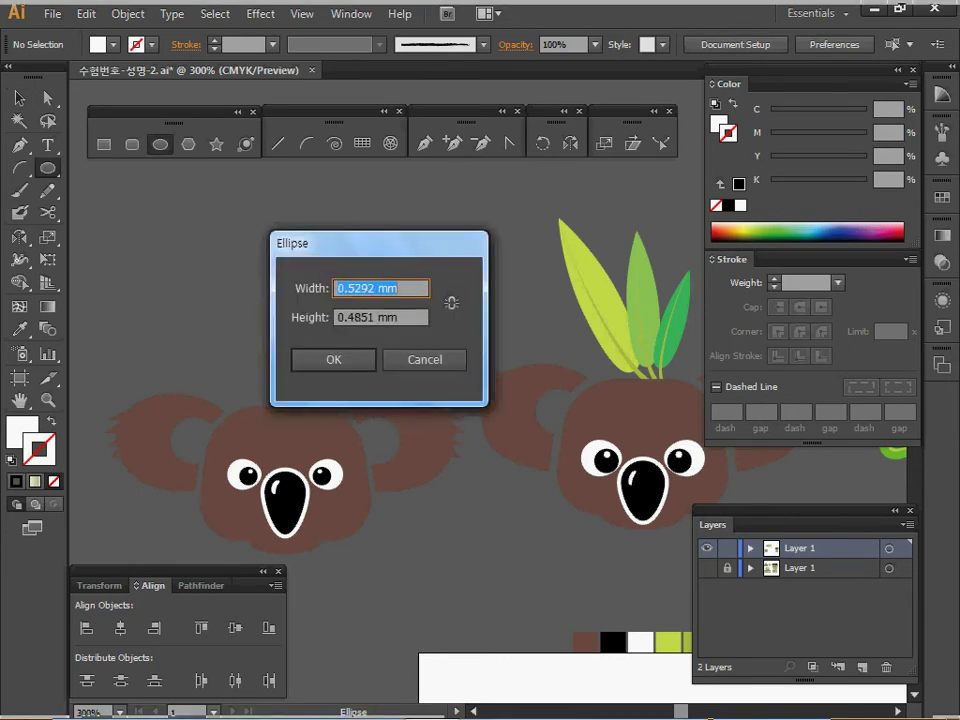
pyautogui.write('5')
pyautogui.press('Tab')
pyautogui.write('25')
pyautogui.press('Tab')
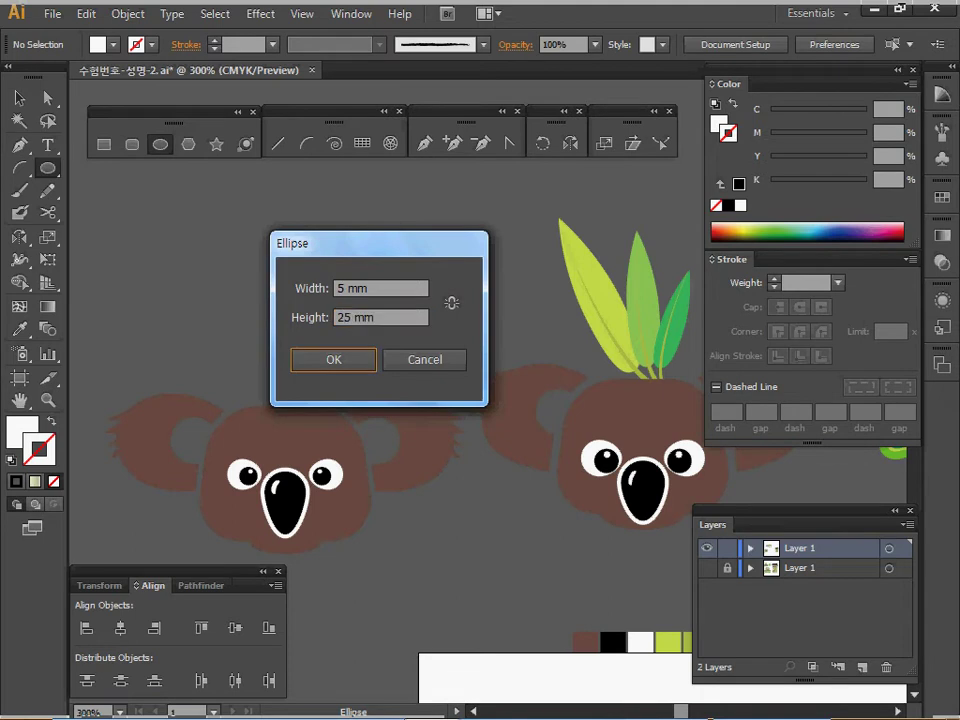
pyautogui.press('Return')
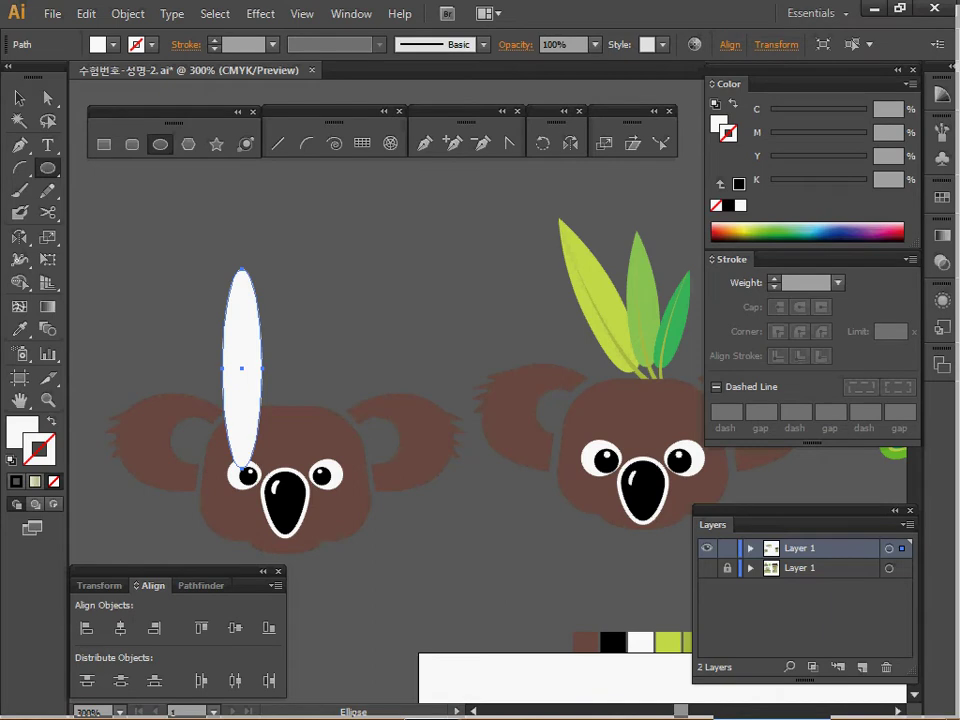
pyautogui.moveTo(241, 330); pyautogui.dragTo(337, 250)
# Shape the ellipse into a leaf by converting its top anchor to a sharp corner and raising its bottom anchor
pyautogui.hotkey('shift', 'c')
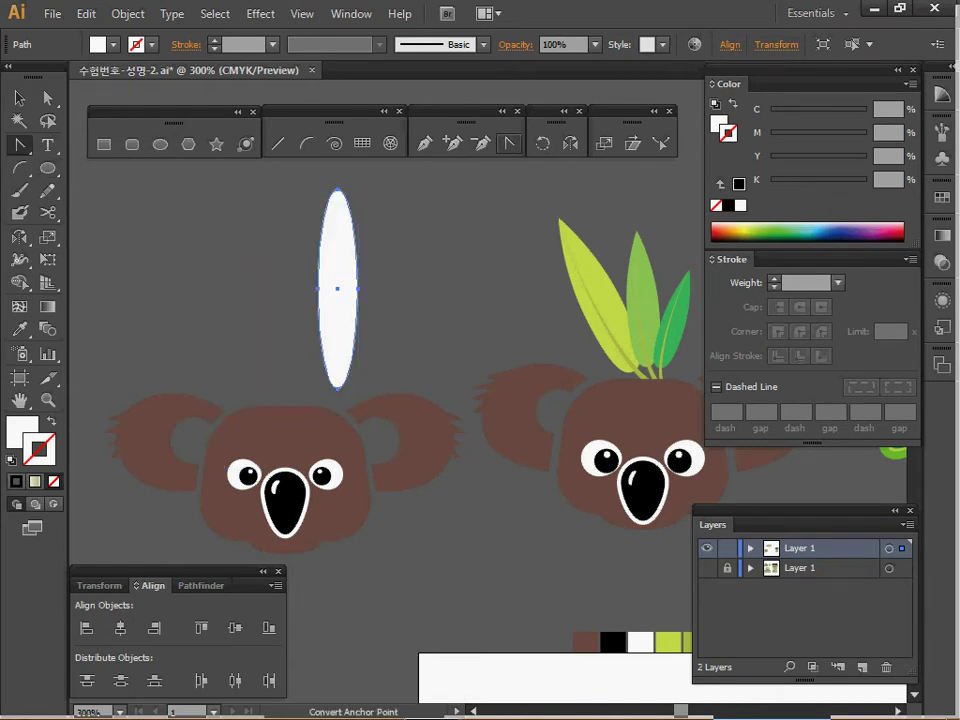
pyautogui.click(337, 189)
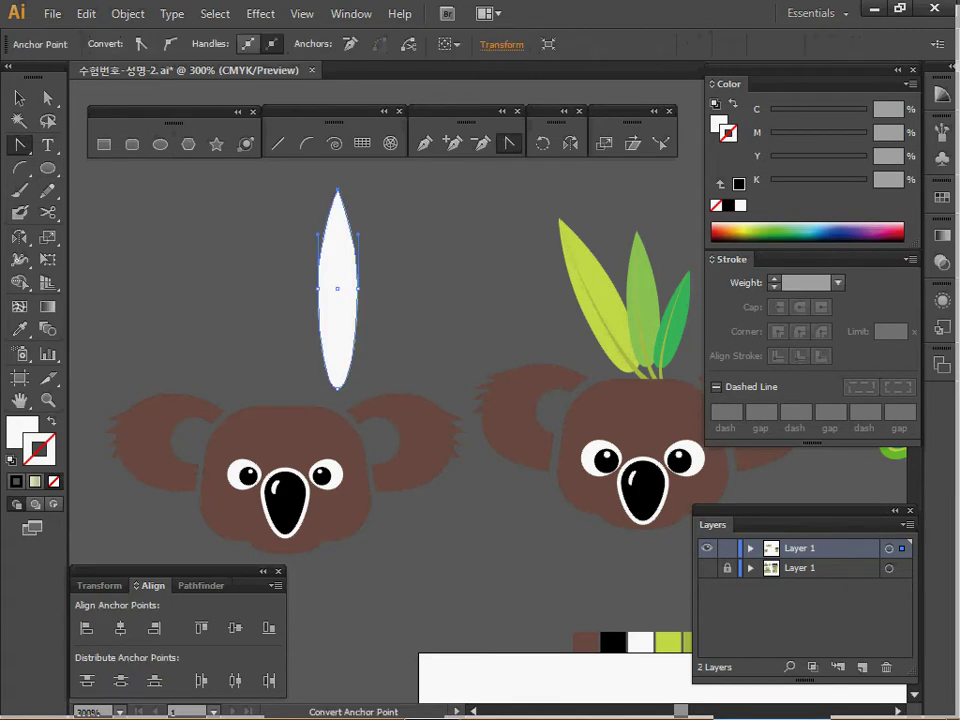
pyautogui.press('a')
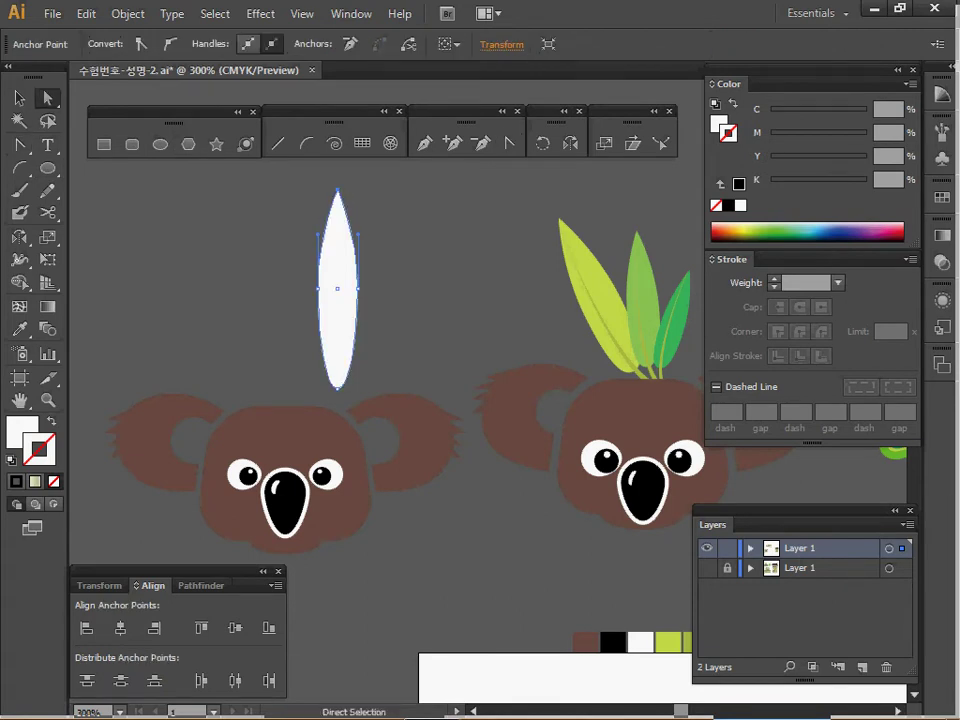
pyautogui.moveTo(337, 388); pyautogui.dragTo(337, 364)
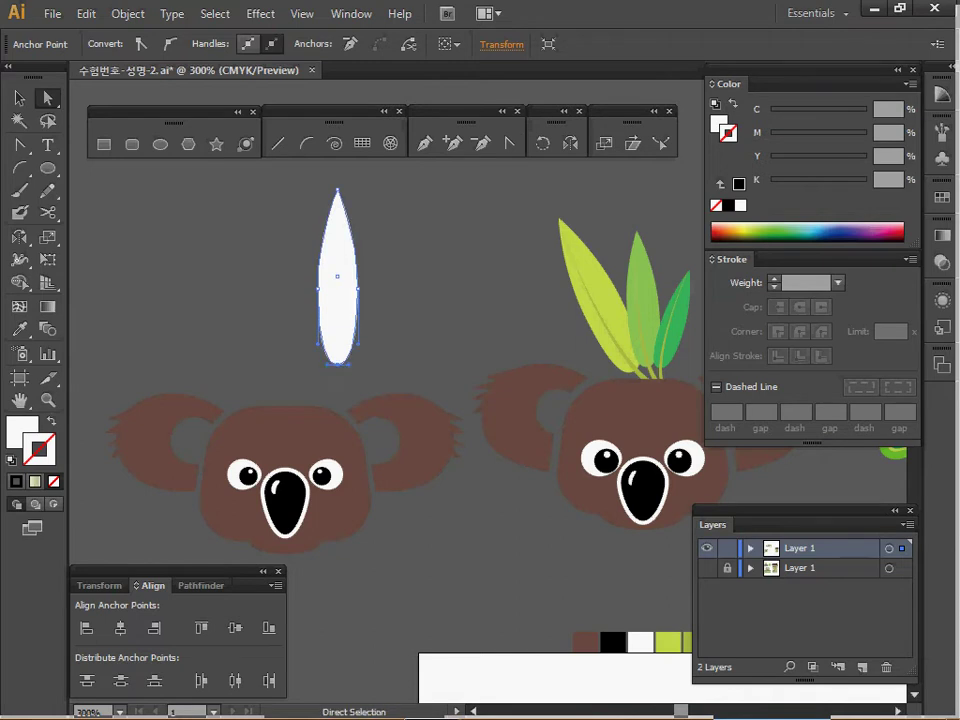
pyautogui.hotkey('ctrl', 'shift', 'a')
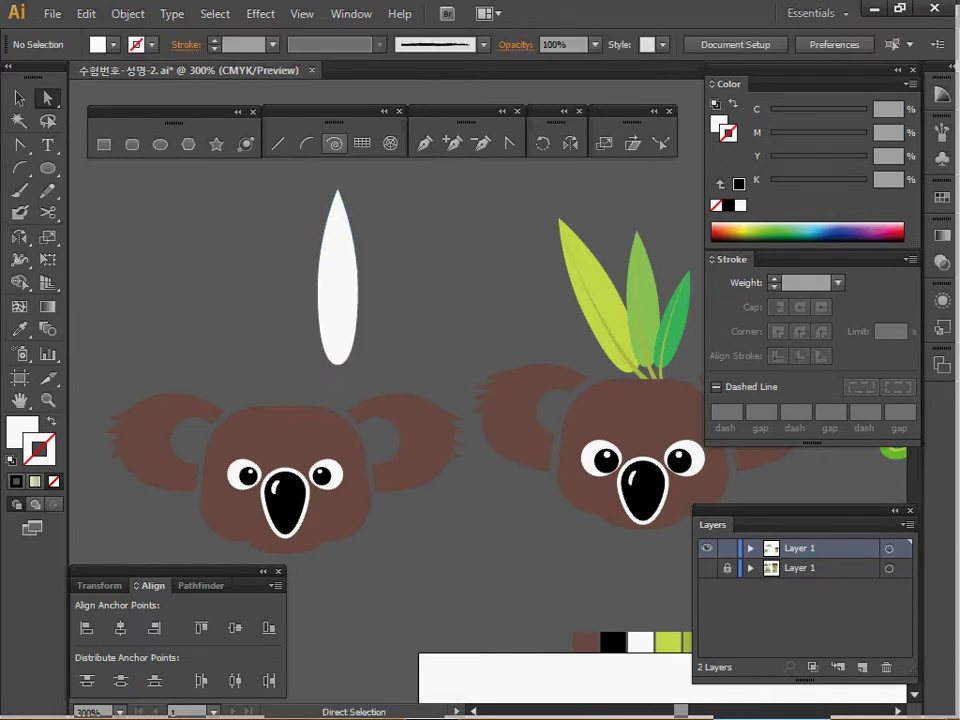
# Draw an arc from the leaf's tip to below its base as a vein, with no fill and a 2 pt black stroke
pyautogui.click(306, 143)
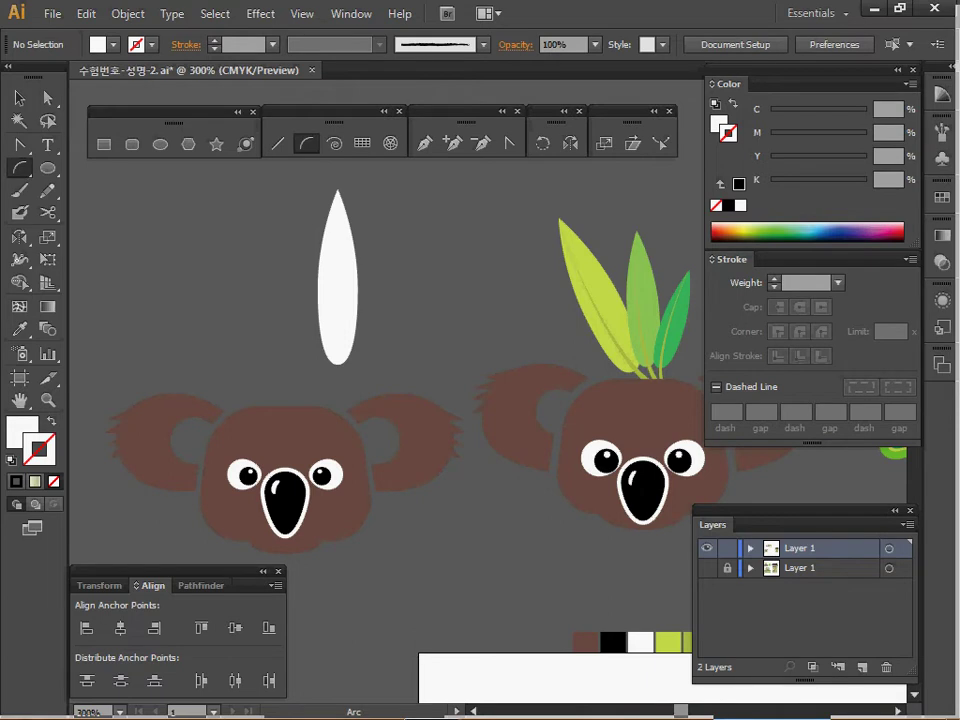
pyautogui.moveTo(338, 191); pyautogui.dragTo(370, 395)
pyautogui.moveTo(370, 395); pyautogui.dragTo(371, 395)
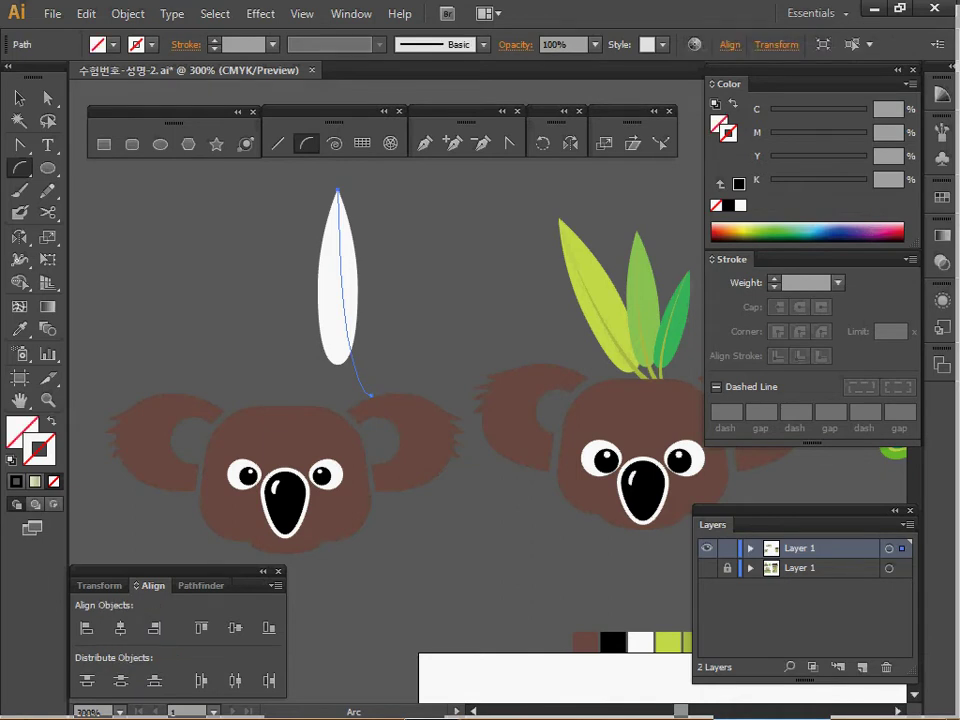
pyautogui.press('d')
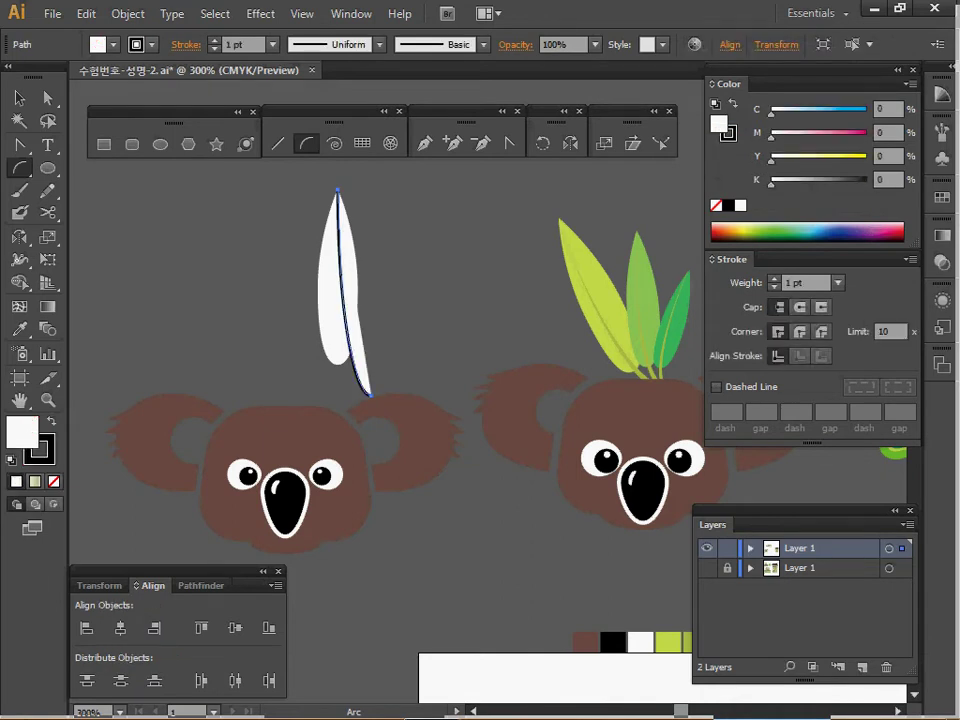
pyautogui.press('/')
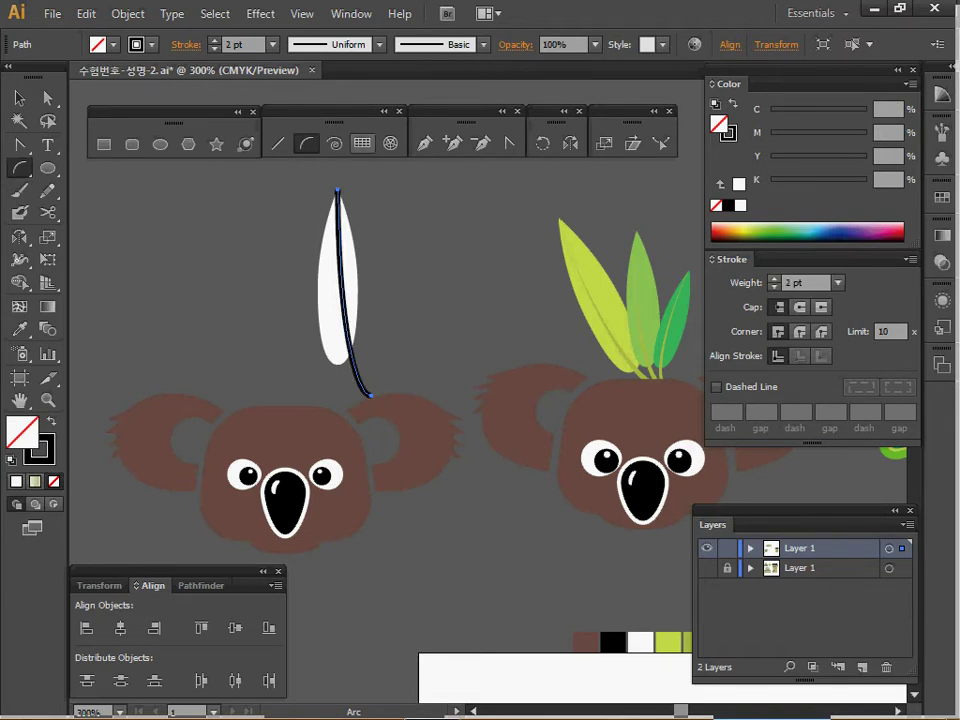
# Convert the vein's stroke into a filled shape with Outline Stroke
pyautogui.click(86, 14)
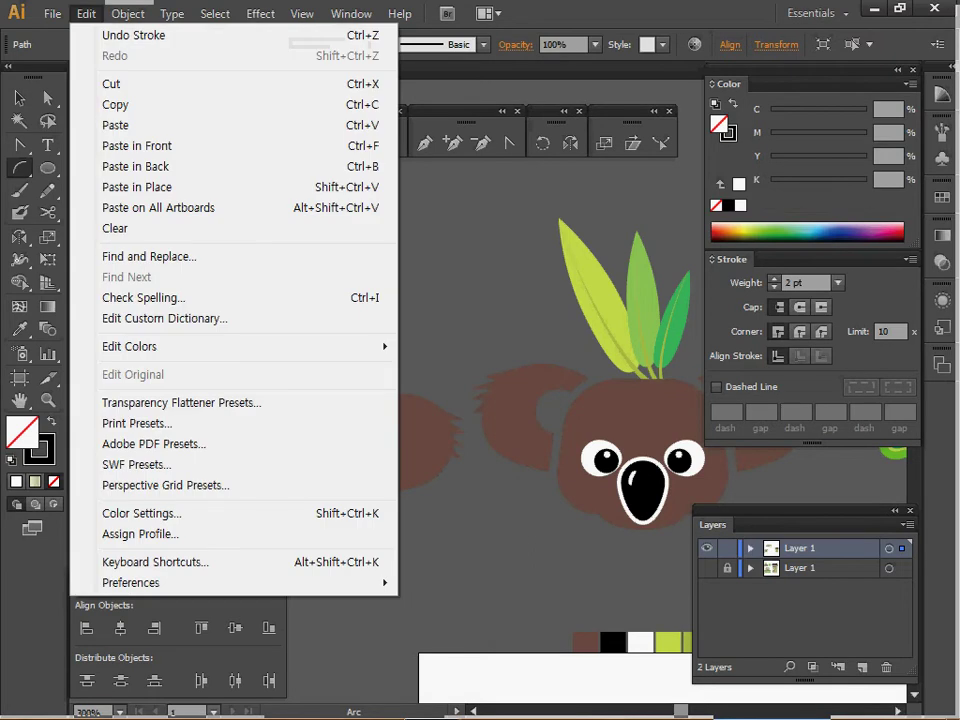
pyautogui.click(128, 14)
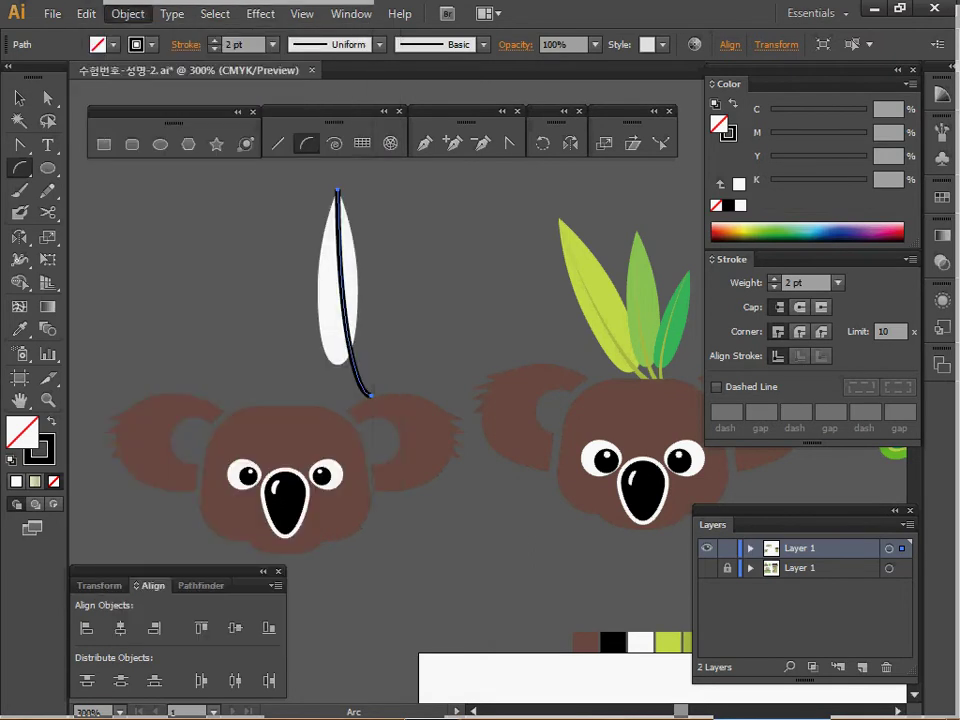
pyautogui.press('Down')
pyautogui.moveTo(250, 395)
pyautogui.click(429, 443)
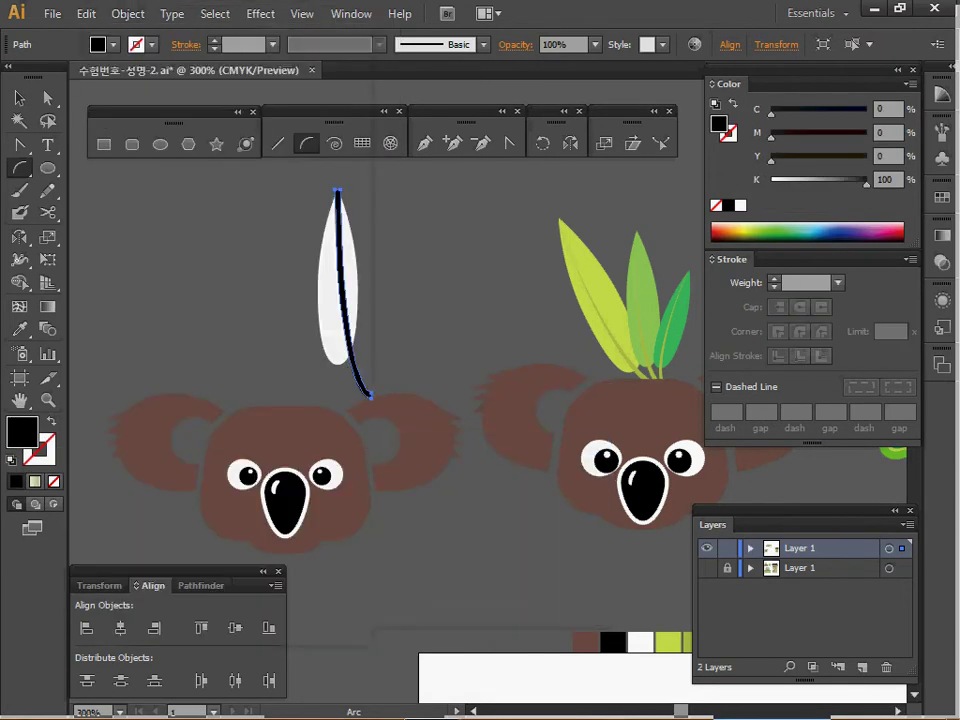
# Move the vein beside the leaf and average its two top anchor points on both axes to taper it to a point
pyautogui.press('a')
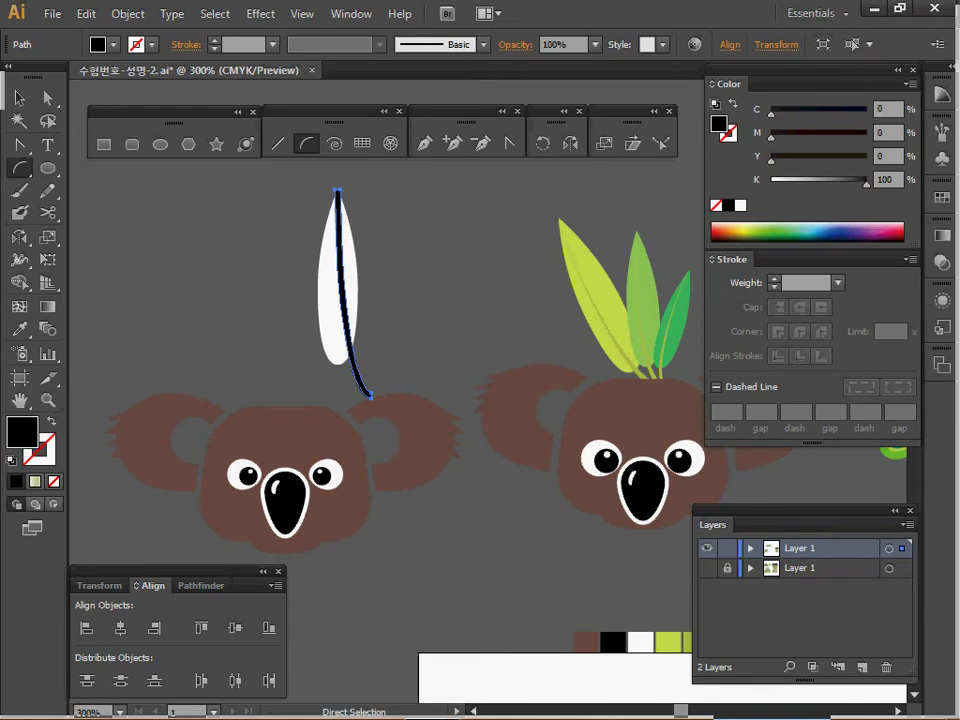
pyautogui.moveTo(350, 355); pyautogui.dragTo(388, 355)
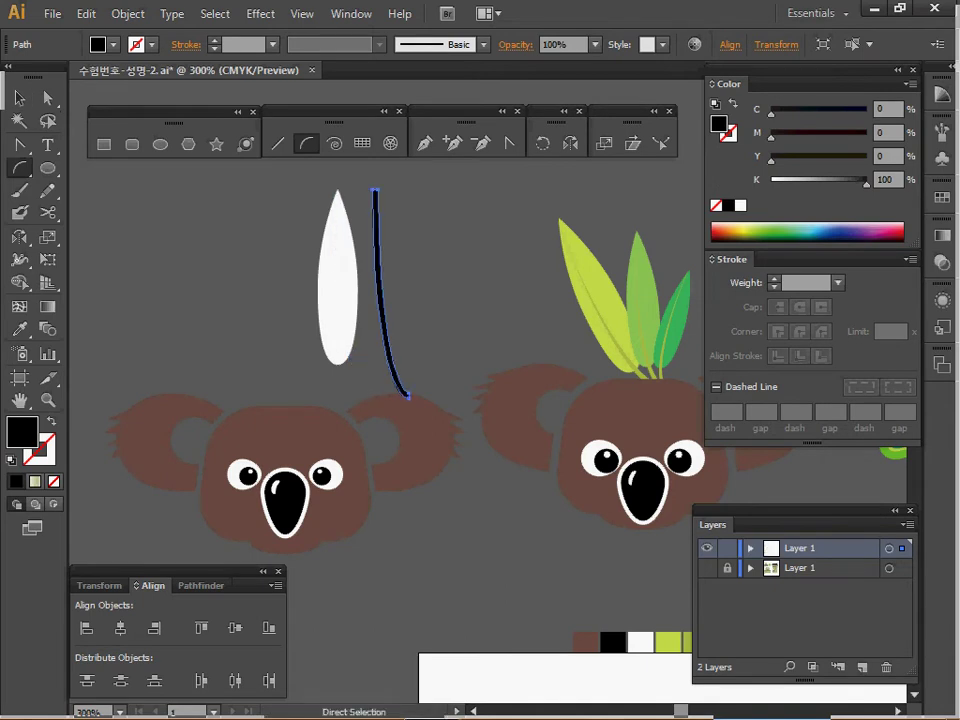
pyautogui.press('ctrl')
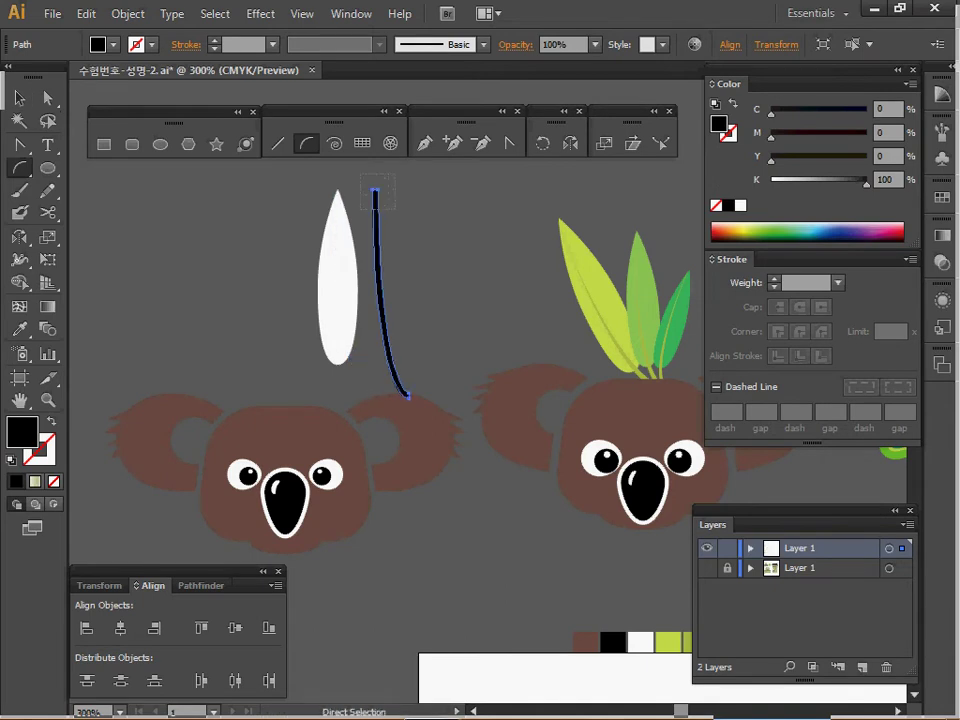
pyautogui.moveTo(361, 174); pyautogui.dragTo(395, 209)
pyautogui.rightClick(421, 245)
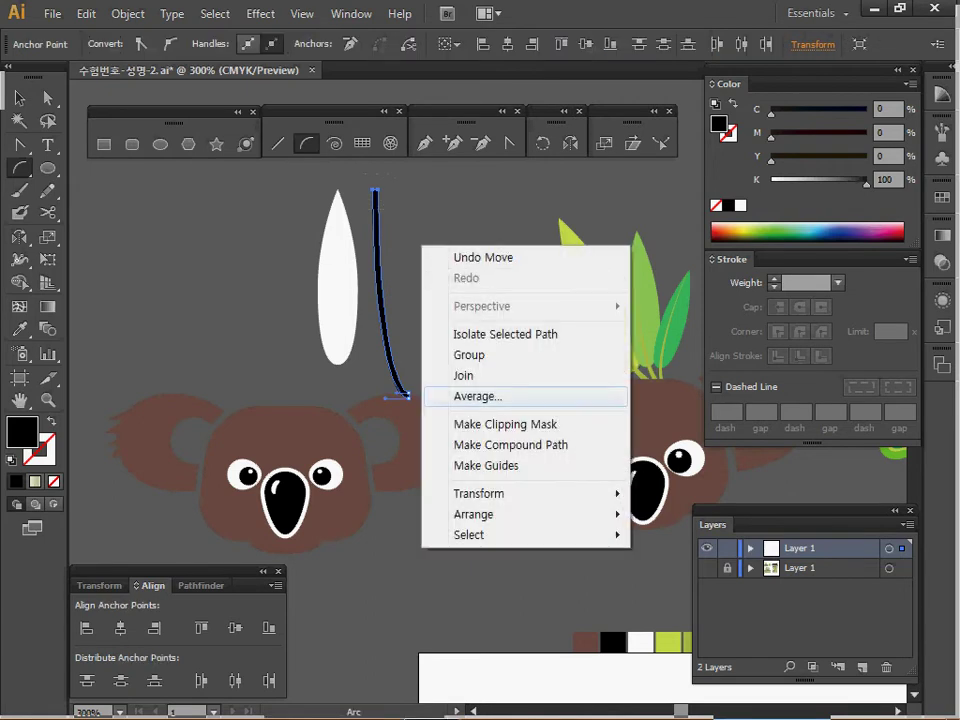
pyautogui.click(477, 396)
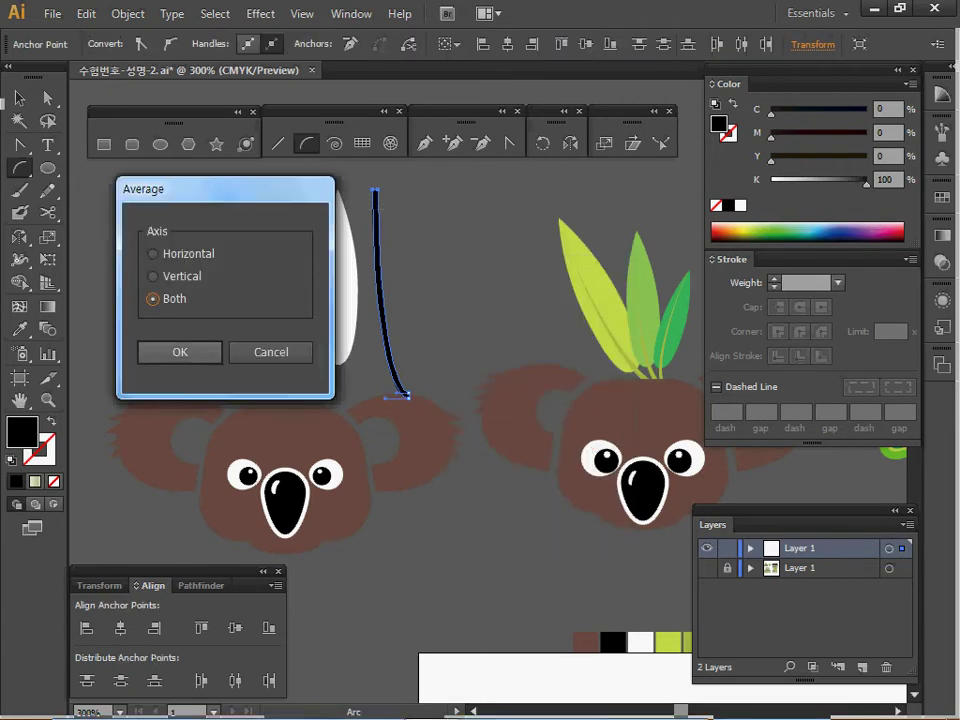
pyautogui.press('Return')
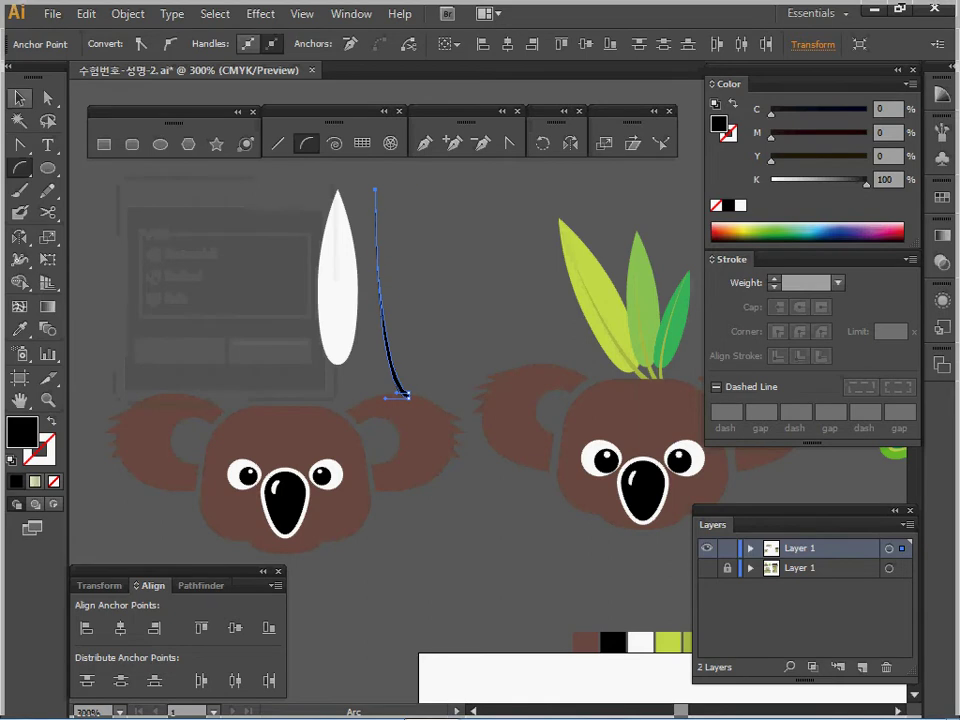
# Move the tapered vein back onto the leaf and rotate it about the leaf's tip so it runs down the middle
pyautogui.press('v')
pyautogui.moveTo(391, 336); pyautogui.dragTo(355, 375)
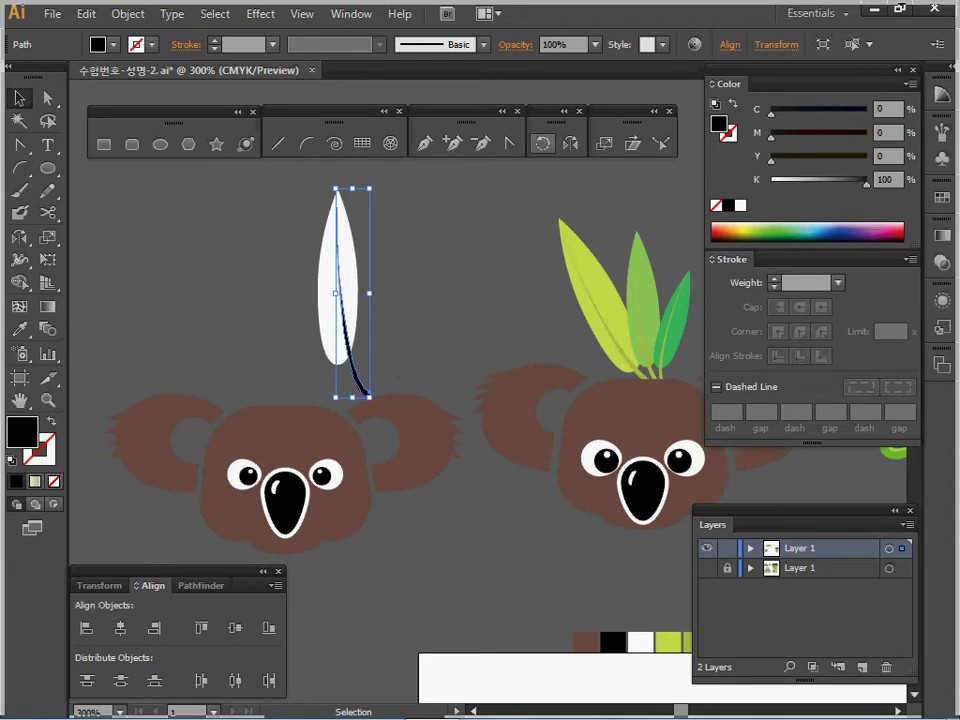
pyautogui.click(541, 143)
pyautogui.click(337, 189)
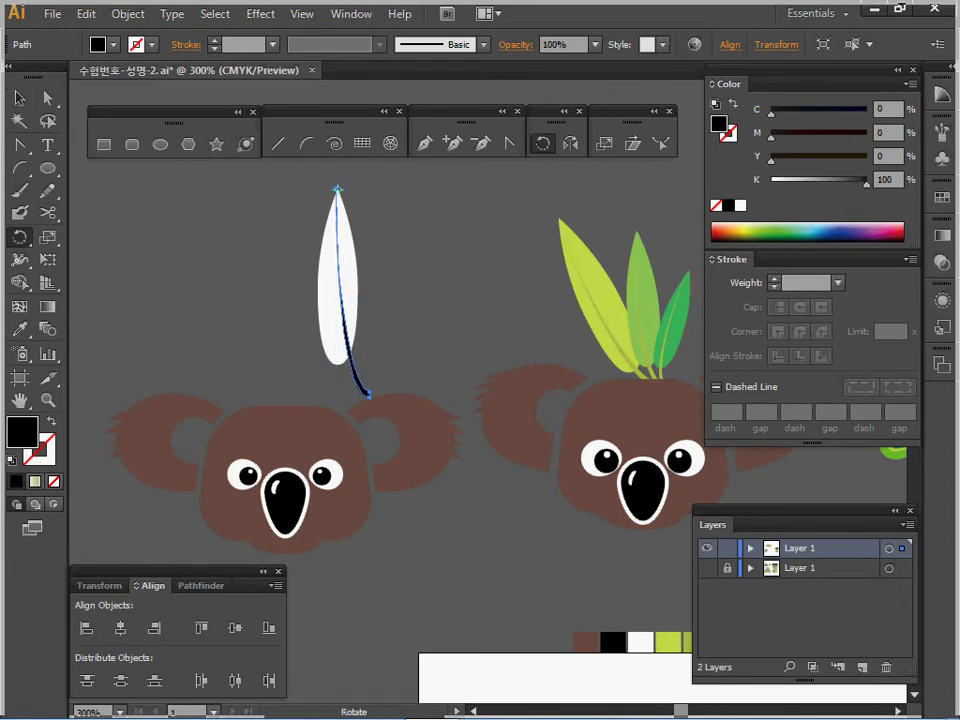
pyautogui.moveTo(368, 393); pyautogui.dragTo(350, 397)
pyautogui.hotkey('ctrl', 'shift', 'a')
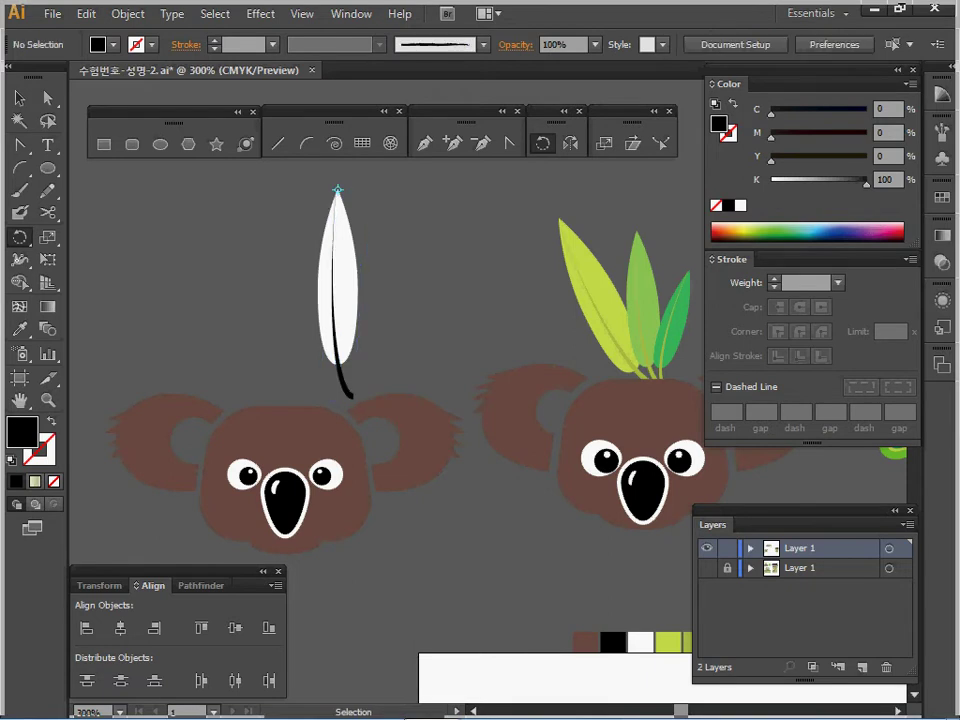
# Fill the leaf with the reference leaf's light green (C 30, M 0, Y 80, K 0) and the vein with the reference stem's colour
pyautogui.moveTo(337, 278); pyautogui.dragTo(336, 276)
pyautogui.hotkey('ctrl', 'shift', 'a')
pyautogui.keyDown('ctrl'); pyautogui.click(335, 275); pyautogui.keyUp('ctrl')
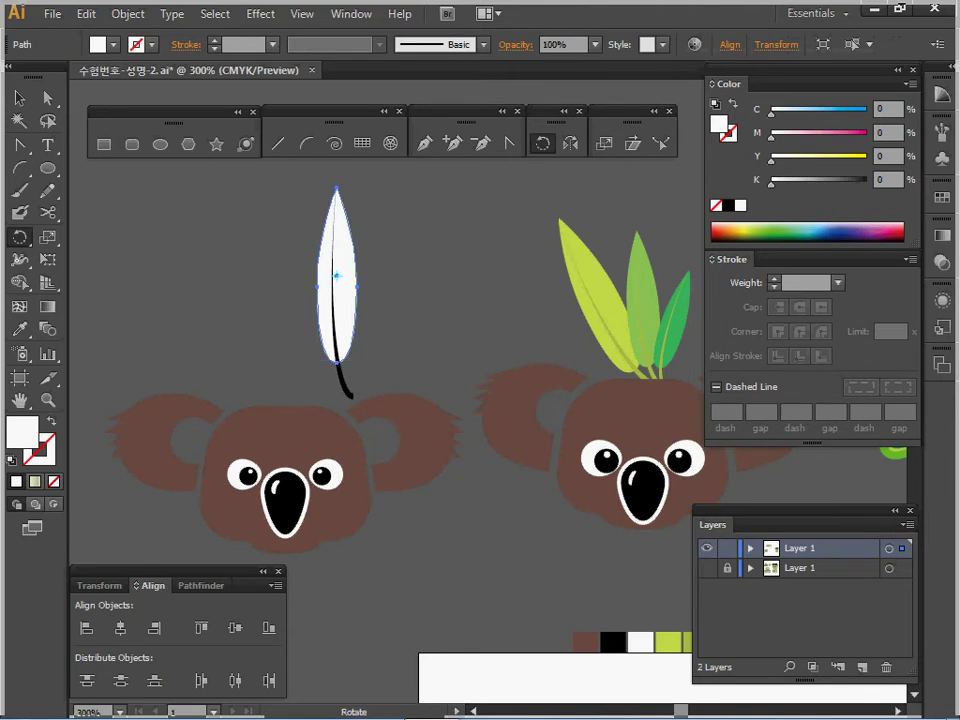
pyautogui.press('i')
pyautogui.click(598, 300)
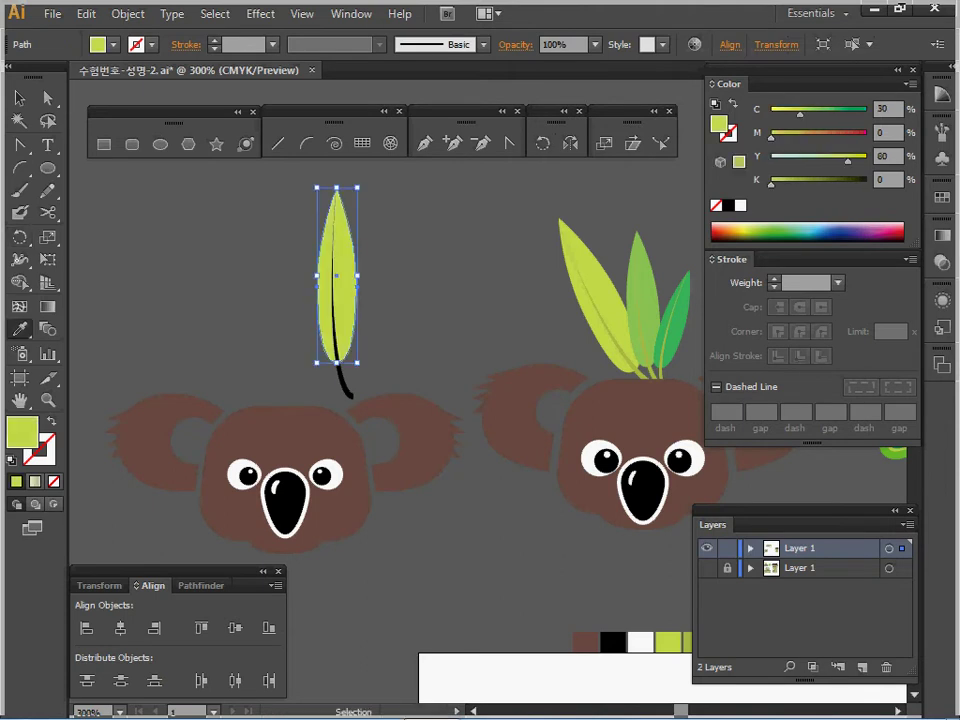
pyautogui.keyDown('ctrl'); pyautogui.click(343, 382); pyautogui.keyUp('ctrl')
pyautogui.click(637, 372)
# Move the leaf with its vein onto the top of the redrawn head and send both to the back
pyautogui.keyDown('ctrl'); pyautogui.click(434, 294); pyautogui.keyUp('ctrl')
pyautogui.moveTo(434, 294); pyautogui.dragTo(244, 362)
pyautogui.moveTo(337, 300); pyautogui.dragTo(264, 302)
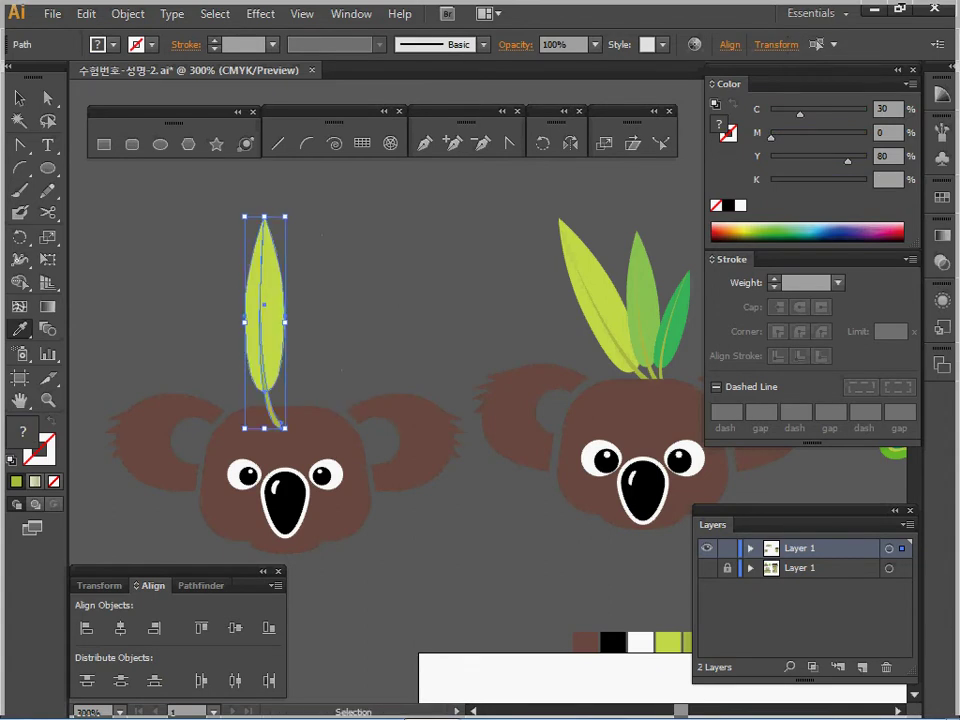
pyautogui.rightClick(278, 330)
pyautogui.moveTo(400, 578)
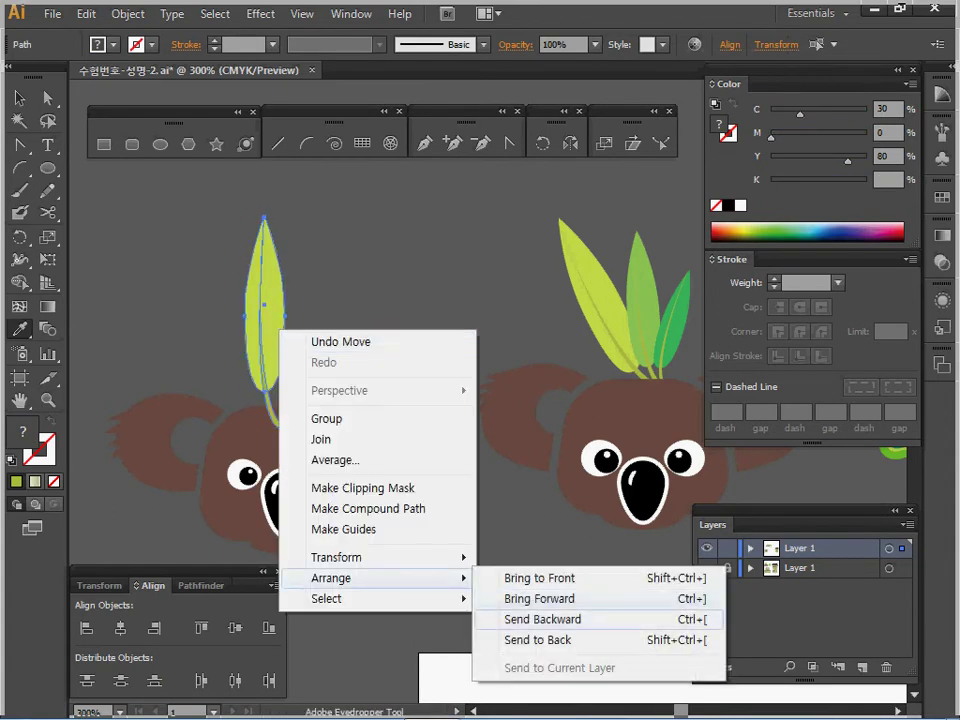
pyautogui.click(538, 640)
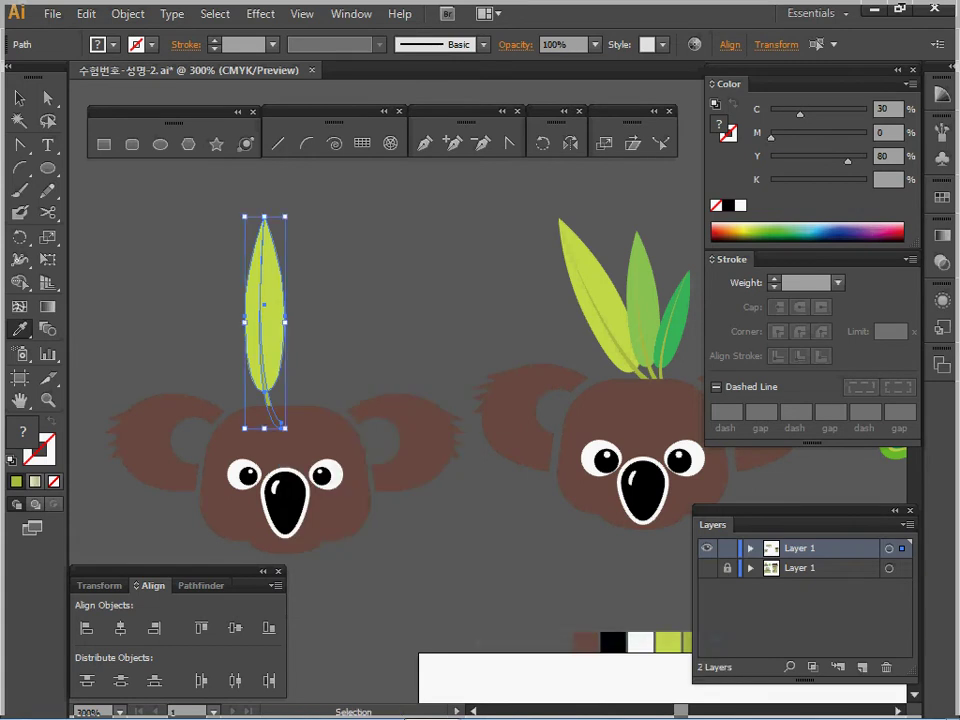
# Tilt the leaf to the left about its stem's lower end and add two rotated copies, one upright and one tilted right
pyautogui.click(541, 143)
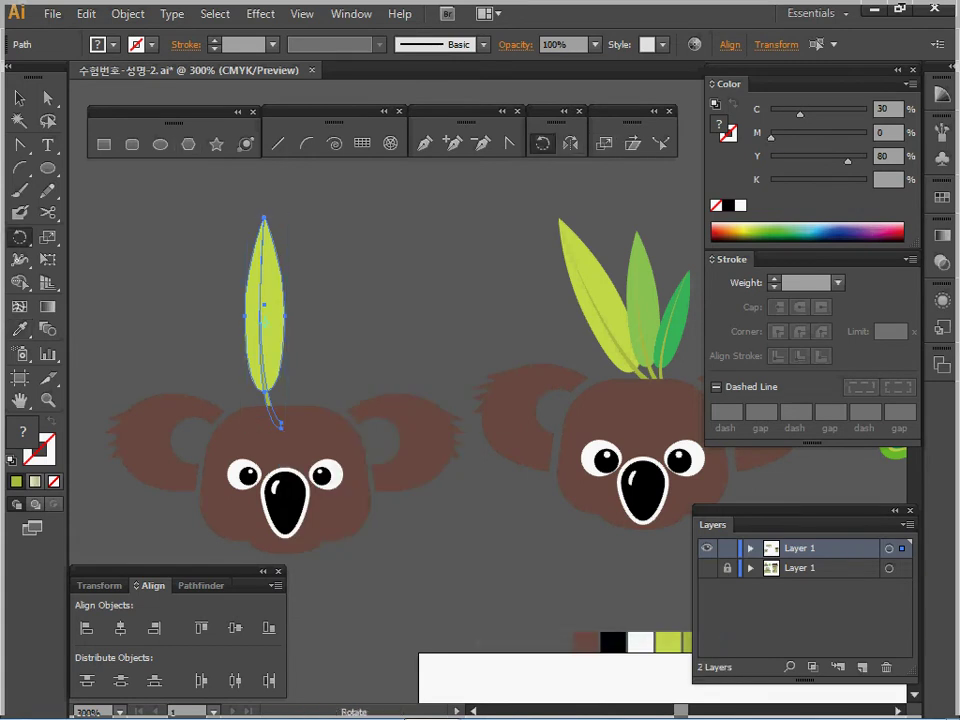
pyautogui.click(280, 424)
pyautogui.moveTo(337, 268); pyautogui.dragTo(278, 258)
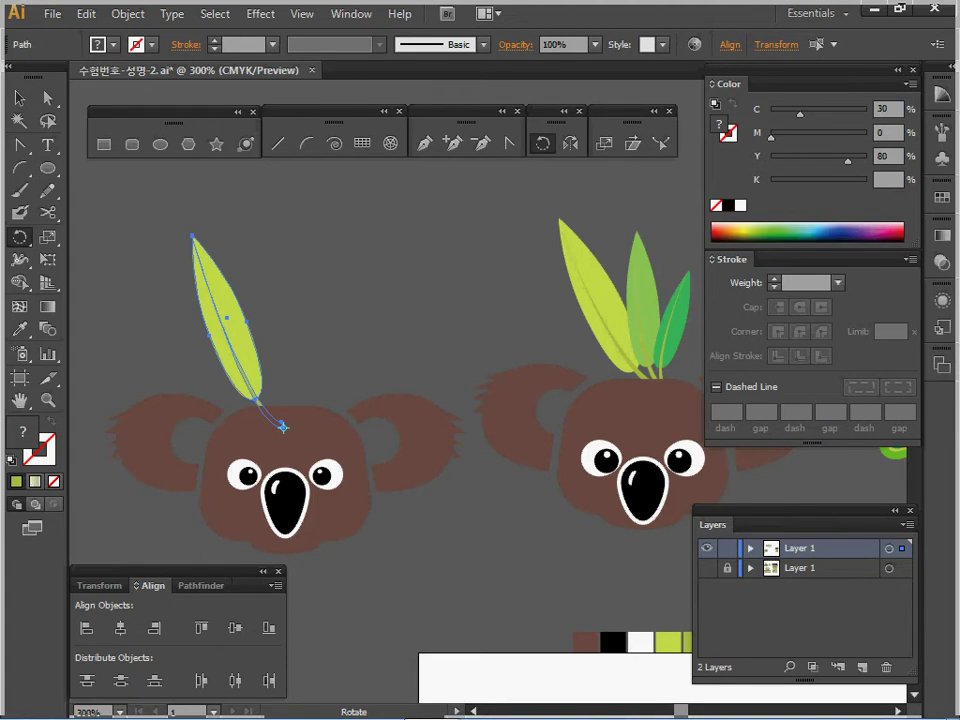
pyautogui.moveTo(193, 236); pyautogui.dragTo(264, 217)
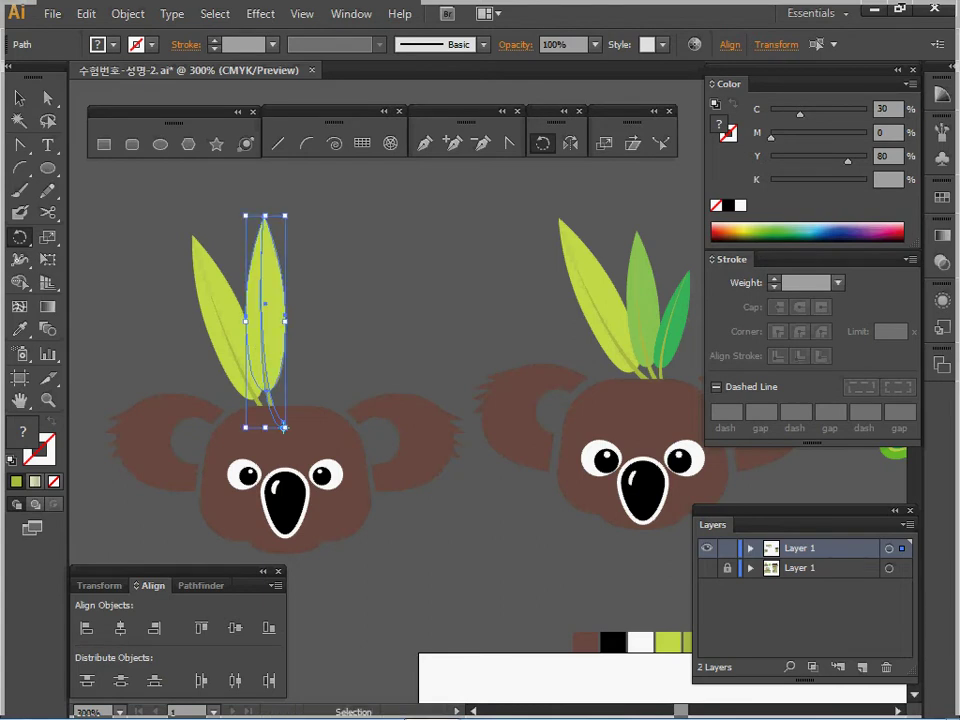
pyautogui.hotkey('ctrl', 'd')
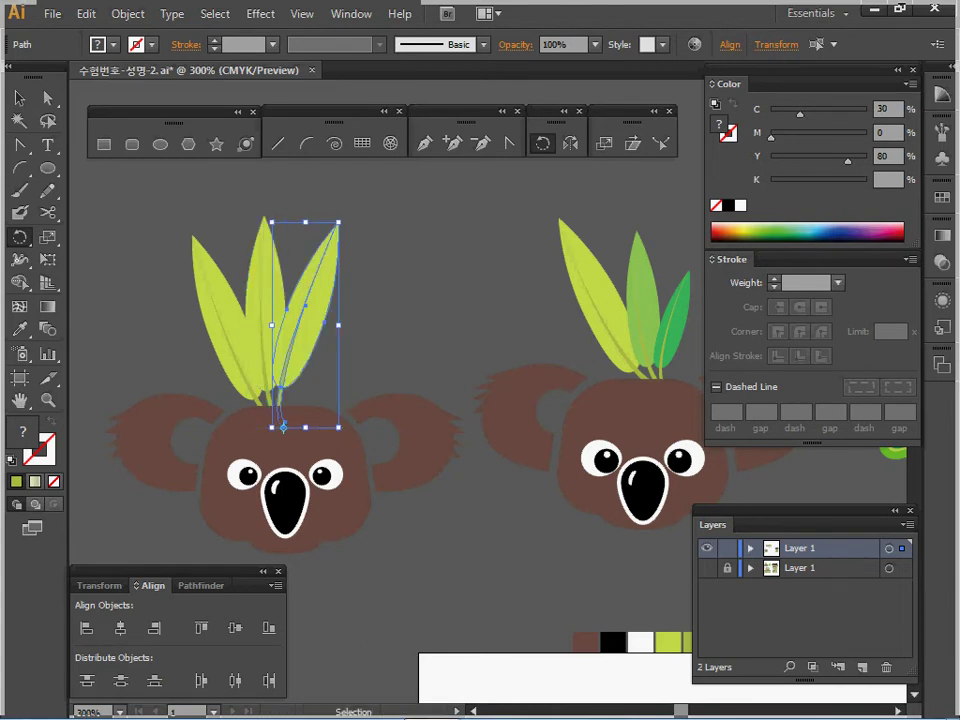
# Scale the middle leaf and its vein uniformly to 80% about the lower end of the stem
pyautogui.keyDown('ctrl'); pyautogui.click(258, 264); pyautogui.keyUp('ctrl')
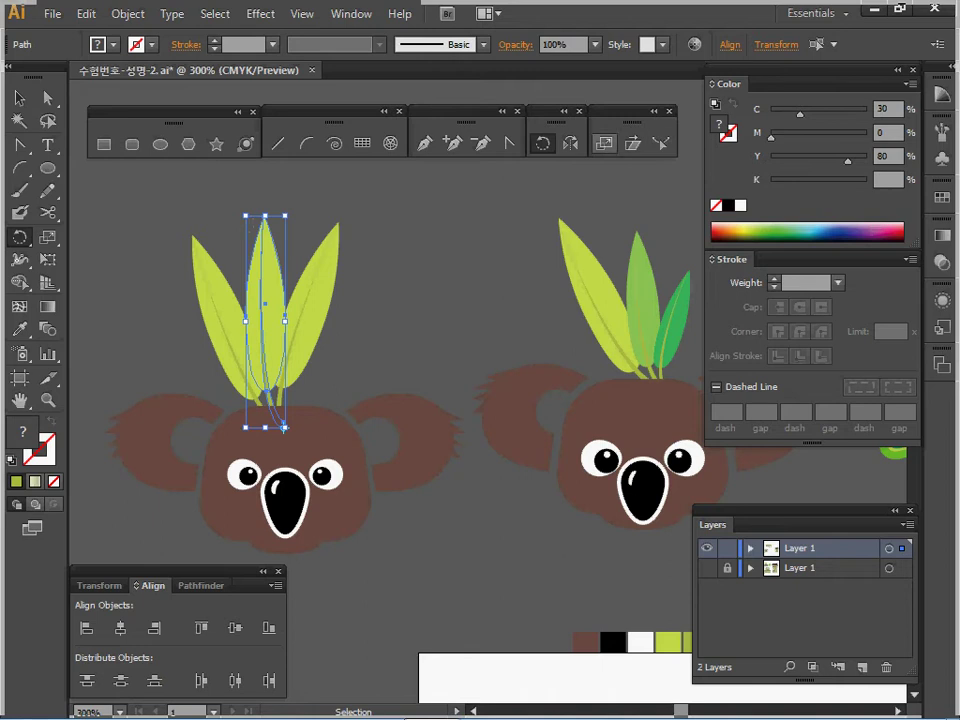
pyautogui.click(604, 144)
pyautogui.click(283, 427)
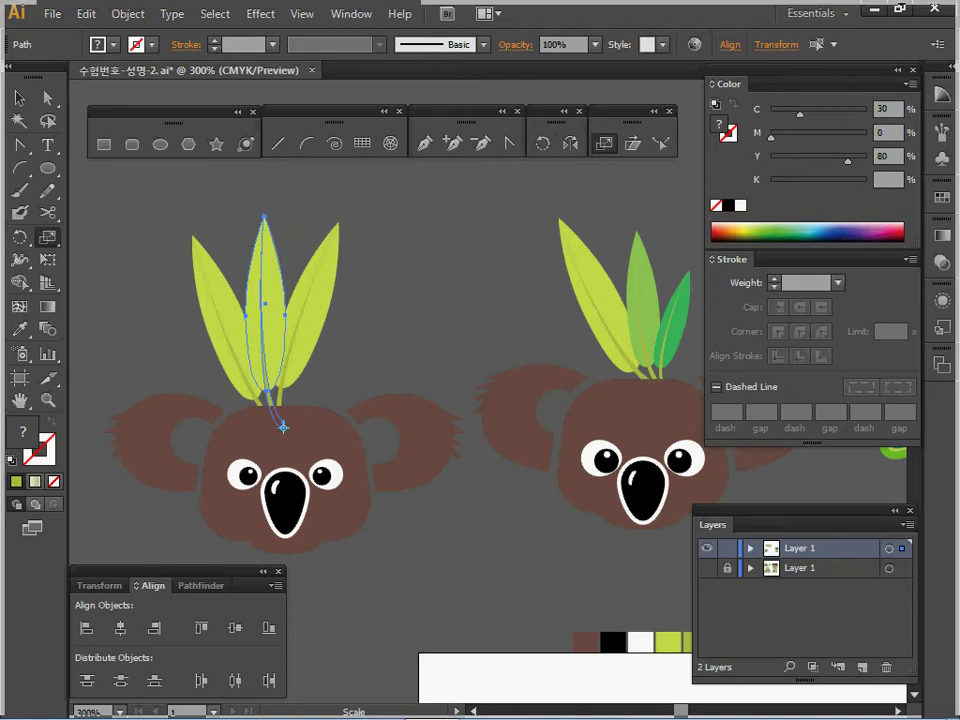
pyautogui.press('alt')
pyautogui.keyDown('alt'); pyautogui.click(283, 427); pyautogui.keyUp('alt')
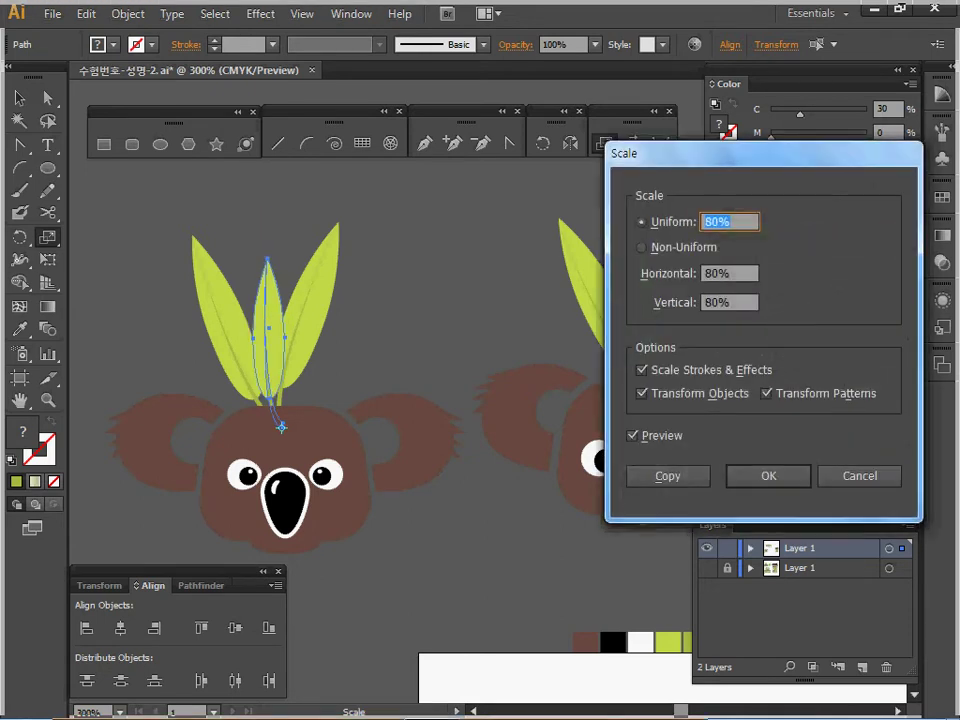
pyautogui.press('Return')
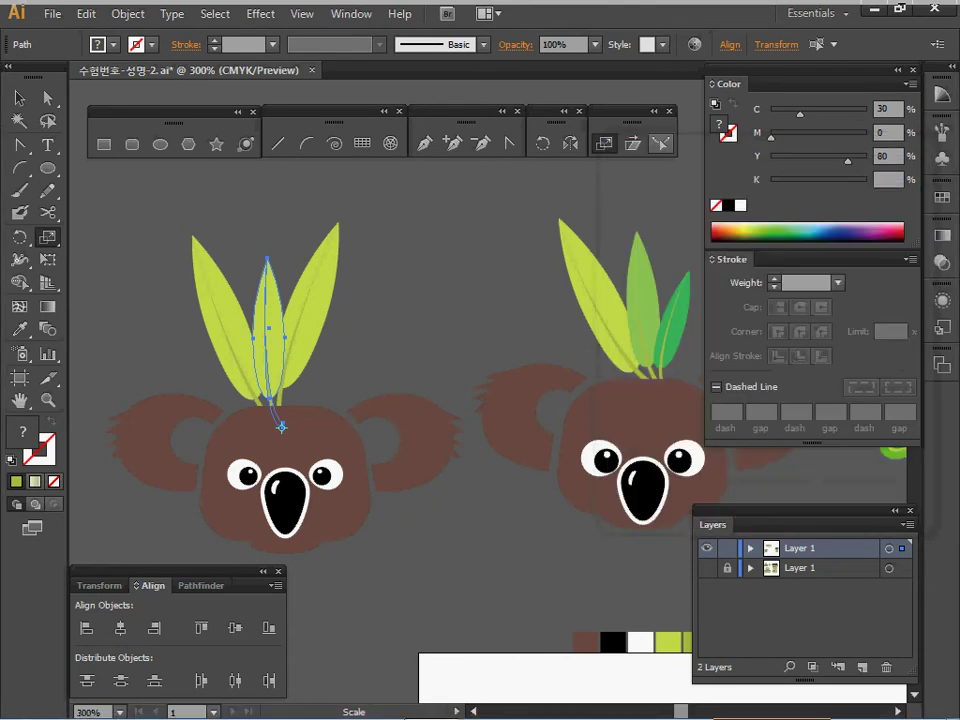
# Scale the right leaf and its vein uniformly to 60% about the stem's lower end
pyautogui.moveTo(352, 222); pyautogui.dragTo(305, 340)
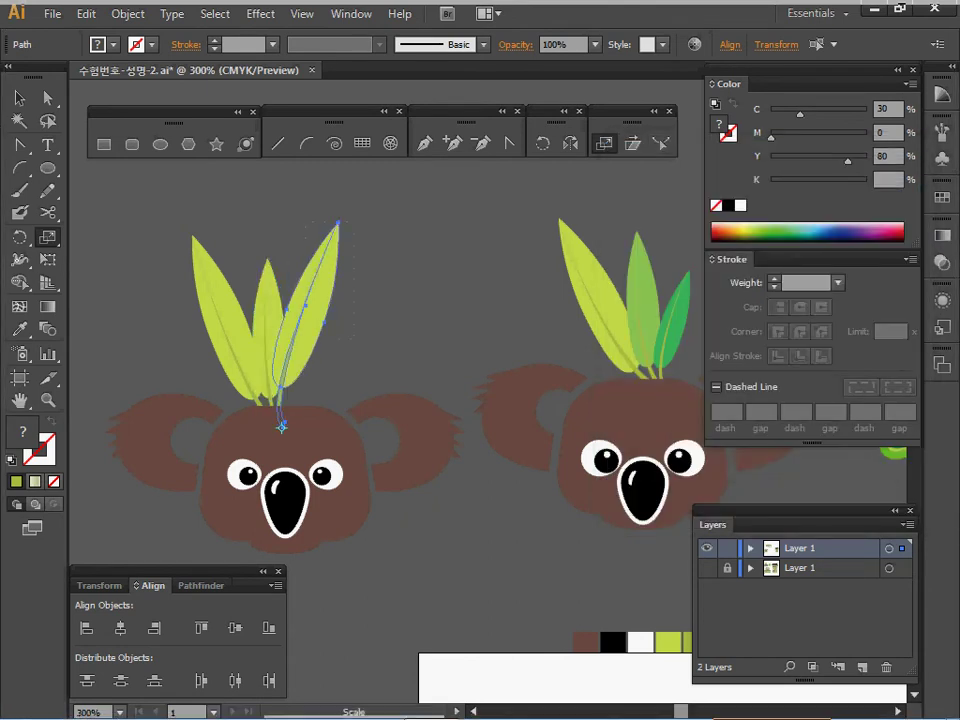
pyautogui.keyDown('alt'); pyautogui.click(283, 427); pyautogui.keyUp('alt')
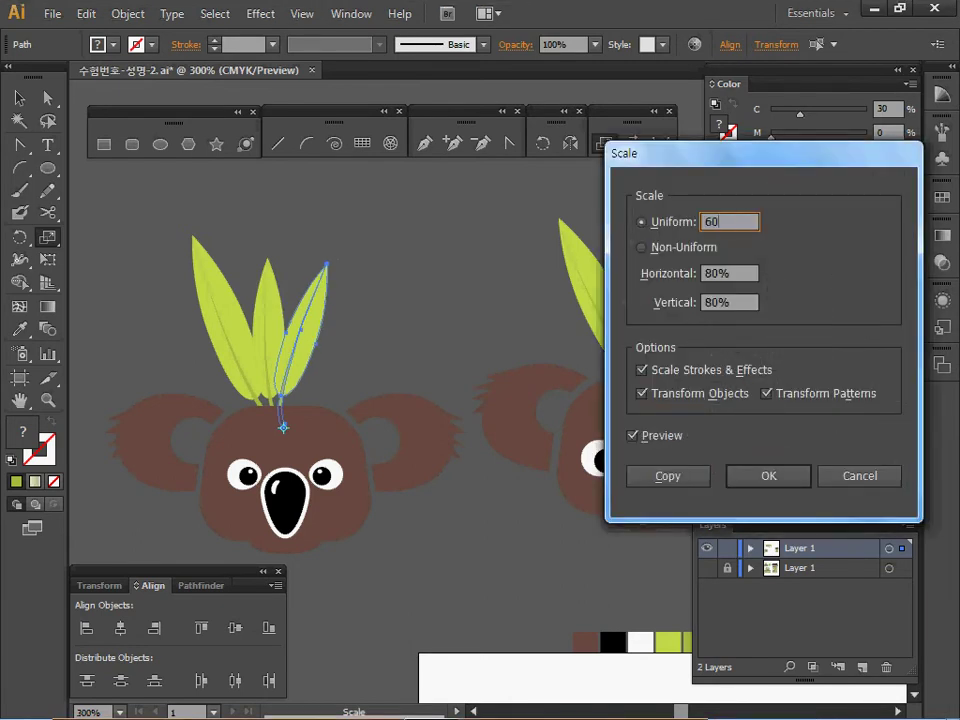
pyautogui.press('Return')
pyautogui.press('v')
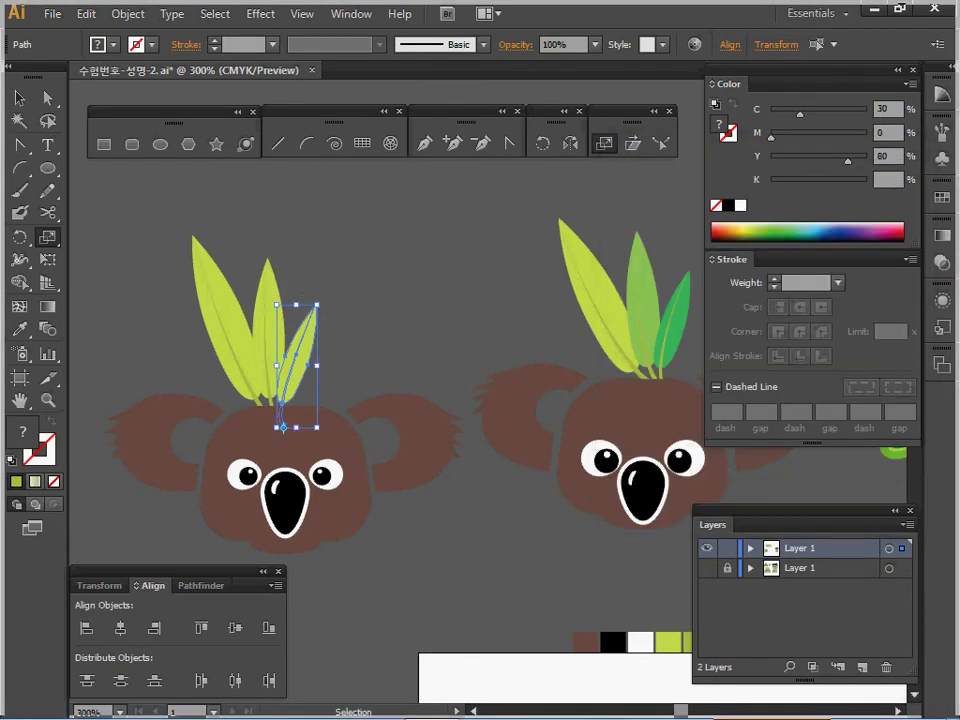
# Recolour the middle and right leaves with the fills of the matching reference leaves, leaving the veins alone
pyautogui.hotkey('ctrl', 'shift', 'a')
pyautogui.keyDown('ctrl'); pyautogui.click(268, 328); pyautogui.keyUp('ctrl')
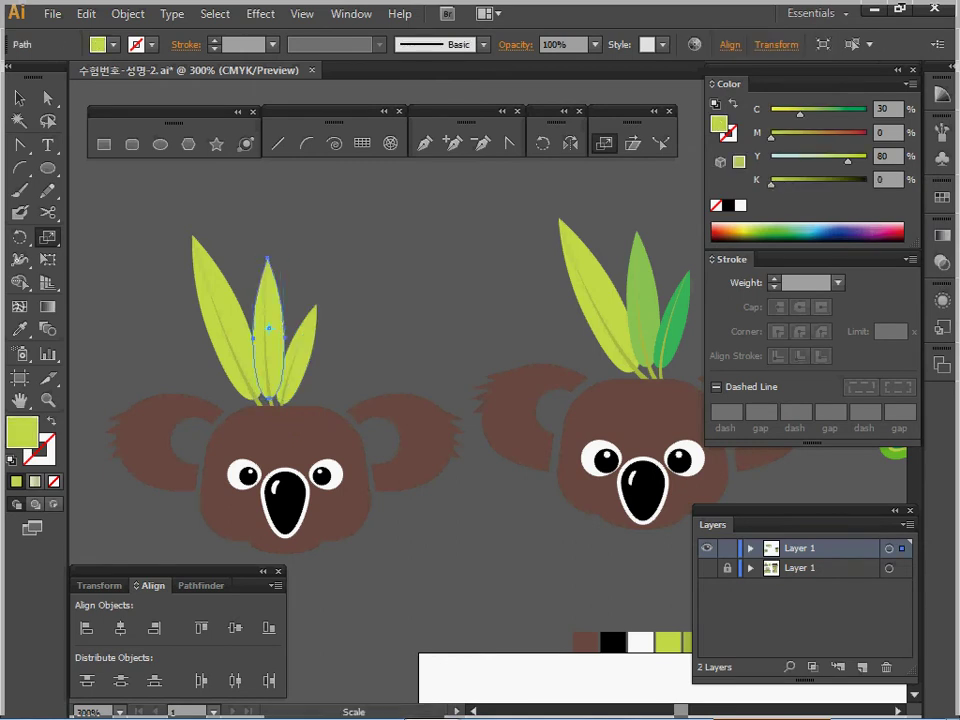
pyautogui.press('i')
pyautogui.click(640, 300)
pyautogui.keyDown('ctrl'); pyautogui.click(299, 354); pyautogui.keyUp('ctrl')
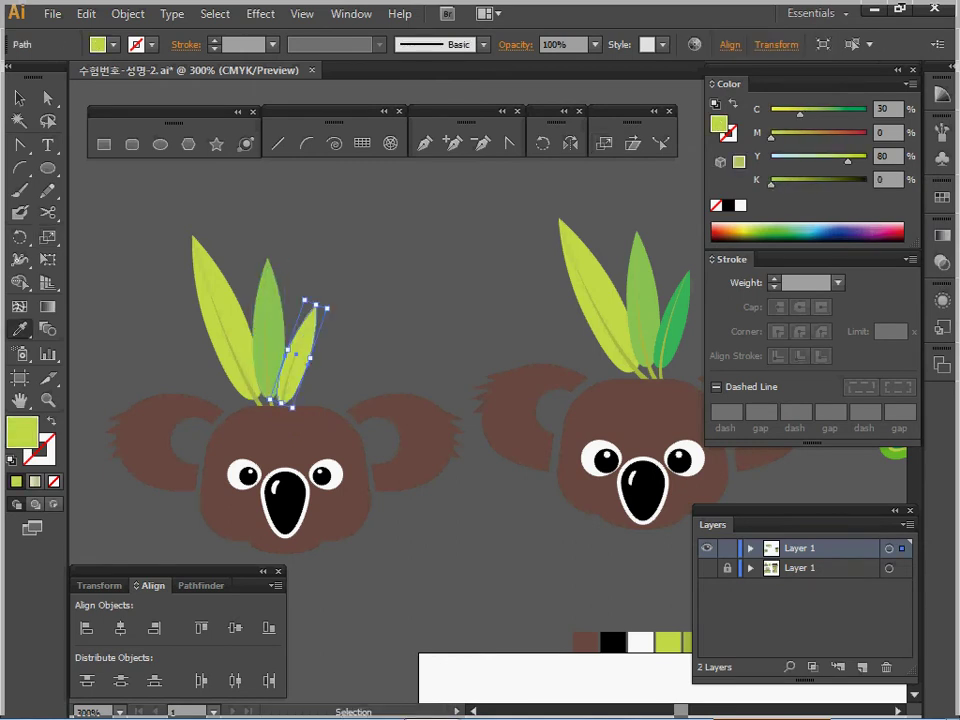
pyautogui.click(676, 312)
pyautogui.hotkey('ctrl', 'shift', 'a')
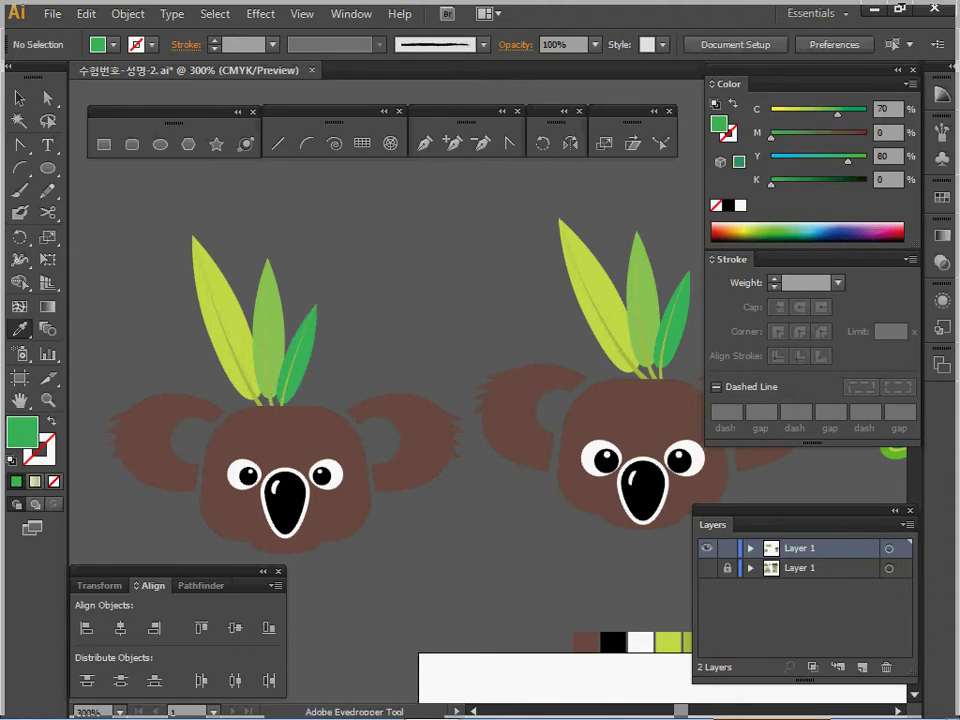
# Move the reference koala onto the upper-left part of the artboard and delete the redrawn koala from the pasteboard
pyautogui.moveTo(676, 312); pyautogui.dragTo(661, 249)
pyautogui.moveTo(285, 415); pyautogui.dragTo(173, 404)
pyautogui.moveTo(375, 189); pyautogui.dragTo(537, 359)
pyautogui.keyDown('ctrl'); pyautogui.keyDown('alt'); pyautogui.click(535, 416); pyautogui.keyUp('alt'); pyautogui.keyUp('ctrl')
pyautogui.moveTo(535, 416); pyautogui.dragTo(520, 304)
pyautogui.moveTo(455, 270); pyautogui.dragTo(455, 595)
pyautogui.hotkey('ctrl', 'shift', 'a')
pyautogui.press('v')
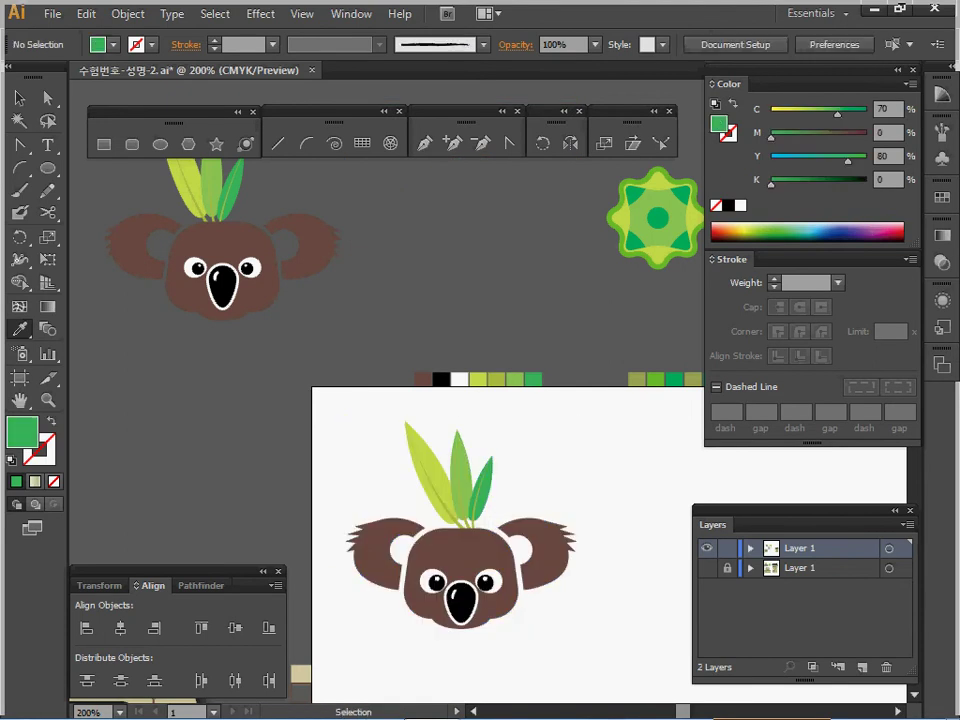
pyautogui.moveTo(326, 326); pyautogui.dragTo(108, 185)
pyautogui.press('Delete')
# Create an eight-point star with Radius 1 of 10 mm and Radius 2 of 6 mm for the flower ornament
pyautogui.press('space')
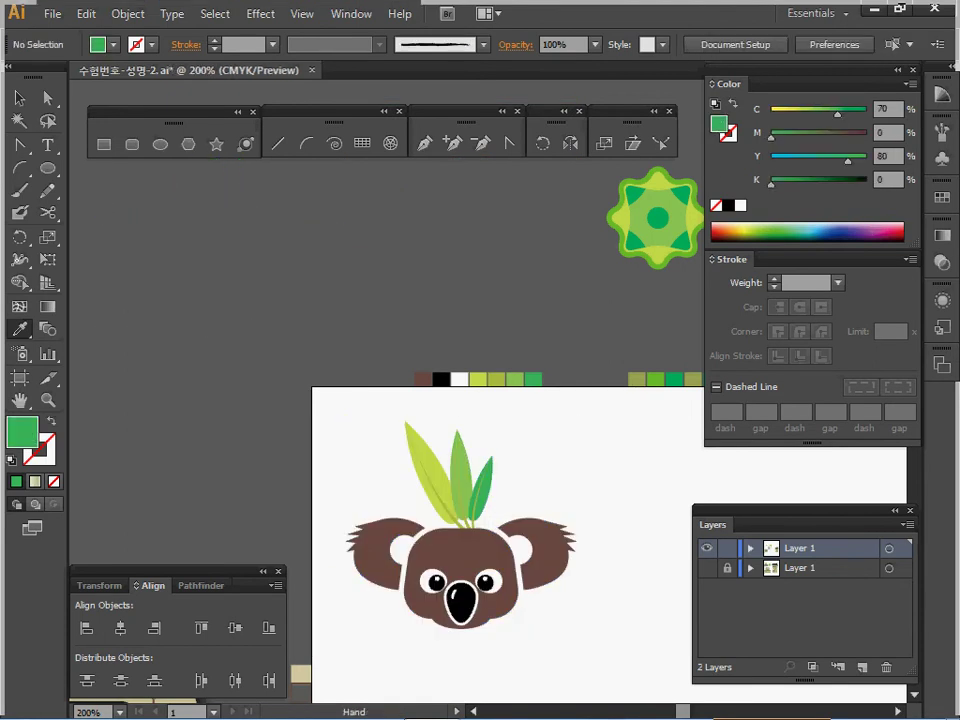
pyautogui.moveTo(500, 450); pyautogui.dragTo(308, 370)
pyautogui.moveTo(465, 202); pyautogui.dragTo(420, 294)
pyautogui.keyDown('ctrl'); pyautogui.click(420, 294); pyautogui.keyUp('ctrl')
pyautogui.keyDown('ctrl'); pyautogui.click(522, 306); pyautogui.keyUp('ctrl')
pyautogui.moveTo(444, 380); pyautogui.dragTo(509, 288)
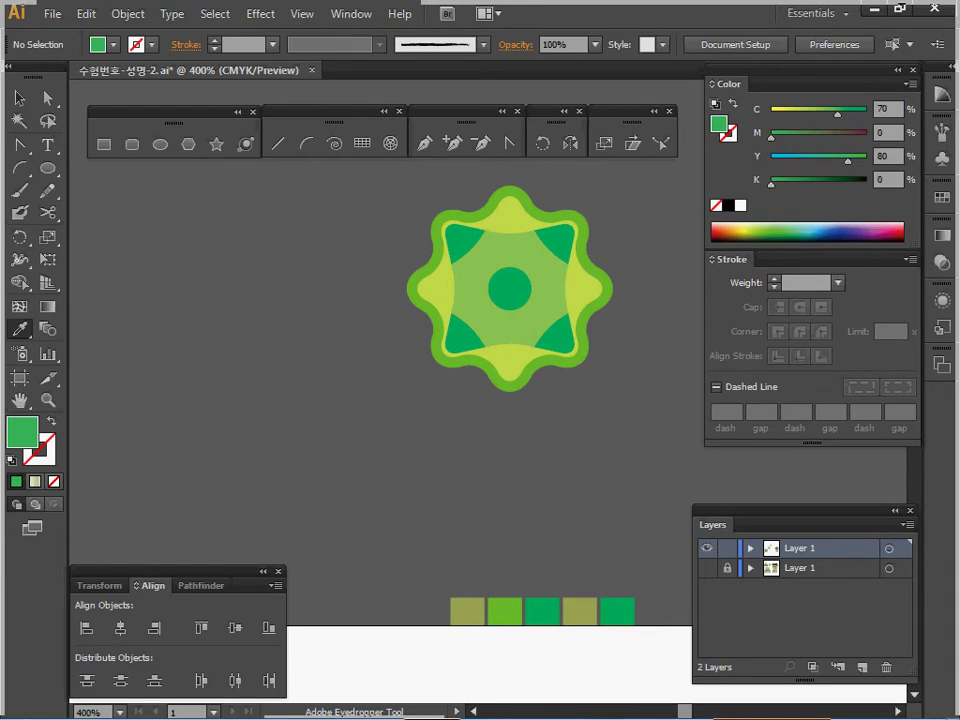
pyautogui.click(216, 144)
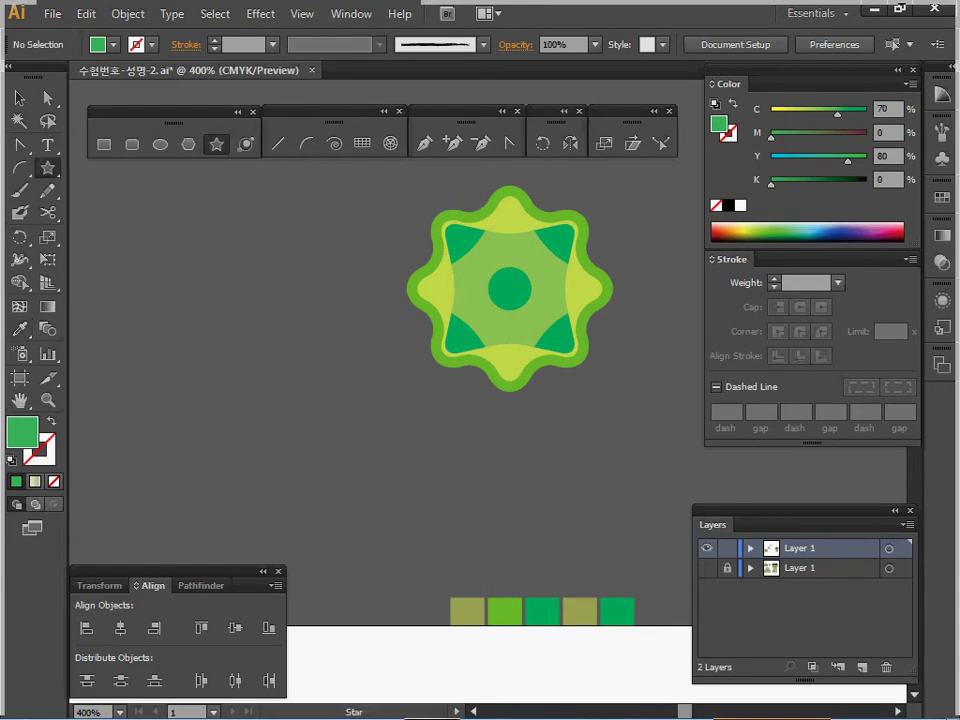
pyautogui.click(509, 289)
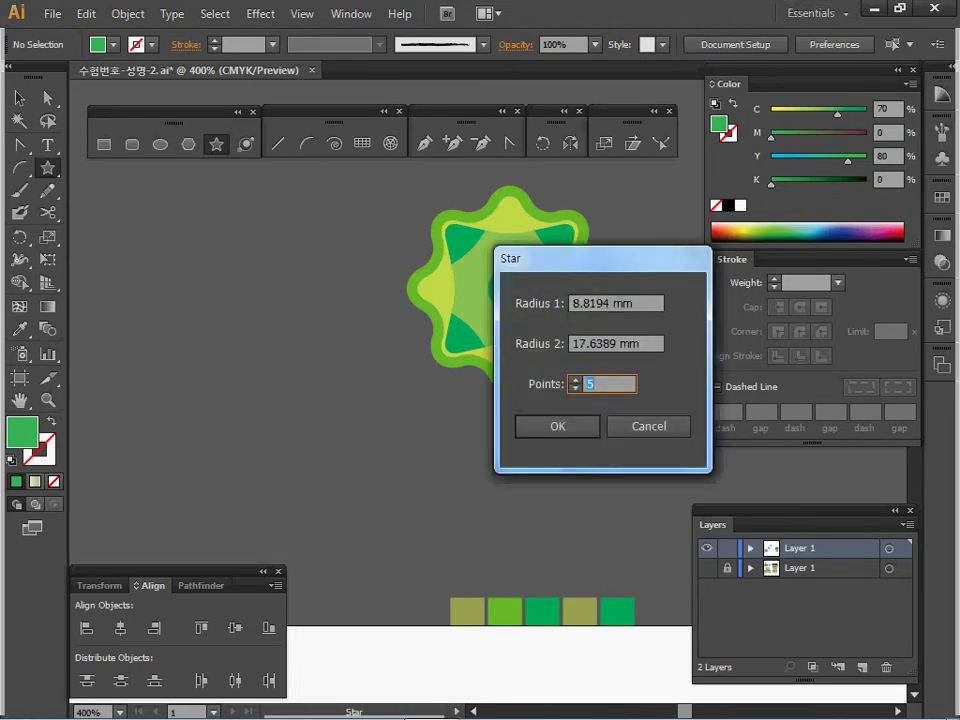
pyautogui.hotkey('shift', 'Tab')
pyautogui.hotkey('shift', 'Tab')
pyautogui.write('10')
pyautogui.press('Tab')
pyautogui.write('6')
pyautogui.press('Tab')
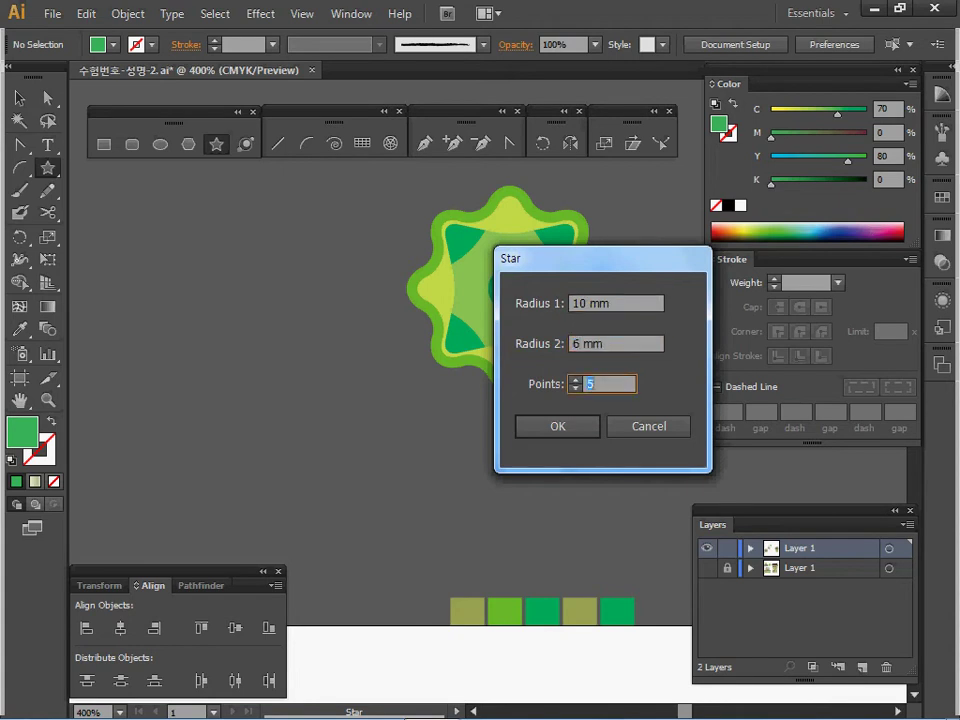
pyautogui.write('8')
pyautogui.press('Return')
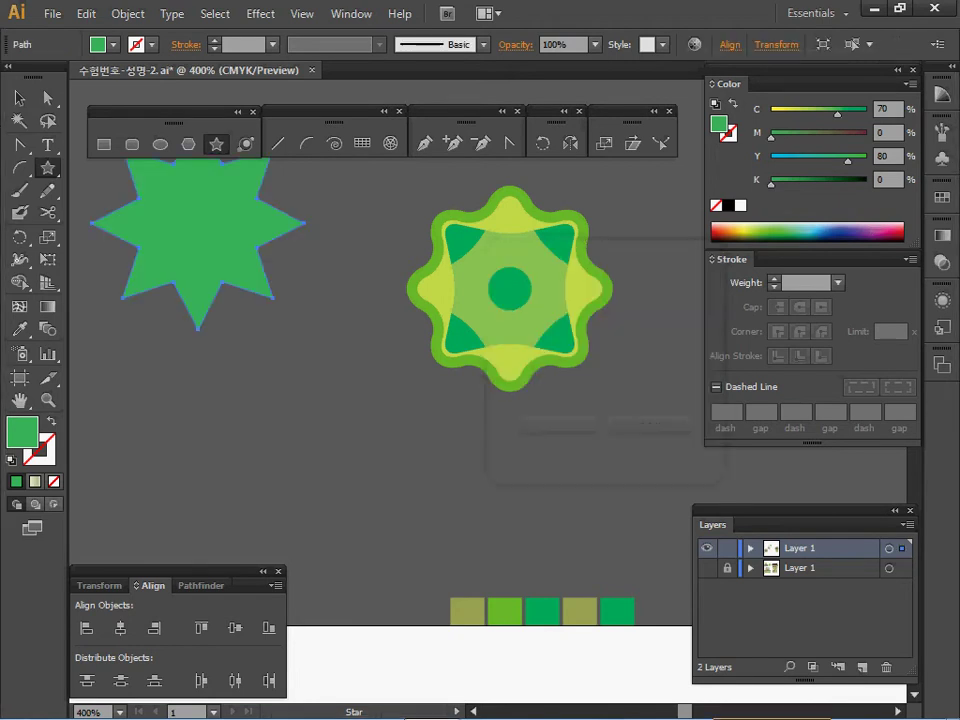
# Move the eight-point star to the empty space just left of the reference flower
pyautogui.moveTo(198, 223); pyautogui.dragTo(240, 309)
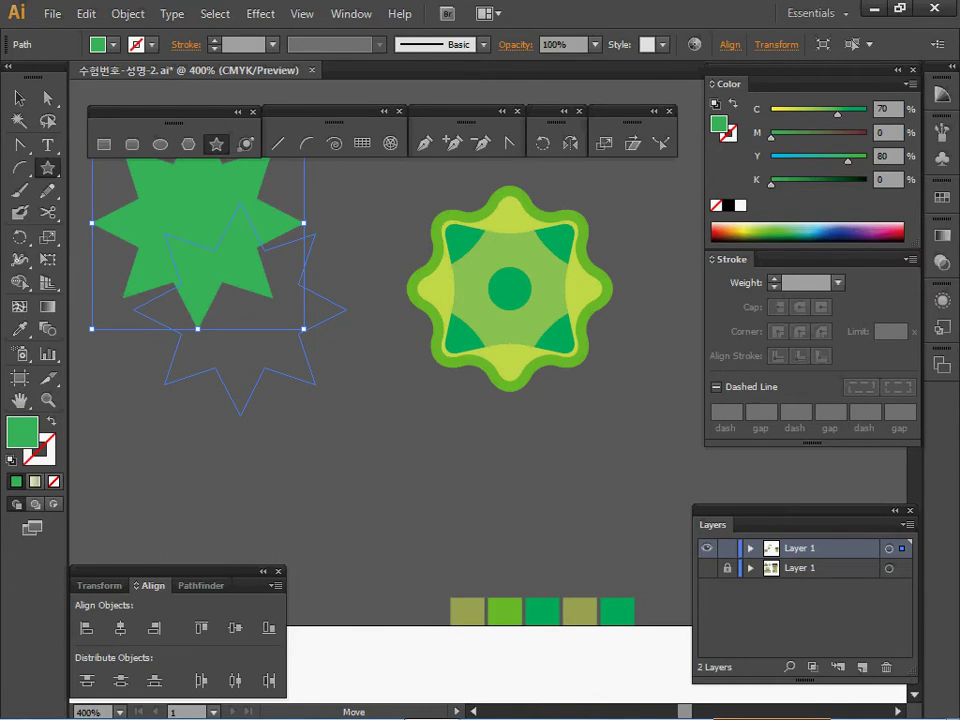
pyautogui.moveTo(157, 316); pyautogui.dragTo(157, 316)
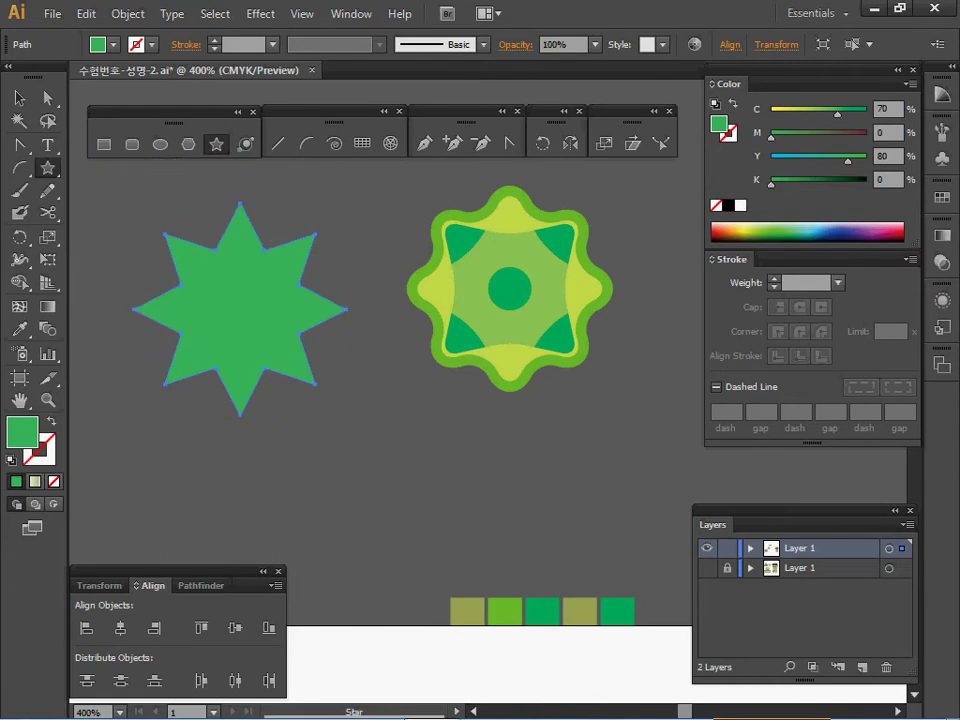
pyautogui.moveTo(240, 205); pyautogui.dragTo(251, 179)
pyautogui.press('ctrl')
# Round the star's corners with the Round Corners effect at a 4 mm radius and expand its appearance
pyautogui.click(260, 14)
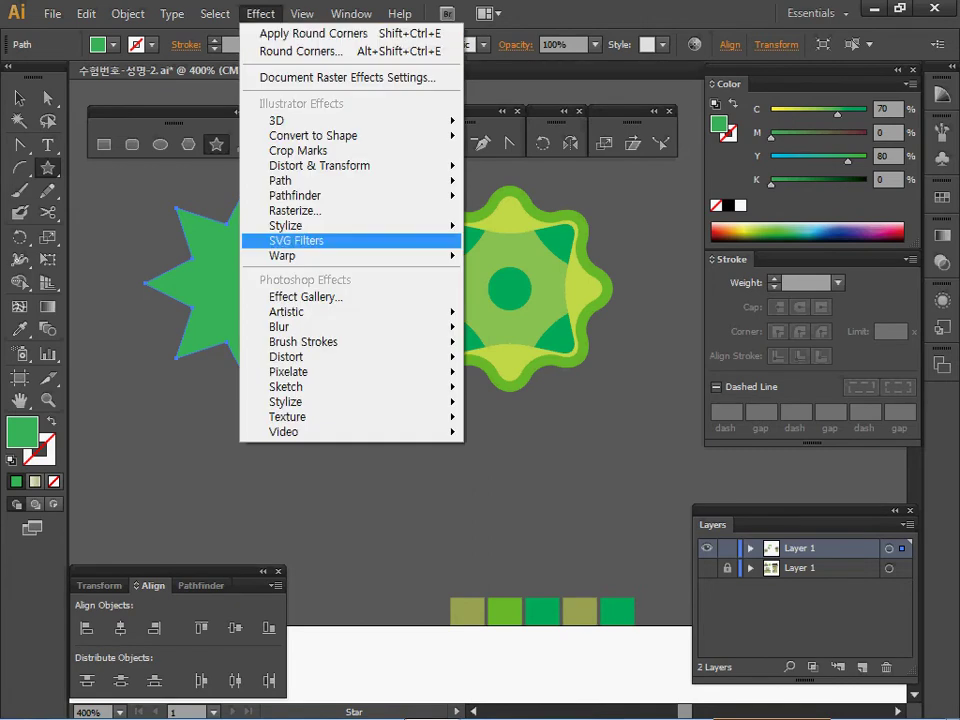
pyautogui.moveTo(300, 226)
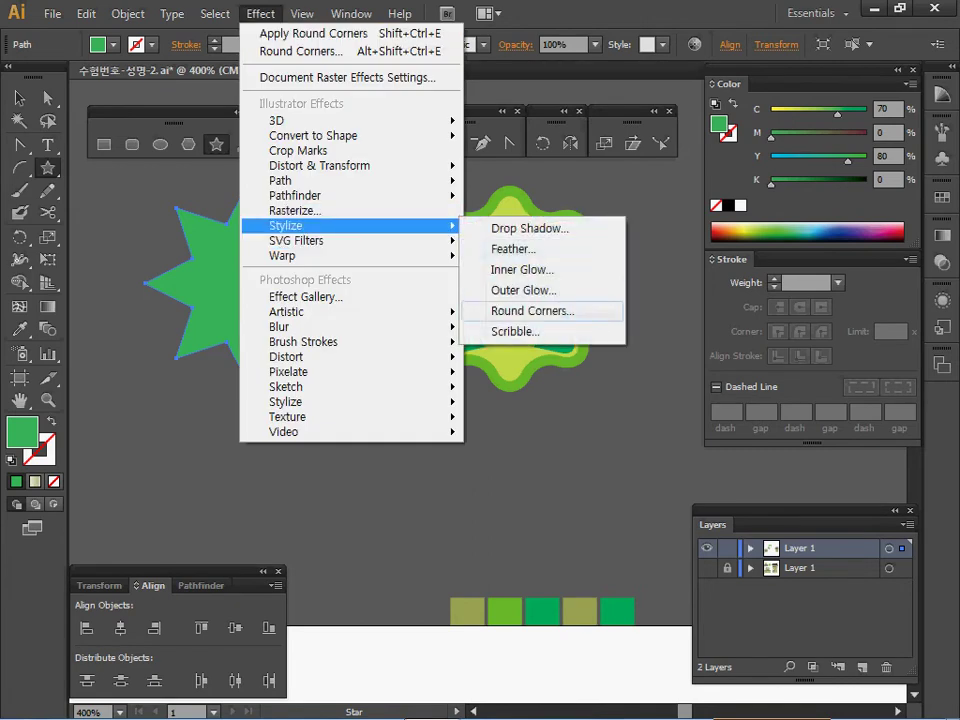
pyautogui.click(532, 310)
pyautogui.press('Down')
pyautogui.press('Down')
pyautogui.click(479, 386)
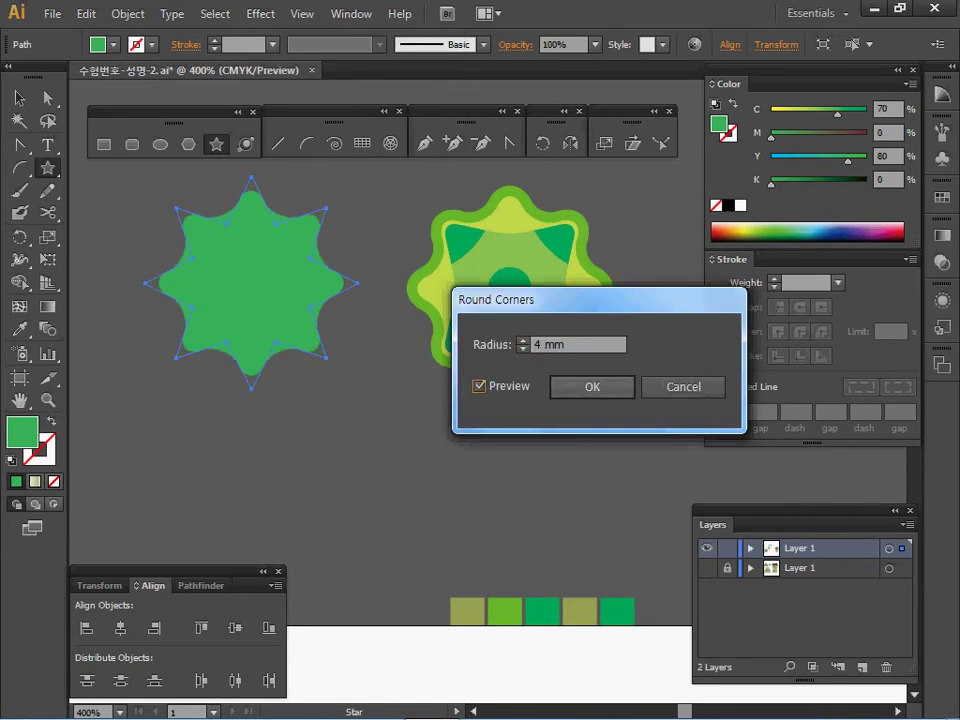
pyautogui.press('Return')
pyautogui.click(127, 14)
pyautogui.click(186, 236)
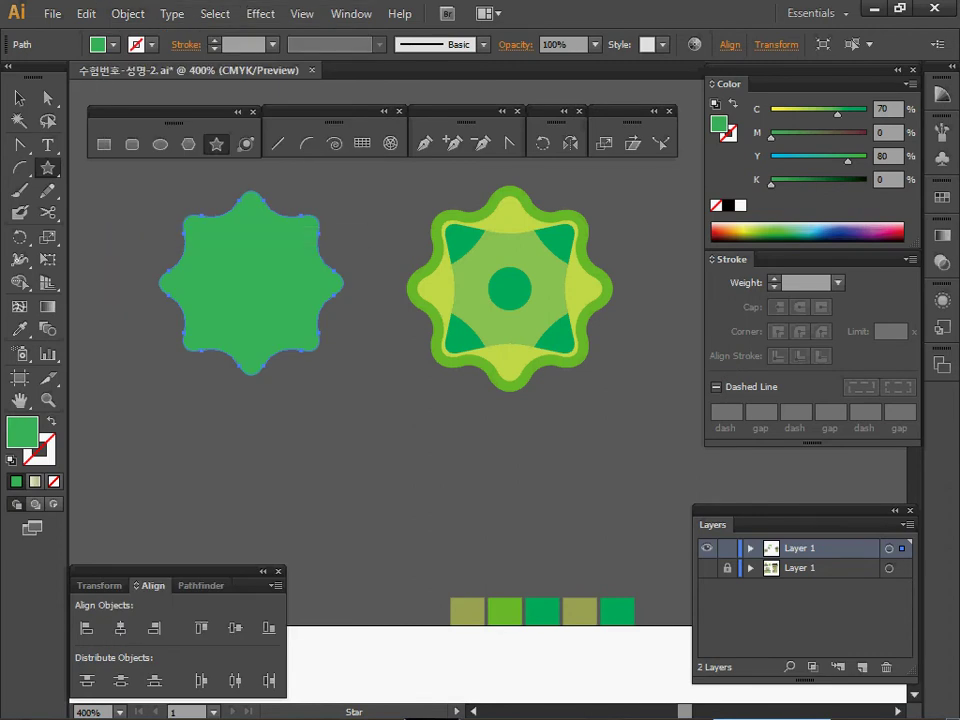
# Offset the rounded star's path outward by 1 mm to make the flower's border shape
pyautogui.click(127, 14)
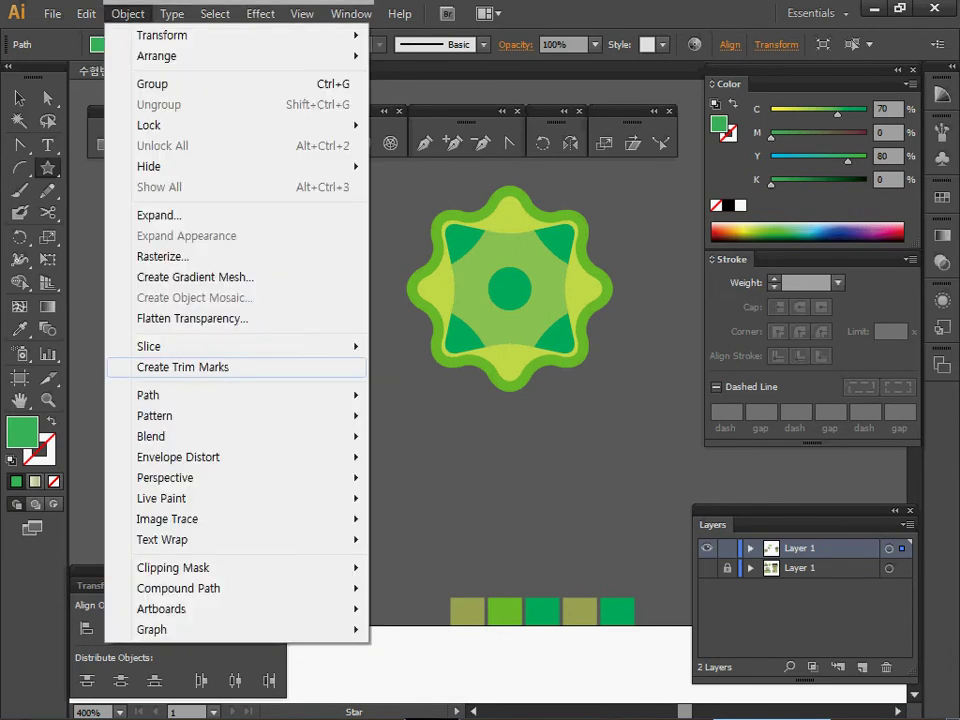
pyautogui.moveTo(240, 395)
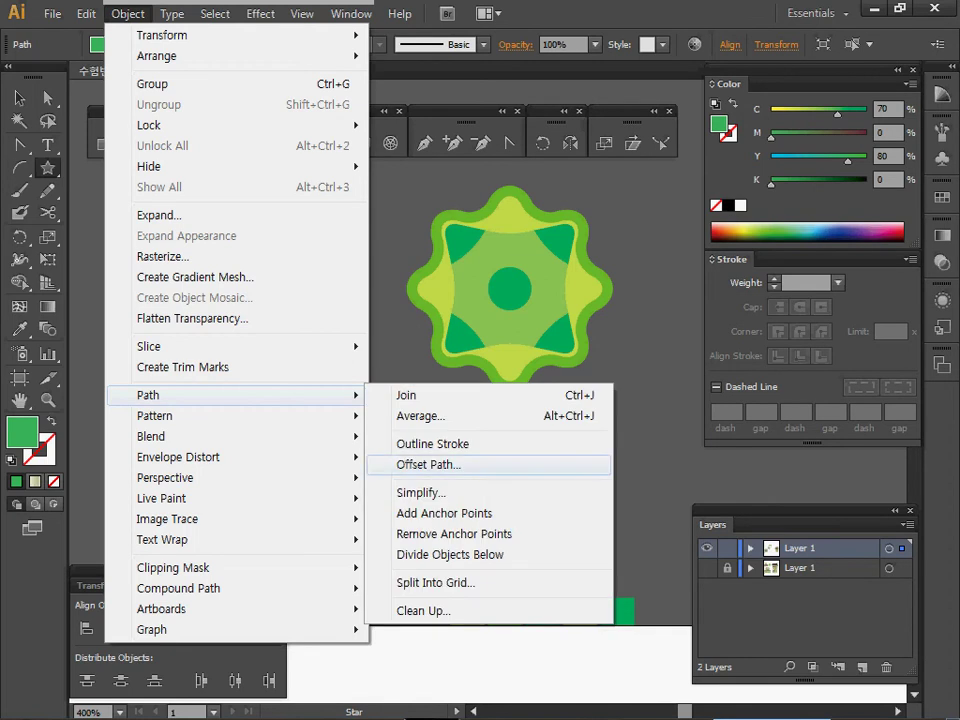
pyautogui.click(428, 464)
pyautogui.write('1')
pyautogui.press('Return')
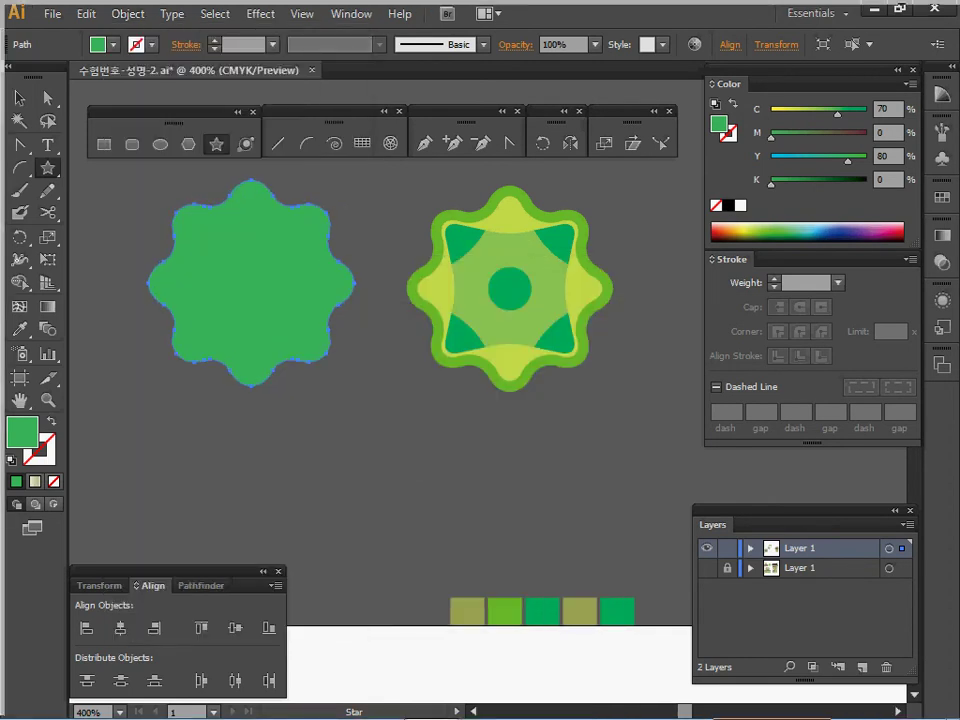
# Sample the reference flower's border green for the outer shape and its 60% opacity centre green for the inner star, and save the file
pyautogui.press('i')
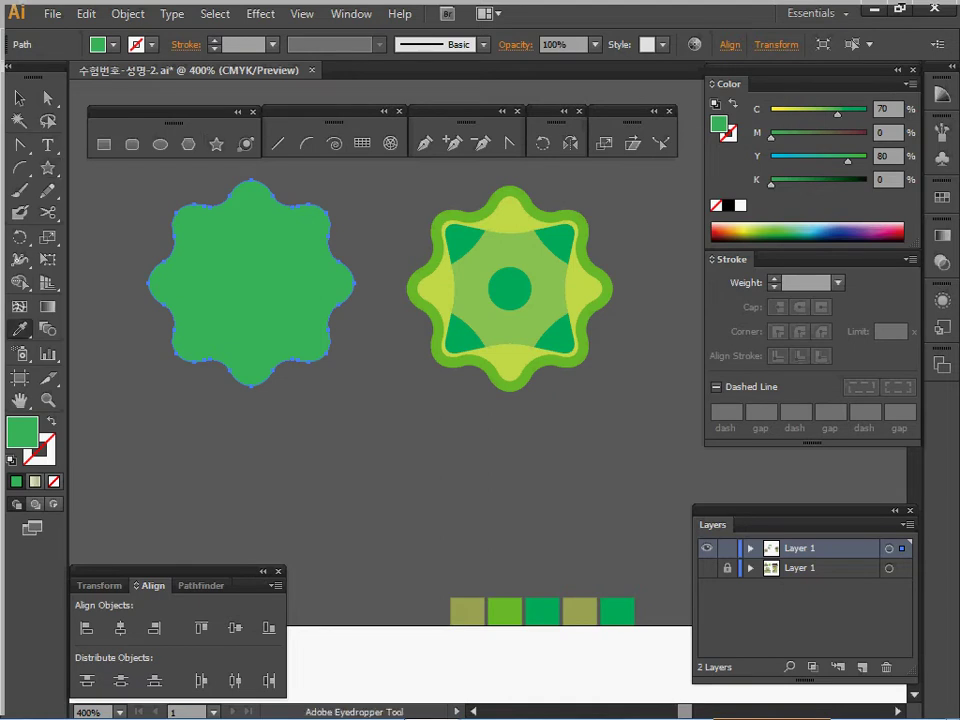
pyautogui.click(413, 289)
pyautogui.keyDown('ctrl'); pyautogui.click(250, 283); pyautogui.keyUp('ctrl')
pyautogui.click(510, 250)
pyautogui.press('ctrl')
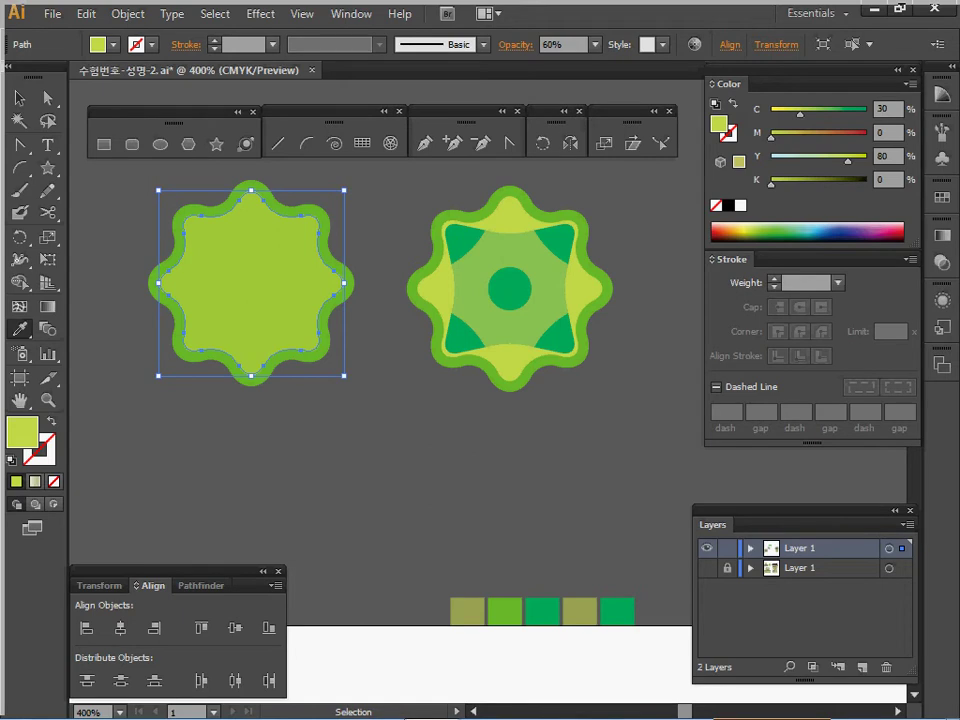
pyautogui.hotkey('ctrl', 's')
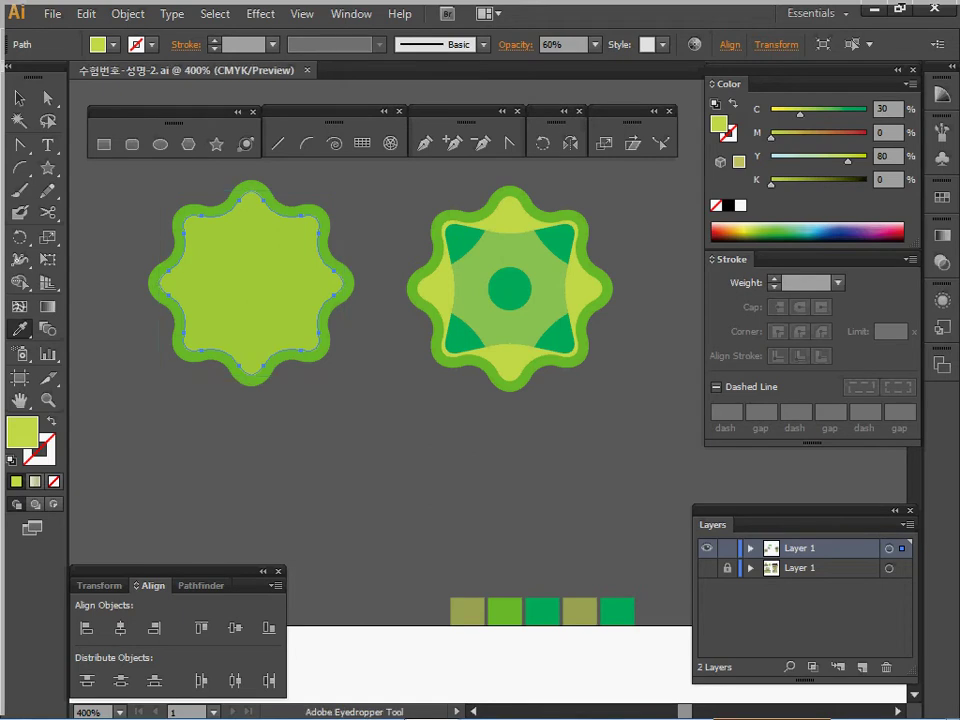
# Create a four-point star with Radius 1 of 9 mm and Radius 2 of 5 mm
pyautogui.click(216, 144)
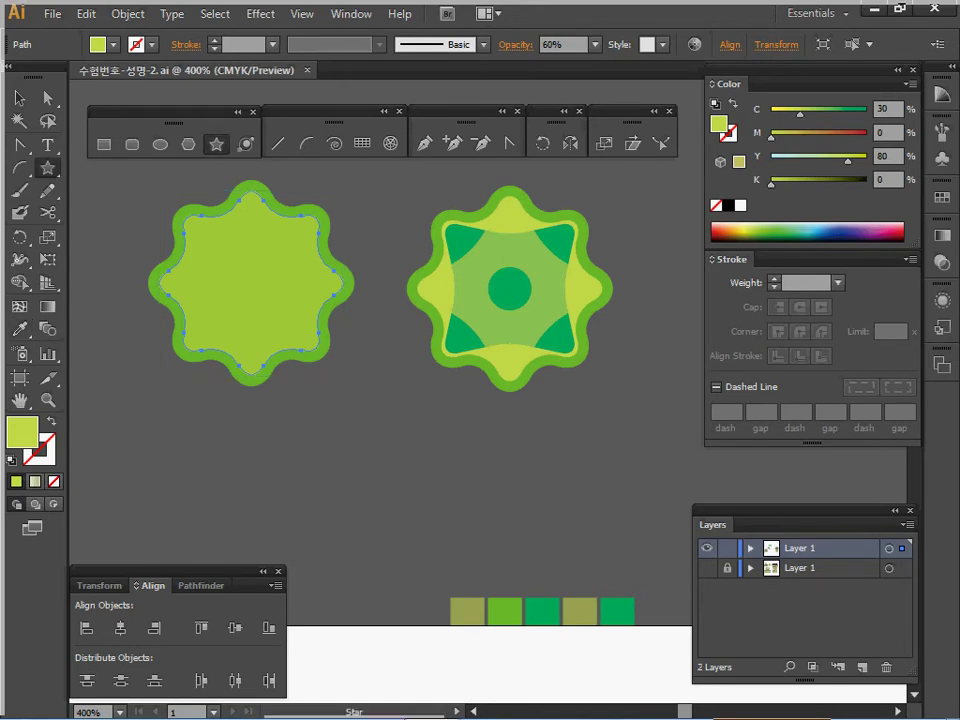
pyautogui.click(584, 362)
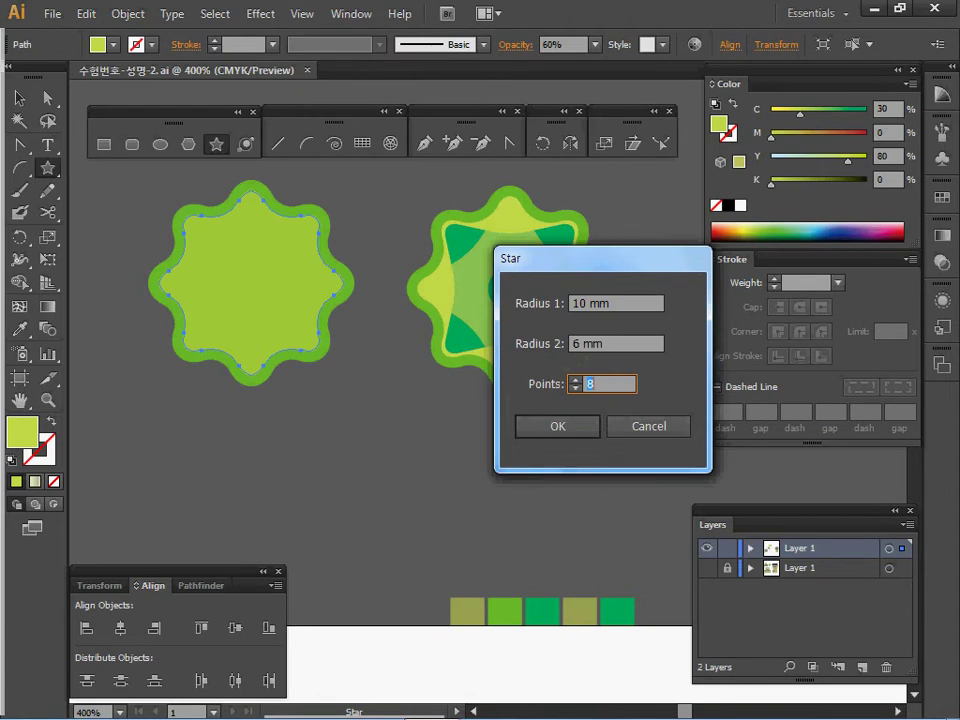
pyautogui.press('Tab')
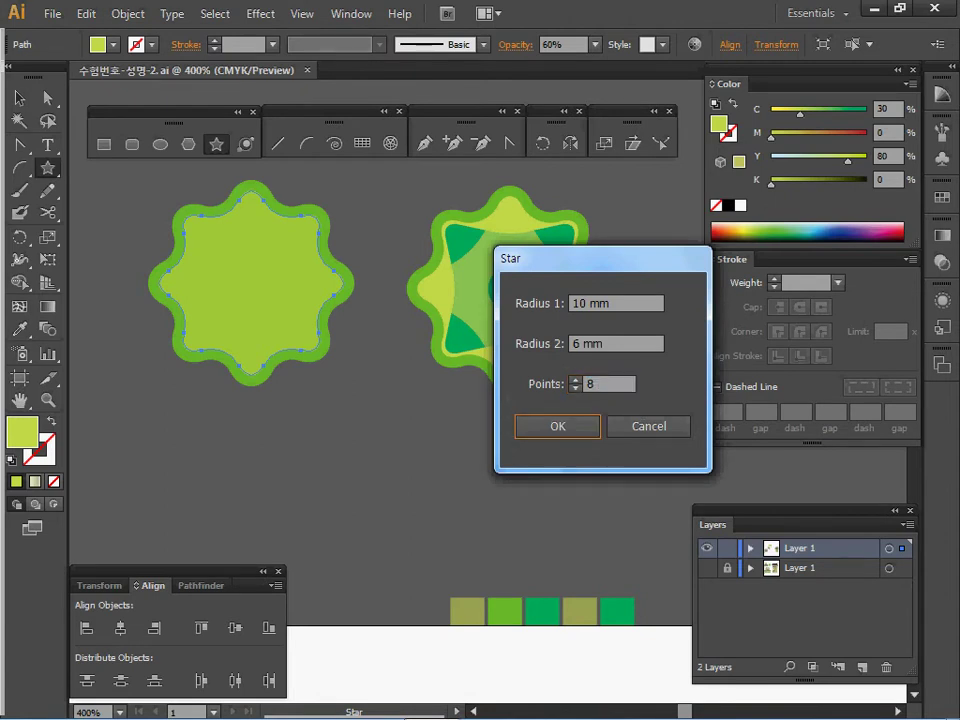
pyautogui.hotkey('shift', 'Tab')
pyautogui.hotkey('shift', 'Tab')
pyautogui.hotkey('shift', 'Tab')
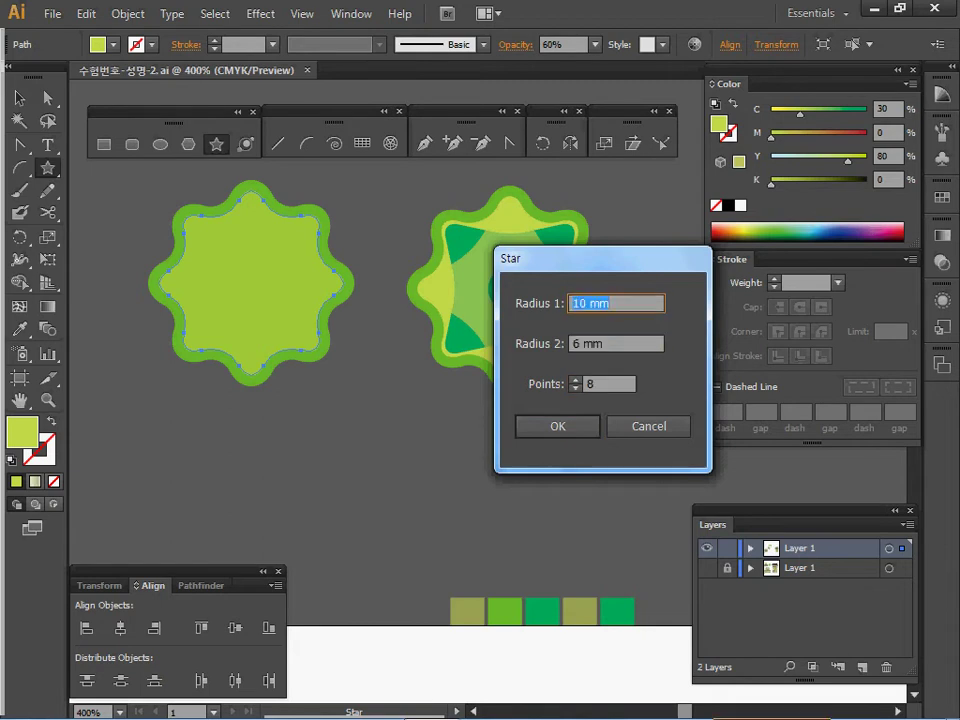
pyautogui.write('9')
pyautogui.press('Tab')
pyautogui.write('5')
pyautogui.press('Tab')
pyautogui.write('4')
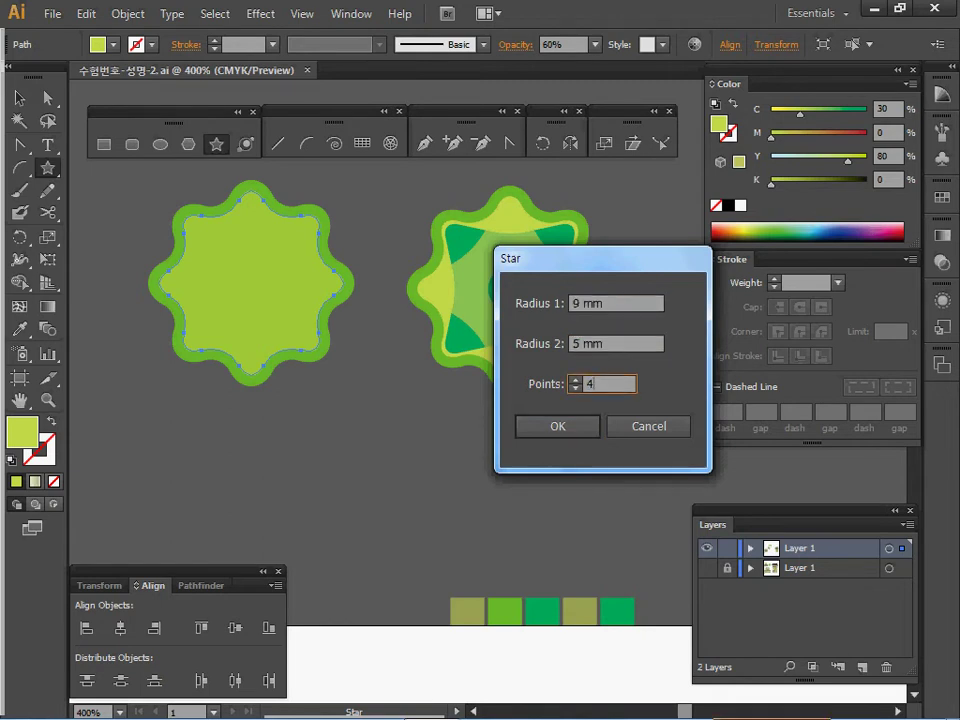
pyautogui.press('Return')
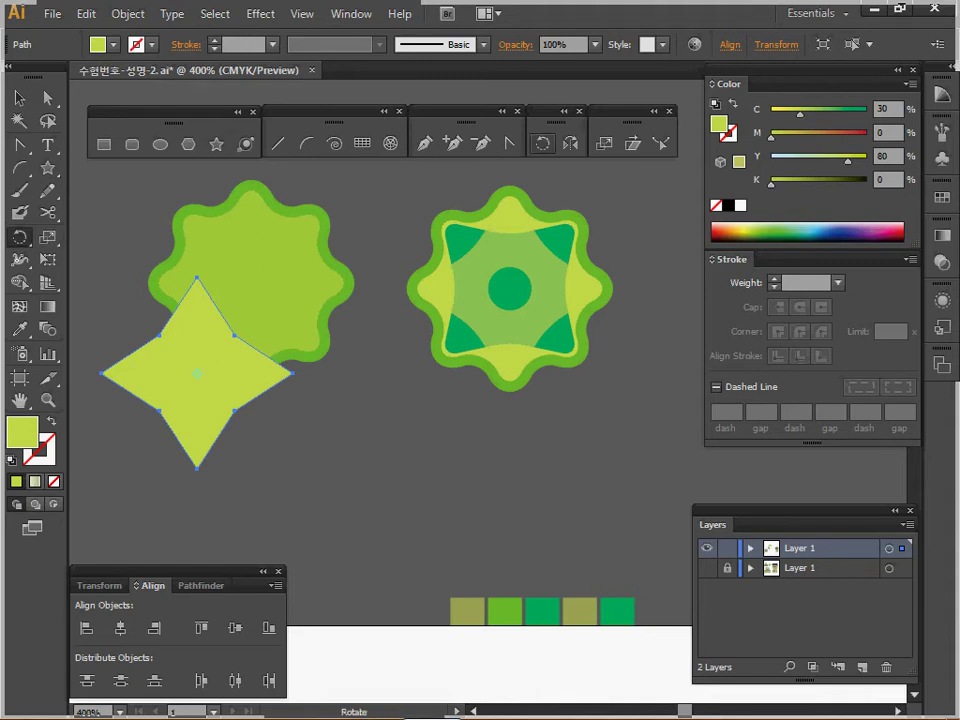
# Rotate the four-point star by 45°
pyautogui.press('r')
pyautogui.press('Return')
pyautogui.write('45')
pyautogui.press('Return')
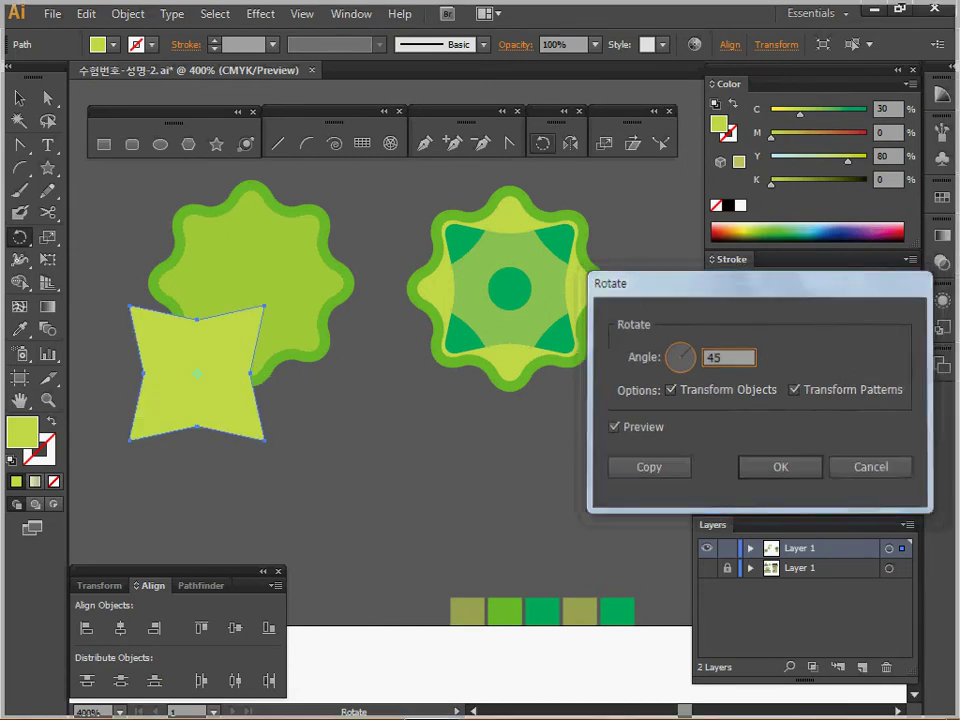
# Align the four-point star with the flower shapes on their horizontal and vertical centres
pyautogui.press('v')
pyautogui.click(19, 98)
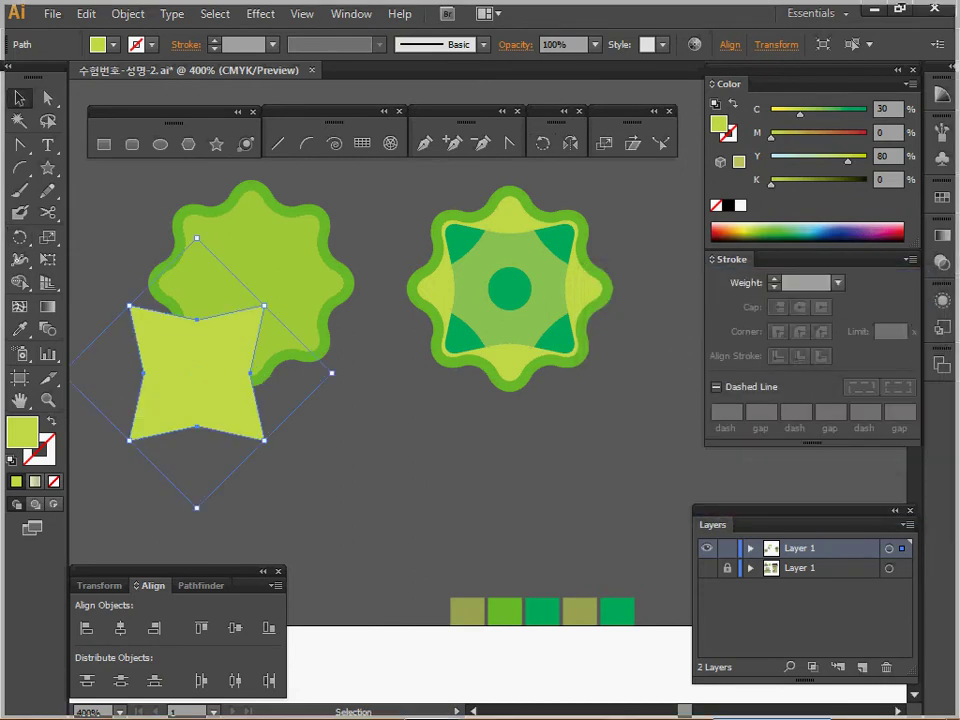
pyautogui.moveTo(155, 213); pyautogui.dragTo(225, 341)
pyautogui.click(120, 628)
pyautogui.click(235, 628)
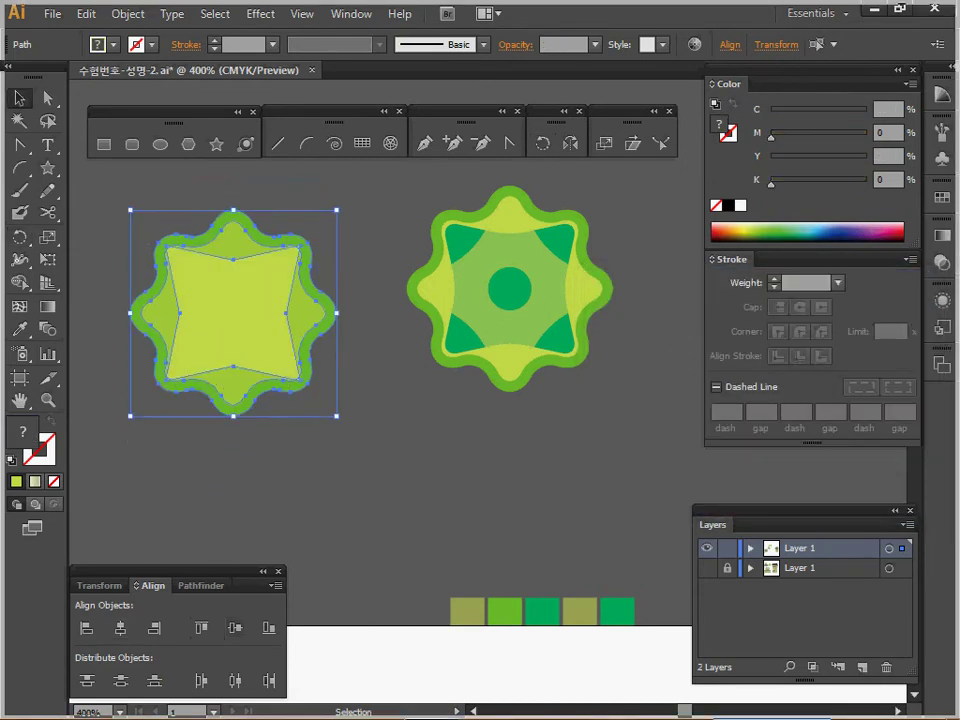
pyautogui.hotkey('ctrl', 'shift', 'a')
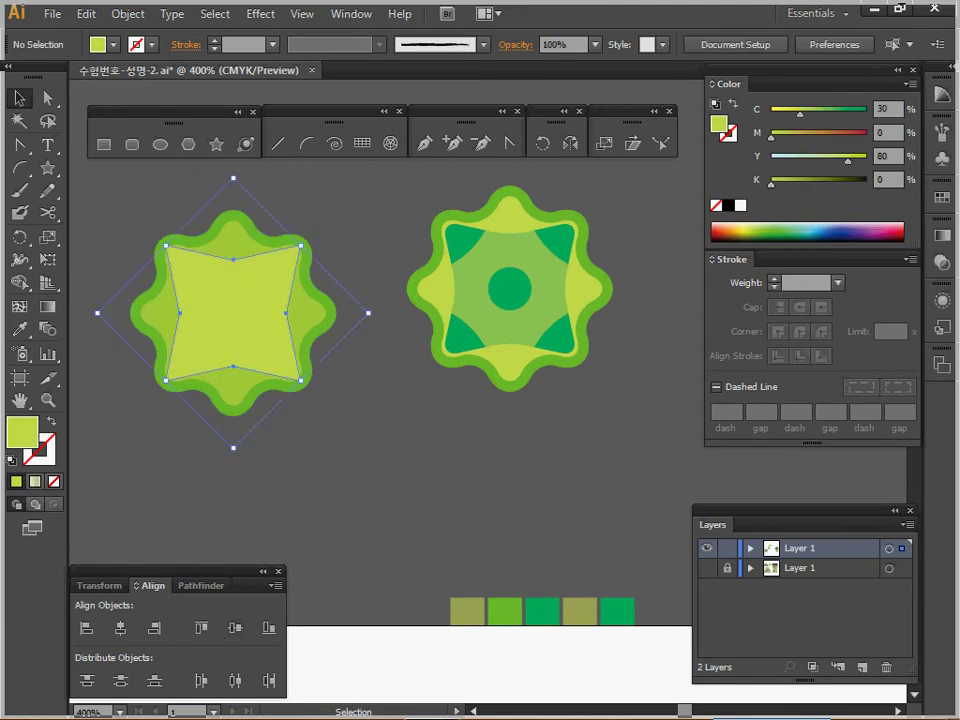
# Round the four-point star's corners with the Round Corners effect at a 1.5 mm radius and expand its appearance
pyautogui.click(258, 282)
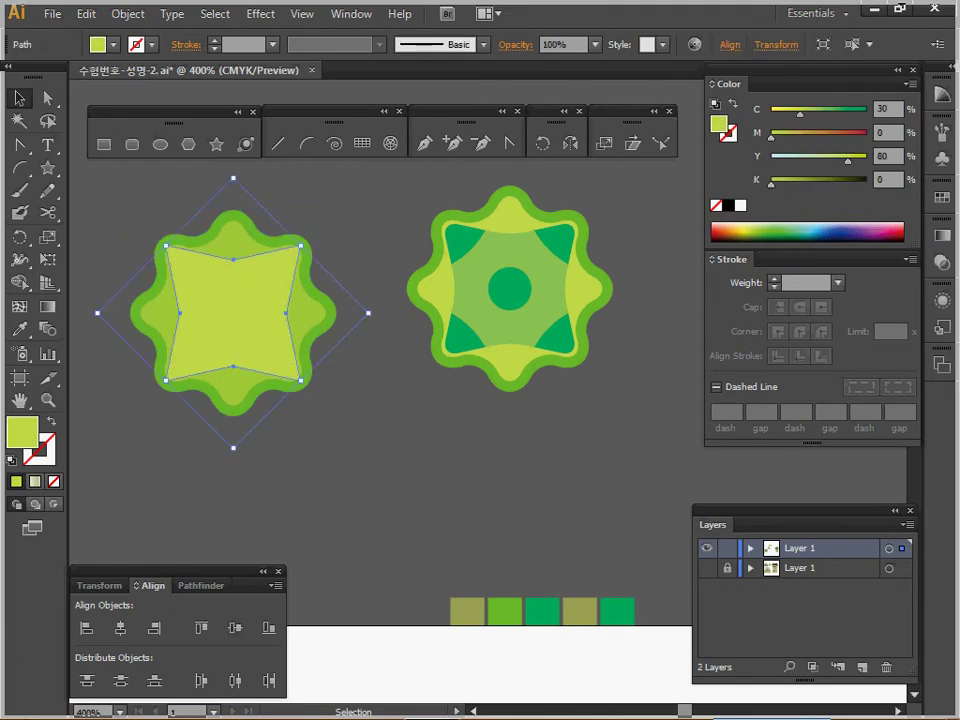
pyautogui.click(260, 13)
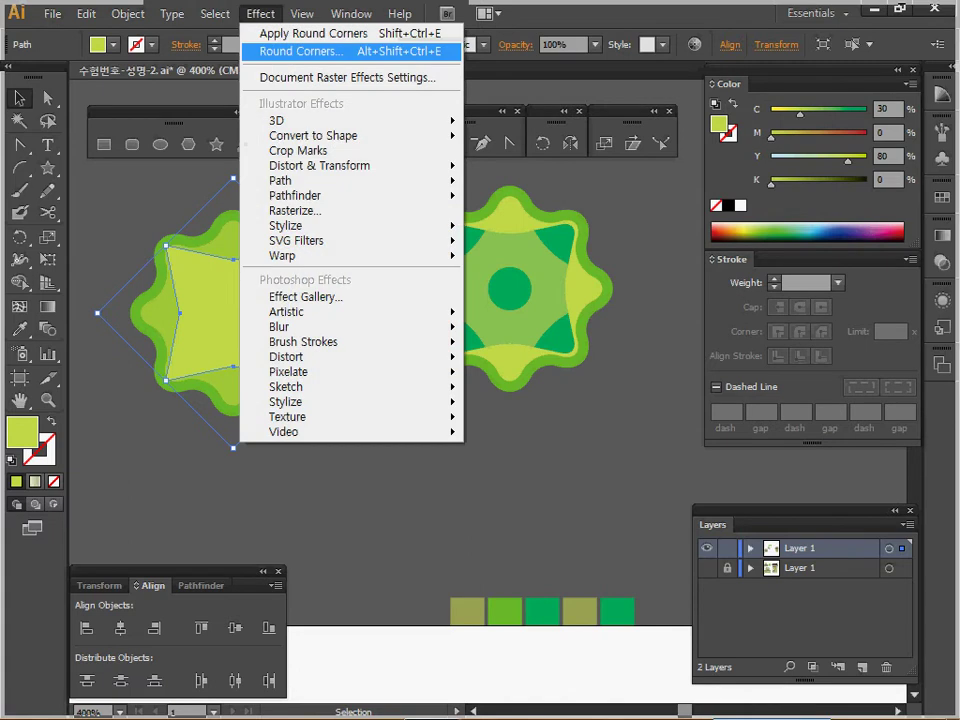
pyautogui.click(300, 51)
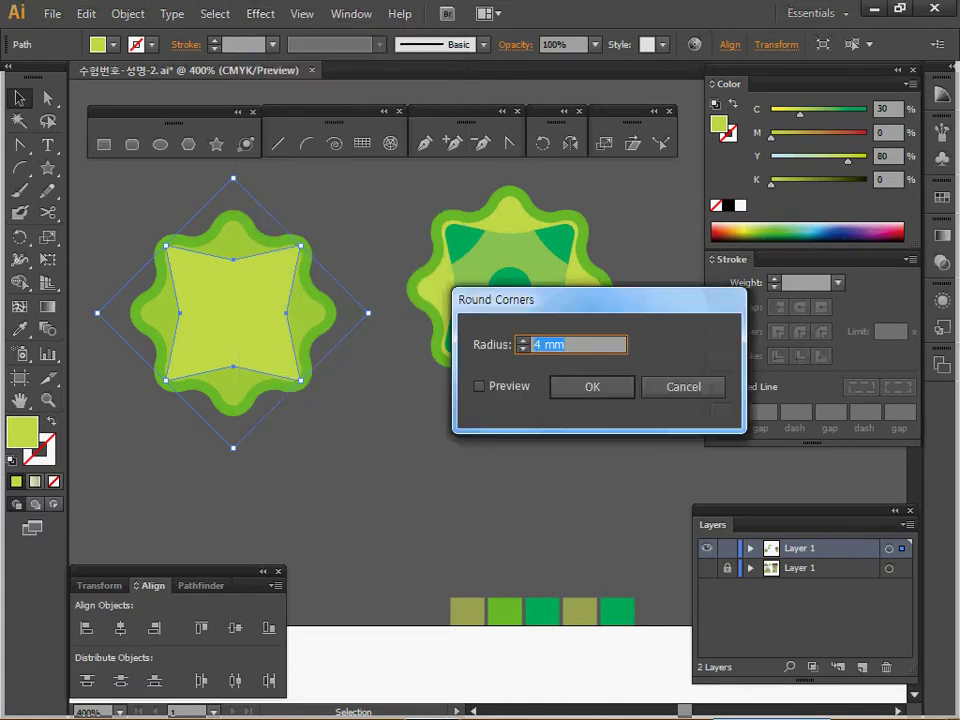
pyautogui.write('1.5')
pyautogui.press('Return')
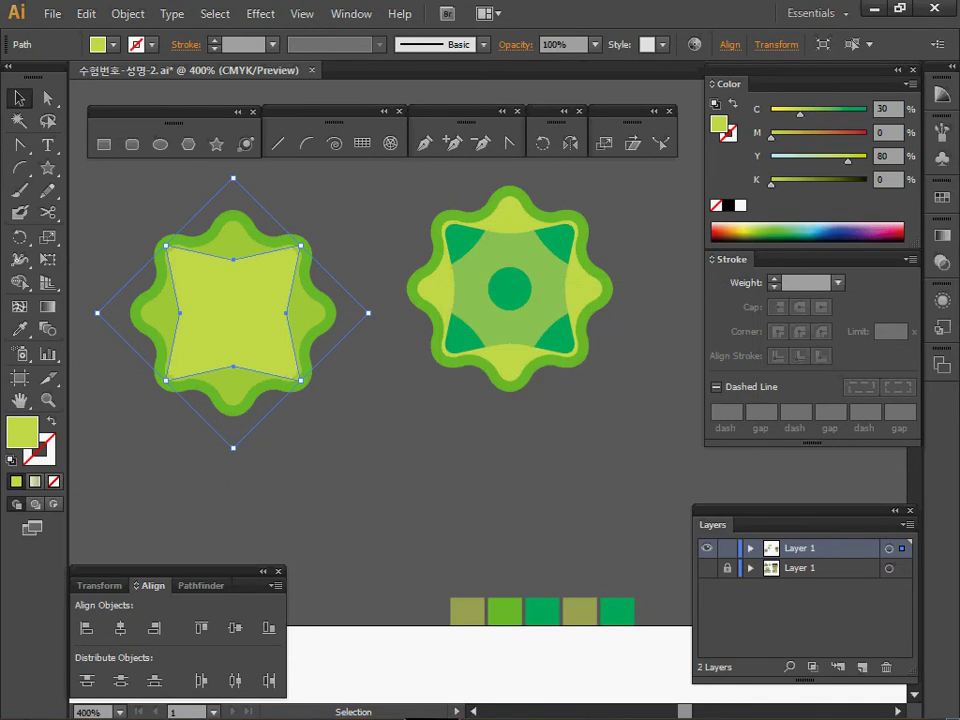
pyautogui.click(127, 14)
pyautogui.click(186, 236)
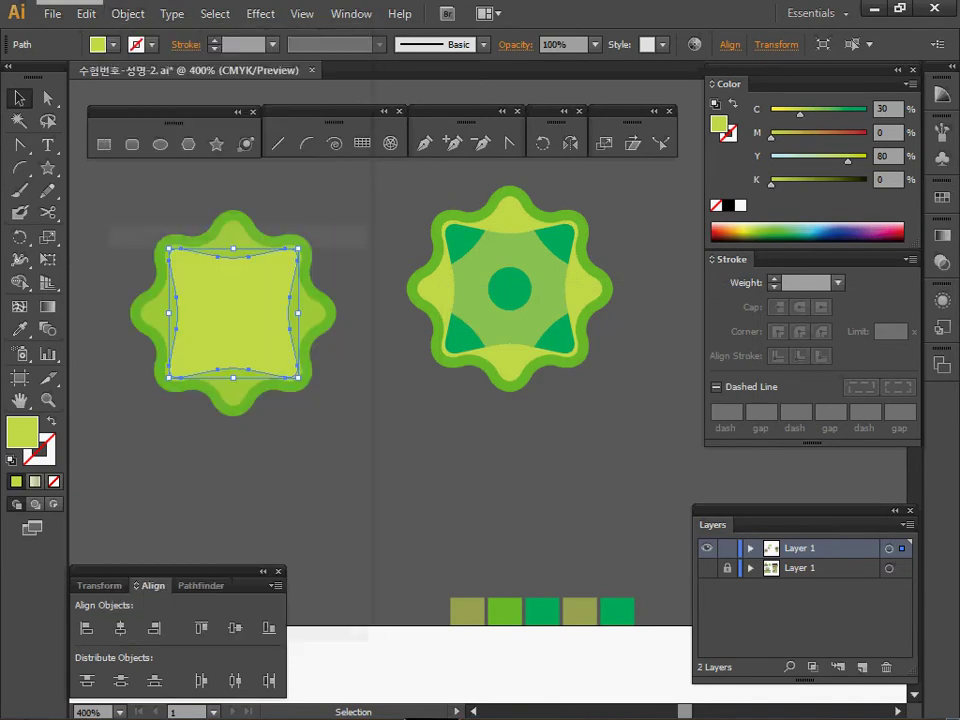
pyautogui.hotkey('ctrl', 'shift', 'a')
# Fill the rounded four-point star with the dark green sampled from the reference flower
pyautogui.click(213, 268)
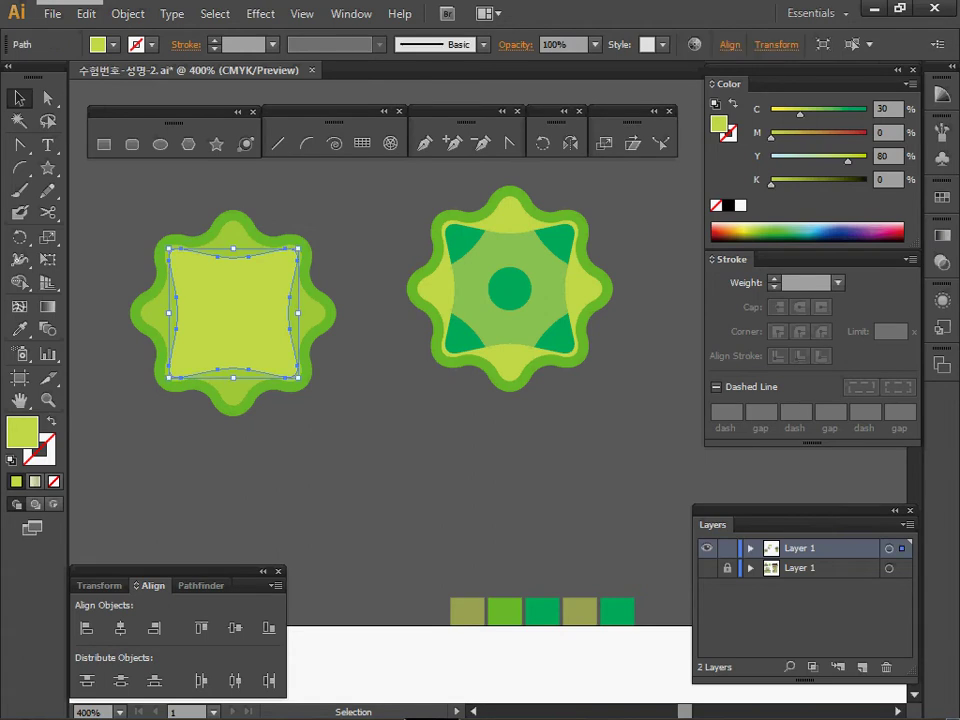
pyautogui.press('i')
pyautogui.click(464, 243)
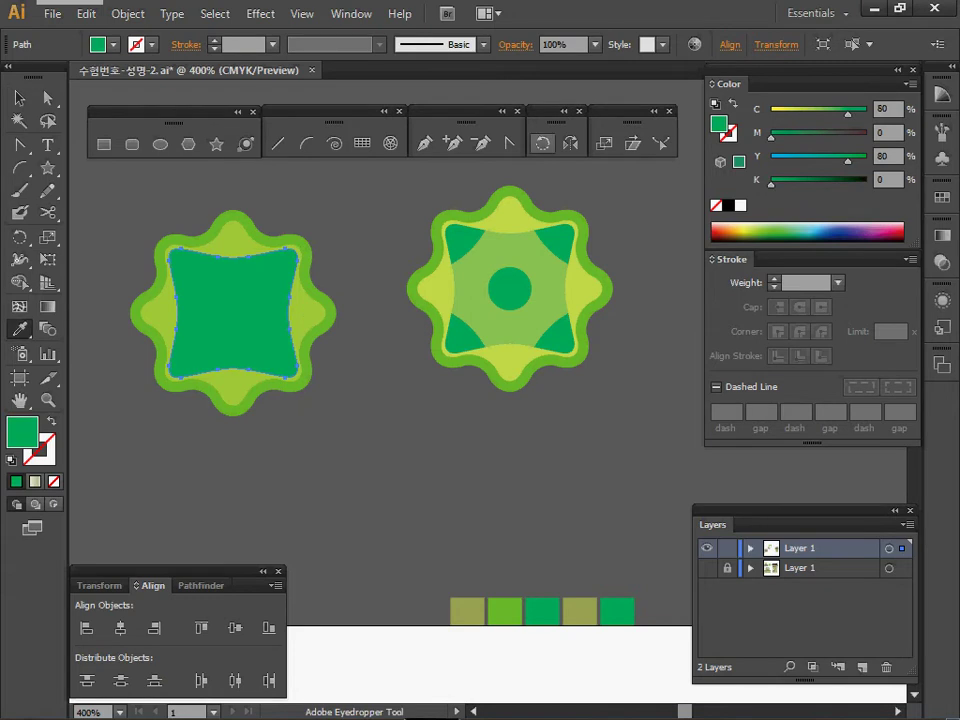
# Make a copy of the dark green star rotated 45° and sample the reference's light green at 60% opacity for it
pyautogui.doubleClick(542, 143)
pyautogui.write('45')
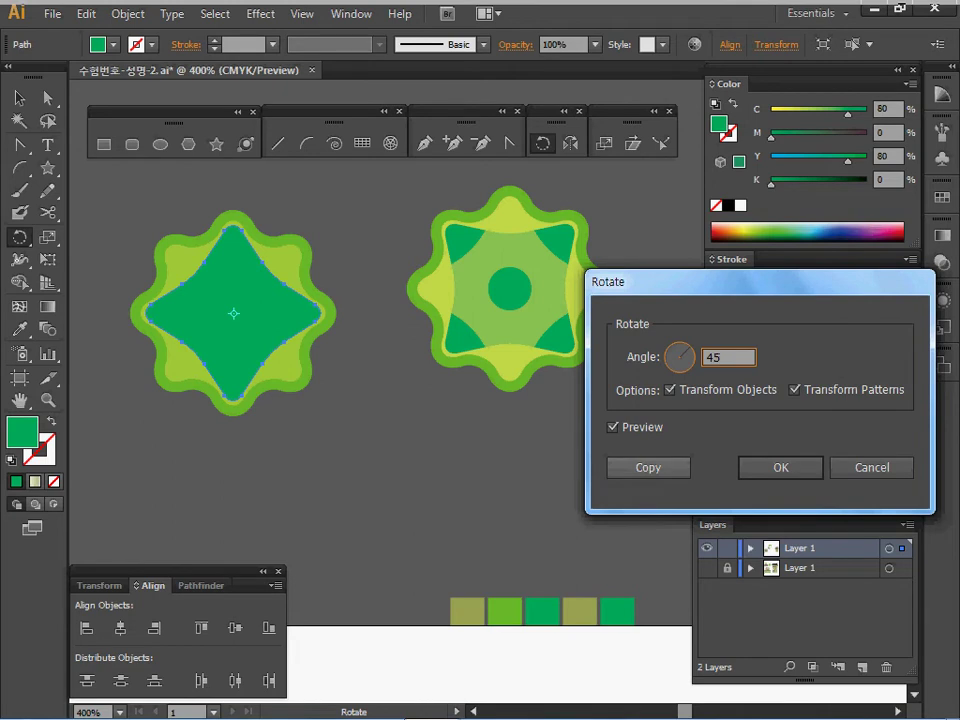
pyautogui.hotkey('alt', 'c')
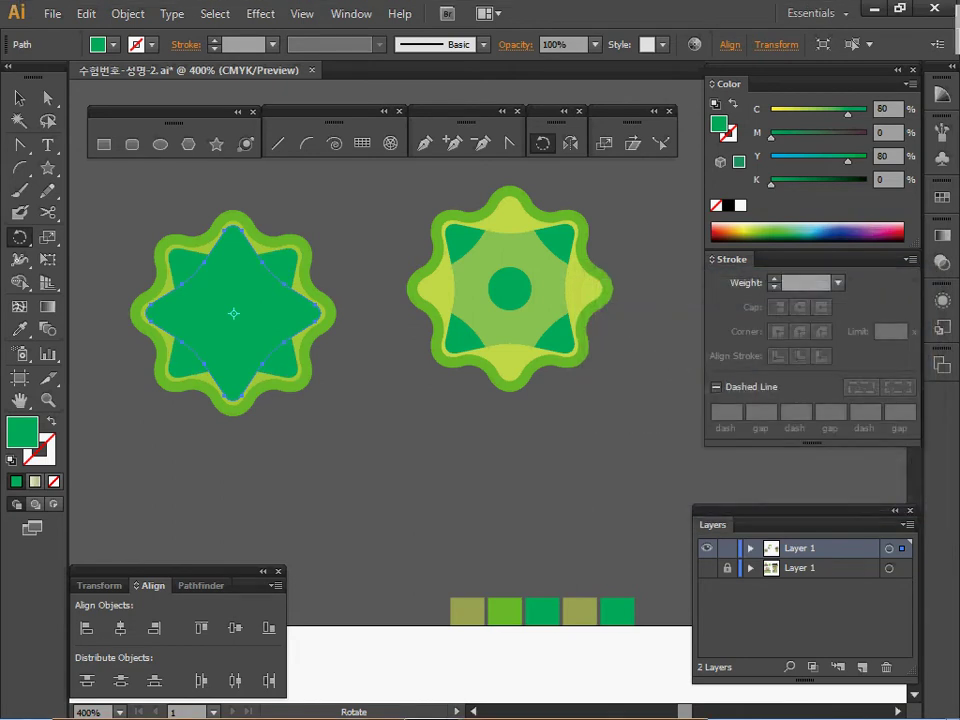
pyautogui.press('i')
pyautogui.click(583, 298)
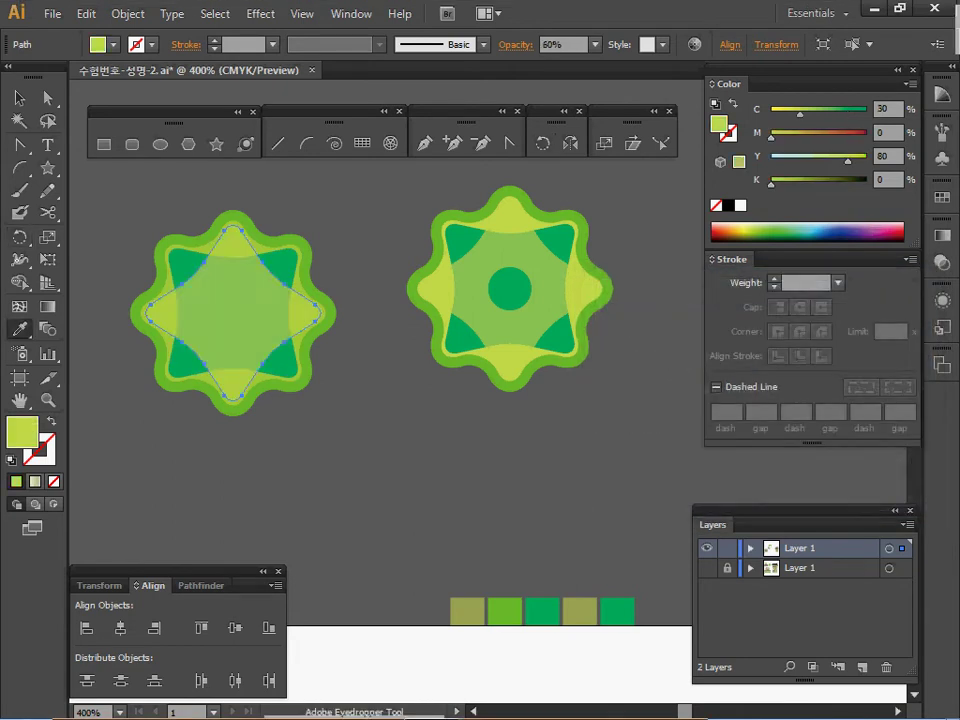
pyautogui.click(941, 261)
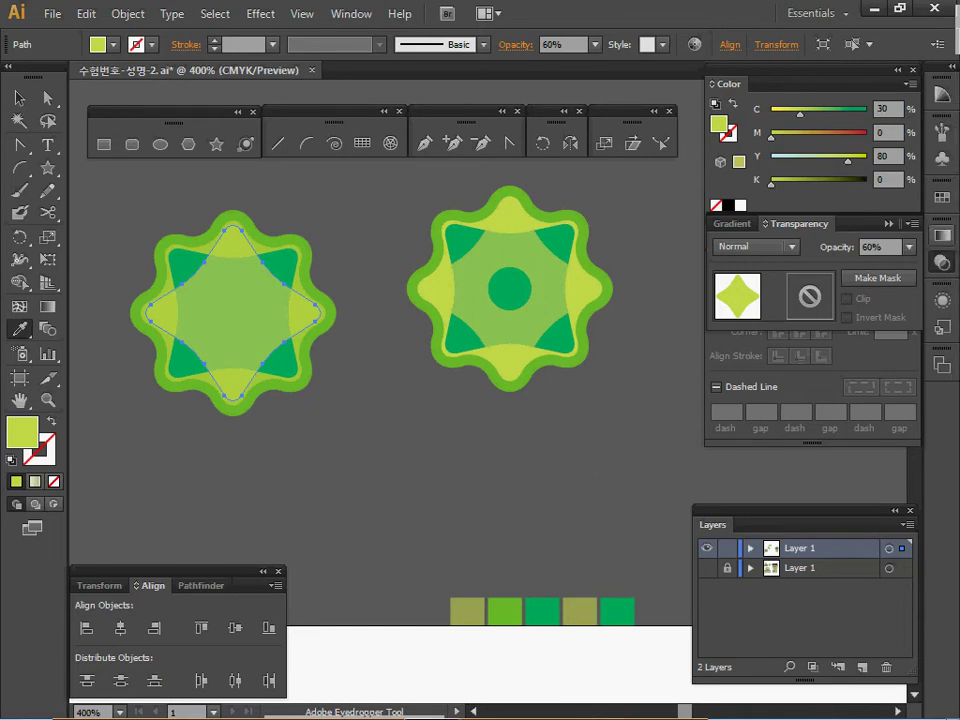
pyautogui.hotkey('ctrl', 'shift', 'a')
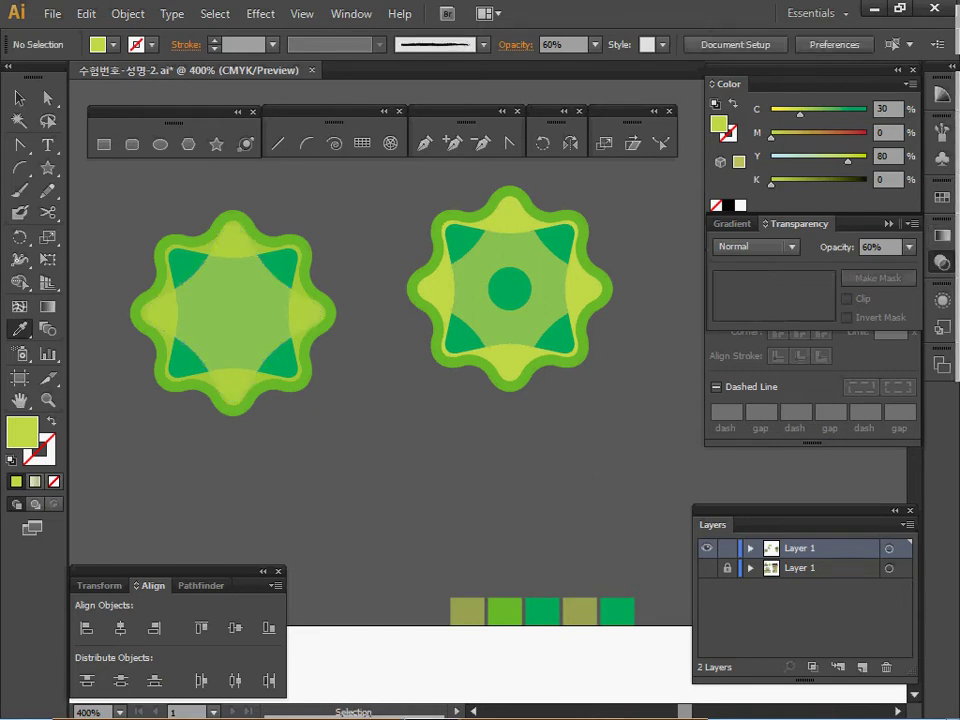
# Draw a small circle at the flower's centre and fill it with the dark green of the rounded star
pyautogui.click(160, 144)
pyautogui.moveTo(228, 311); pyautogui.dragTo(250, 333)
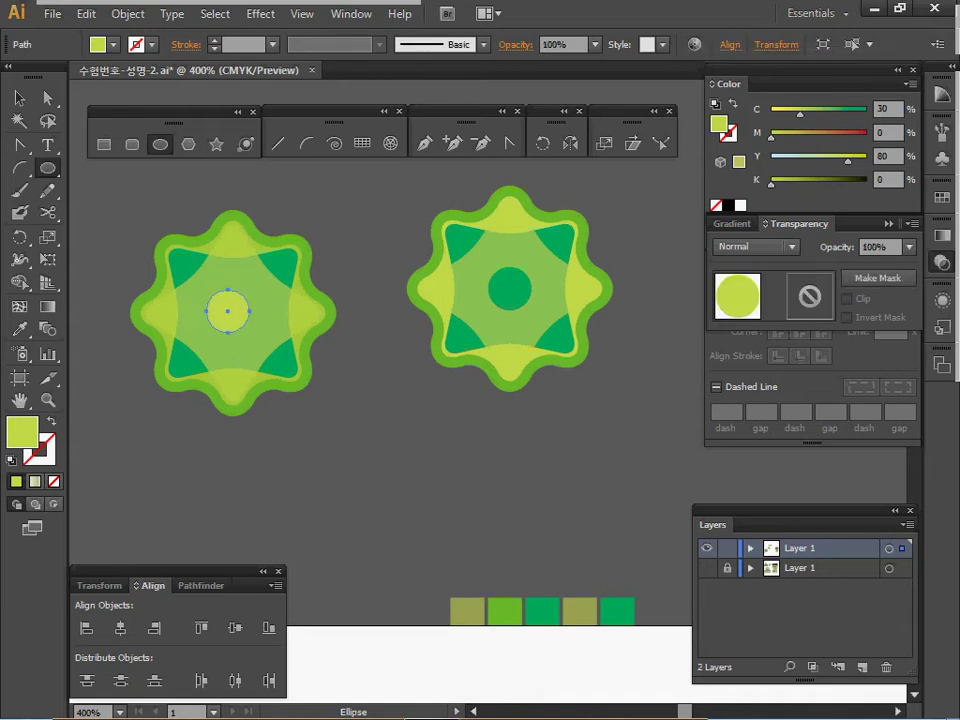
pyautogui.click(19, 329)
pyautogui.click(188, 356)
pyautogui.click(19, 98)
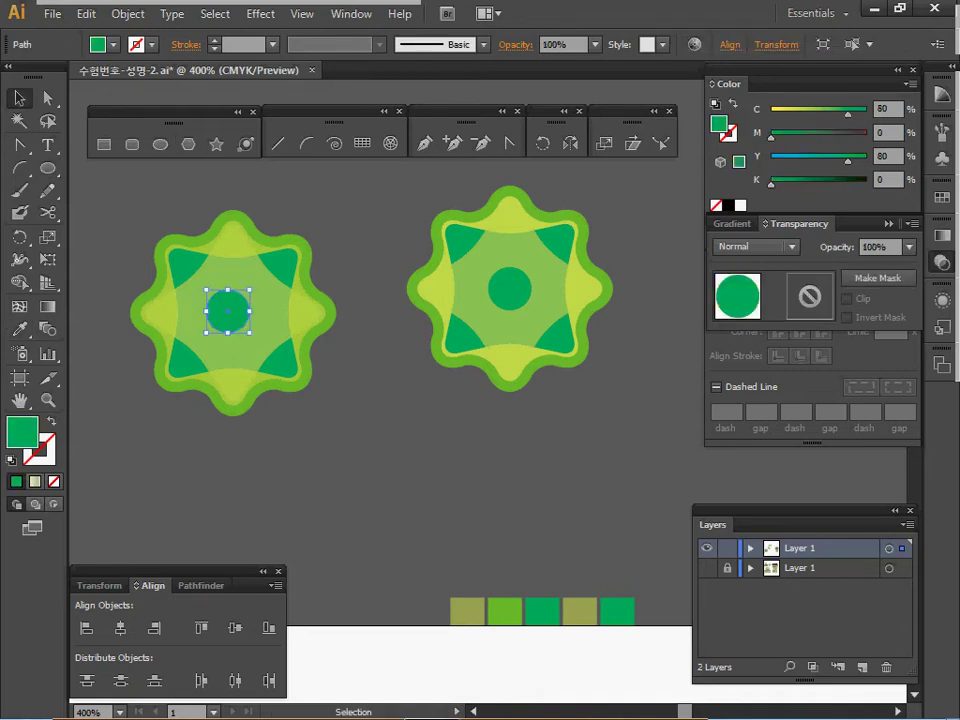
# Centre the circle and all the flower shapes on each other horizontally and vertically, and save the file
pyautogui.hotkey('ctrl', 'a')
pyautogui.click(120, 628)
pyautogui.click(235, 628)
pyautogui.press('a')
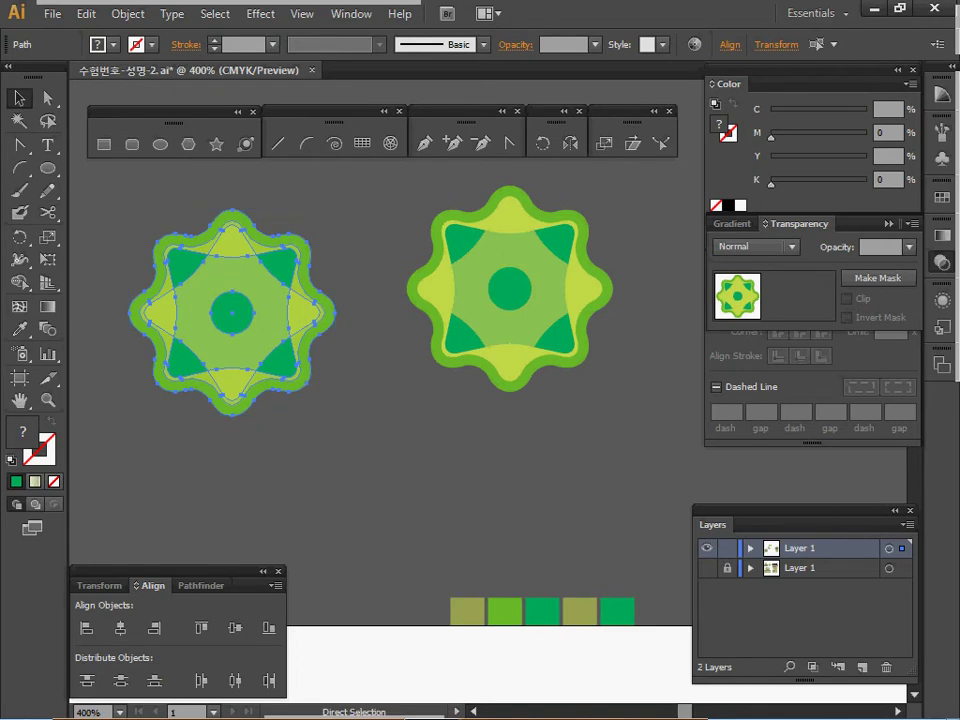
pyautogui.hotkey('ctrl', 's')
pyautogui.press('v')
pyautogui.hotkey('ctrl', 'shift', 'a')
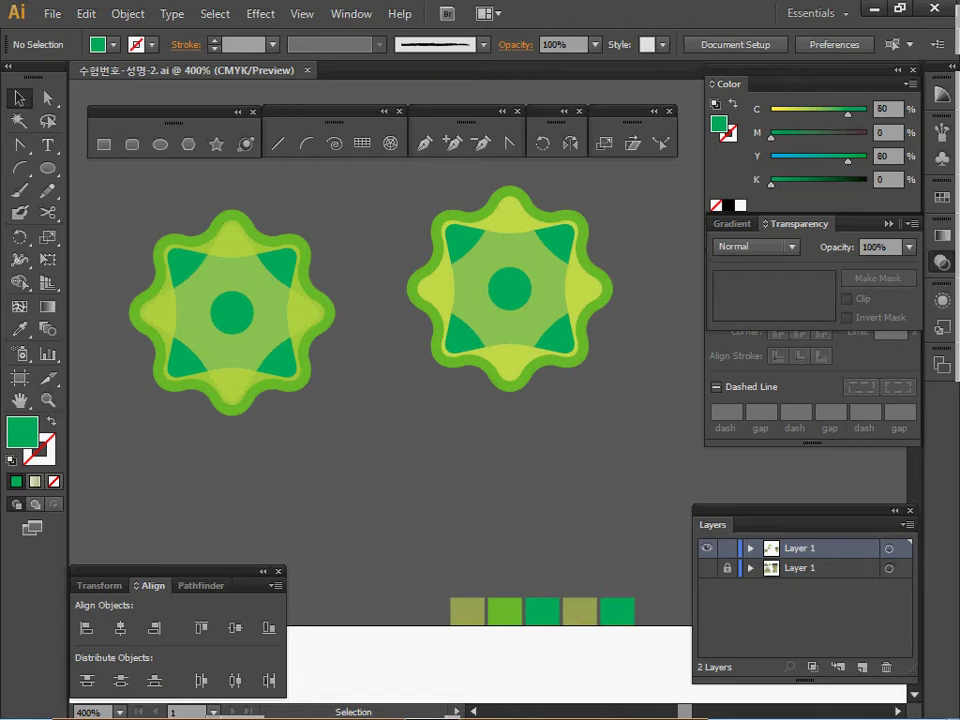
# Draw a square about 23.37 mm wide around the flower from its centre, with no fill and no stroke
pyautogui.moveTo(360, 300); pyautogui.dragTo(388, 322)
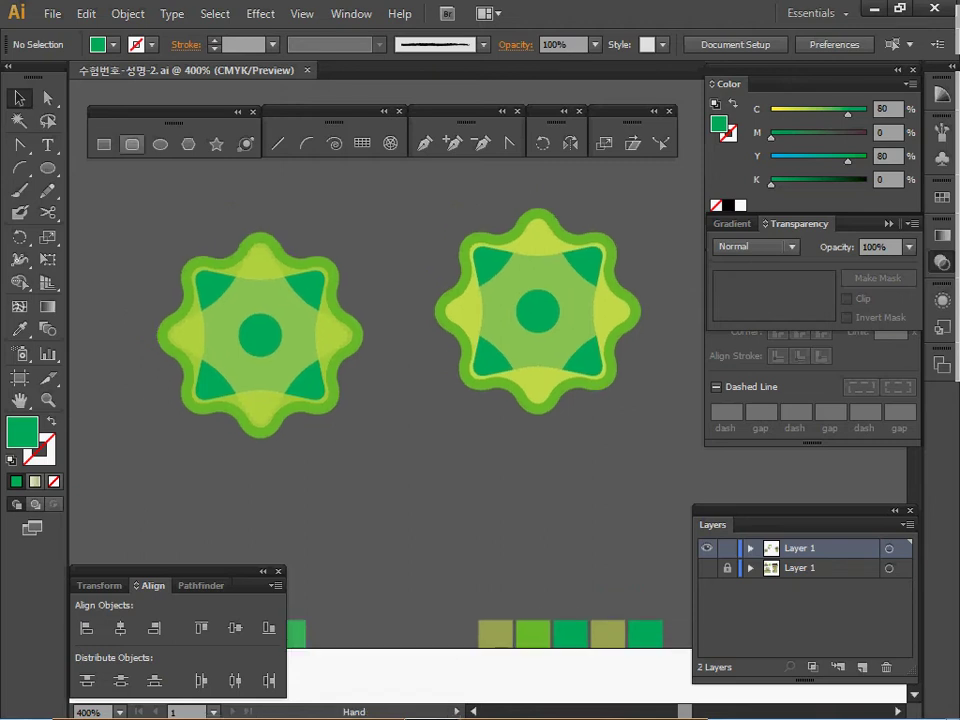
pyautogui.press('m')
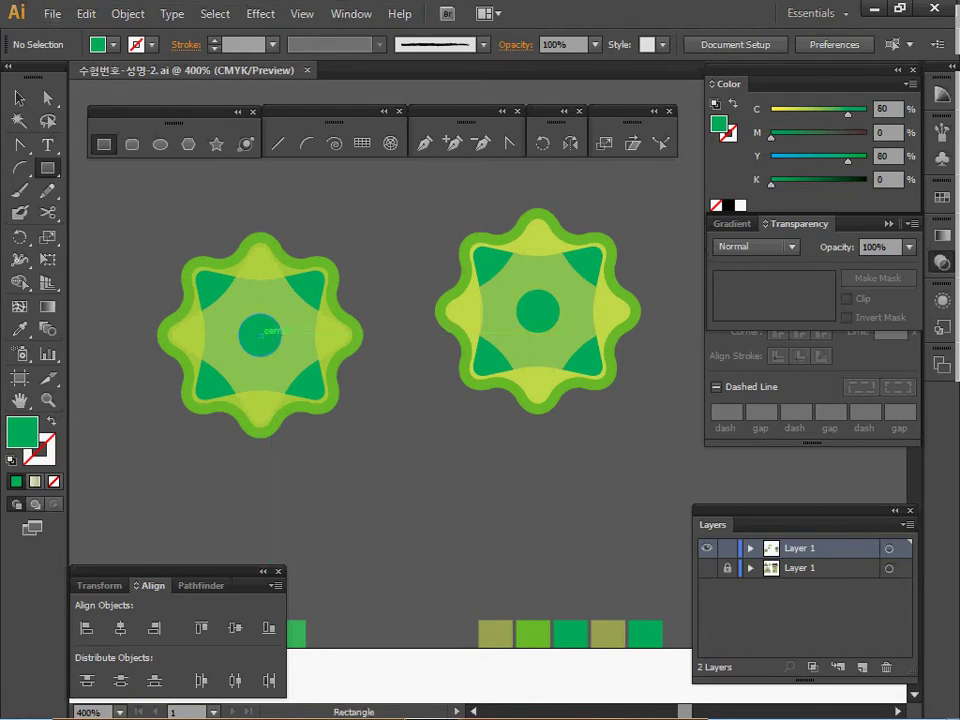
pyautogui.moveTo(260, 335); pyautogui.dragTo(384, 459)
pyautogui.press('d')
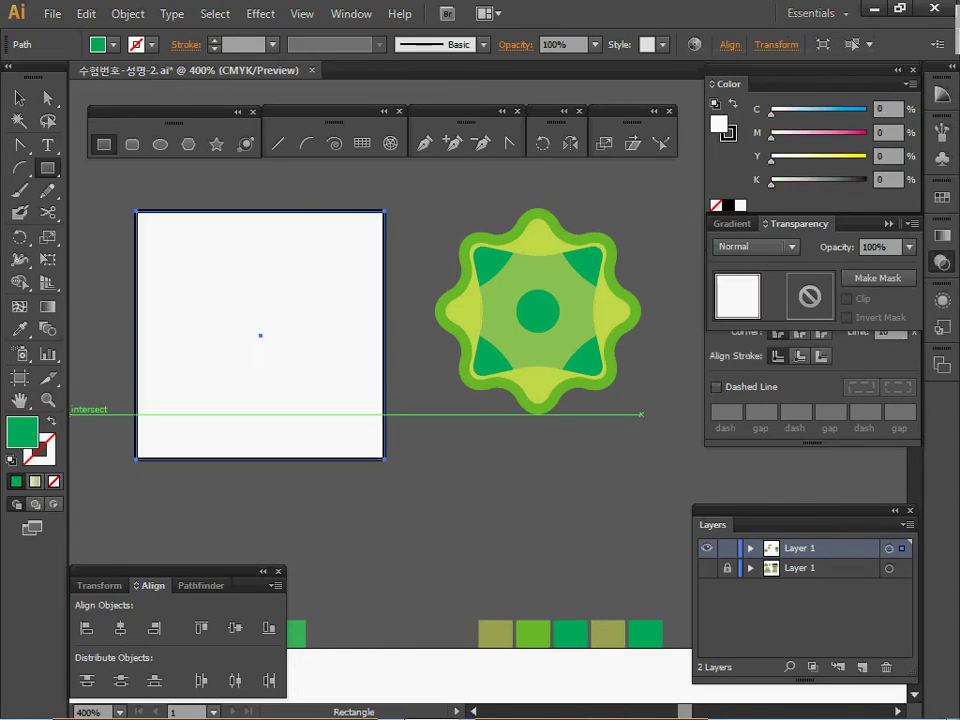
pyautogui.press('/')
pyautogui.hotkey('ctrl', 'F10')
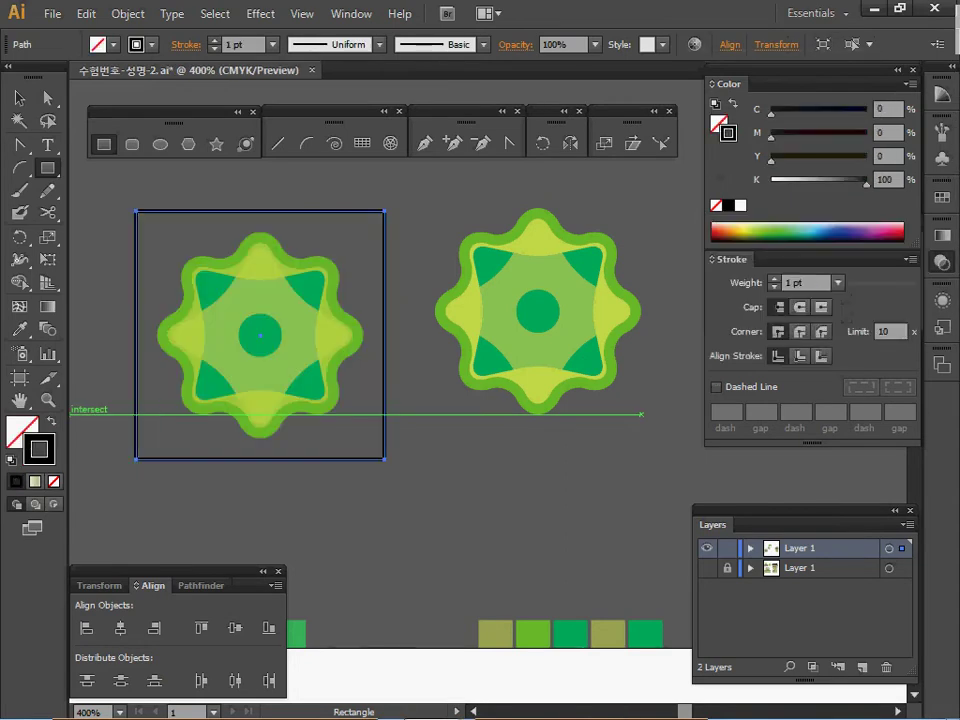
pyautogui.press('x')
pyautogui.press('/')
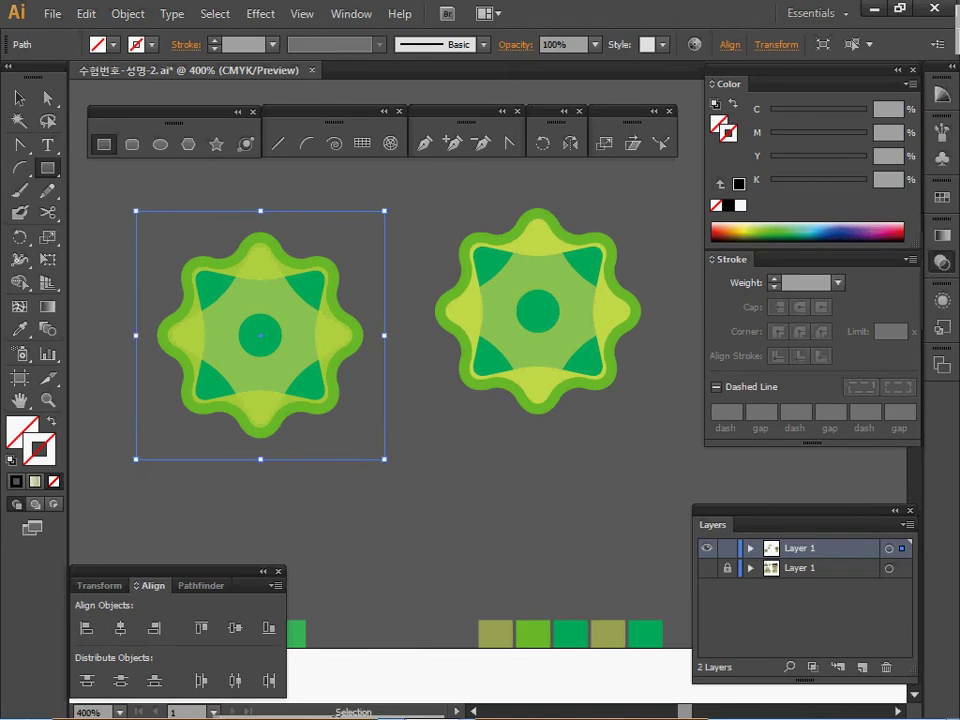
# Make a pattern named 별 문양 from the flower and its bounding square, and leave pattern editing
pyautogui.moveTo(111, 191); pyautogui.dragTo(330, 454)
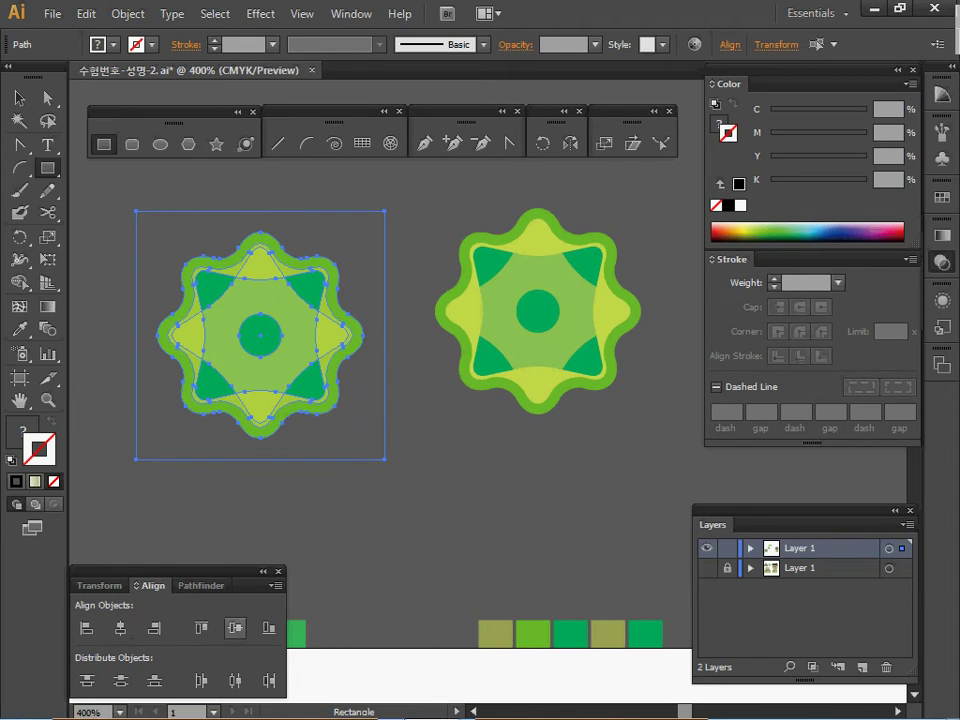
pyautogui.click(128, 13)
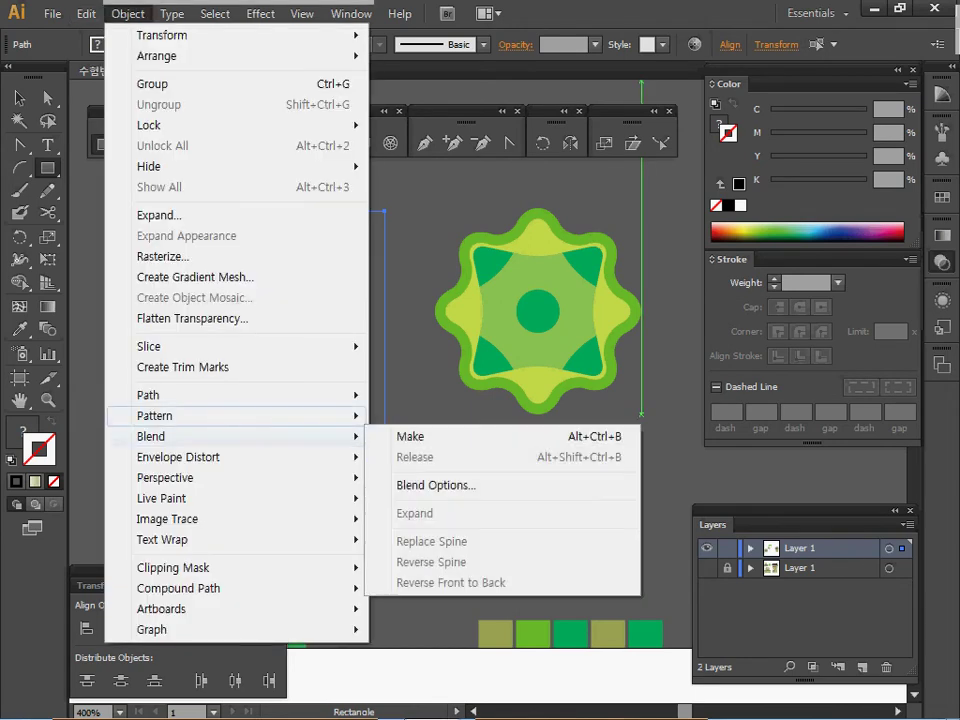
pyautogui.moveTo(155, 415)
pyautogui.click(410, 415)
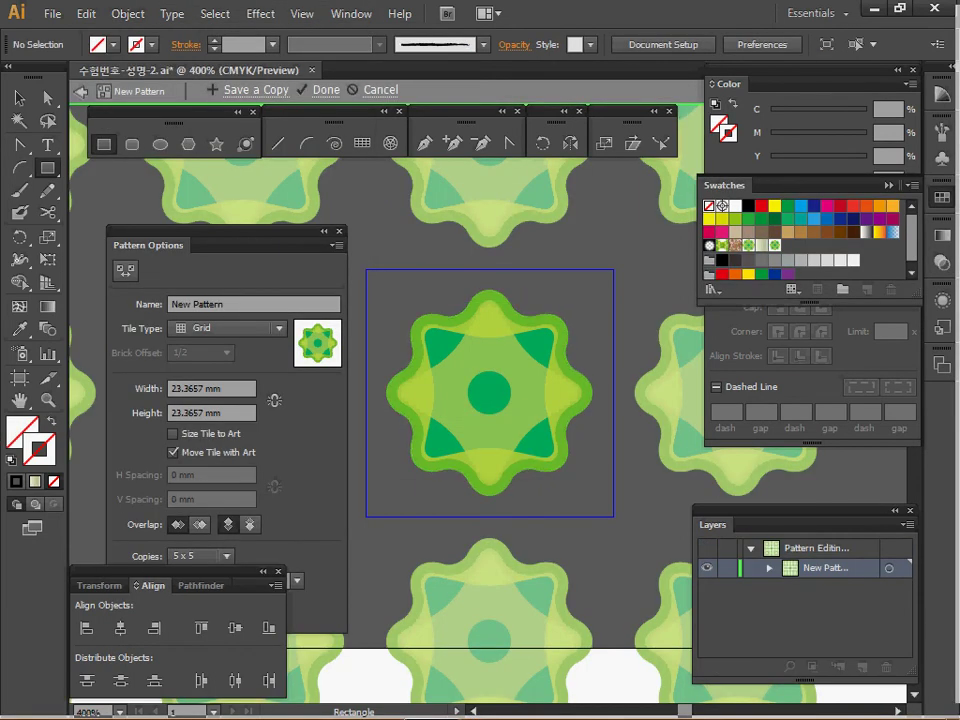
pyautogui.click(253, 304)
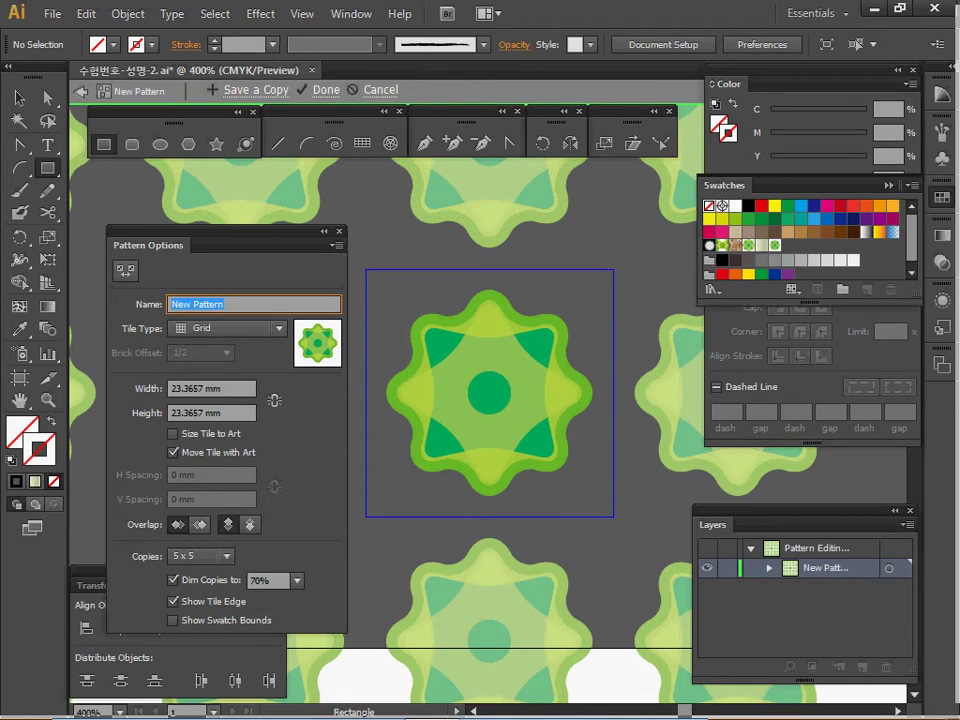
pyautogui.write('패 문야ㅇ')
pyautogui.press('Return')
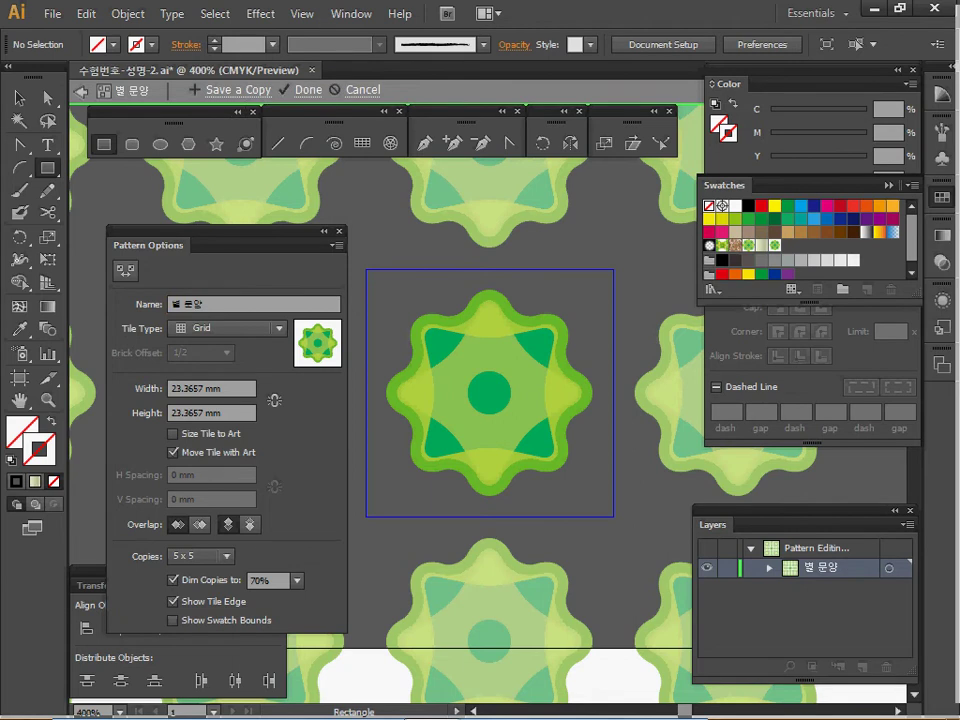
pyautogui.press('Escape')
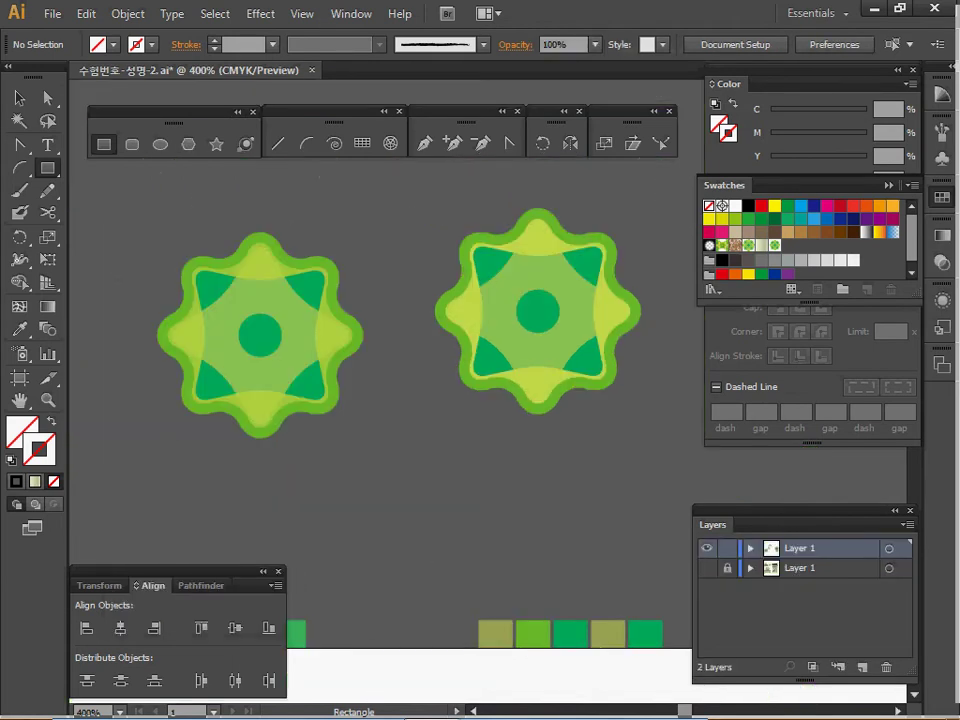
# Delete the unfilled bounding square around the original flower
pyautogui.press('ctrl')
pyautogui.moveTo(430, 523); pyautogui.dragTo(198, 454)
pyautogui.press('Delete')
pyautogui.press('ctrl')
# Move the finished flower onto the artboard beside the koala head and save the file
pyautogui.moveTo(357, 468); pyautogui.dragTo(357, 468)
pyautogui.hotkey('ctrl', '-')
pyautogui.moveTo(450, 394); pyautogui.dragTo(404, 214)
pyautogui.moveTo(276, 188); pyautogui.dragTo(518, 500)
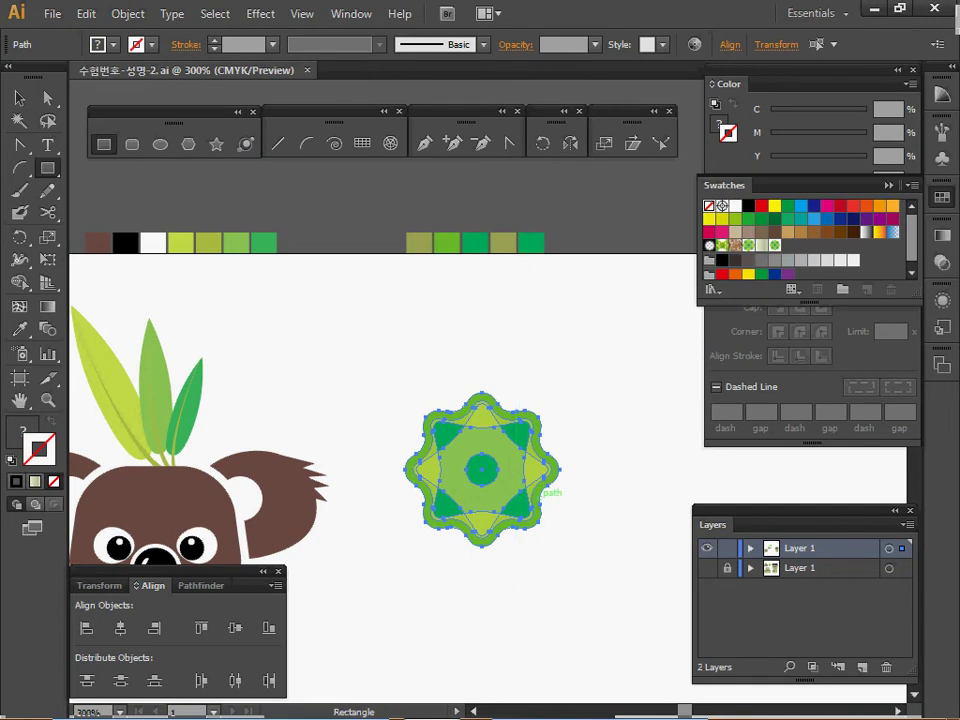
# Create a 66 × 33 mm rectangle on the artboard below the koala head, beside the package reference
pyautogui.moveTo(548, 487); pyautogui.dragTo(773, 122)
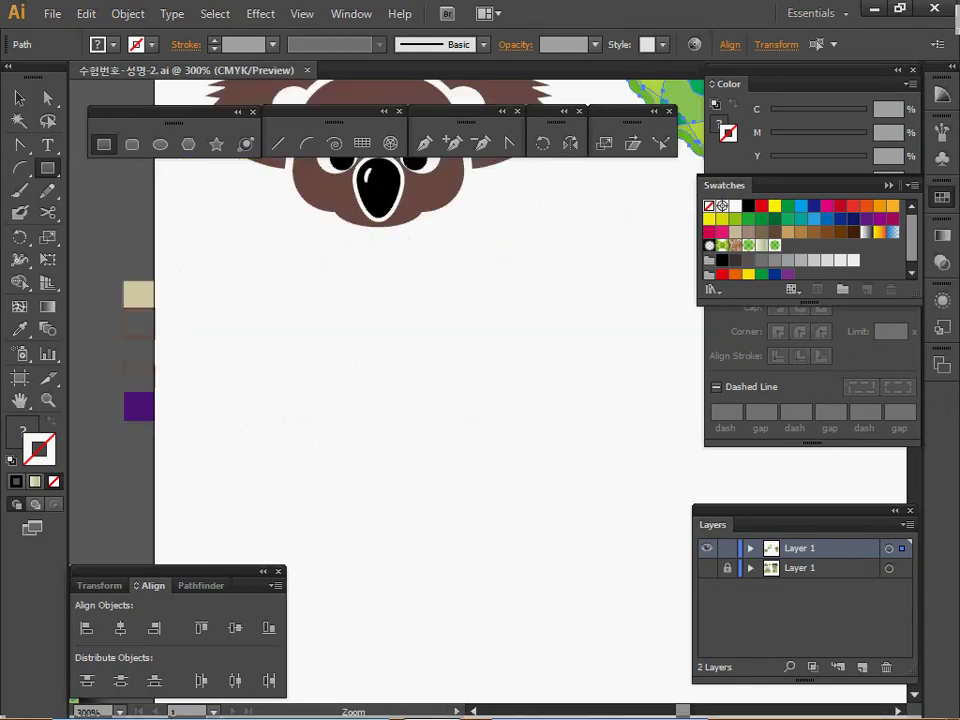
pyautogui.hotkey('ctrl', '-')
pyautogui.moveTo(474, 485); pyautogui.dragTo(721, 445)
pyautogui.moveTo(525, 401); pyautogui.dragTo(486, 390)
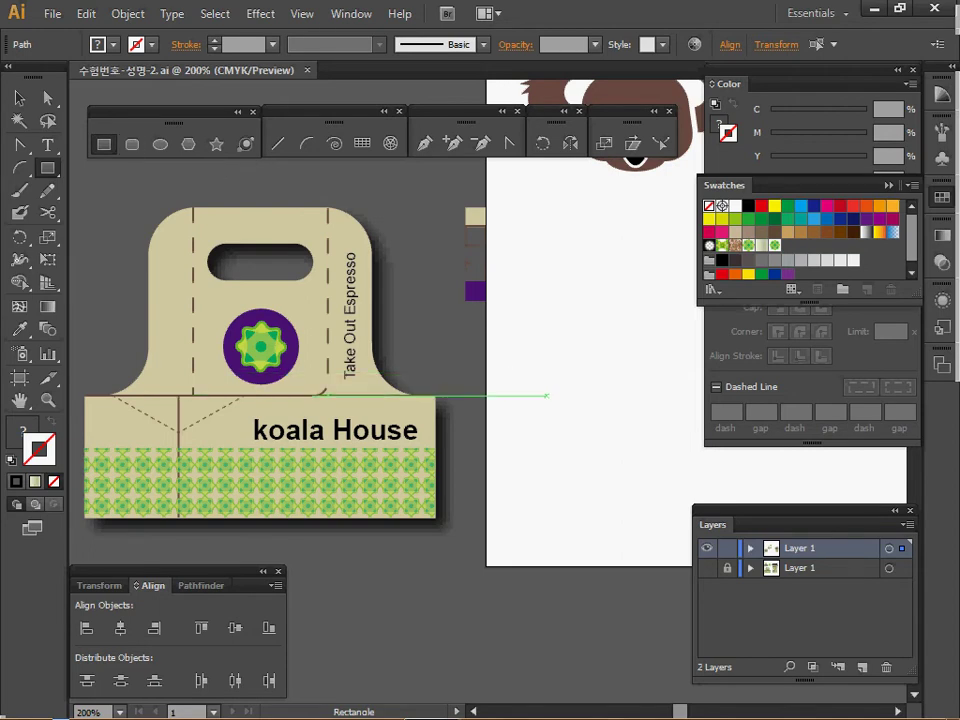
pyautogui.click(546, 396)
pyautogui.write('66')
pyautogui.press('Tab')
pyautogui.write('33')
pyautogui.press('Return')
pyautogui.moveTo(550, 392); pyautogui.dragTo(414, 381)
pyautogui.moveTo(482, 380); pyautogui.dragTo(484, 350)
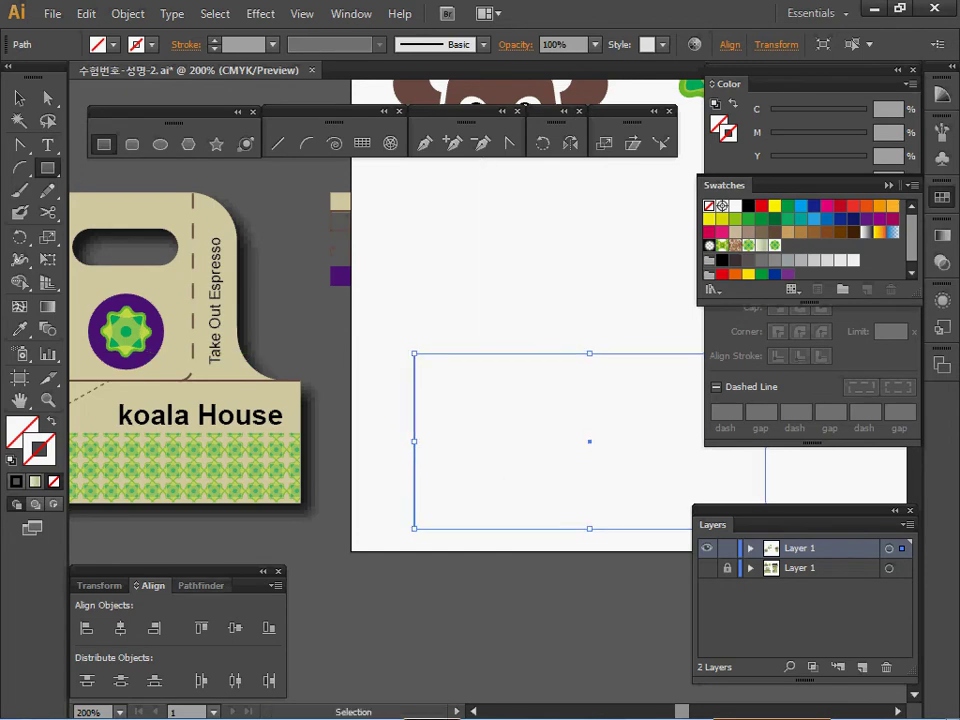
# Give the 66 × 33 mm rectangle the default white fill and black 1 pt stroke, move it up about 4 mm, and save the file
pyautogui.click(100, 585)
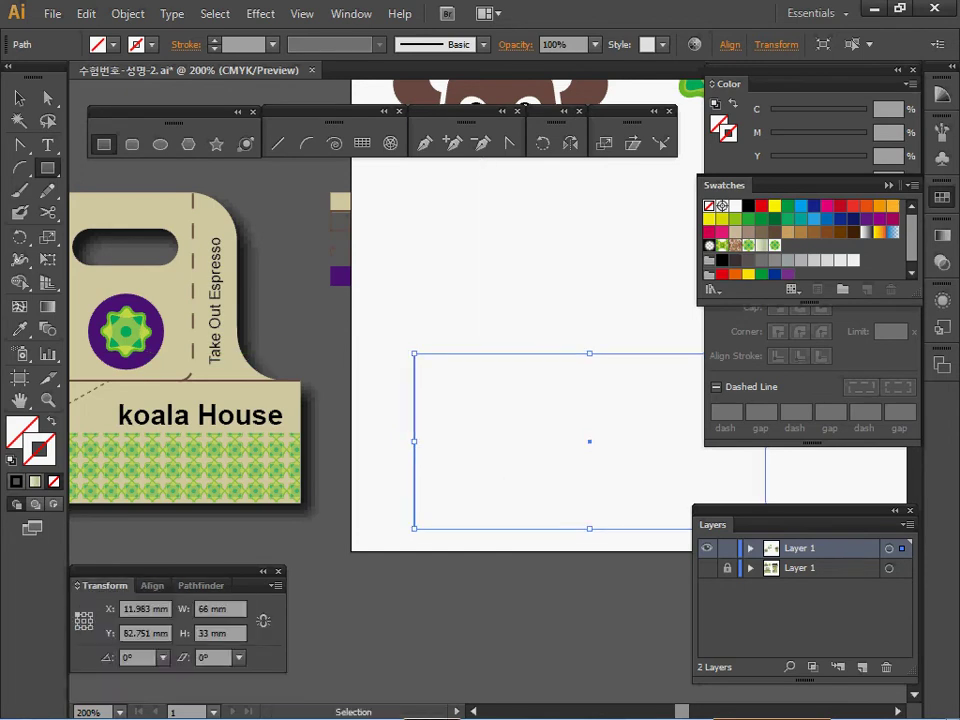
pyautogui.press('m')
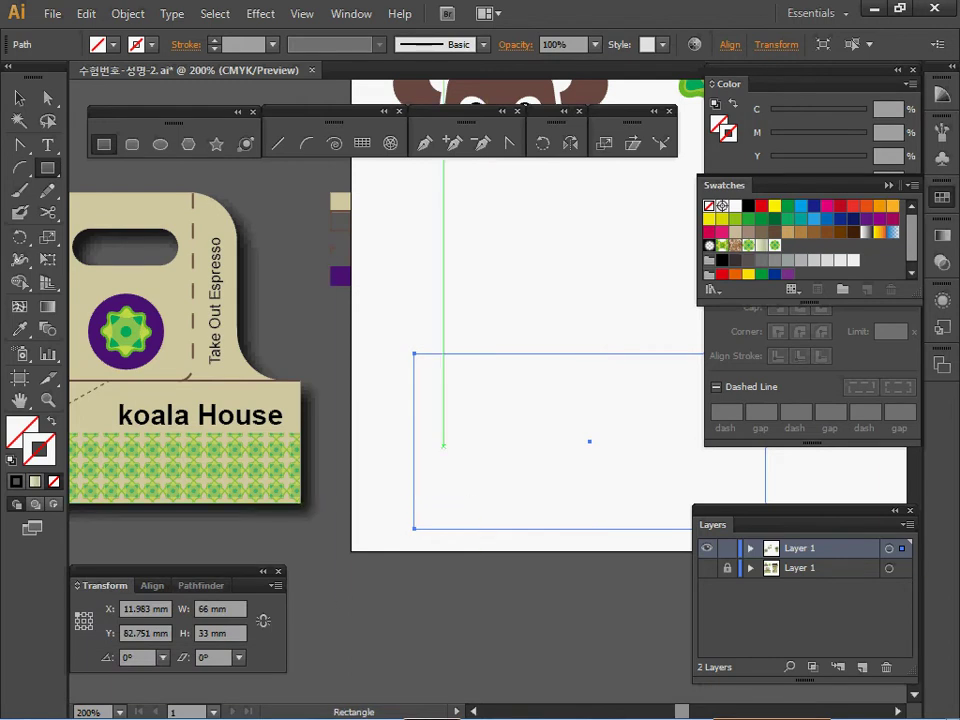
pyautogui.press('d')
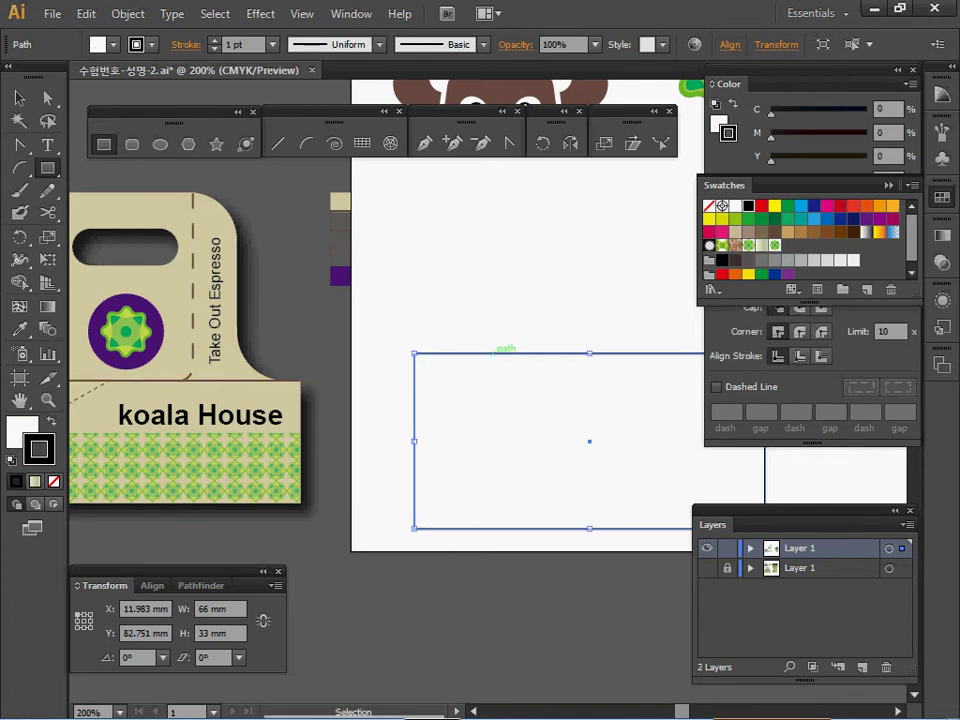
pyautogui.moveTo(490, 353); pyautogui.dragTo(491, 328)
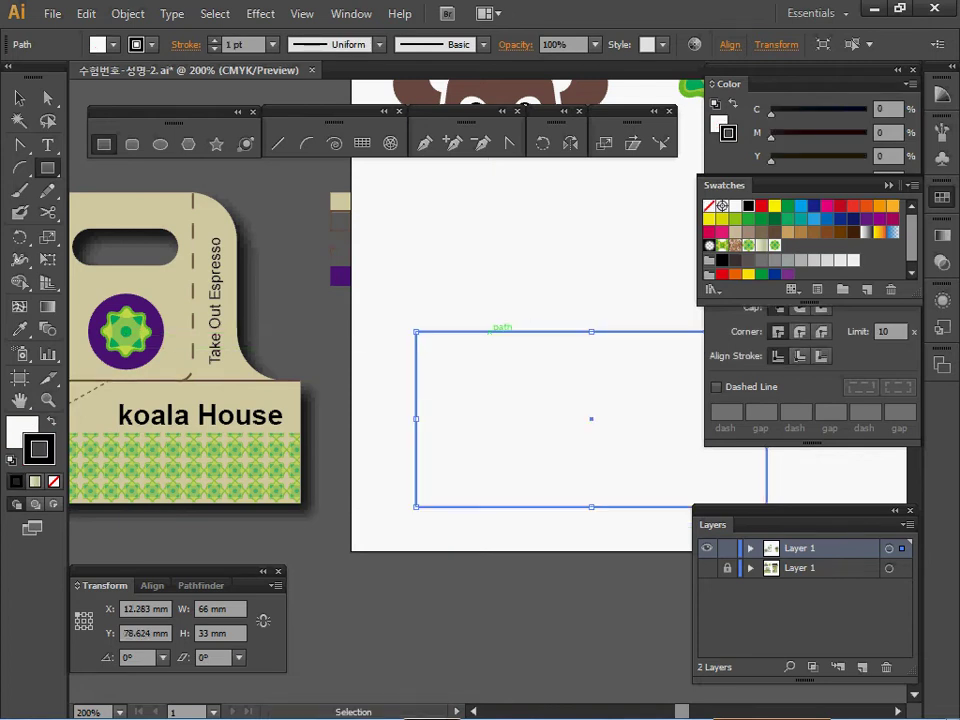
pyautogui.hotkey('ctrl', 's')
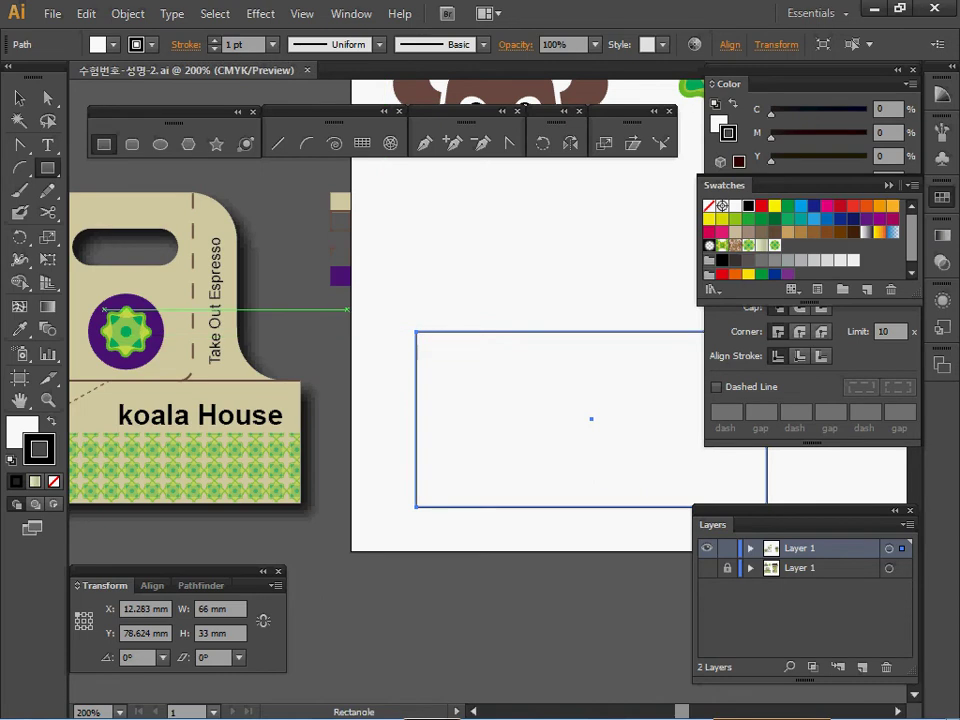
# Create a 42 × 35 mm rounded rectangle with a 9 mm corner radius, overlapping the upper part of the package rectangle
pyautogui.click(131, 144)
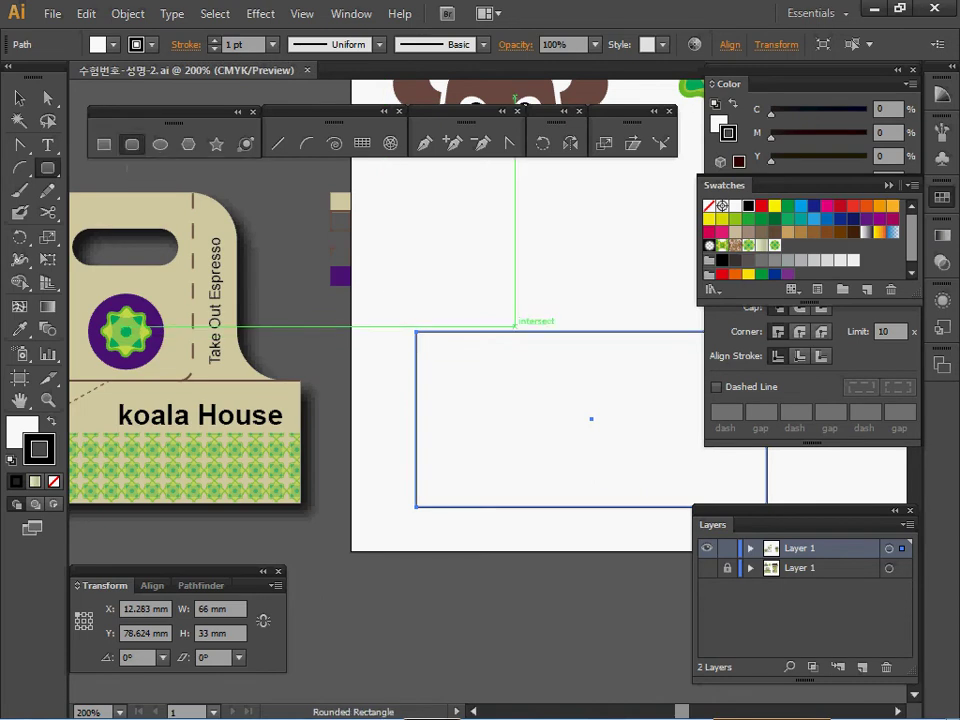
pyautogui.click(473, 208)
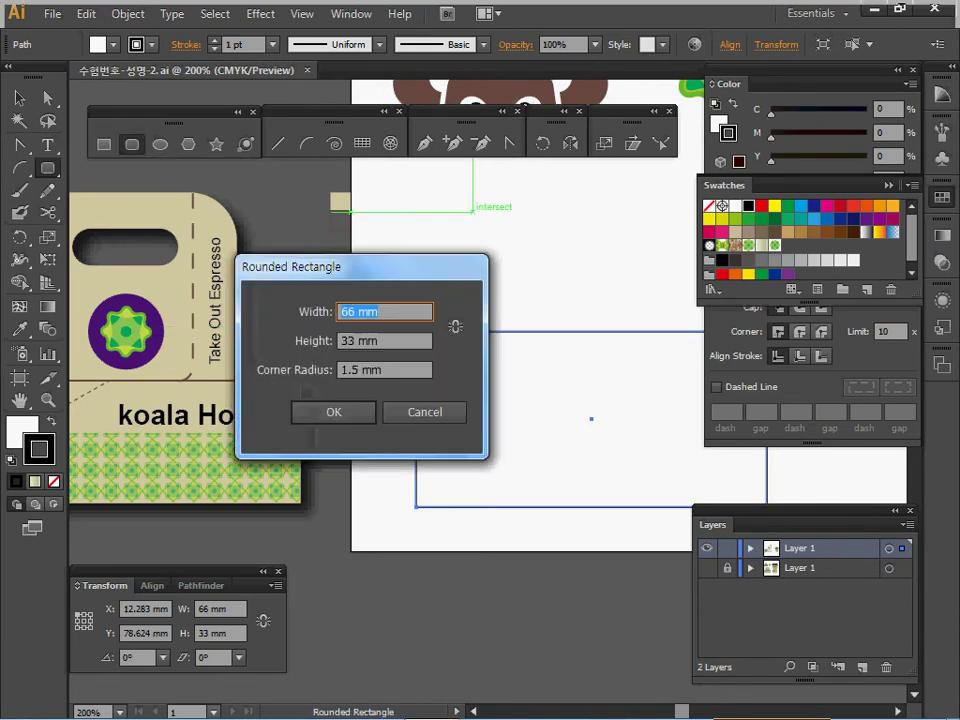
pyautogui.write('42')
pyautogui.press('Tab')
pyautogui.write('35')
pyautogui.press('Tab')
pyautogui.write('9')
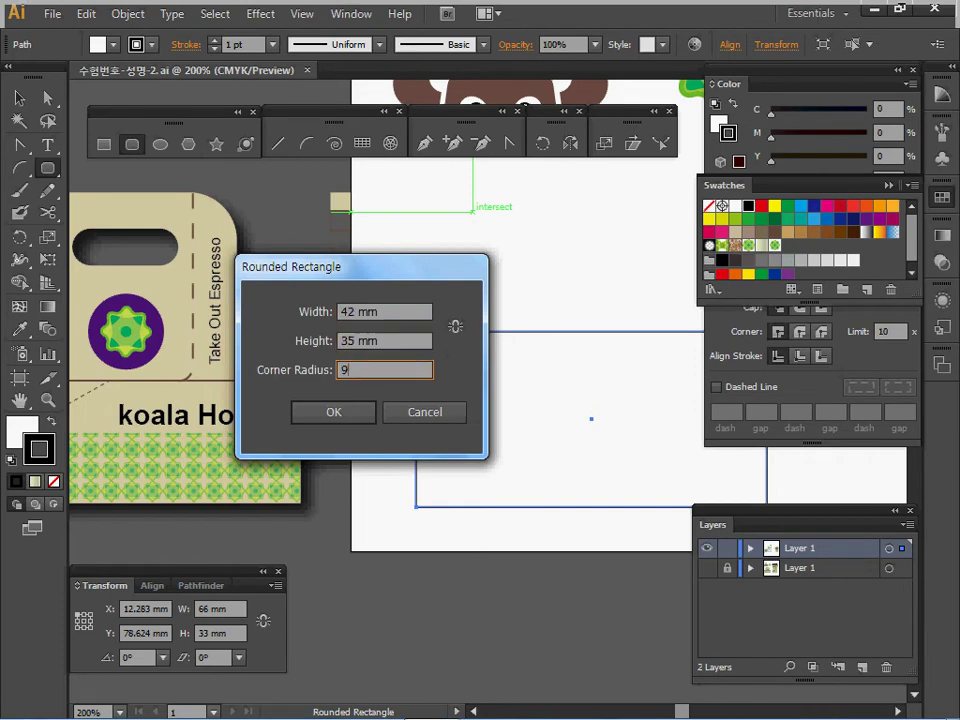
pyautogui.press('Return')
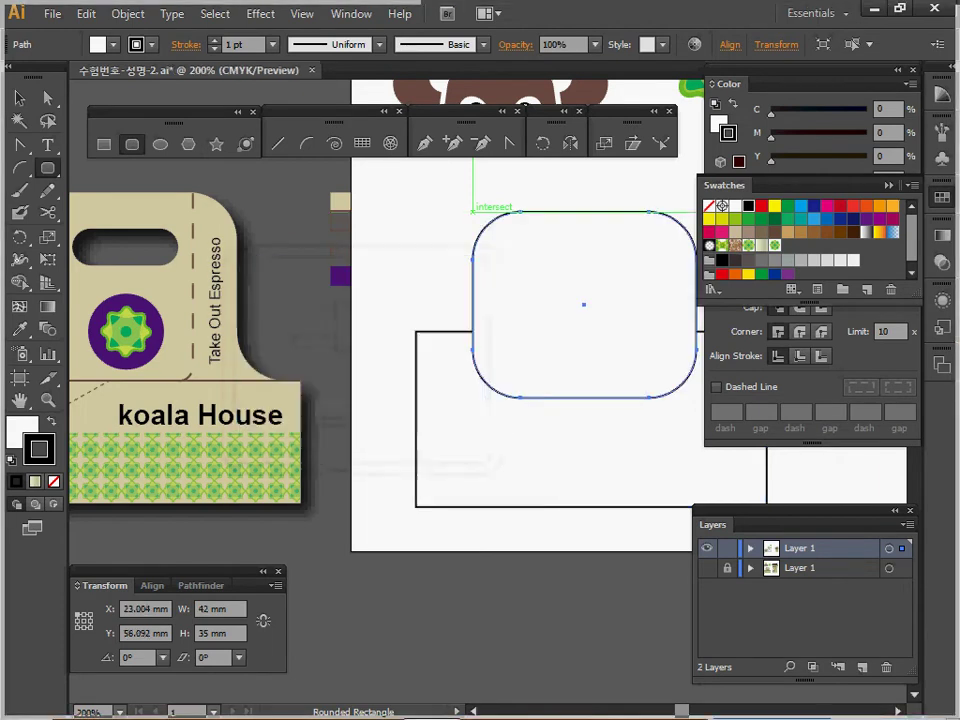
# Nudge the rounded rectangle up about 2.8 mm so only its lower end overlaps the package rectangle
pyautogui.moveTo(435, 293); pyautogui.dragTo(351, 298)
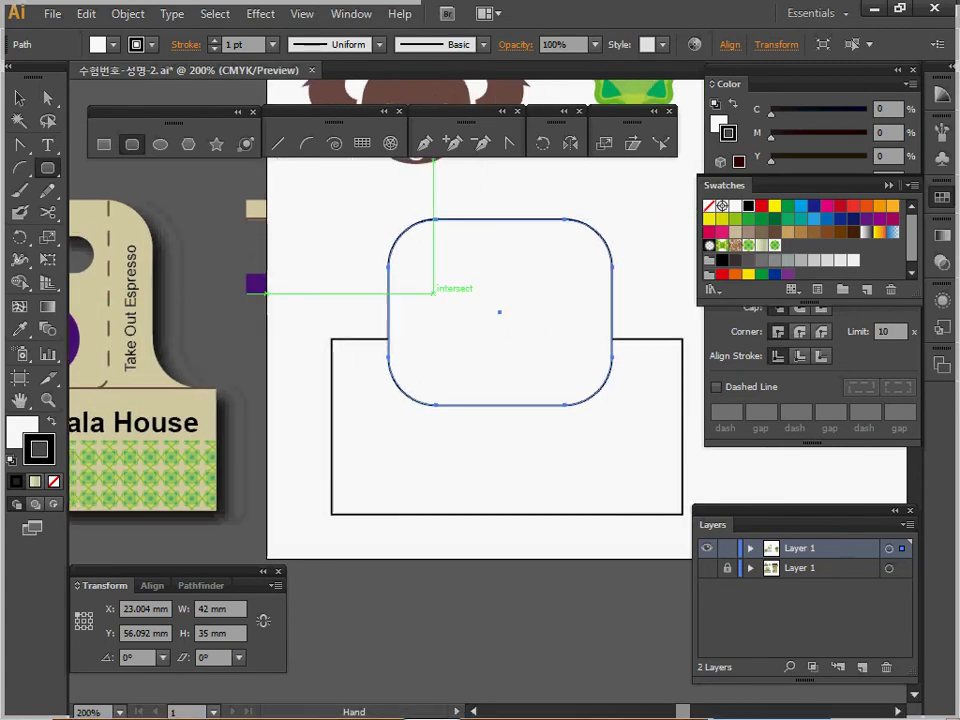
pyautogui.press('Up')
pyautogui.press('Up')
pyautogui.press('Up')
pyautogui.press('Up')
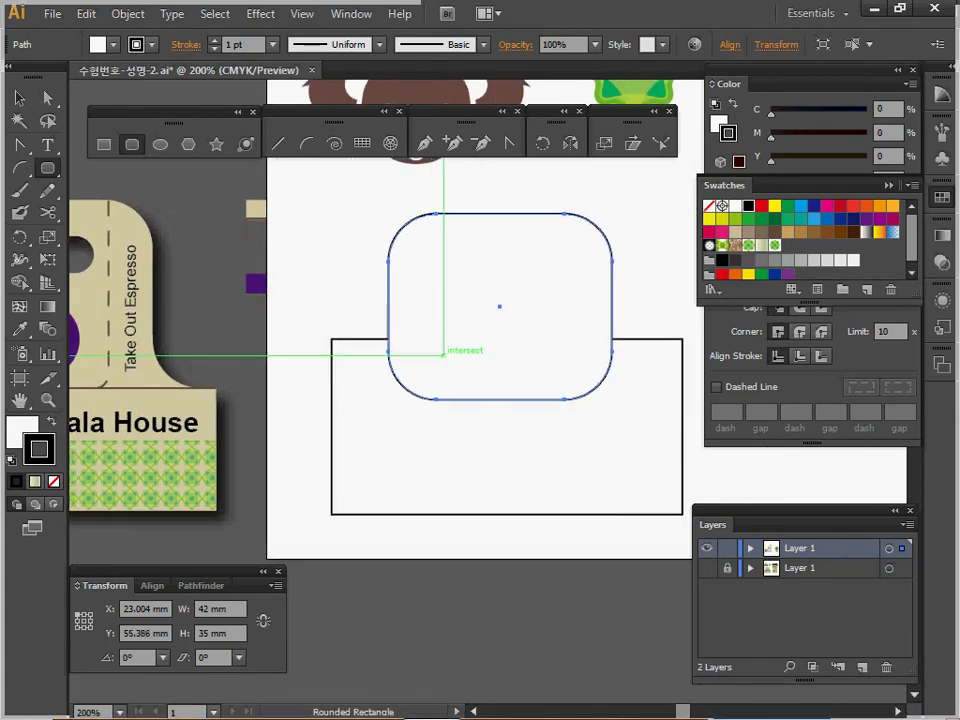
pyautogui.press('Up')
pyautogui.press('Up')
pyautogui.press('Up')
pyautogui.press('Up')
# Select the rounded rectangle and the package rectangle and align their centres horizontally
pyautogui.press('ctrl')
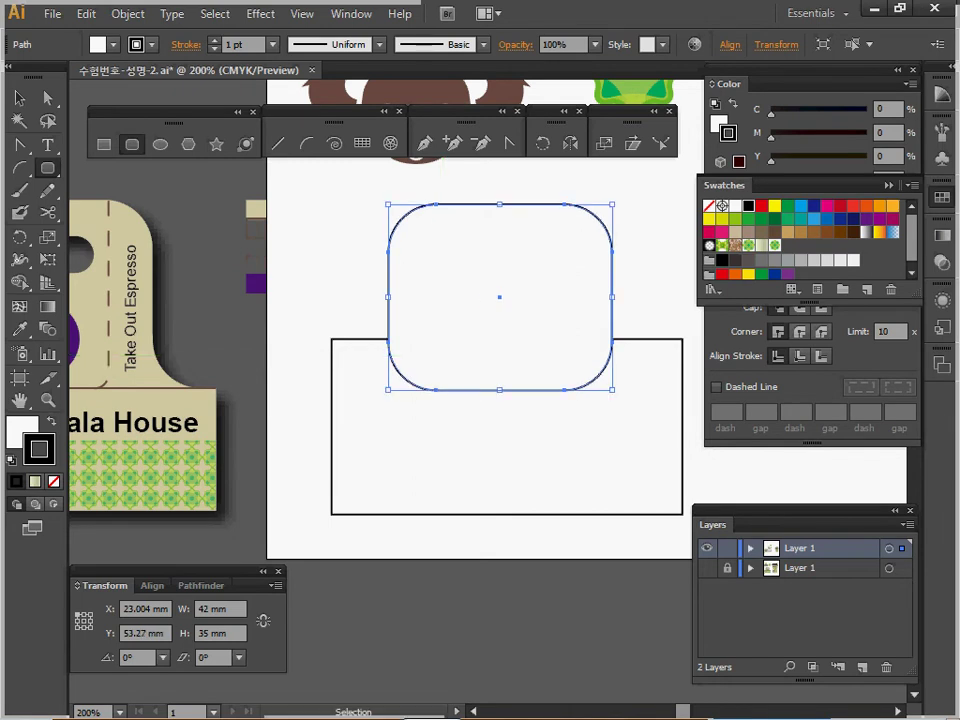
pyautogui.moveTo(292, 196); pyautogui.dragTo(514, 388)
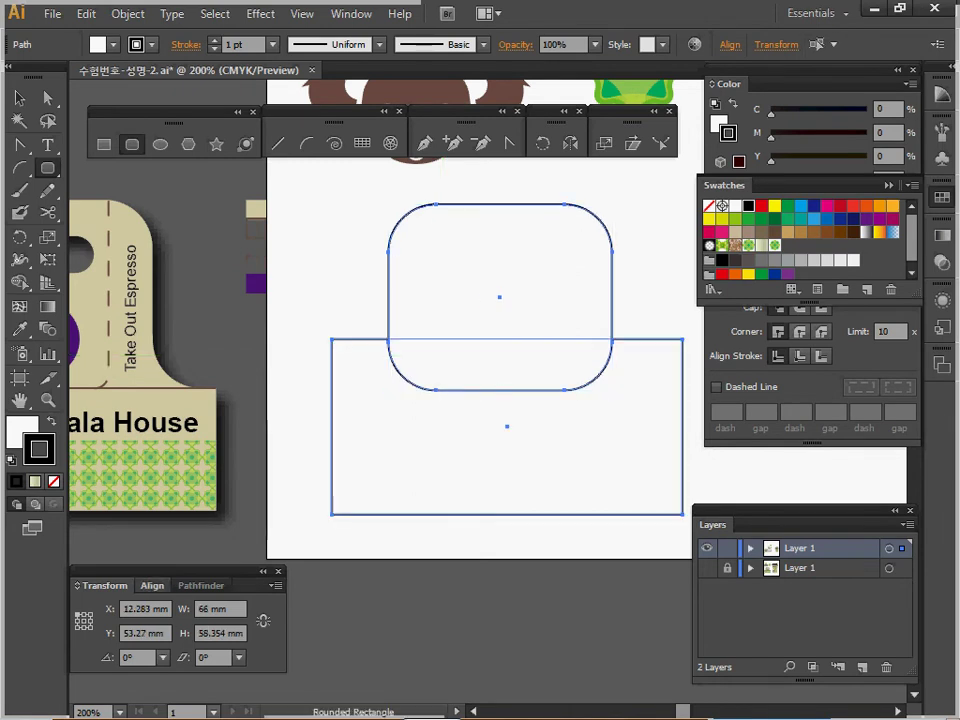
pyautogui.click(152, 585)
pyautogui.click(120, 628)
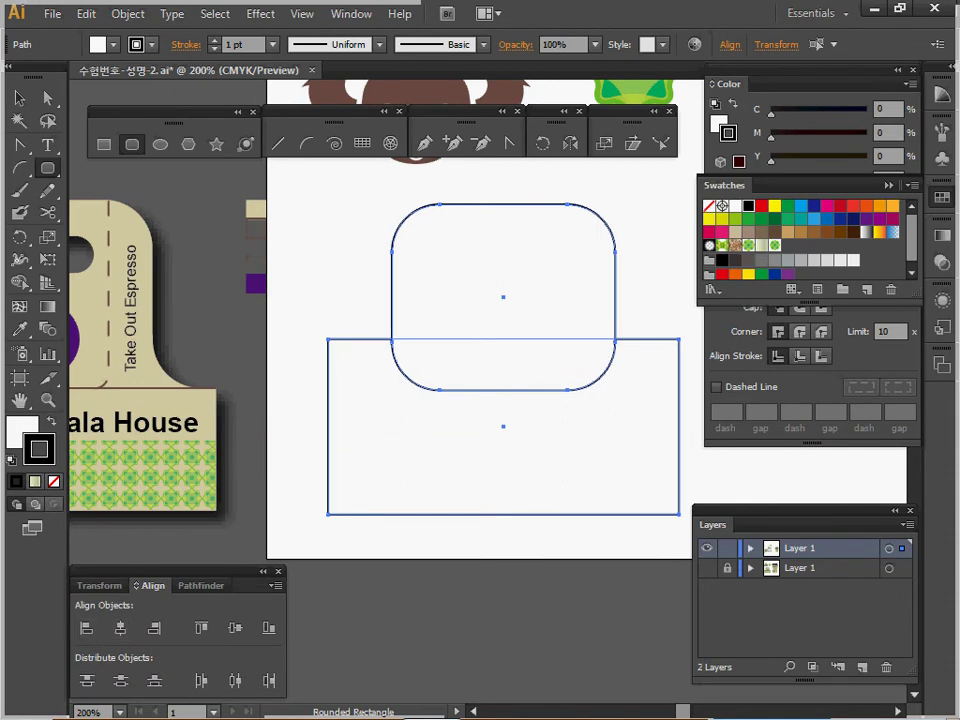
# Unite the two aligned shapes into a single package outline and save the file
pyautogui.click(196, 585)
pyautogui.click(86, 628)
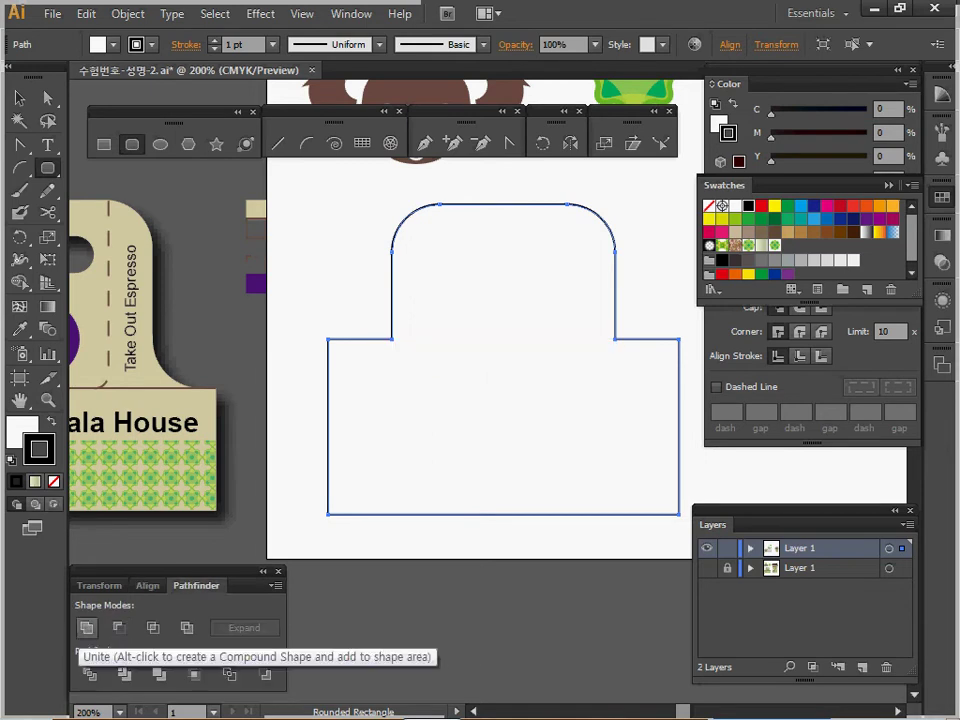
pyautogui.hotkey('ctrl', 's')
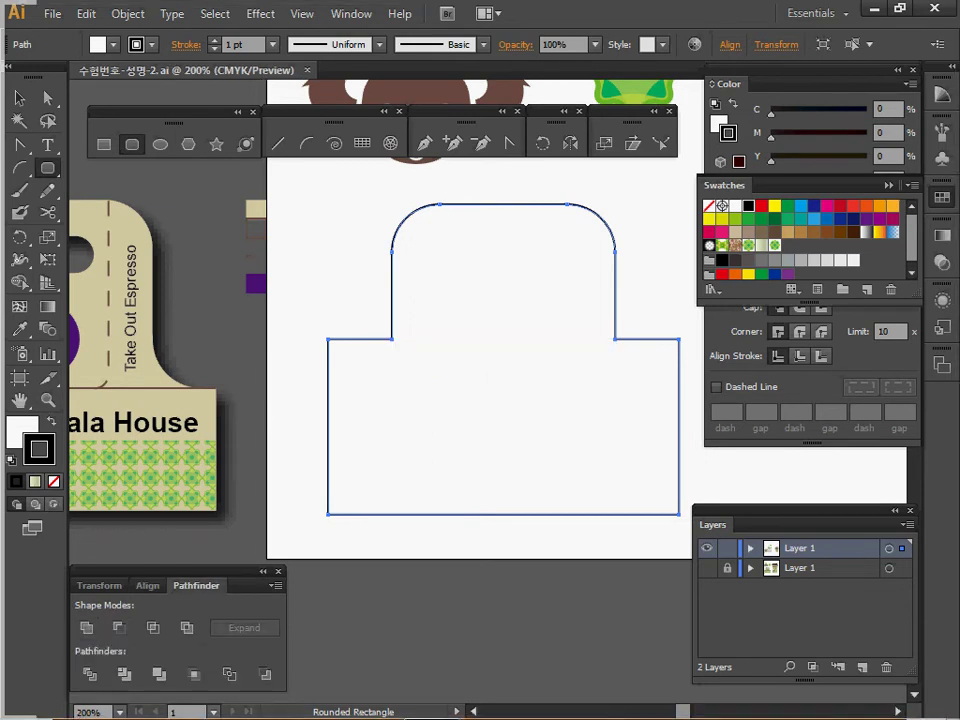
# Create a 20 × 7 mm rounded rectangle with an 8 mm corner radius near the top of the package outline for the handle hole
pyautogui.press('space')
pyautogui.moveTo(486, 379); pyautogui.dragTo(486, 390)
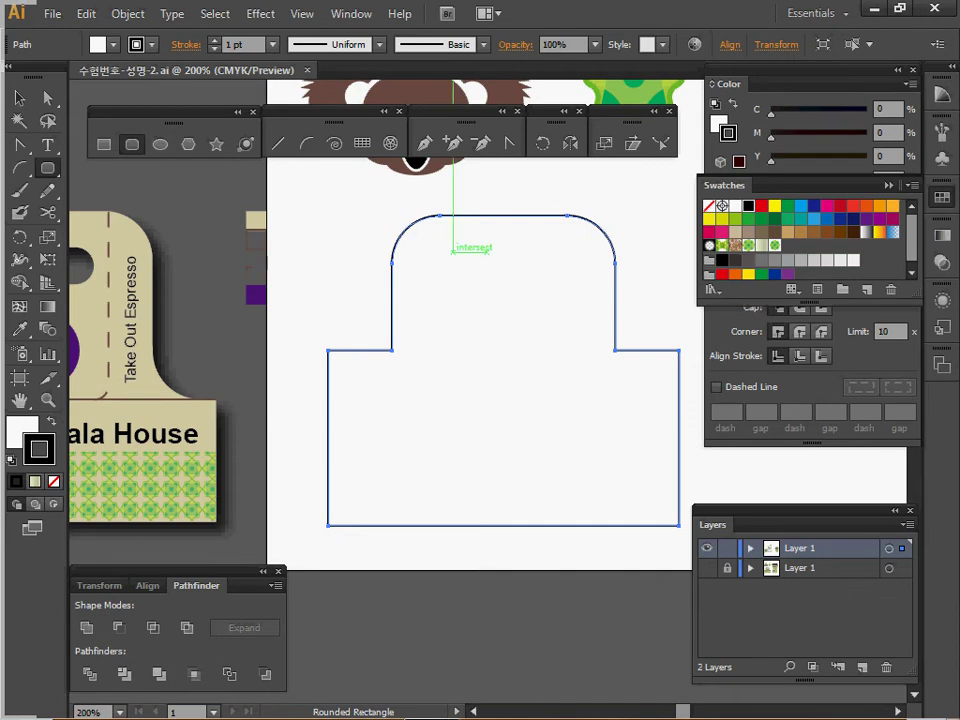
pyautogui.click(453, 249)
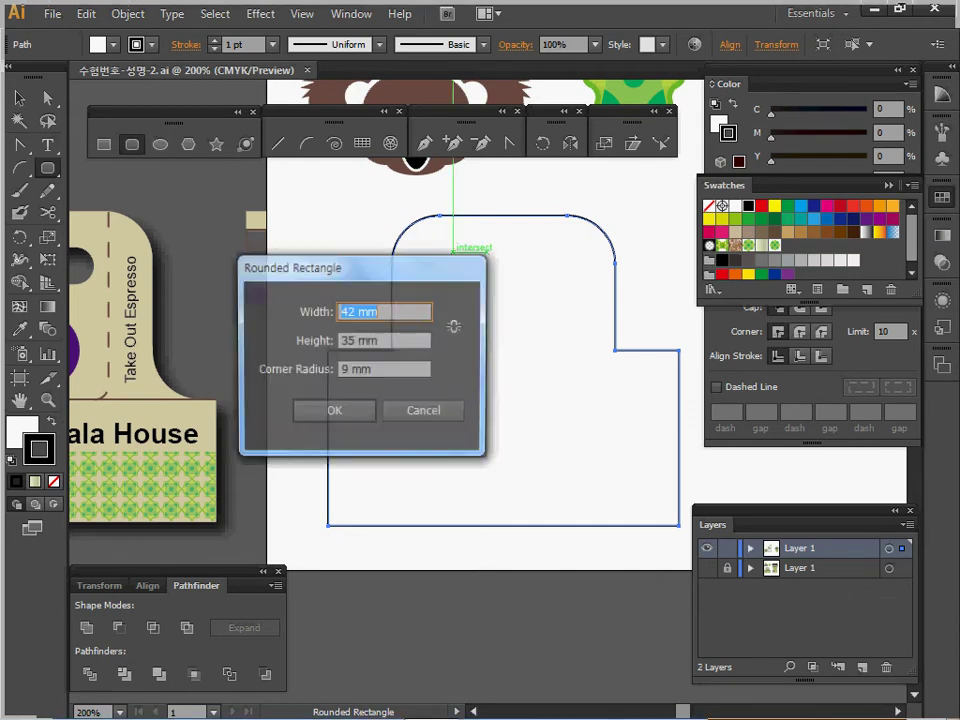
pyautogui.write('20')
pyautogui.press('Tab')
pyautogui.write('7')
pyautogui.press('Tab')
pyautogui.write('8')
pyautogui.press('Return')
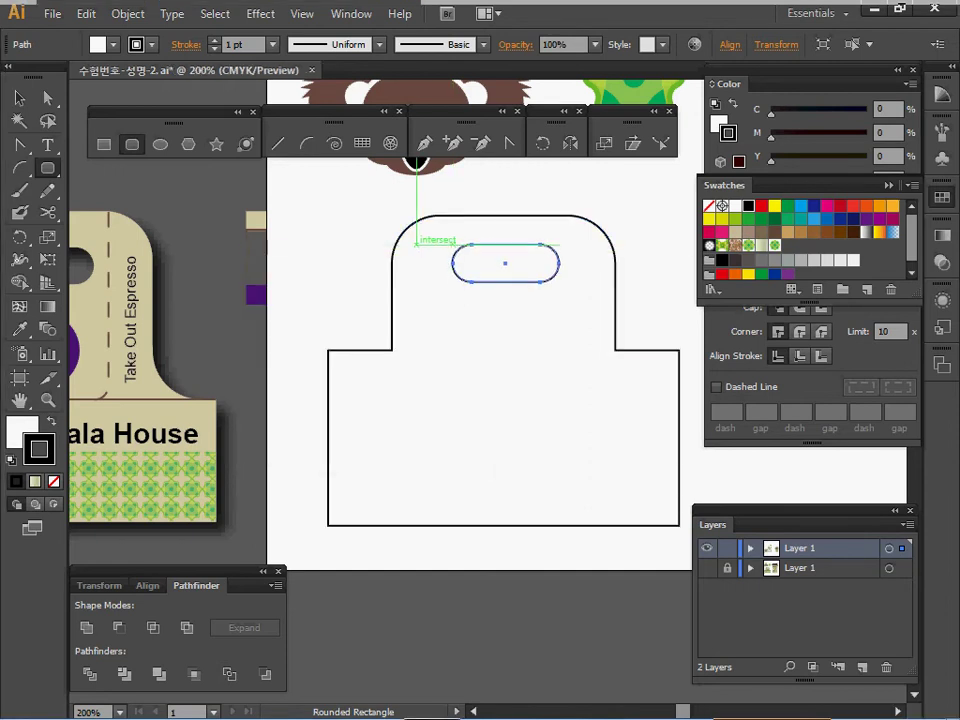
# Center the handle slot horizontally on the carrier outline
pyautogui.press('v')
pyautogui.moveTo(343, 214); pyautogui.dragTo(456, 248)
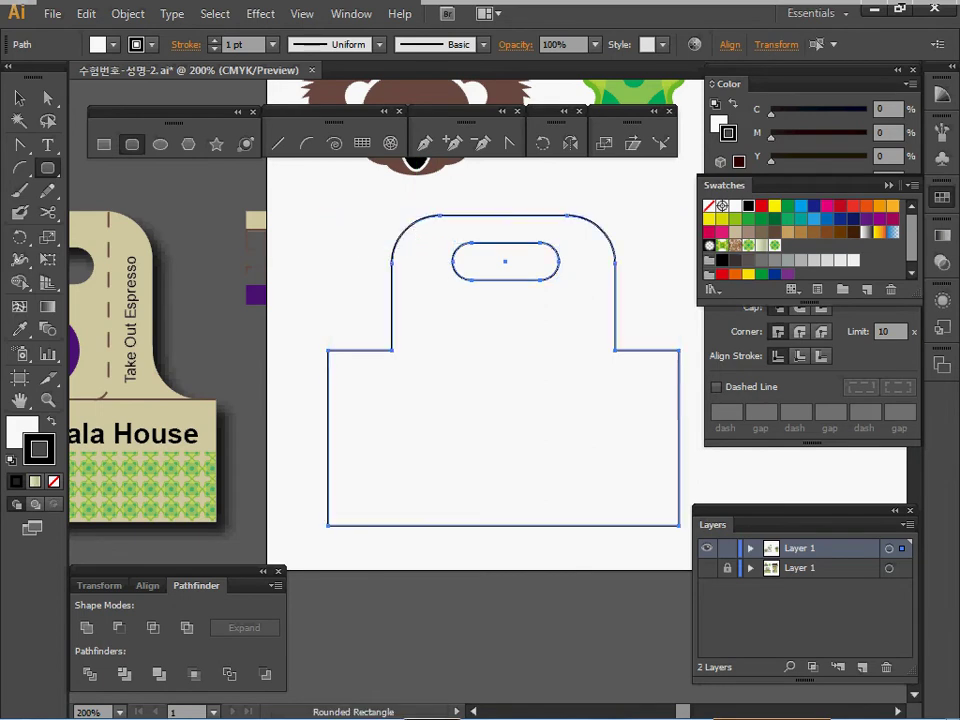
pyautogui.click(147, 585)
pyautogui.click(120, 627)
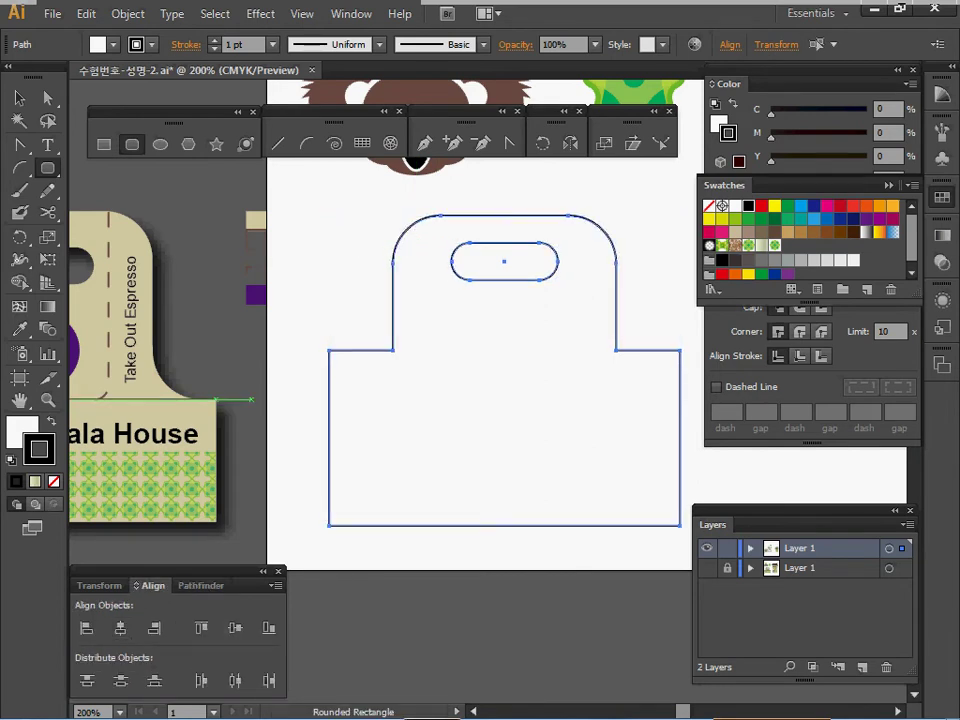
pyautogui.press('ctrl')
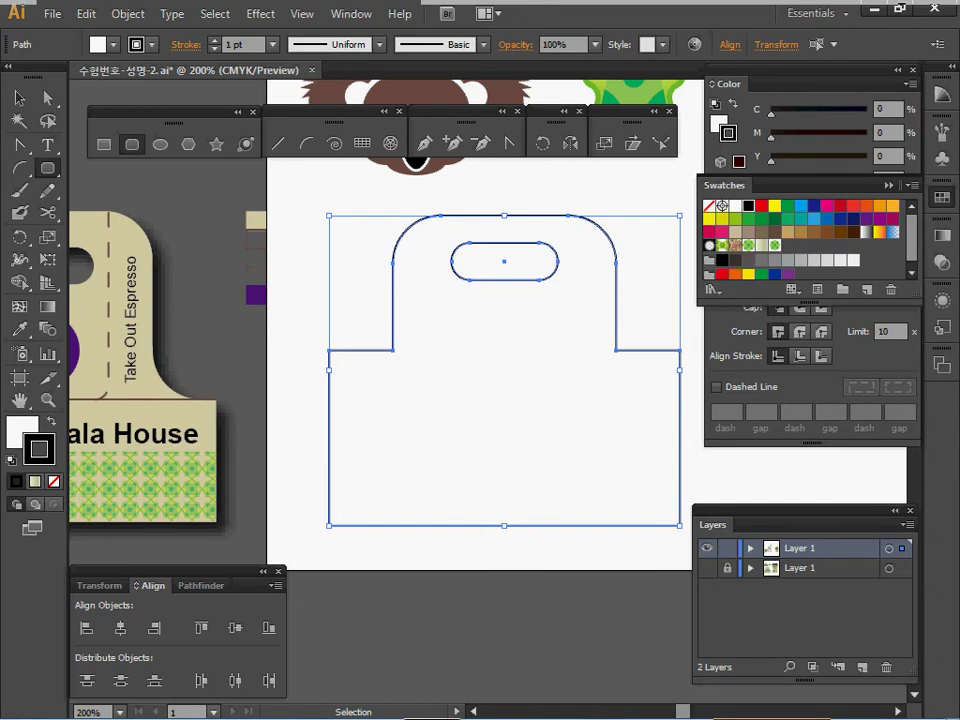
# Nudge the handle slot slightly down inside the carrier outline and deselect it
pyautogui.hotkey('ctrl', 'shift', 'a')
pyautogui.keyDown('ctrl'); pyautogui.click(487, 262); pyautogui.keyUp('ctrl')
pyautogui.press('Down')
pyautogui.press('Down')
pyautogui.press('Down')
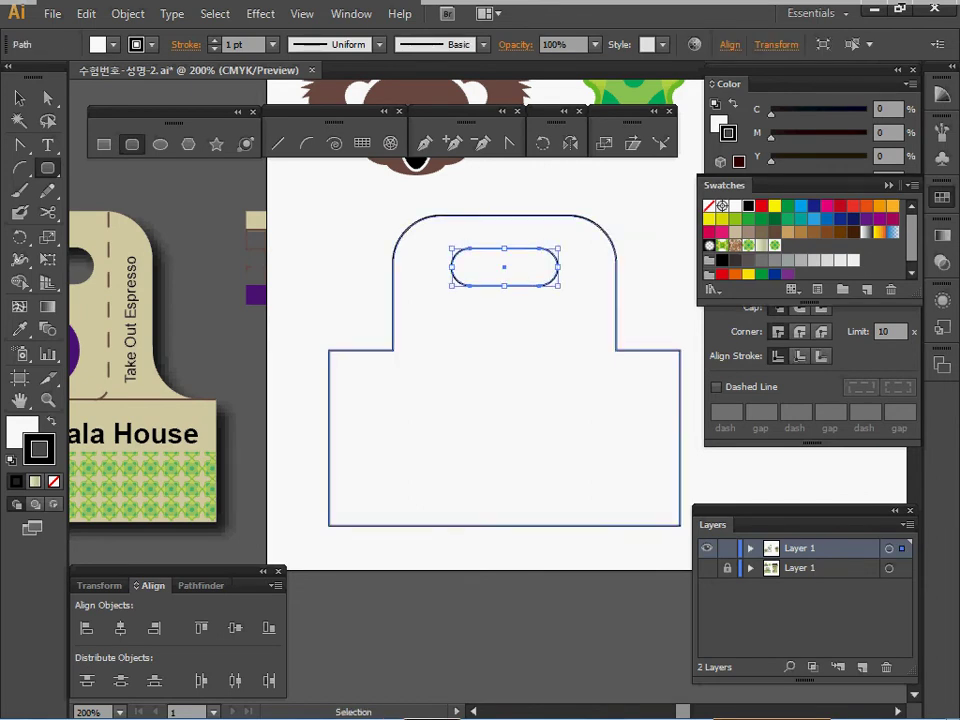
pyautogui.hotkey('ctrl', 'shift', 'a')
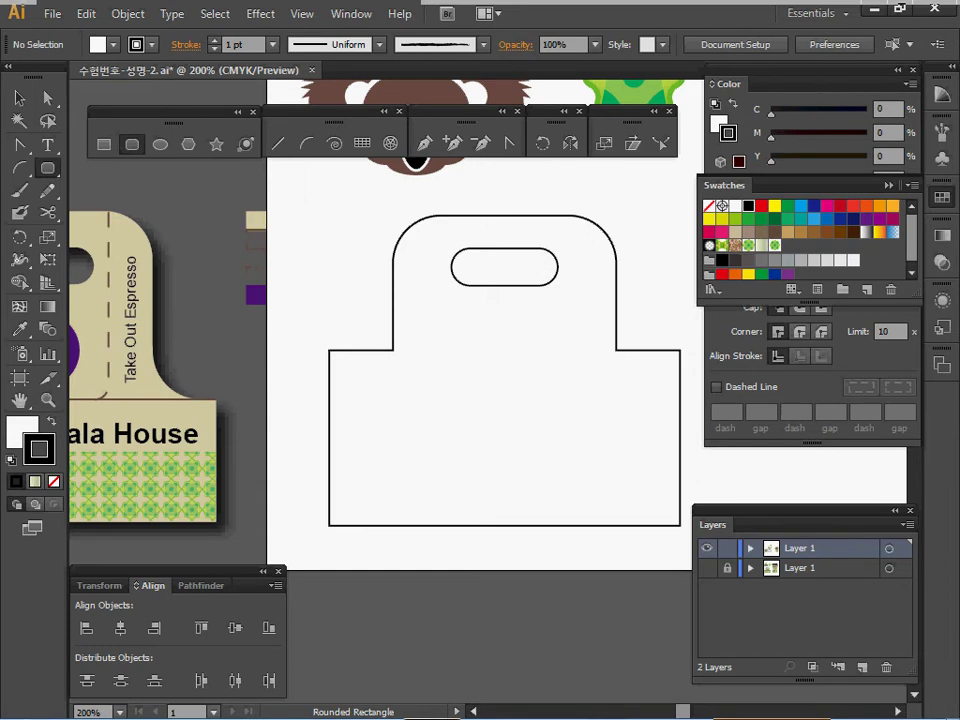
# Draw a rounded rectangle 25 mm wide and 40 mm high with a 9 mm corner radius and no fill
pyautogui.click(288, 207)
pyautogui.write('25')
pyautogui.press('Tab')
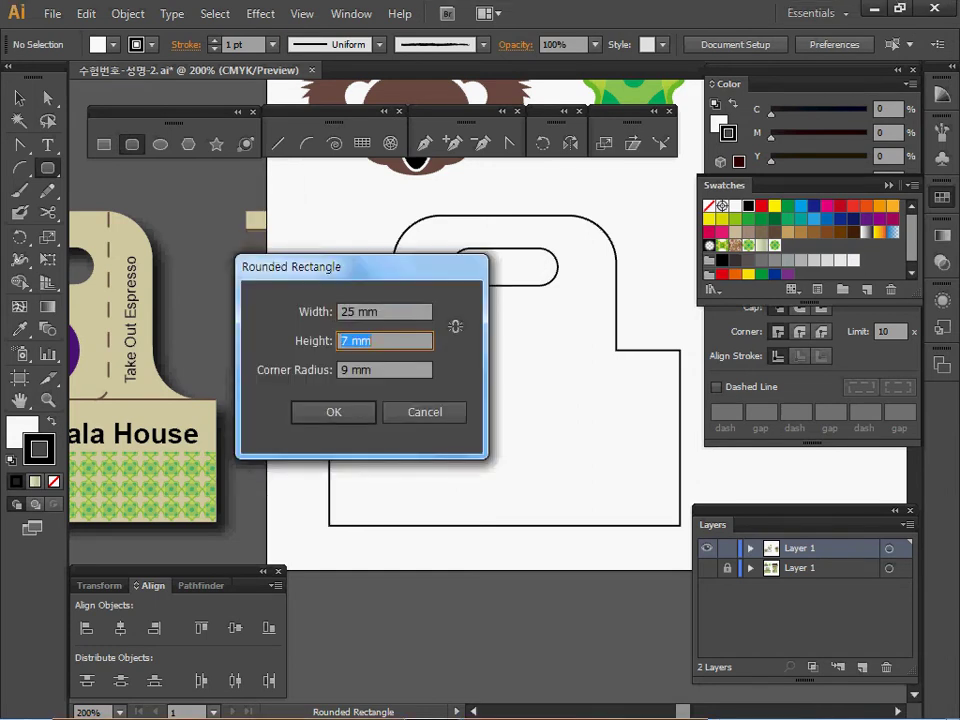
pyautogui.write('40')
pyautogui.press('Tab')
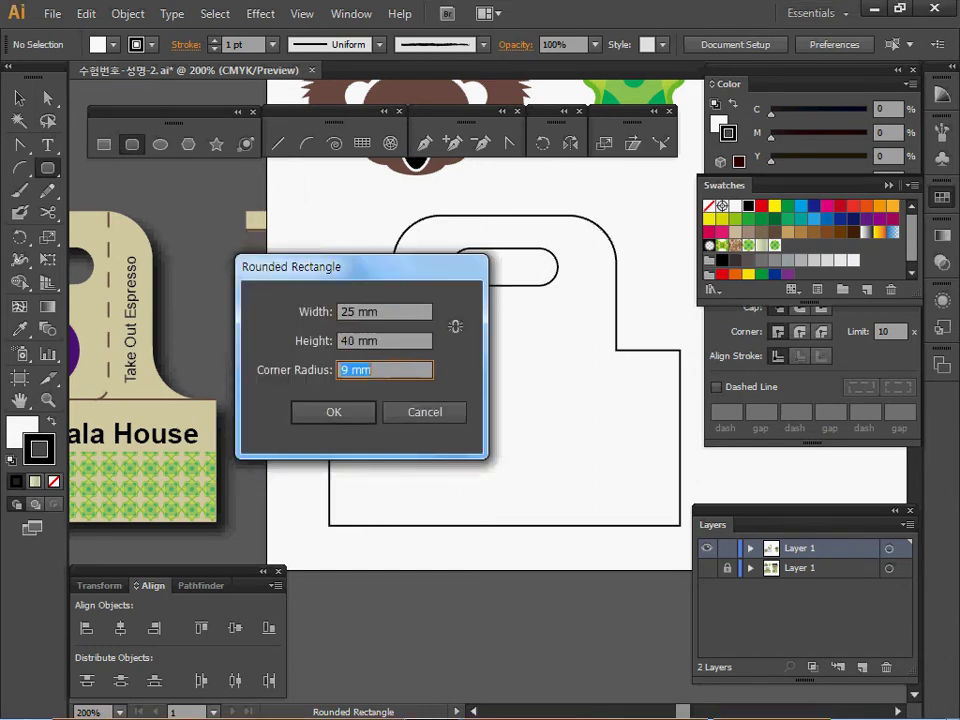
pyautogui.write('9')
pyautogui.press('Return')
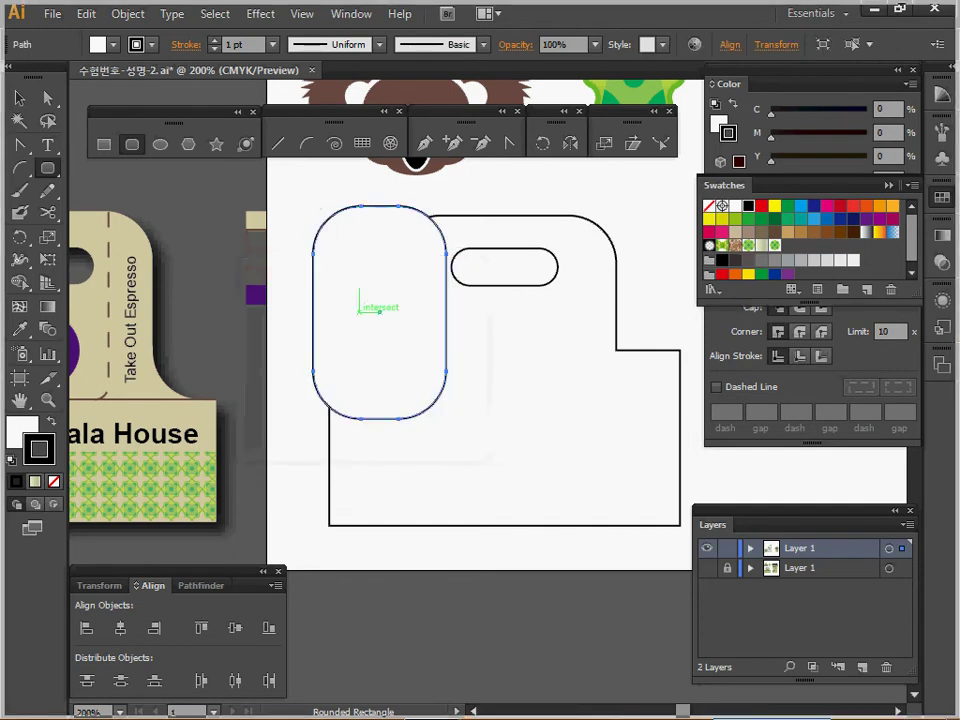
pyautogui.click(22, 432)
pyautogui.click(54, 481)
# Move the unfilled rounded rectangle so its right side lies on the neck's left edge and its lower corner overlaps the left shoulder
pyautogui.press('Up')
pyautogui.hotkey('shift', 'Up')
pyautogui.hotkey('shift', 'Up')
pyautogui.hotkey('shift', 'Up')
pyautogui.hotkey('shift', 'Up')
pyautogui.hotkey('shift', 'Up')
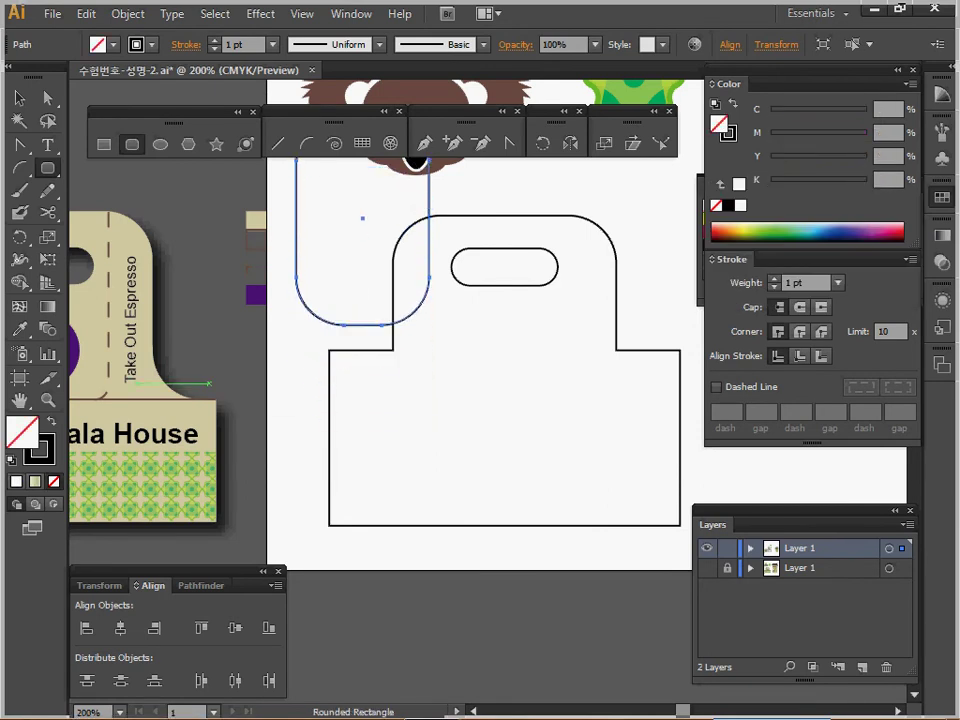
pyautogui.hotkey('shift', 'Left')
pyautogui.hotkey('shift', 'Left')
pyautogui.hotkey('shift', 'Down')
pyautogui.hotkey('shift', 'Down')
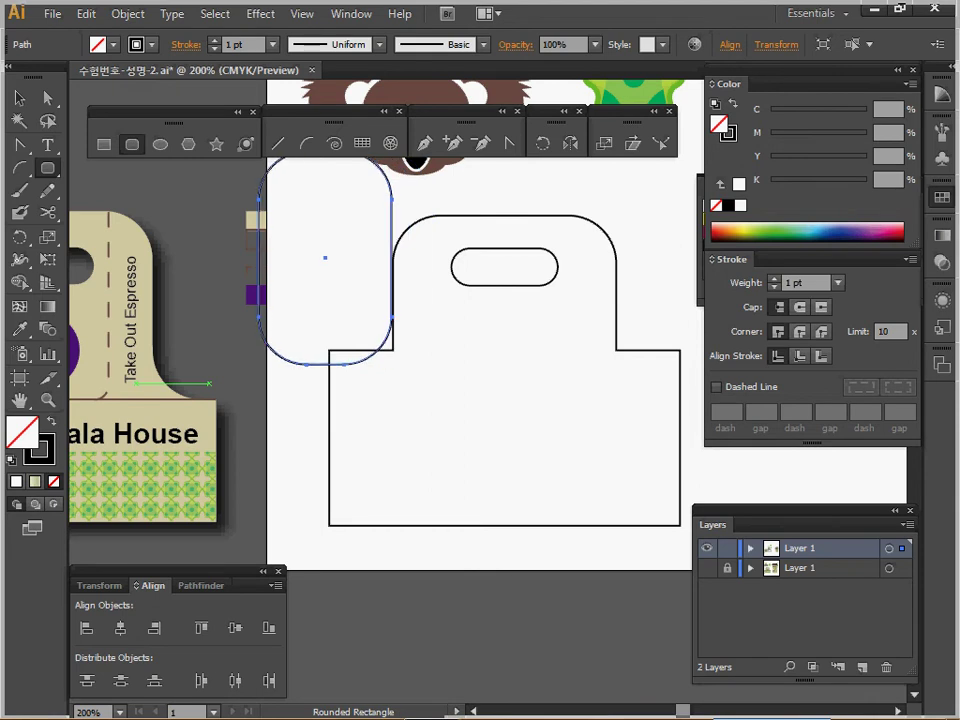
pyautogui.press('Down')
pyautogui.press('Down')
pyautogui.press('Down')
pyautogui.press('Down')
pyautogui.press('Down')
pyautogui.press('Down')
pyautogui.press('Down')
pyautogui.press('Down')
pyautogui.press('Down')
pyautogui.press('Down')
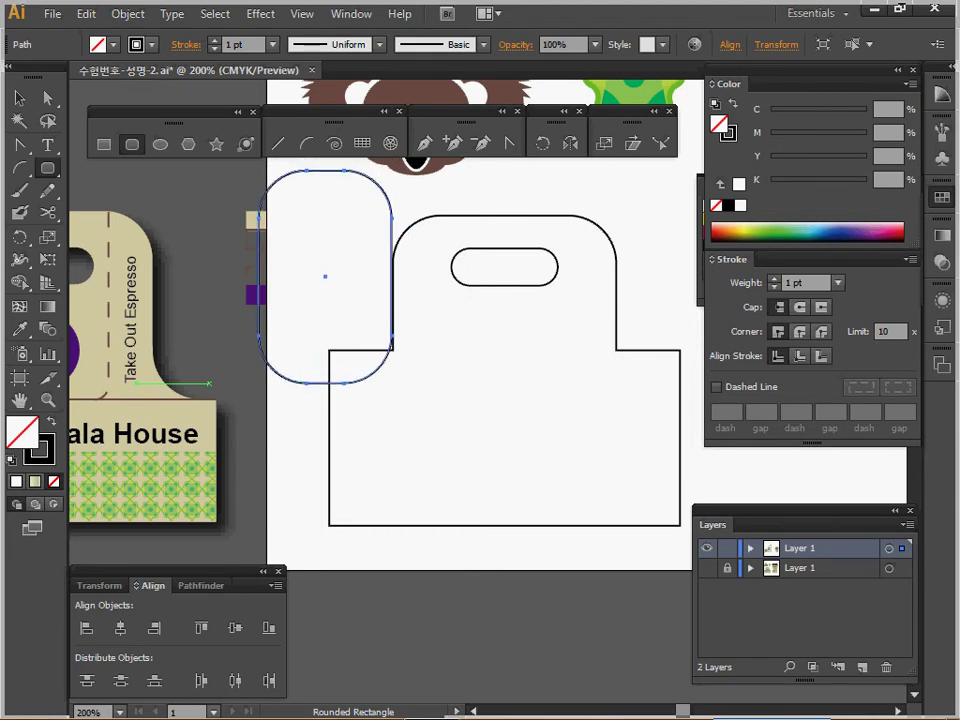
pyautogui.press('Down')
pyautogui.press('Down')
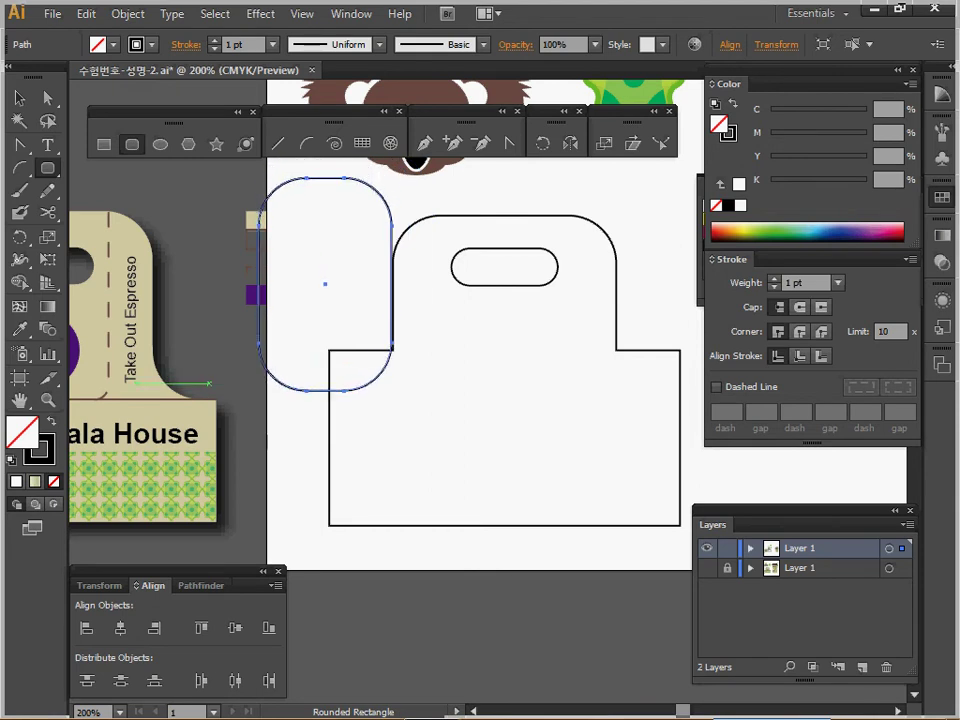
pyautogui.press('Down')
pyautogui.press('Down')
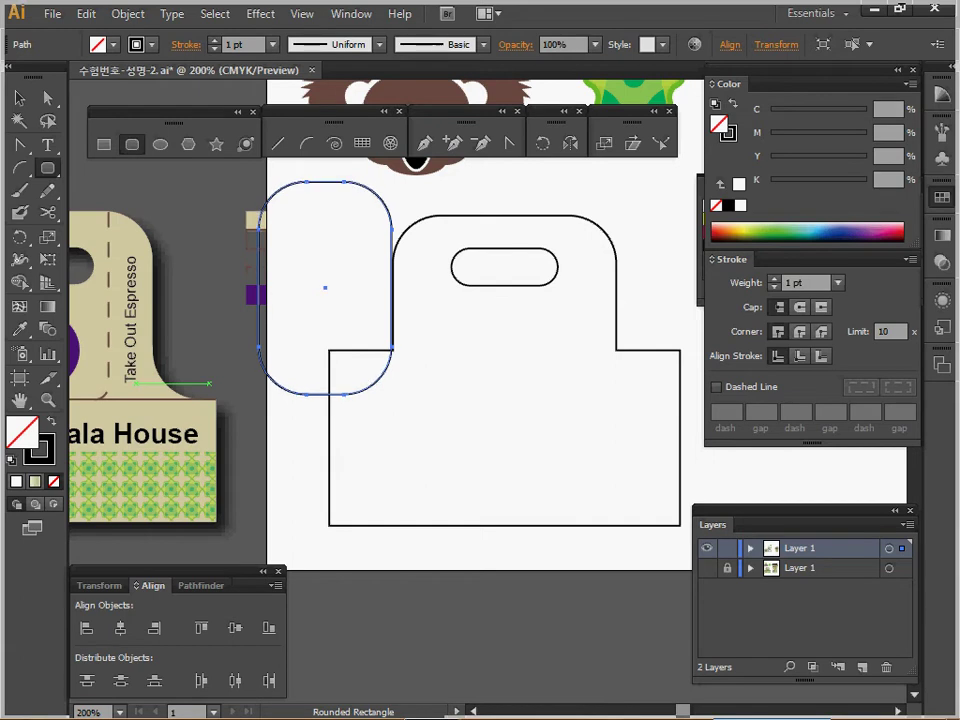
pyautogui.press('Down')
pyautogui.press('Down')
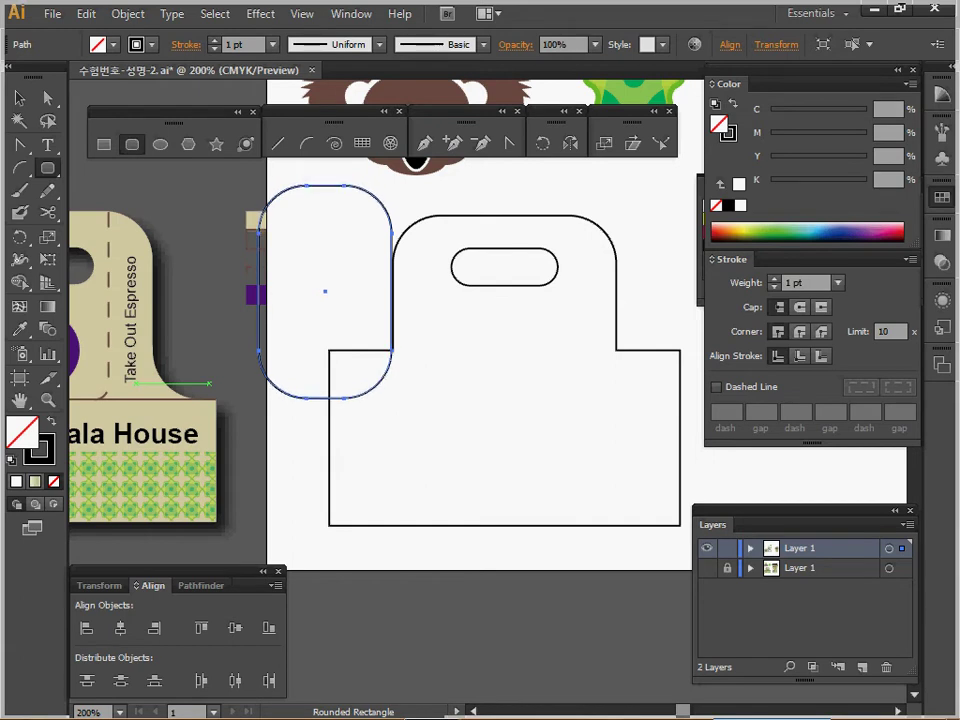
pyautogui.press('Down')
pyautogui.press('Down')
pyautogui.press('Right')
pyautogui.press('Down')
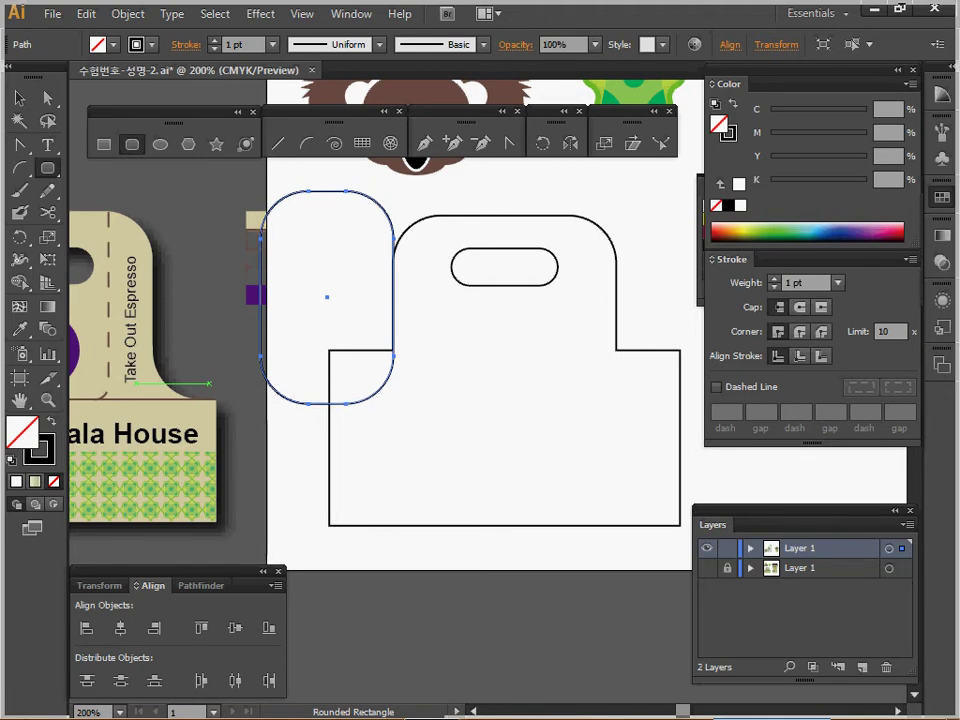
pyautogui.press('Down')
pyautogui.press('Down')
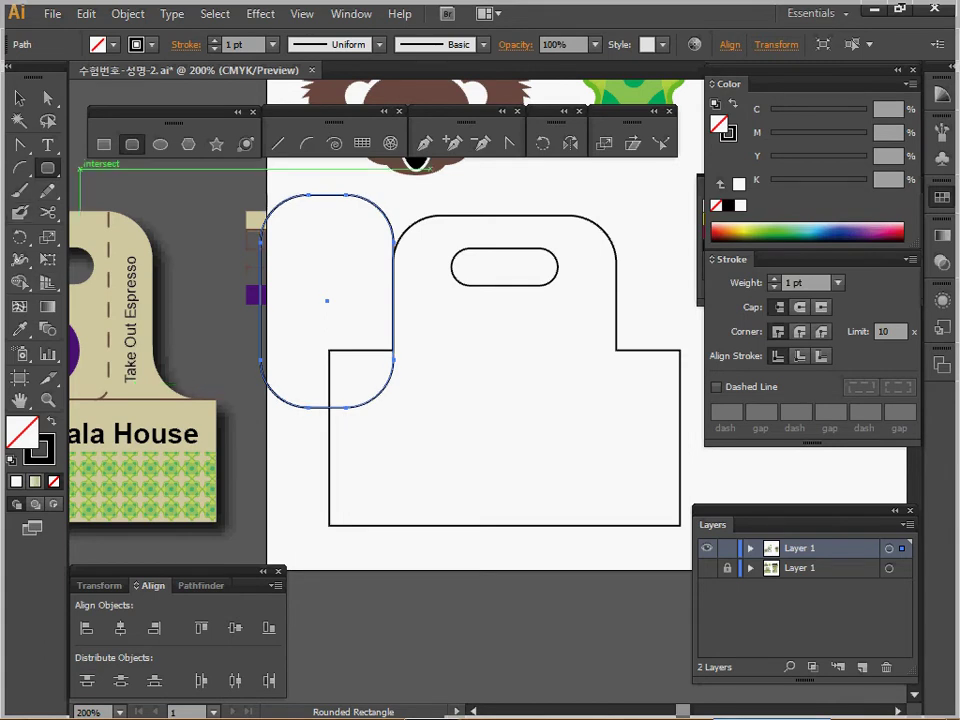
# Reflect a copy of the tall rounded rectangle to the carrier's right side, about the handle slot's center
pyautogui.press('o')
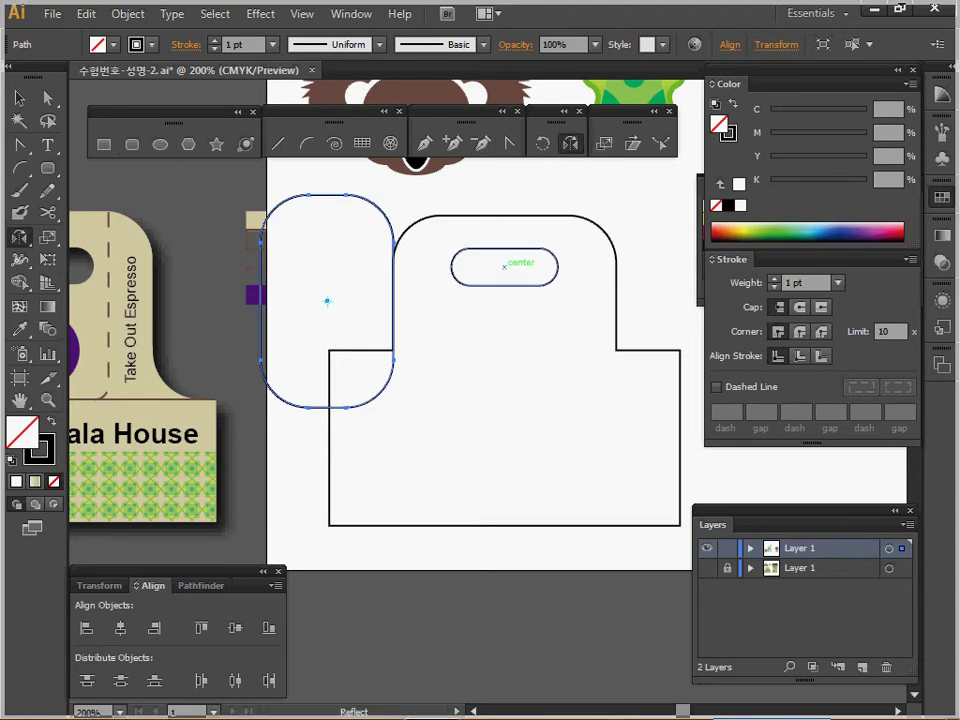
pyautogui.click(504, 267)
pyautogui.moveTo(505, 298); pyautogui.dragTo(545, 365)
pyautogui.press('space')
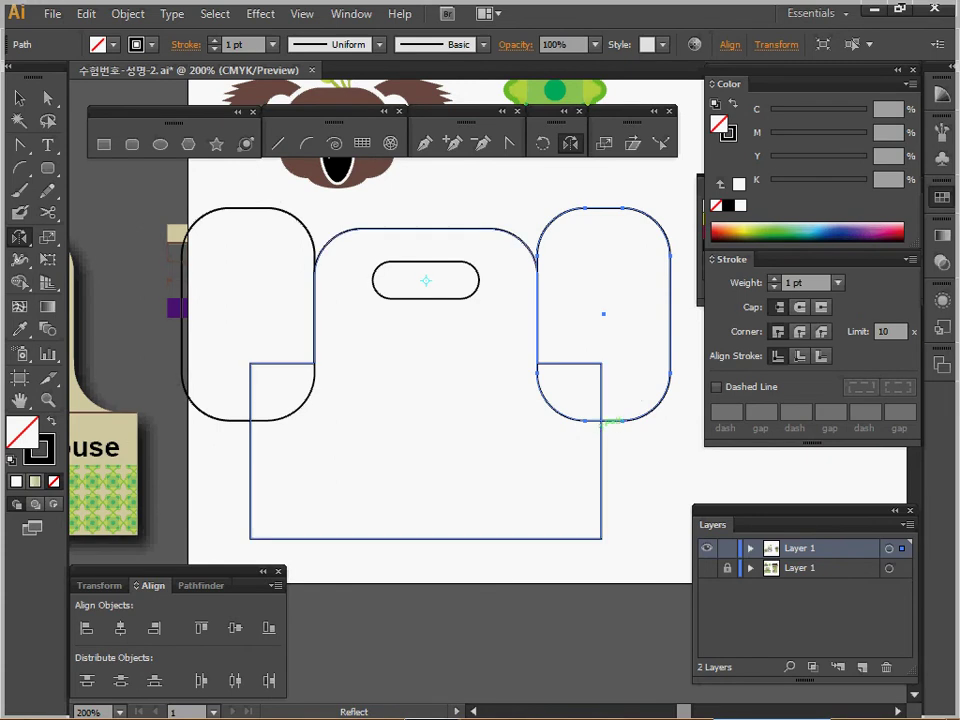
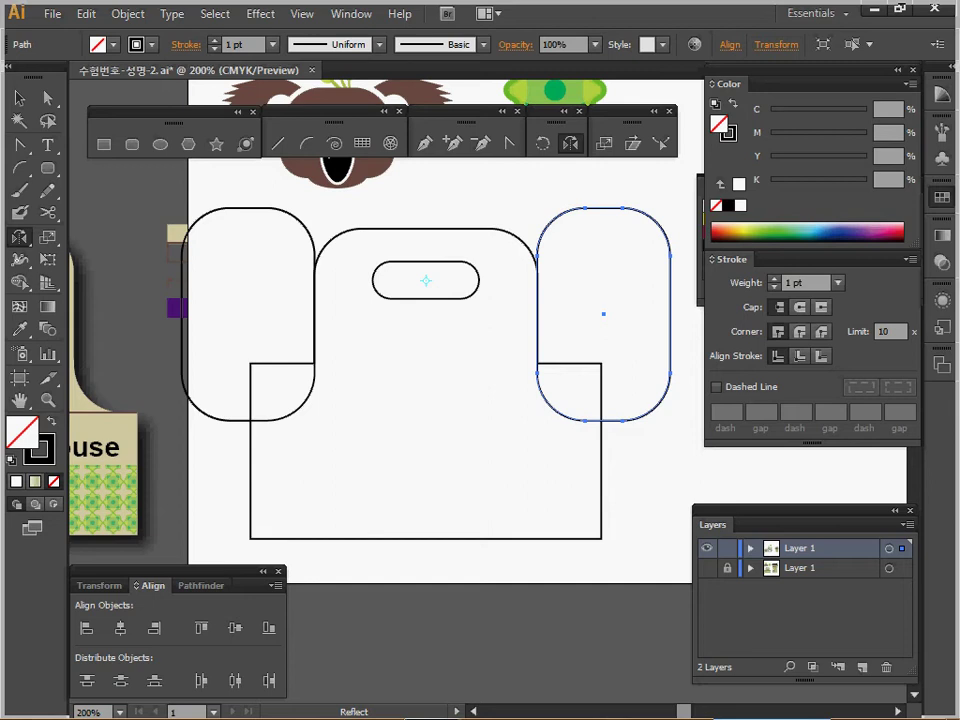
# Subtract the handle slot and both side rounded rectangles from the carrier outline with Minus Front
pyautogui.press('v')
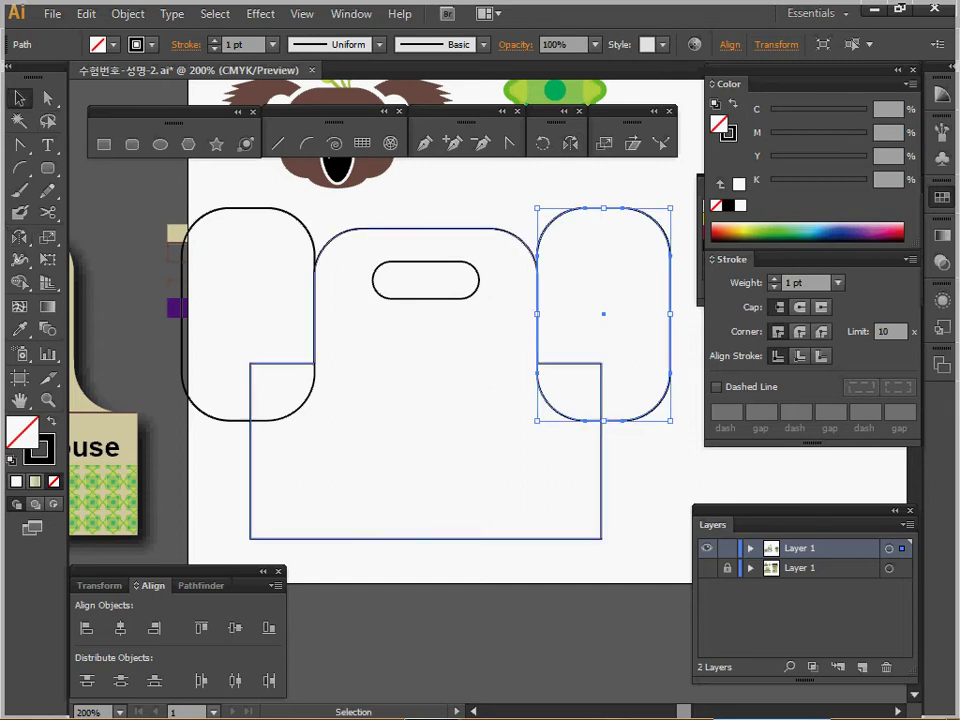
pyautogui.moveTo(264, 240); pyautogui.dragTo(568, 476)
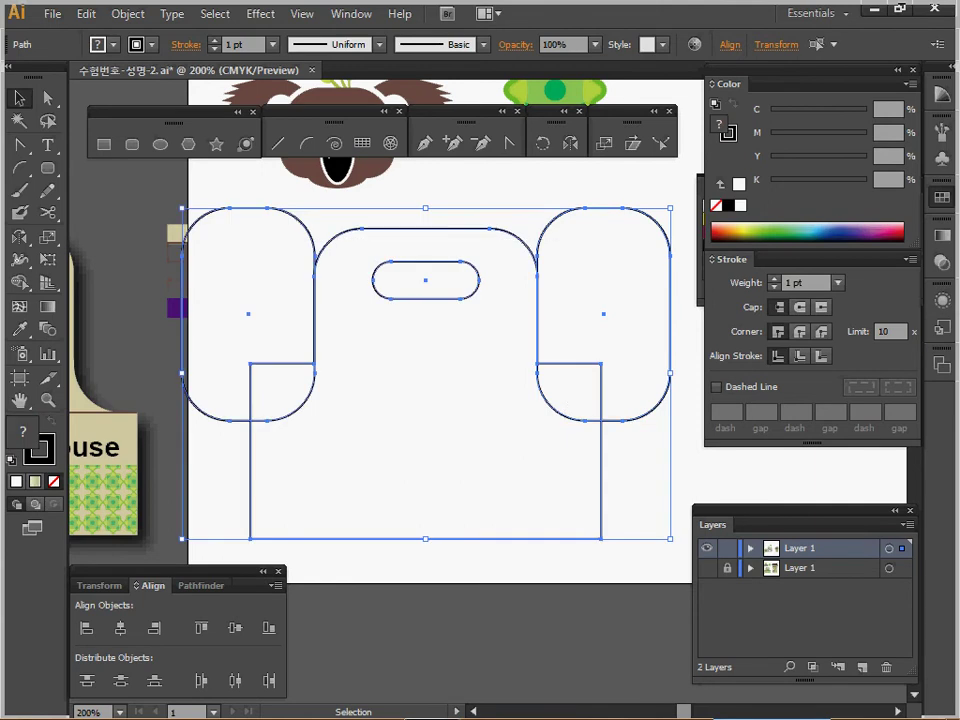
pyautogui.click(196, 585)
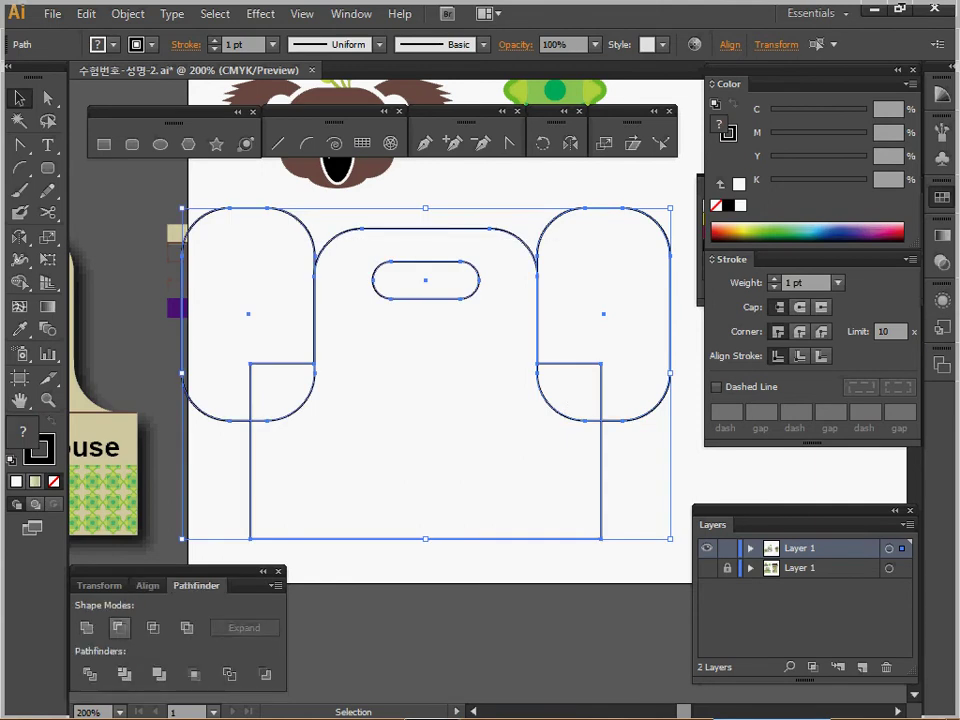
pyautogui.click(118, 627)
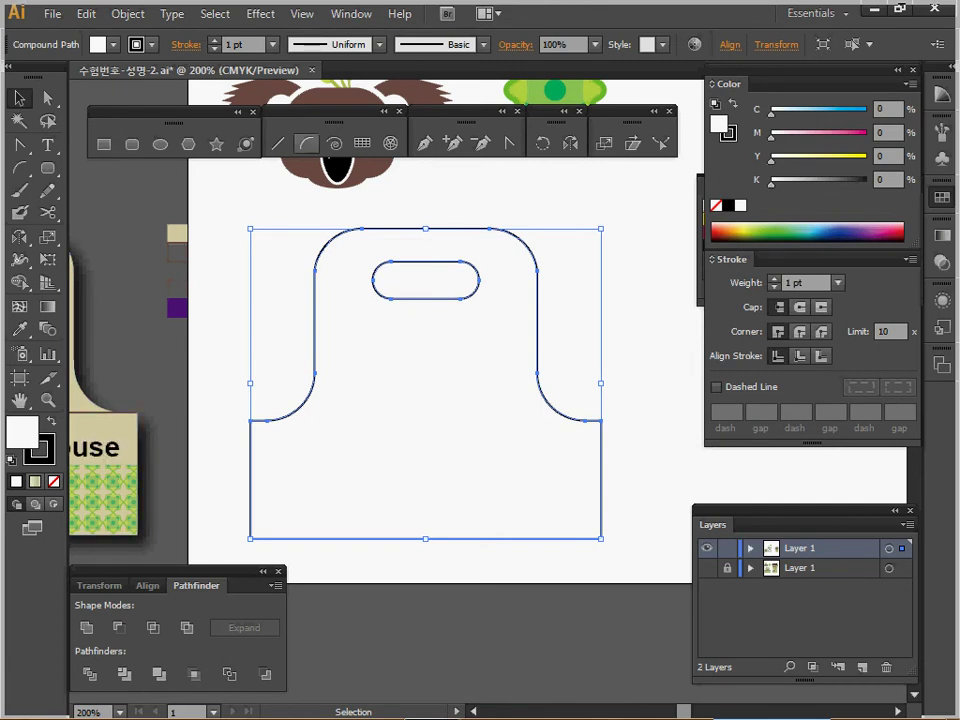
# Draw a 66 mm line at 0° from the carrier's left shoulder corner across to the right one
pyautogui.press('\\')
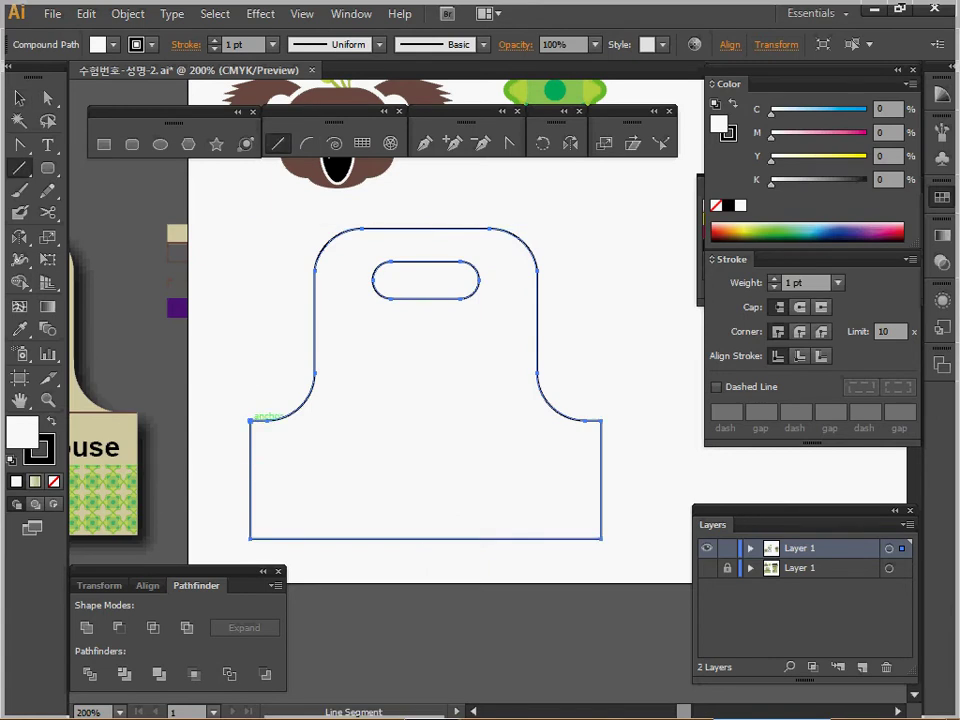
pyautogui.click(250, 420)
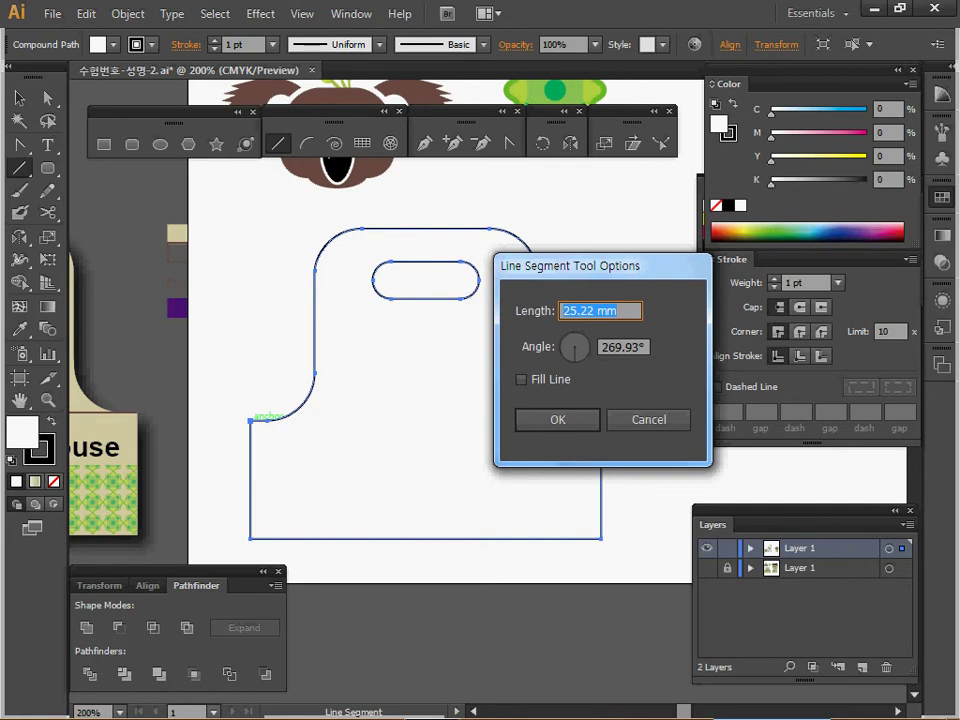
pyautogui.write('66')
pyautogui.press('Tab')
pyautogui.write('0')
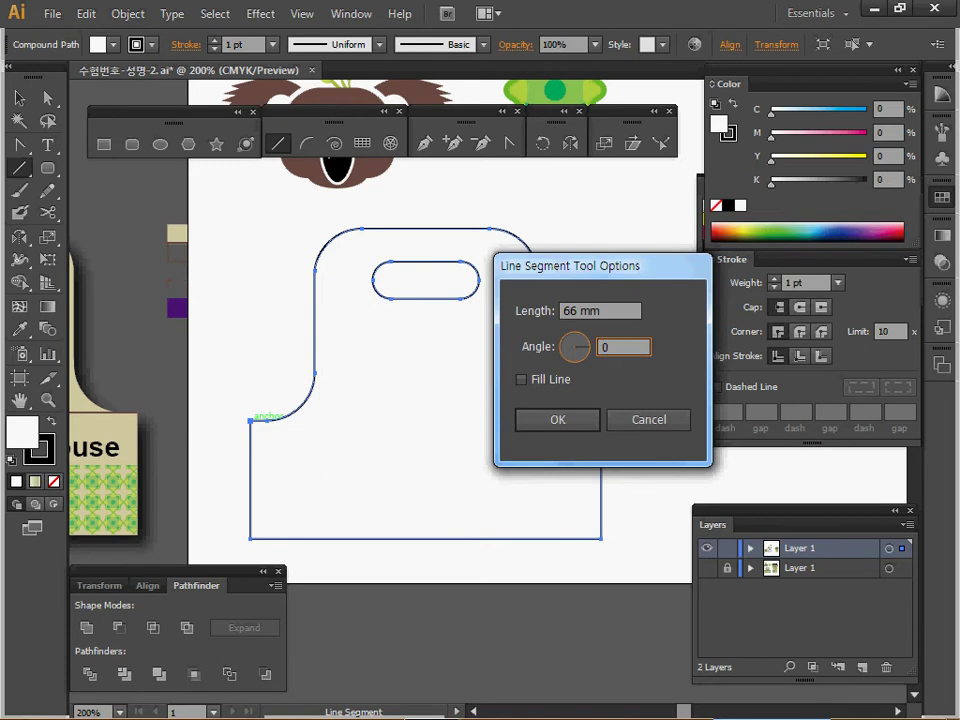
pyautogui.press('Return')
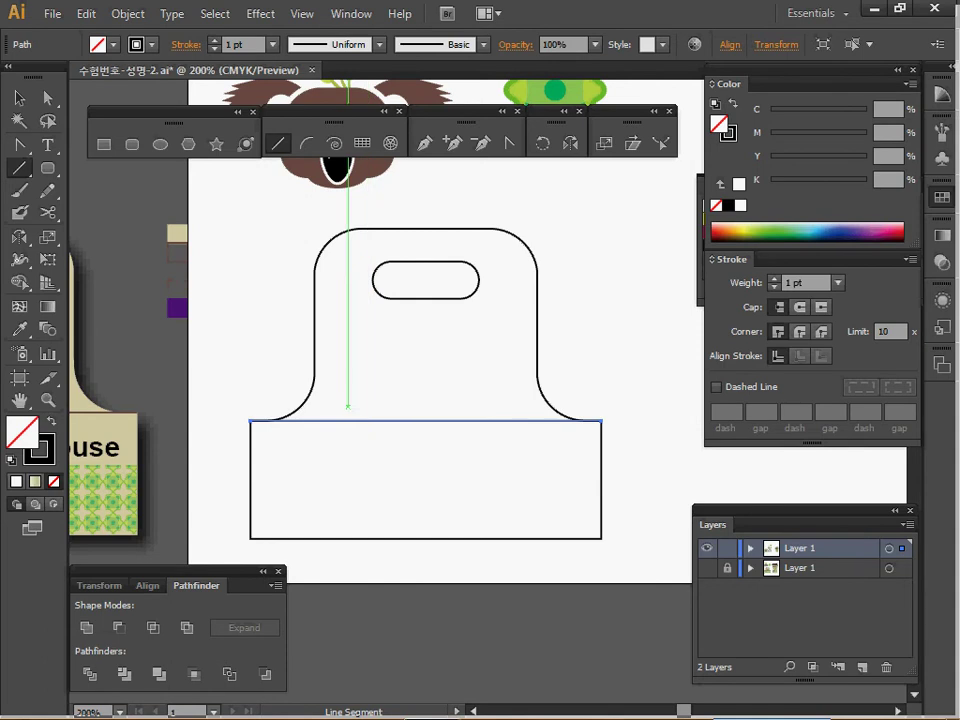
# Sample the brown stroke sample onto the horizontal line and the beige sample onto the carrier shape, then deselect
pyautogui.moveTo(190, 528); pyautogui.dragTo(258, 540)
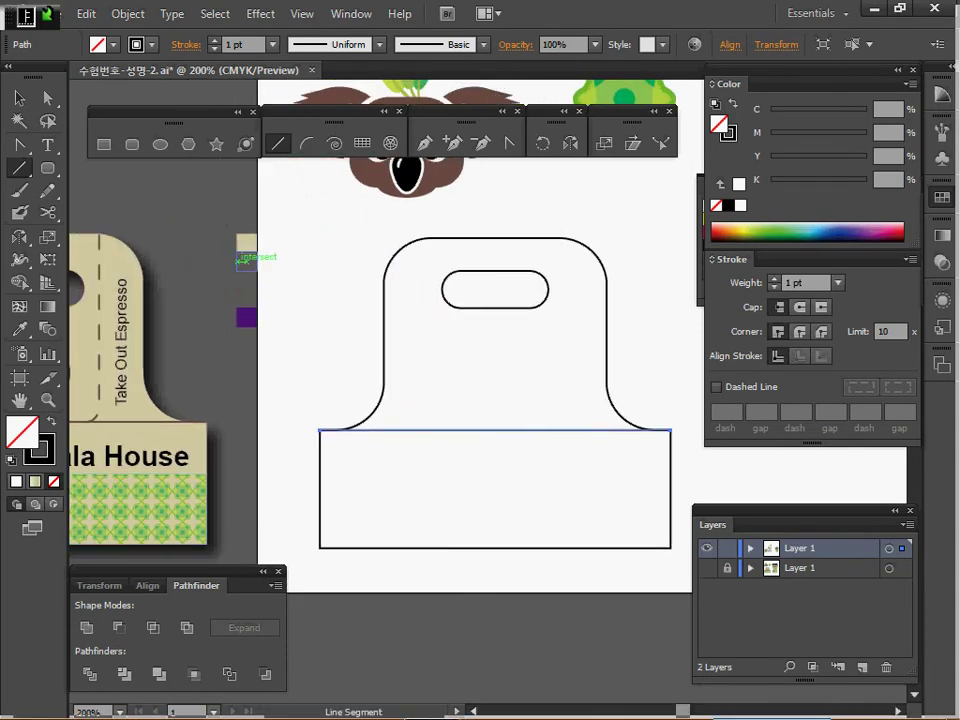
pyautogui.press('i')
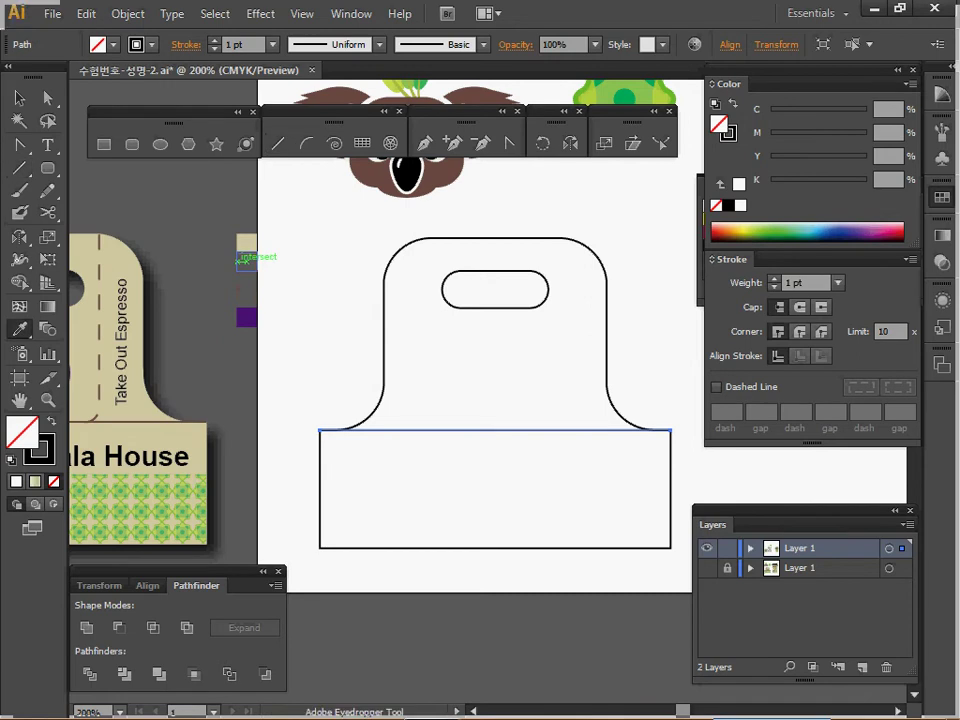
pyautogui.click(240, 263)
pyautogui.moveTo(340, 300); pyautogui.dragTo(393, 368)
pyautogui.click(250, 243)
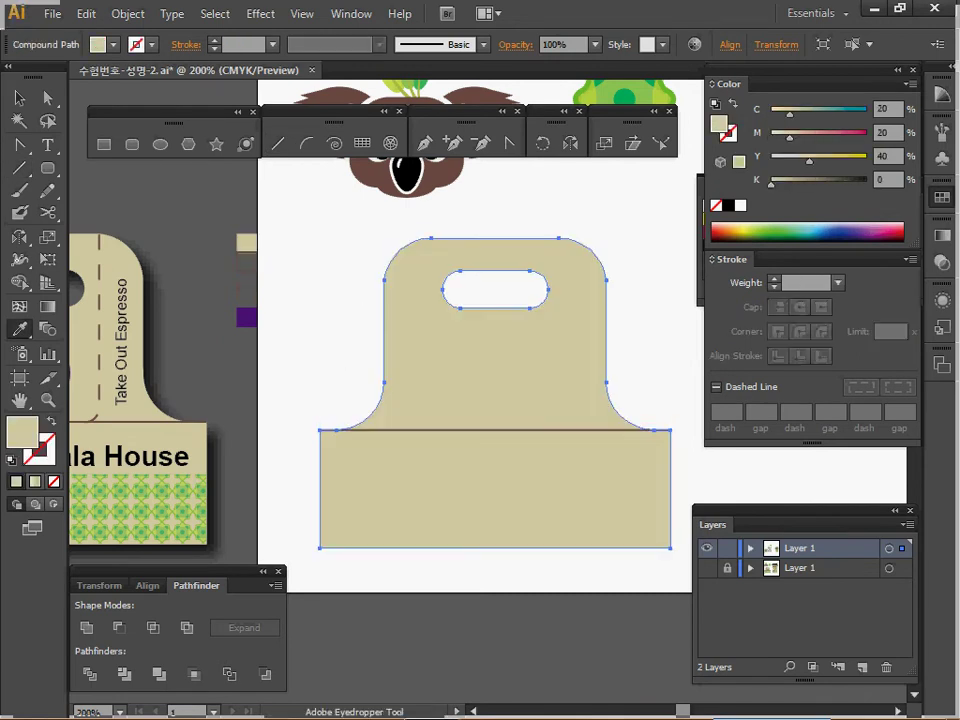
pyautogui.hotkey('ctrl', 'shift', 'a')
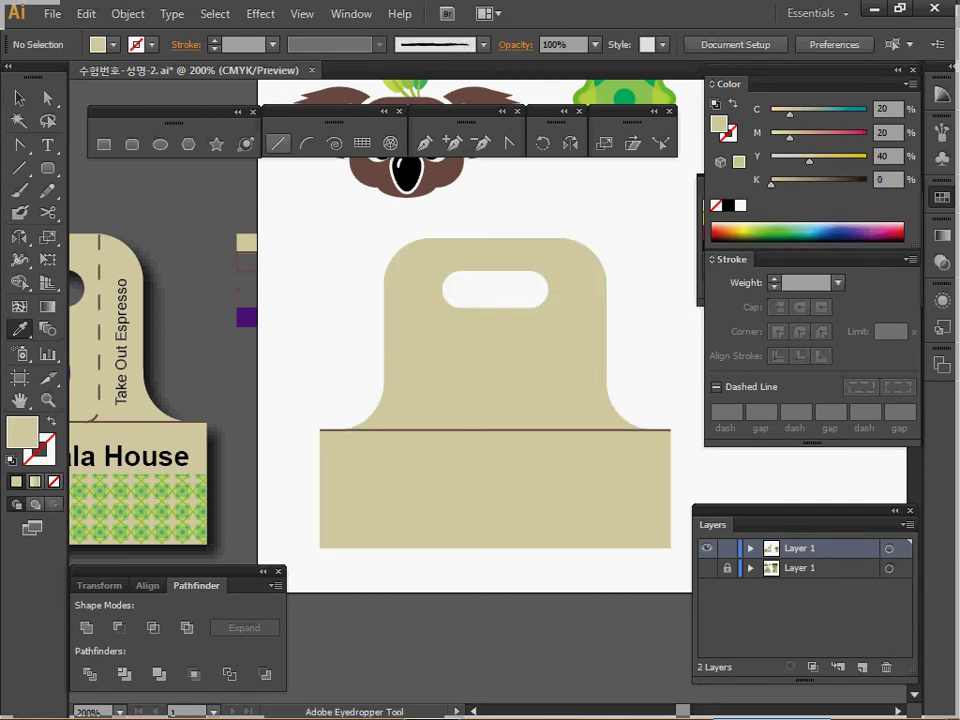
# Draw a brown 23 mm line at 270° down from the horizontal fold line, in the left part of the carrier's base
pyautogui.click(278, 143)
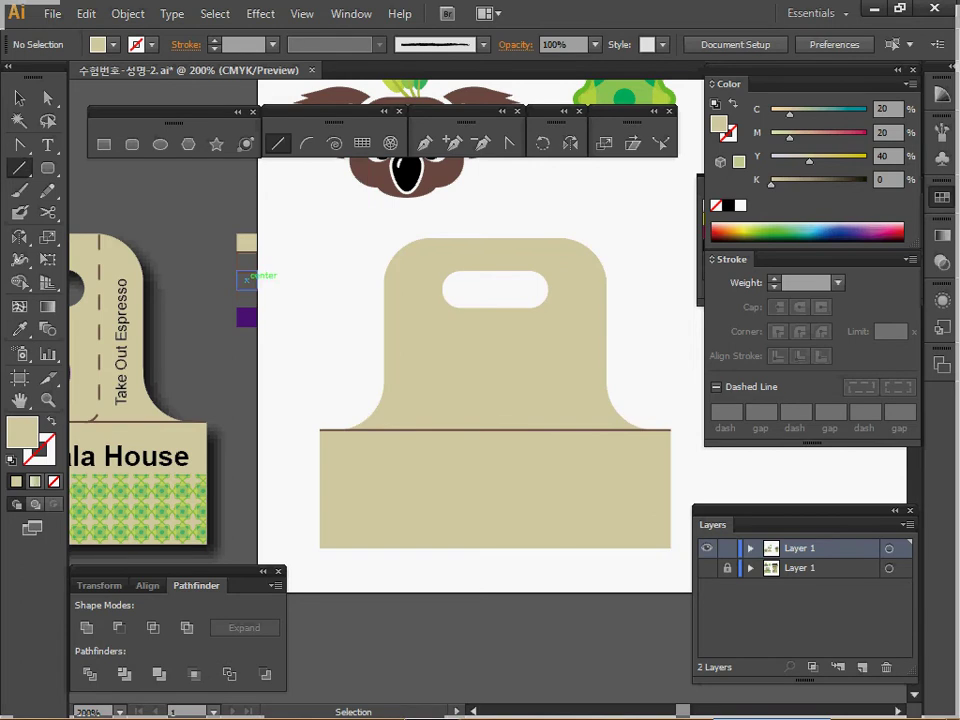
pyautogui.keyDown('ctrl'); pyautogui.click(240, 282); pyautogui.keyUp('ctrl')
pyautogui.keyDown('ctrl'); pyautogui.click(289, 263); pyautogui.keyUp('ctrl')
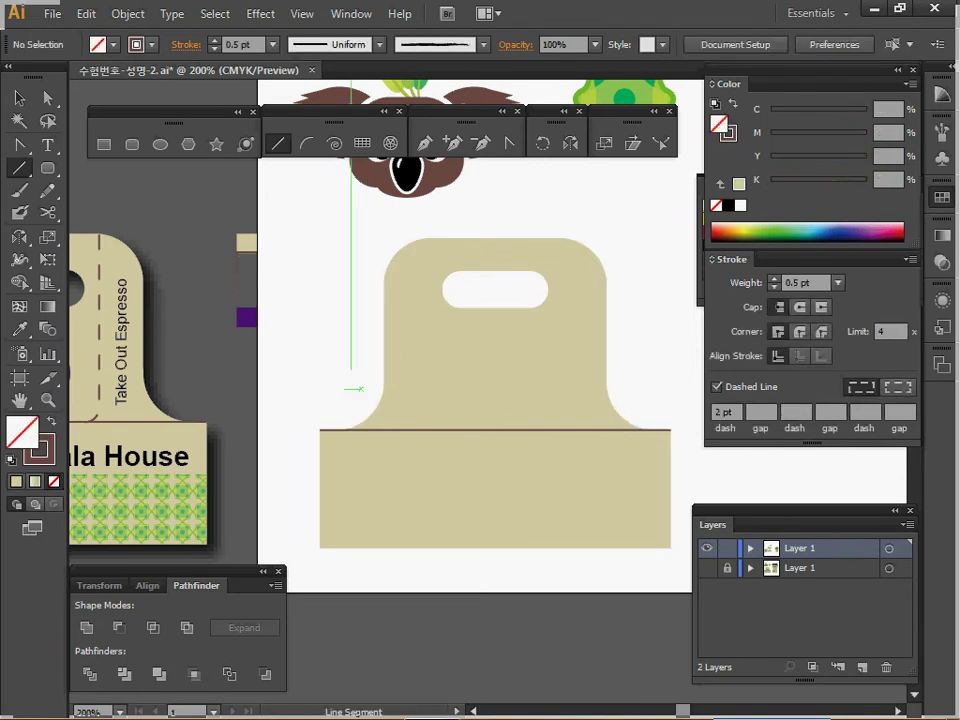
pyautogui.keyDown('ctrl'); pyautogui.click(368, 430); pyautogui.keyUp('ctrl')
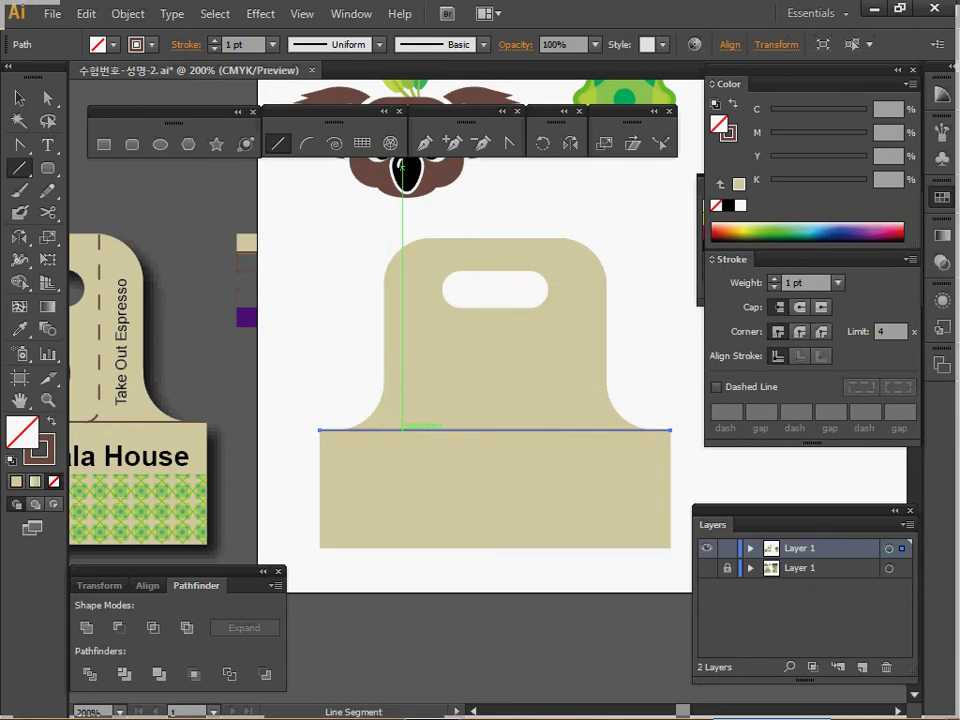
pyautogui.click(403, 428)
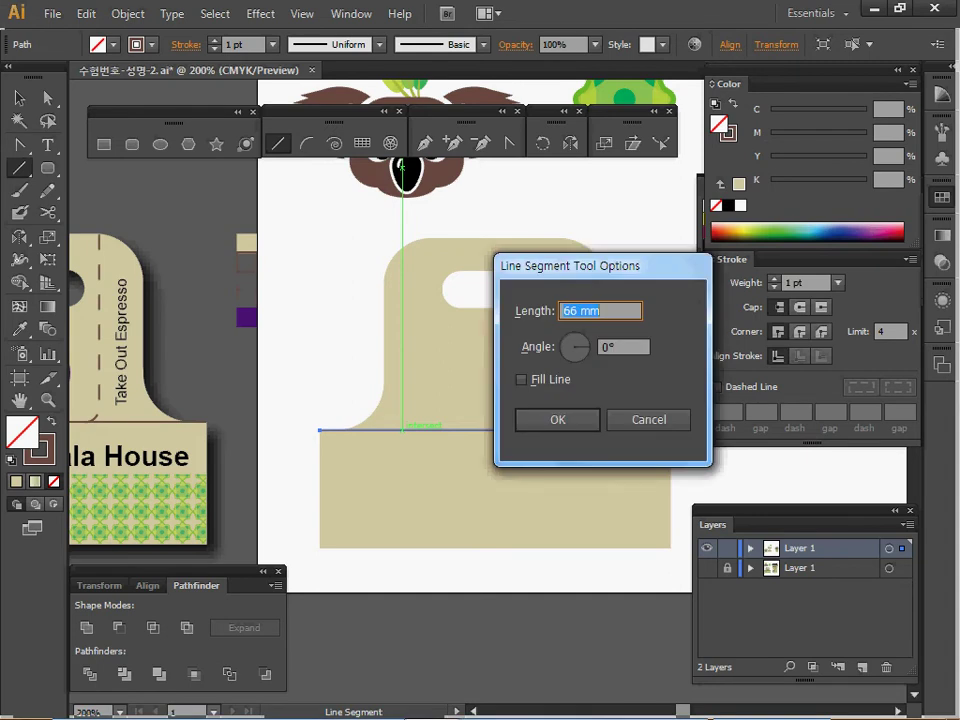
pyautogui.write('23')
pyautogui.press('Tab')
pyautogui.write('9')
pyautogui.press('BackSpace')
pyautogui.write('270')
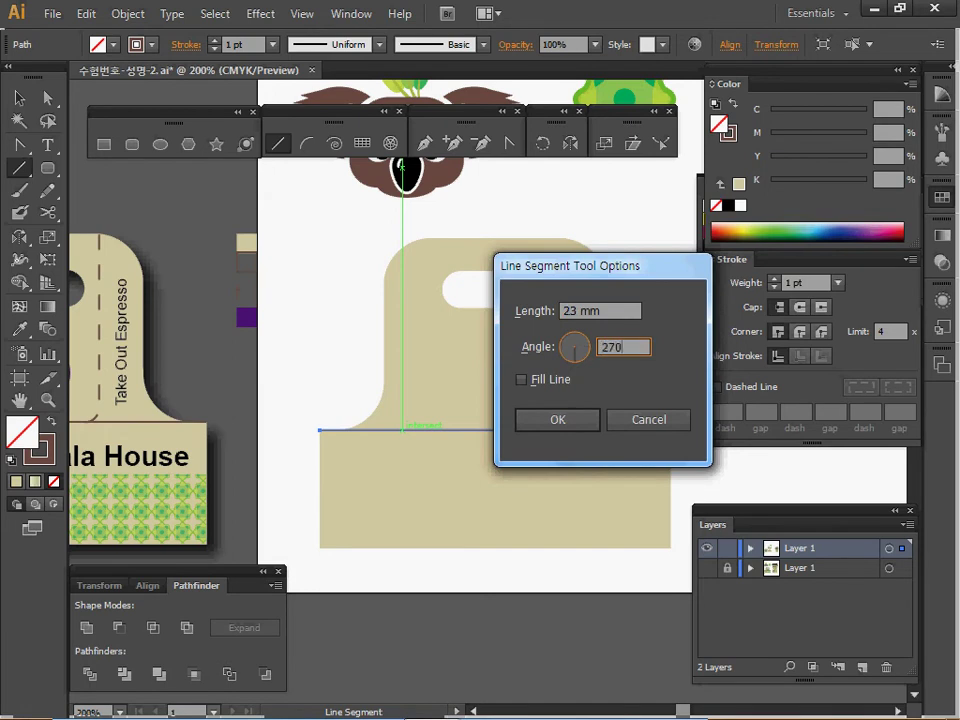
pyautogui.press('Return')
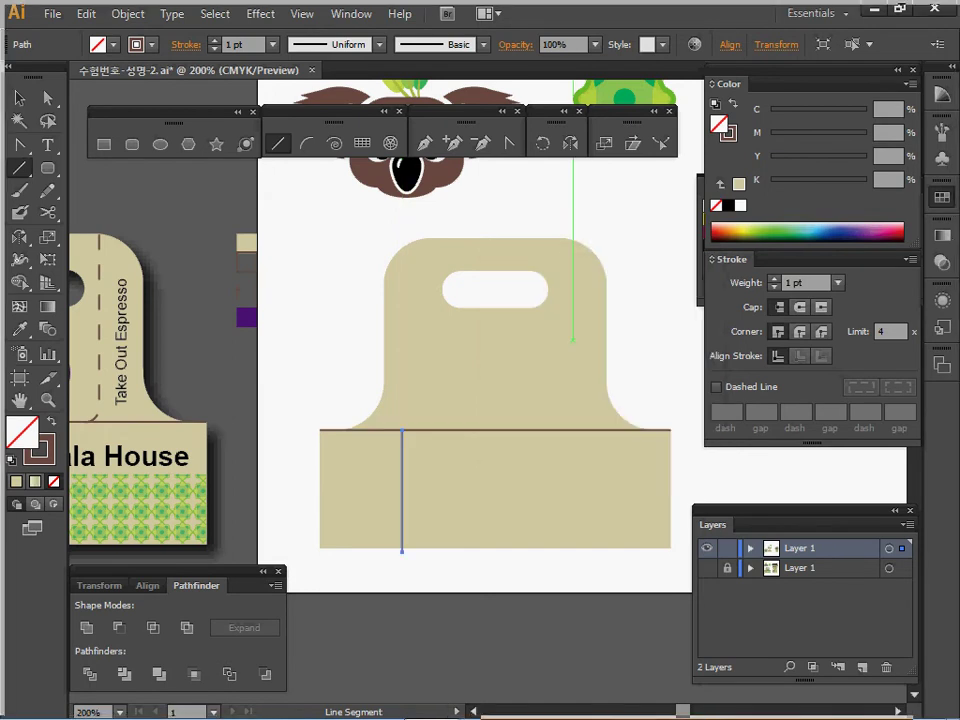
# Shorten the vertical fold line so it ends at the carrier's bottom edge, then deselect it
pyautogui.press('v')
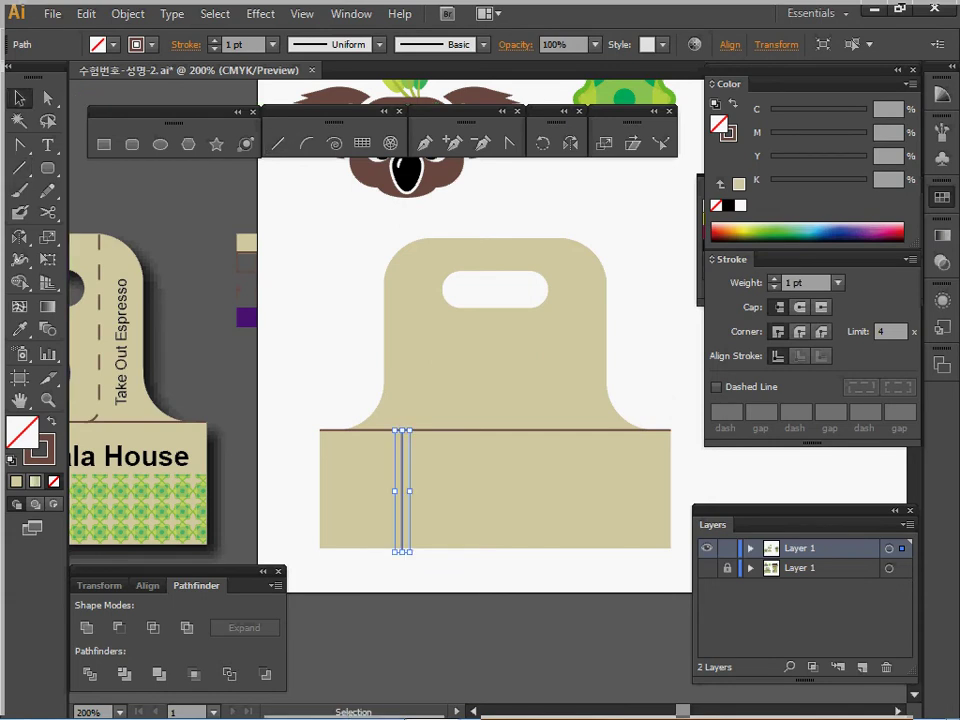
pyautogui.moveTo(402, 551); pyautogui.dragTo(401, 546)
pyautogui.click(415, 556)
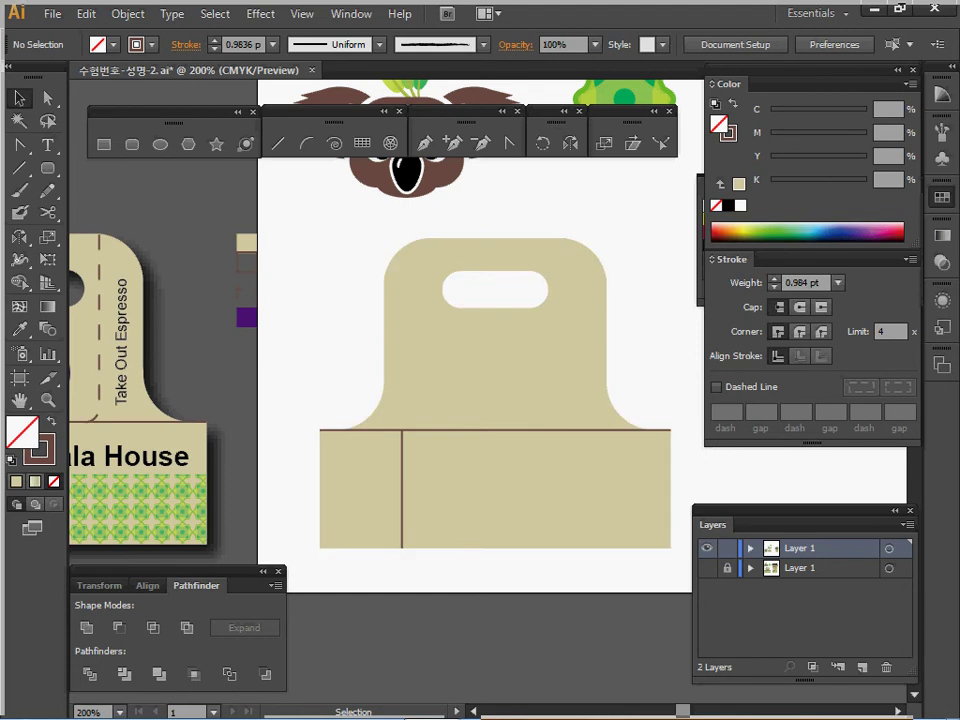
# Draw a vertical line left of the handle slot from the top edge to the fold line, with the reference artwork's dashed stroke
pyautogui.click(278, 143)
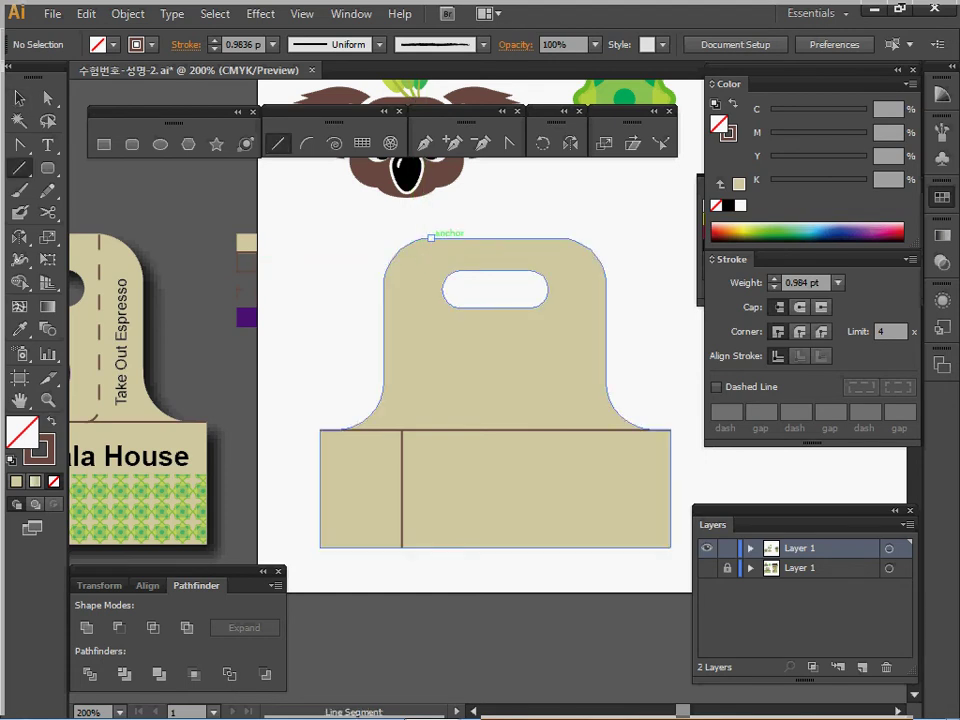
pyautogui.moveTo(423, 238); pyautogui.dragTo(428, 430)
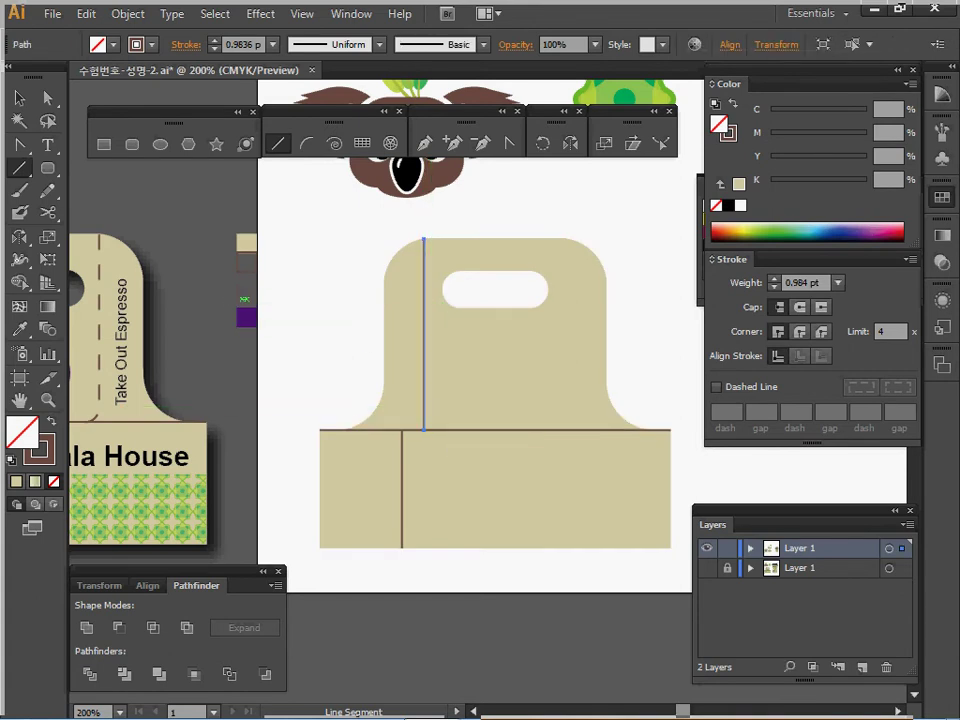
pyautogui.press('i')
pyautogui.click(99, 298)
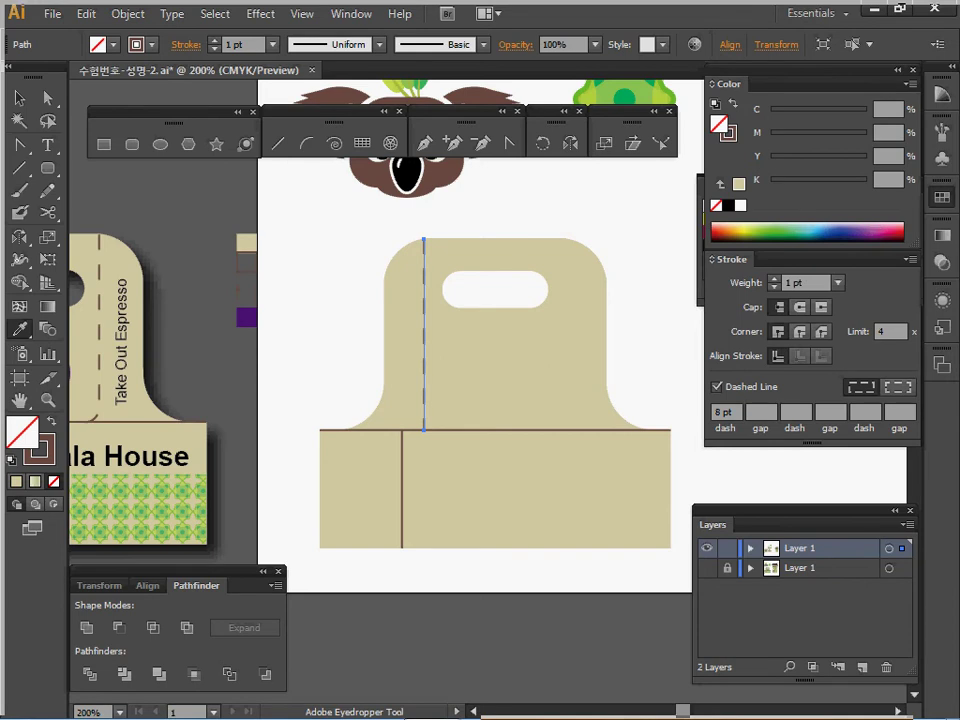
pyautogui.press('v')
pyautogui.hotkey('ctrl', 'shift', 'a')
pyautogui.press('i')
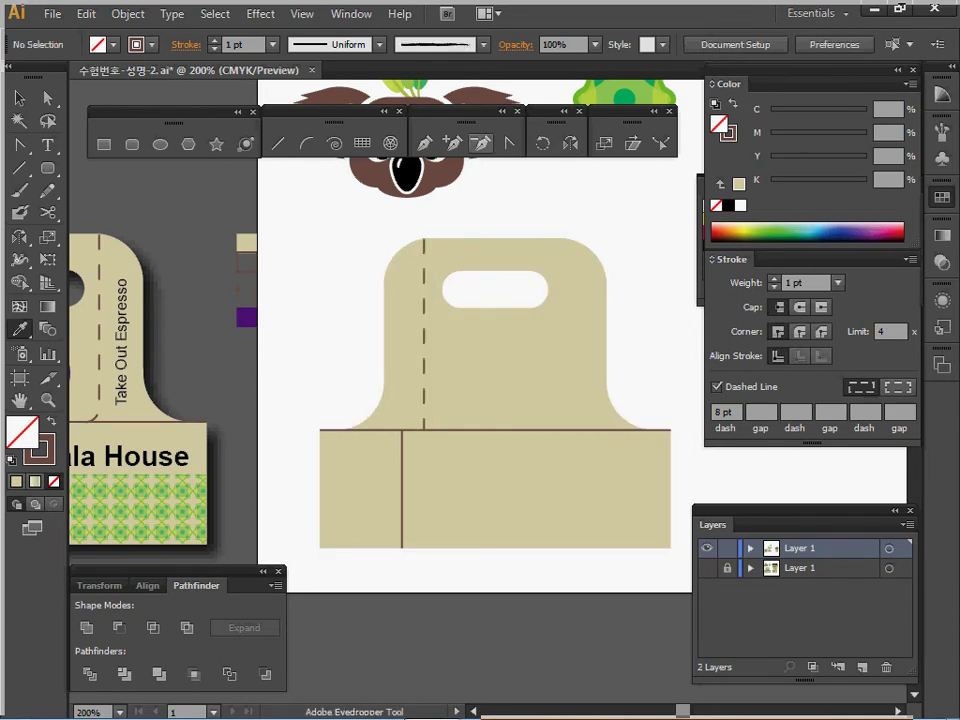
# Draw a dashed Pen path right of the handle slot, from the top edge down, curving inward onto the horizontal fold line
pyautogui.press('p')
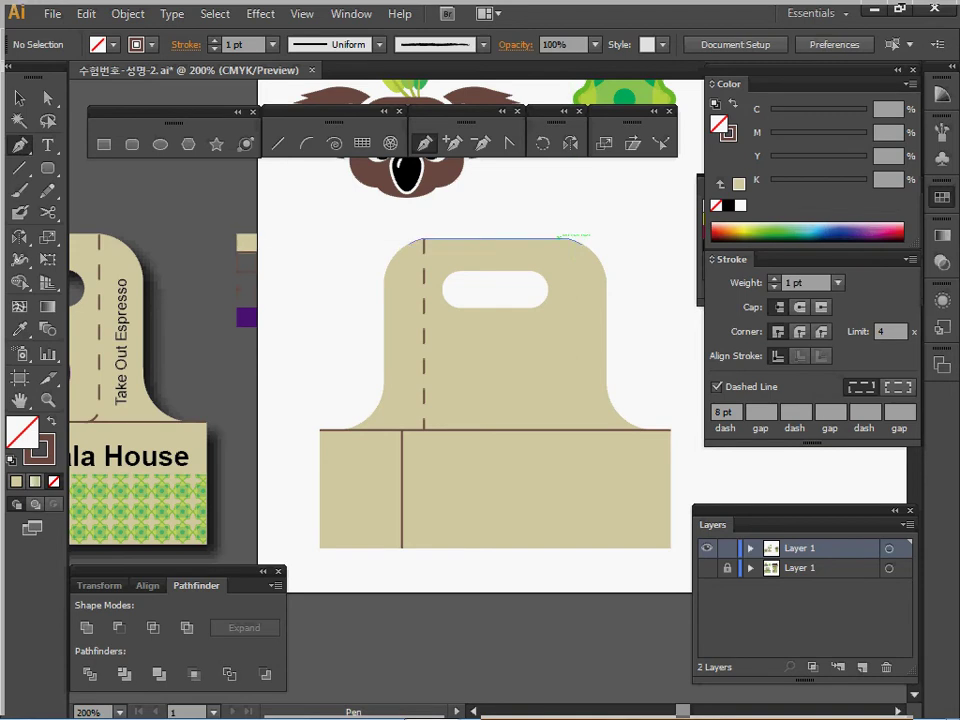
pyautogui.click(558, 238)
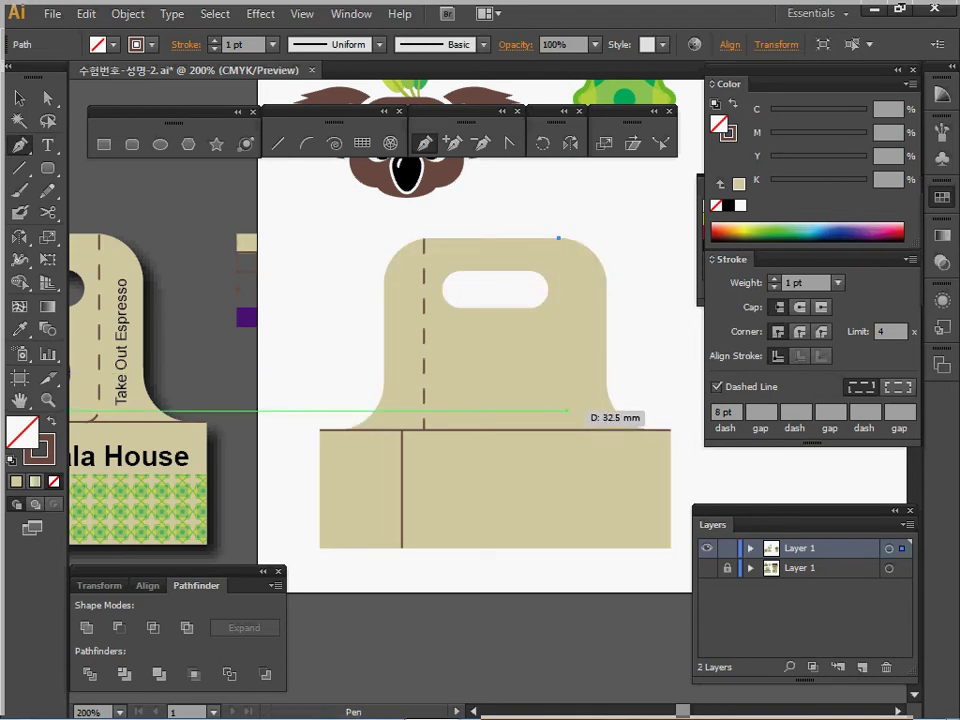
pyautogui.click(558, 410)
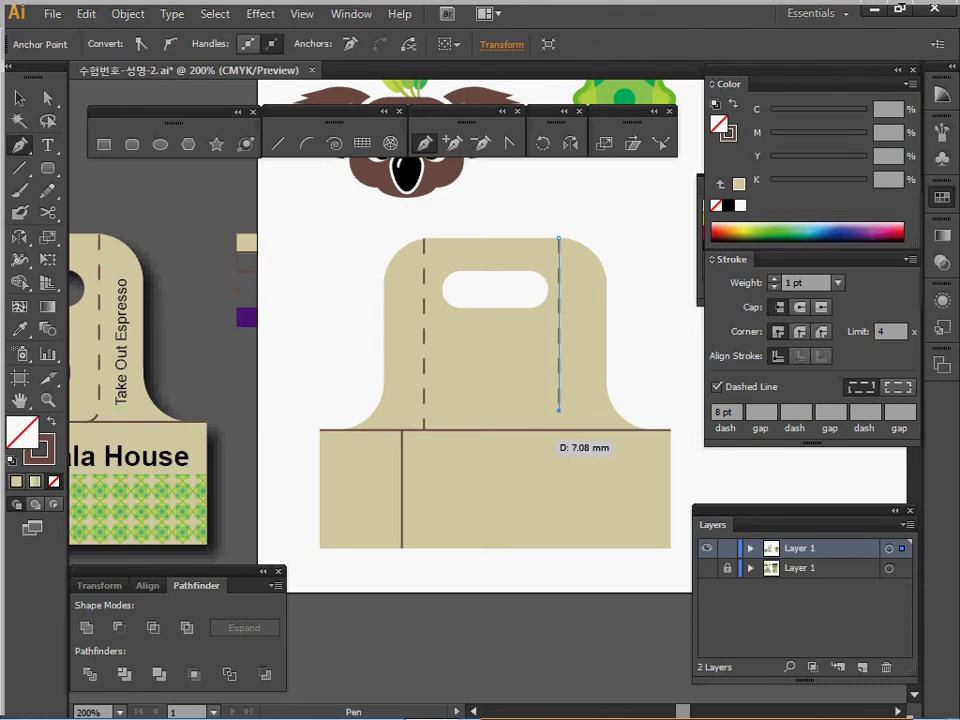
pyautogui.moveTo(538, 429); pyautogui.dragTo(521, 429)
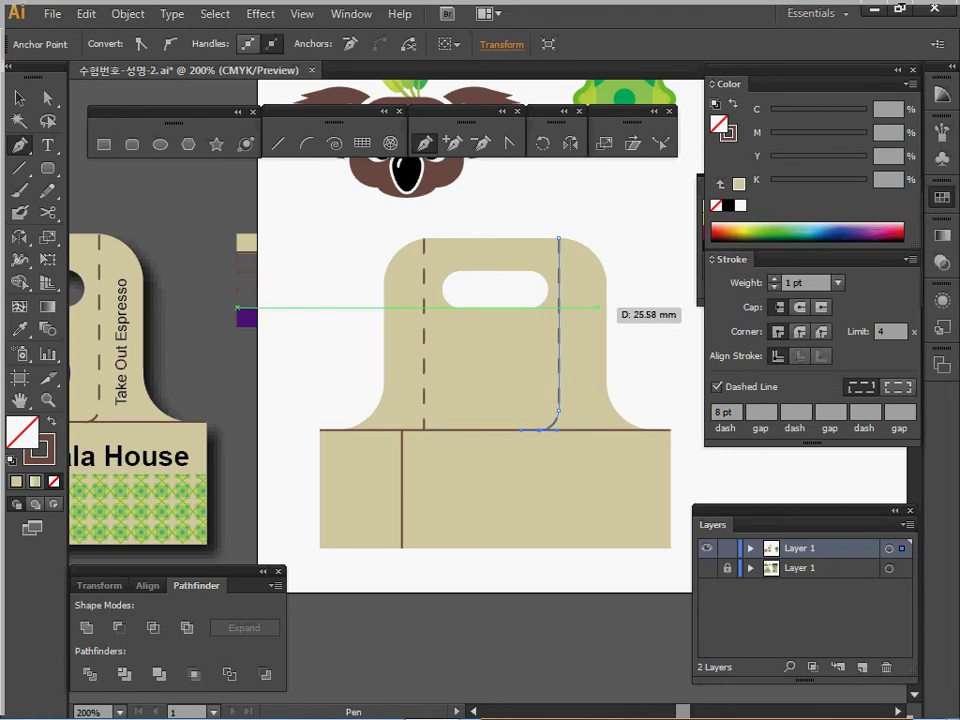
pyautogui.keyDown('ctrl'); pyautogui.click(521, 204); pyautogui.keyUp('ctrl')
# Shift the curved dashed fold path slightly to the right and deselect it
pyautogui.keyDown('ctrl'); pyautogui.click(559, 318); pyautogui.keyUp('ctrl')
pyautogui.moveTo(559, 318); pyautogui.dragTo(563, 318)
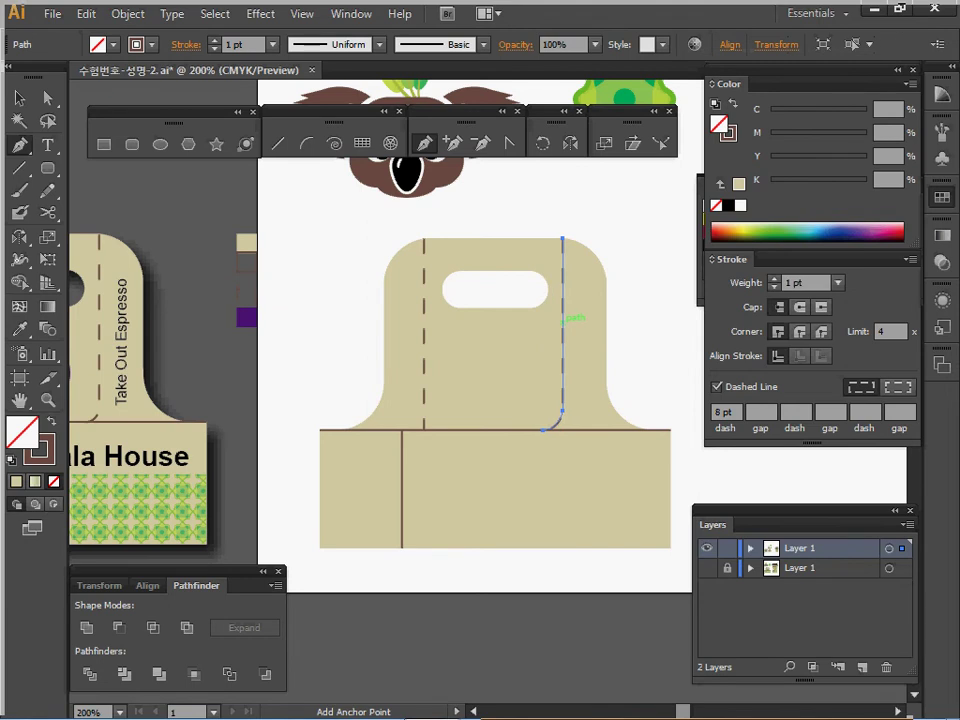
pyautogui.press('ctrl')
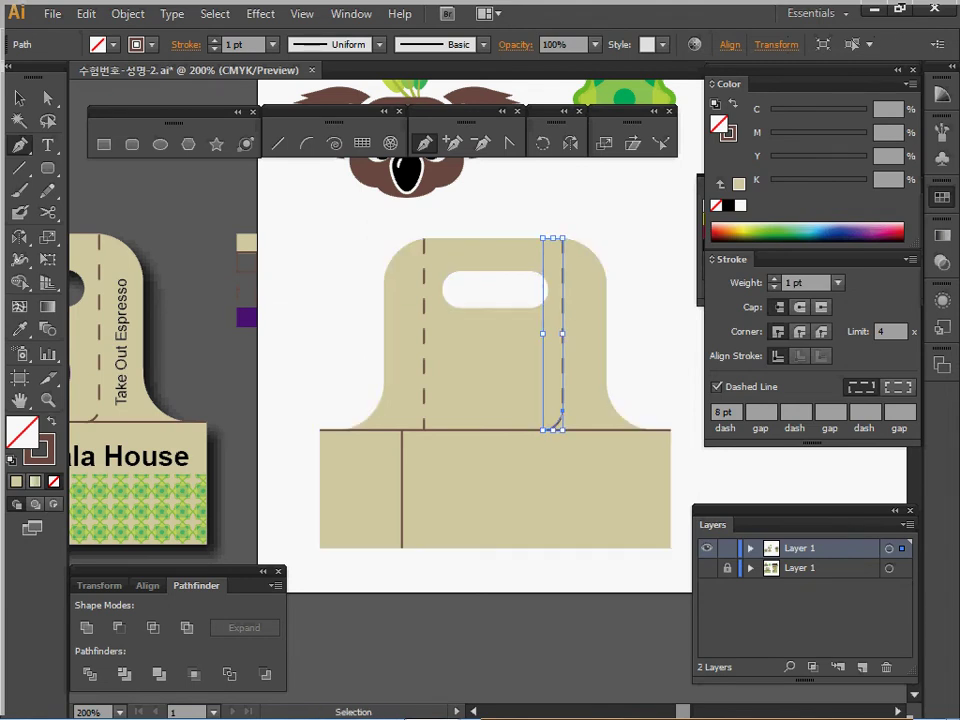
pyautogui.keyDown('ctrl'); pyautogui.click(300, 300); pyautogui.keyUp('ctrl')
pyautogui.keyDown('ctrl'); pyautogui.click(247, 298); pyautogui.keyUp('ctrl')
pyautogui.hotkey('ctrl', 'shift', 'a')
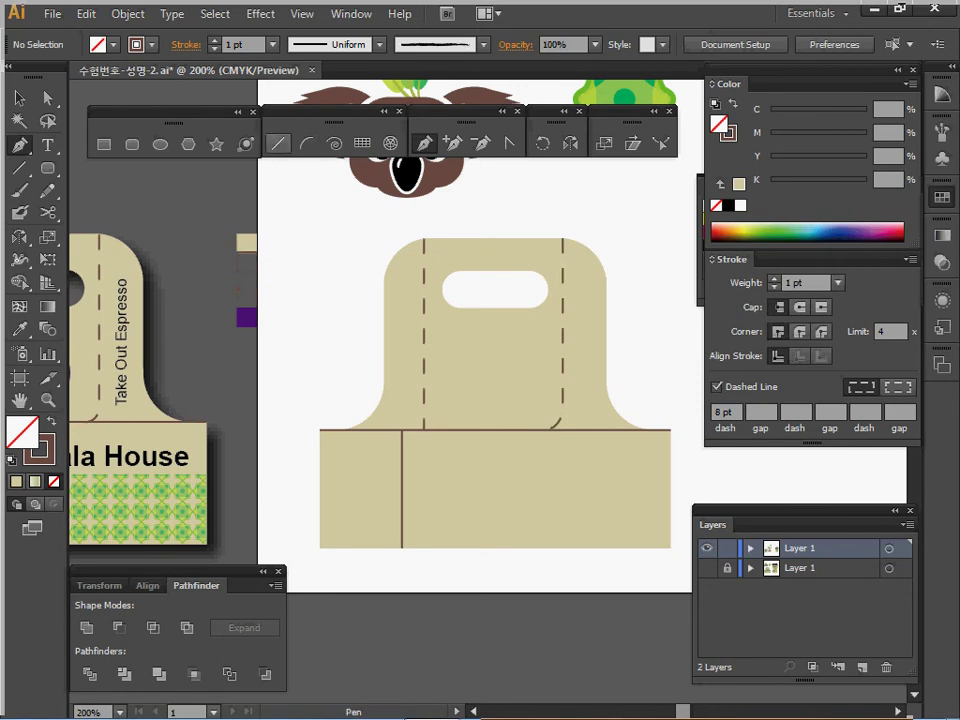
# Draw a diagonal line from the left shoulder across the vertical base line, with a 0.5 pt stroke and 2 pt dashes
pyautogui.press('\\')
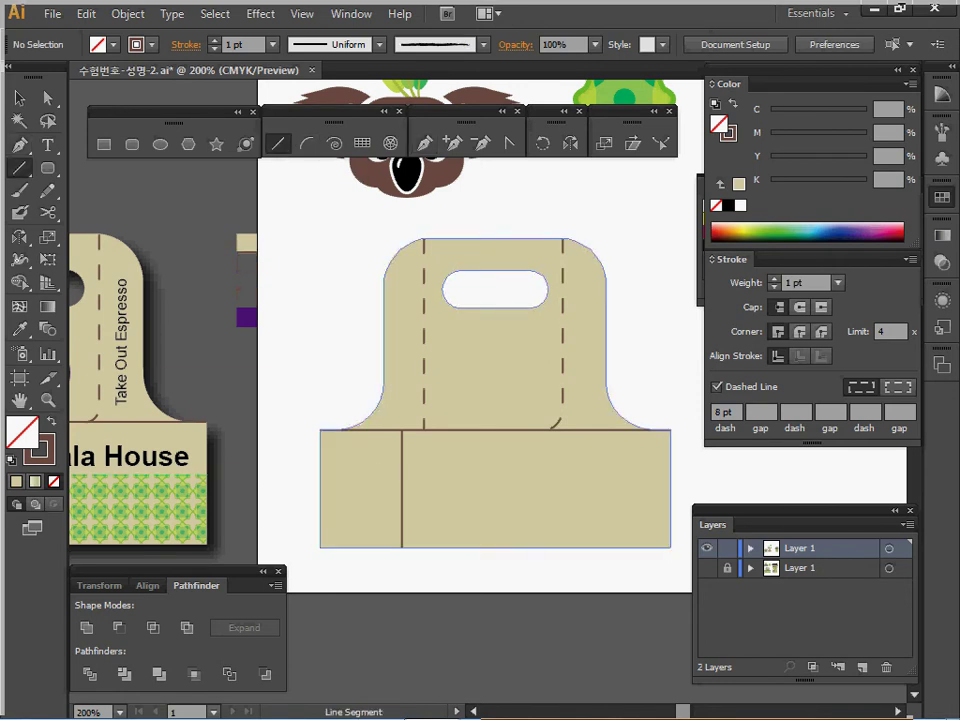
pyautogui.moveTo(350, 428); pyautogui.dragTo(405, 460)
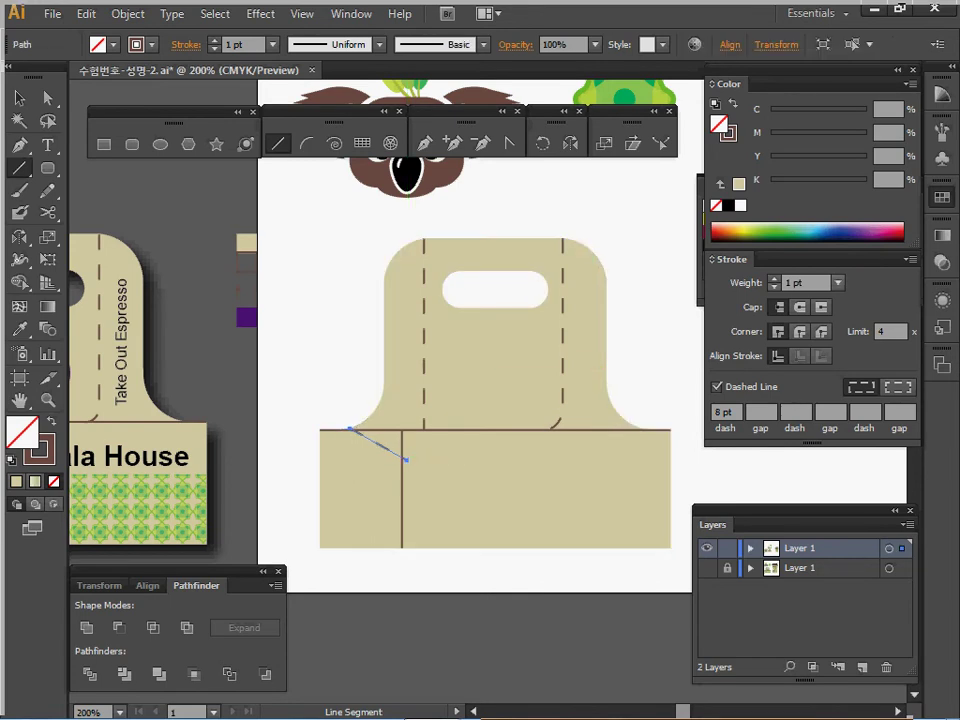
pyautogui.click(838, 283)
pyautogui.click(864, 336)
pyautogui.click(838, 283)
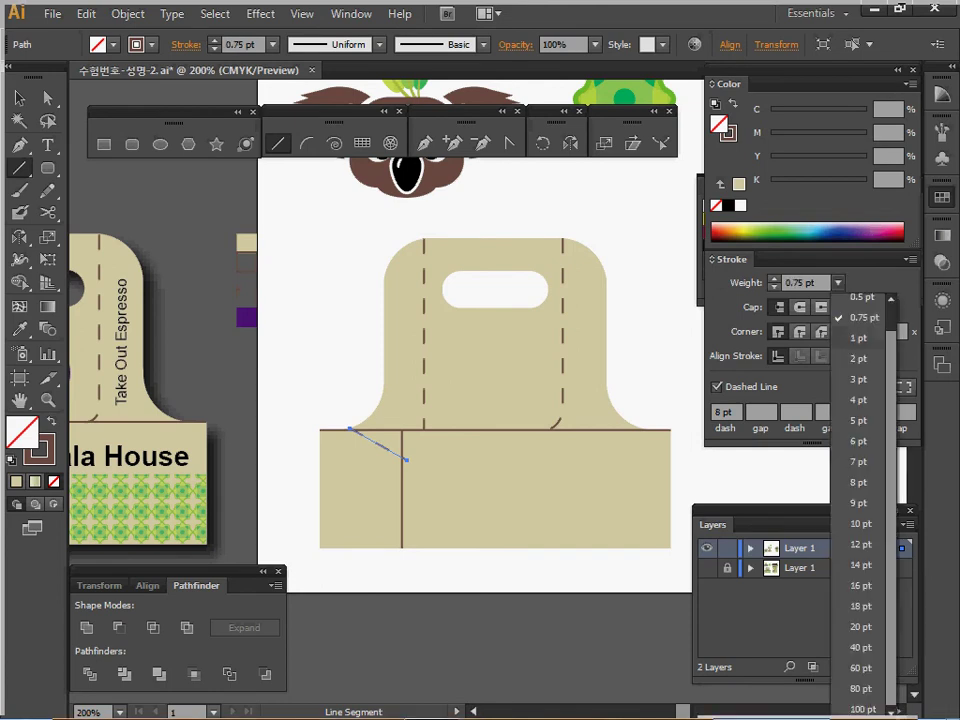
pyautogui.click(864, 315)
pyautogui.click(724, 411)
pyautogui.write('2')
pyautogui.press('Return')
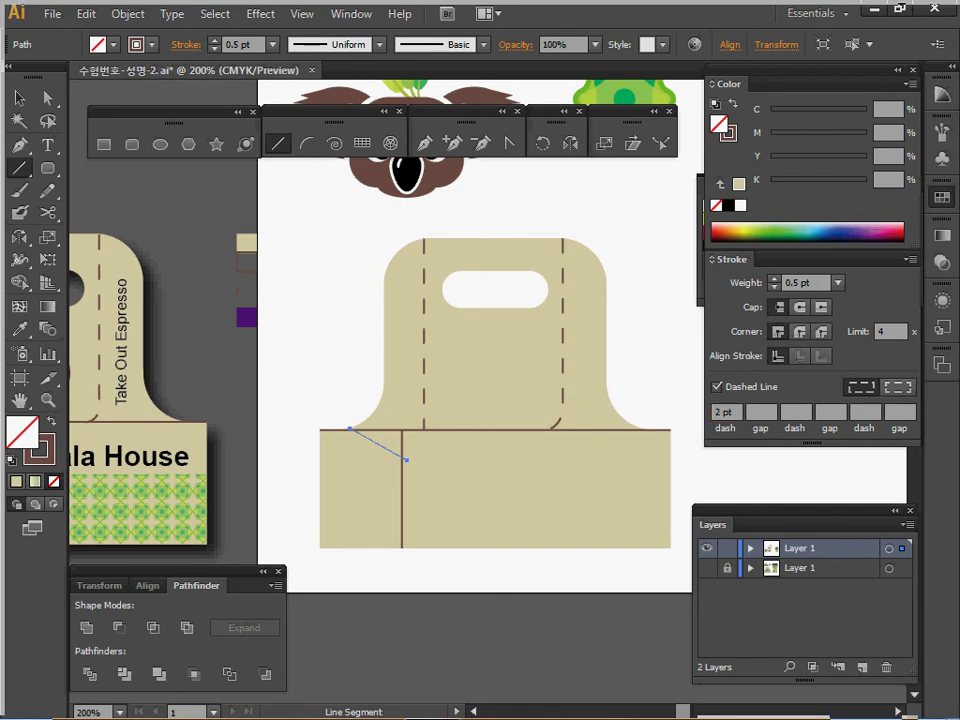
# Replace the overshooting diagonal with a line about 12 mm long at 331° from the left shoulder, ending on the vertical base line
pyautogui.hotkey('ctrl', 'shift', 'a')
pyautogui.hotkey('ctrl', 'space')
pyautogui.keyDown('ctrl'); pyautogui.click(419, 469); pyautogui.keyUp('ctrl')
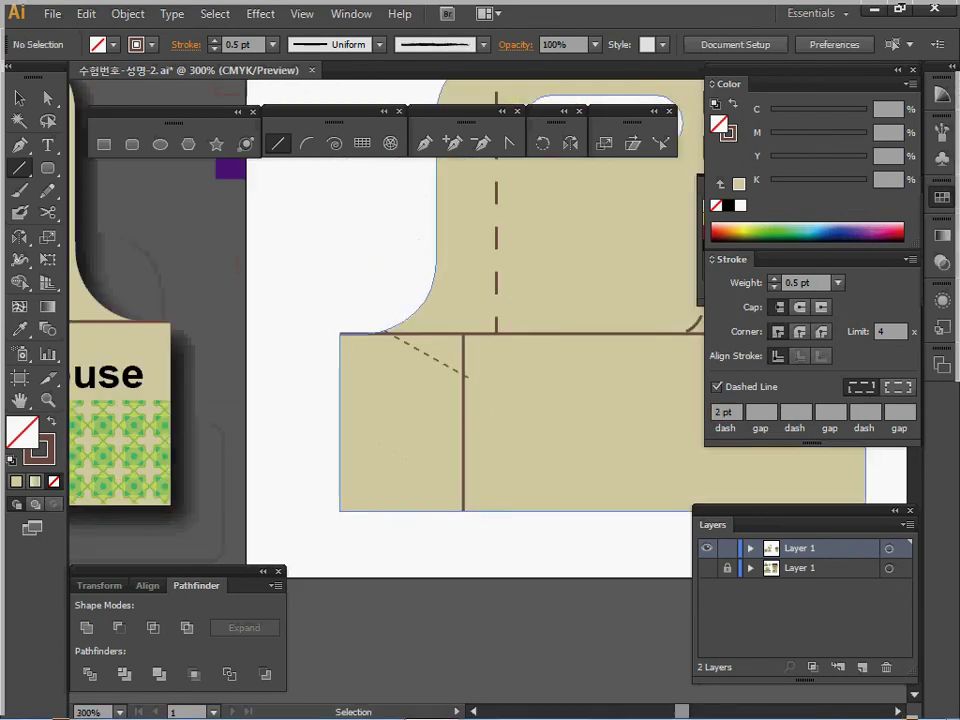
pyautogui.keyDown('ctrl'); pyautogui.click(470, 379); pyautogui.keyUp('ctrl')
pyautogui.press('Delete')
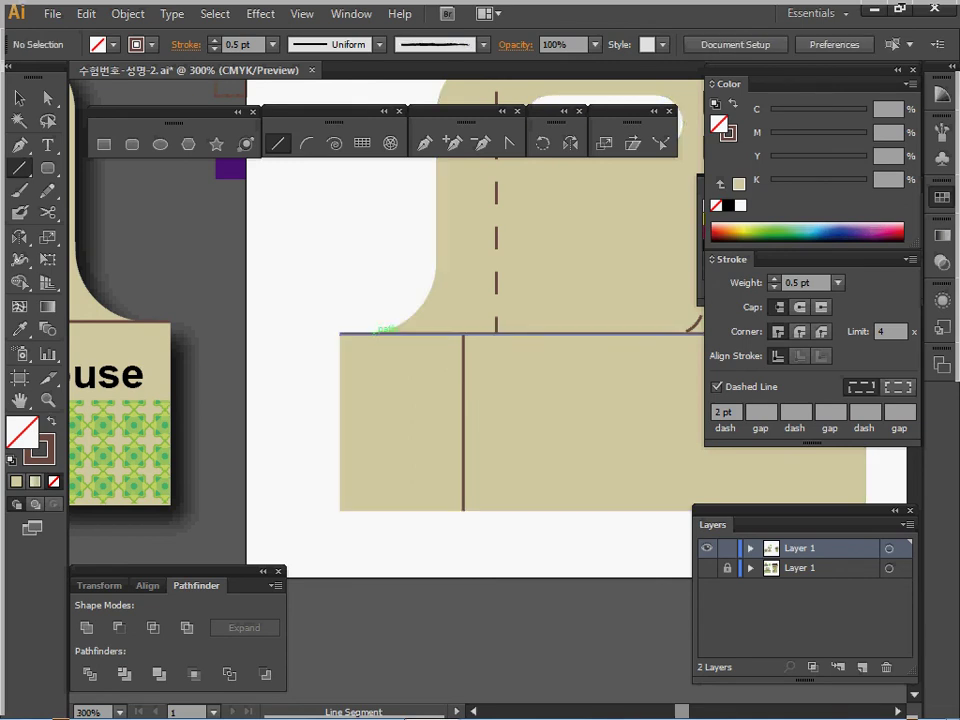
pyautogui.moveTo(383, 332); pyautogui.dragTo(469, 378)
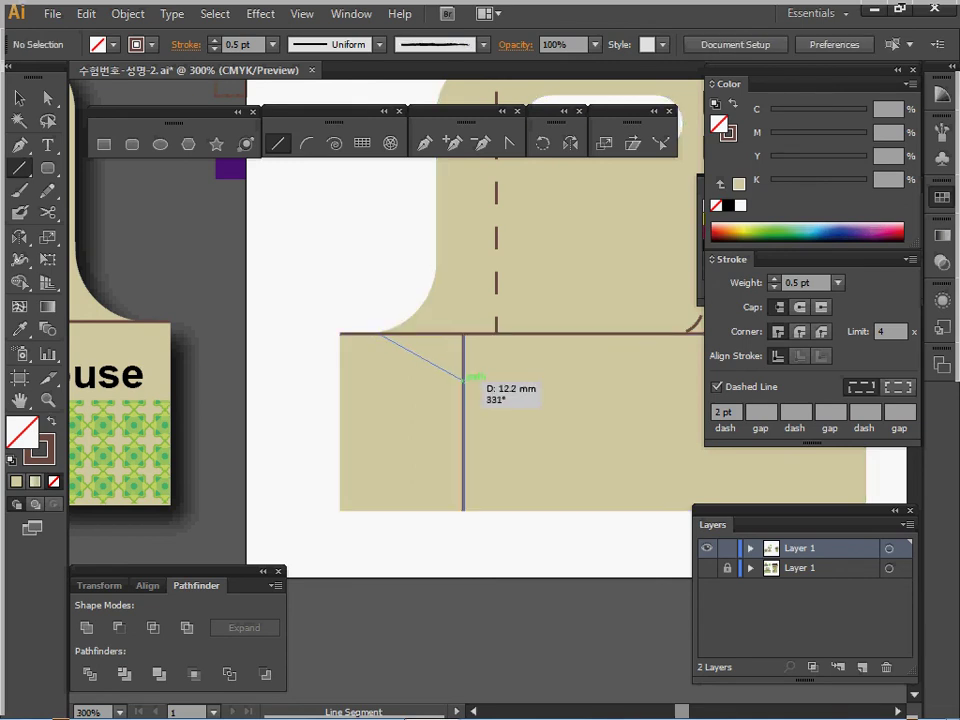
pyautogui.moveTo(465, 378); pyautogui.dragTo(464, 379)
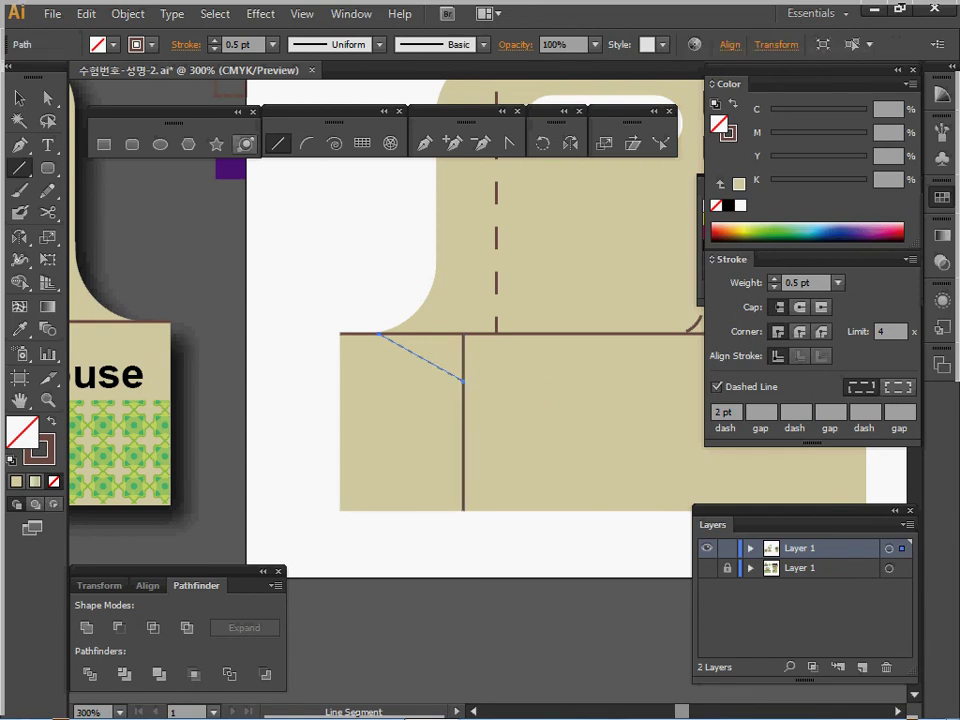
# Reflect a copy of the dashed diagonal across the vertical base line, about its lower end, to form a V
pyautogui.press('o')
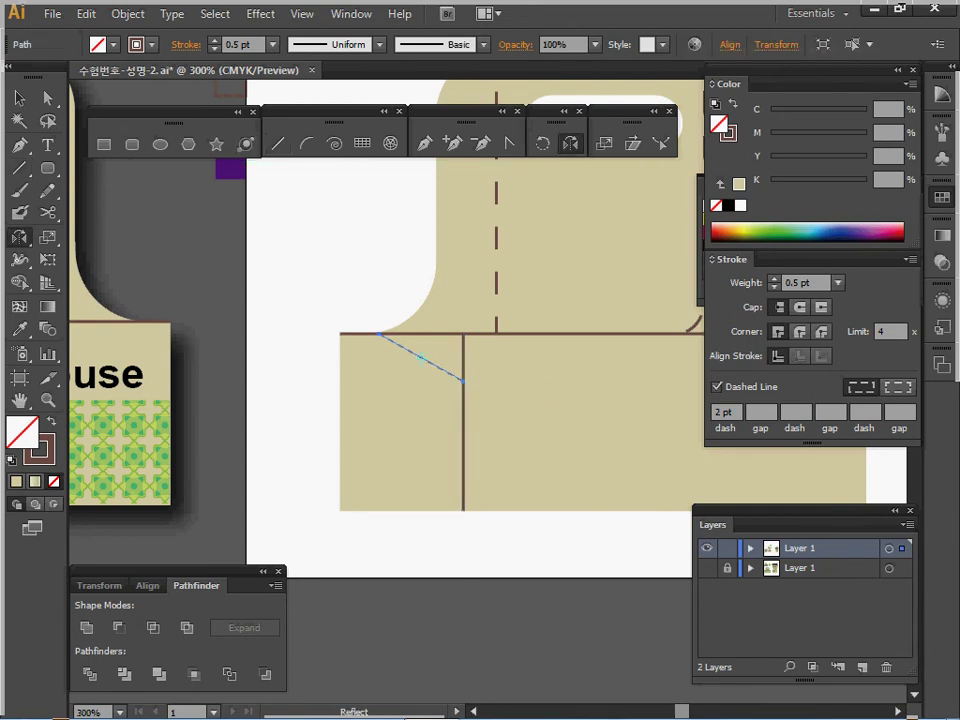
pyautogui.click(463, 381)
pyautogui.moveTo(463, 381); pyautogui.dragTo(496, 333)
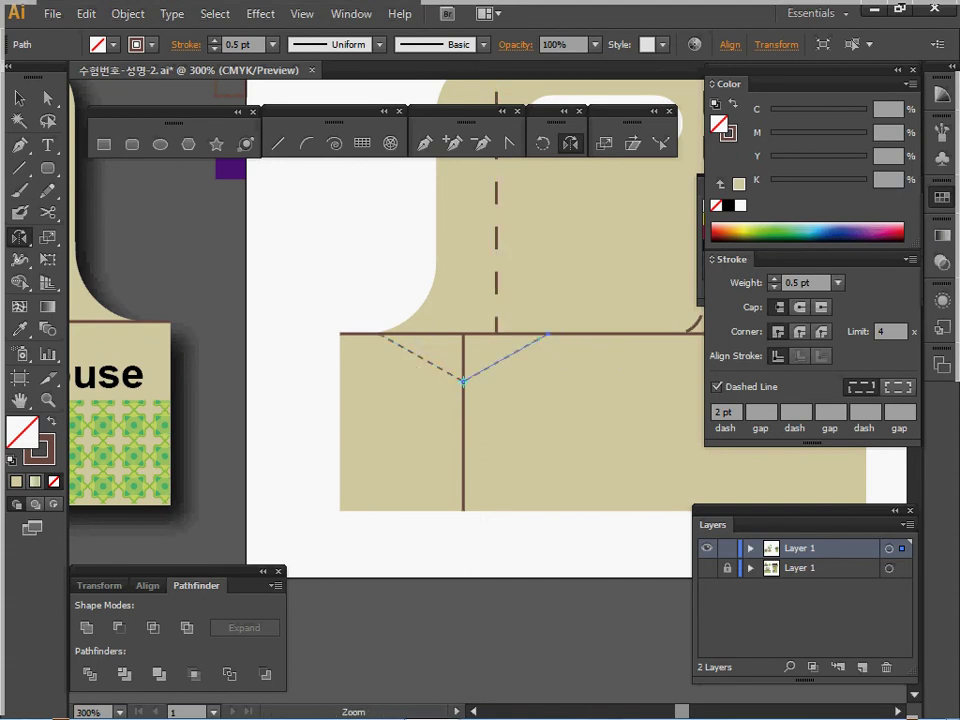
# Draw a circle with the purple sample's fill below the handle slot, centered between the dashed fold lines
pyautogui.keyDown('ctrl'); pyautogui.keyDown('alt'); pyautogui.click(555, 410); pyautogui.keyUp('alt'); pyautogui.keyUp('ctrl')
pyautogui.keyDown('ctrl'); pyautogui.keyDown('alt'); pyautogui.click(555, 410); pyautogui.keyUp('alt'); pyautogui.keyUp('ctrl')
pyautogui.press('space')
pyautogui.moveTo(555, 410); pyautogui.dragTo(568, 498)
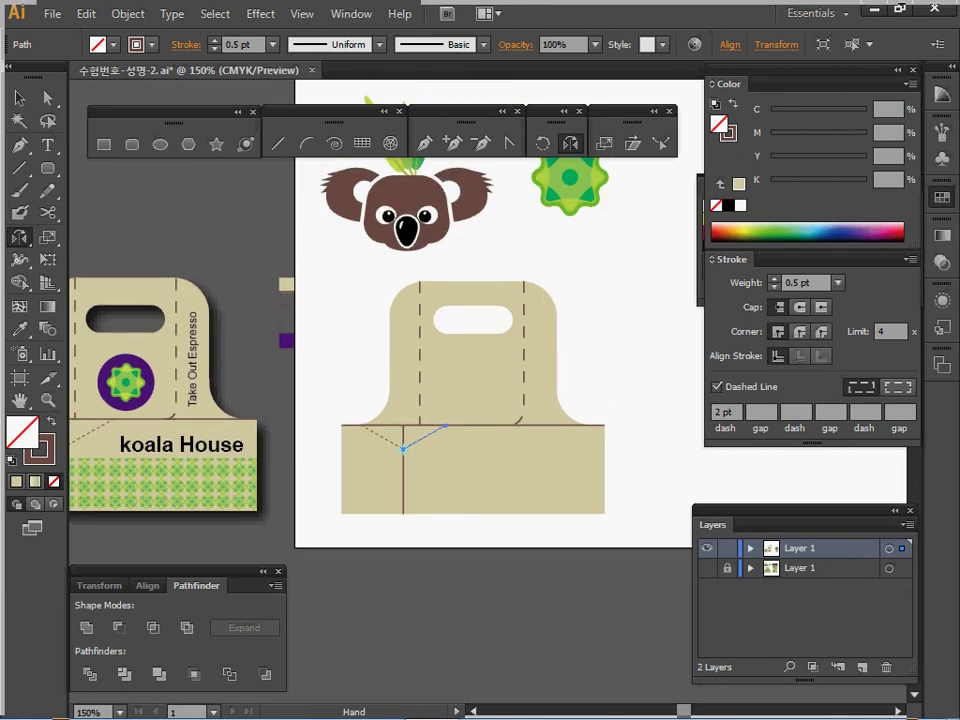
pyautogui.click(286, 340)
pyautogui.press('o')
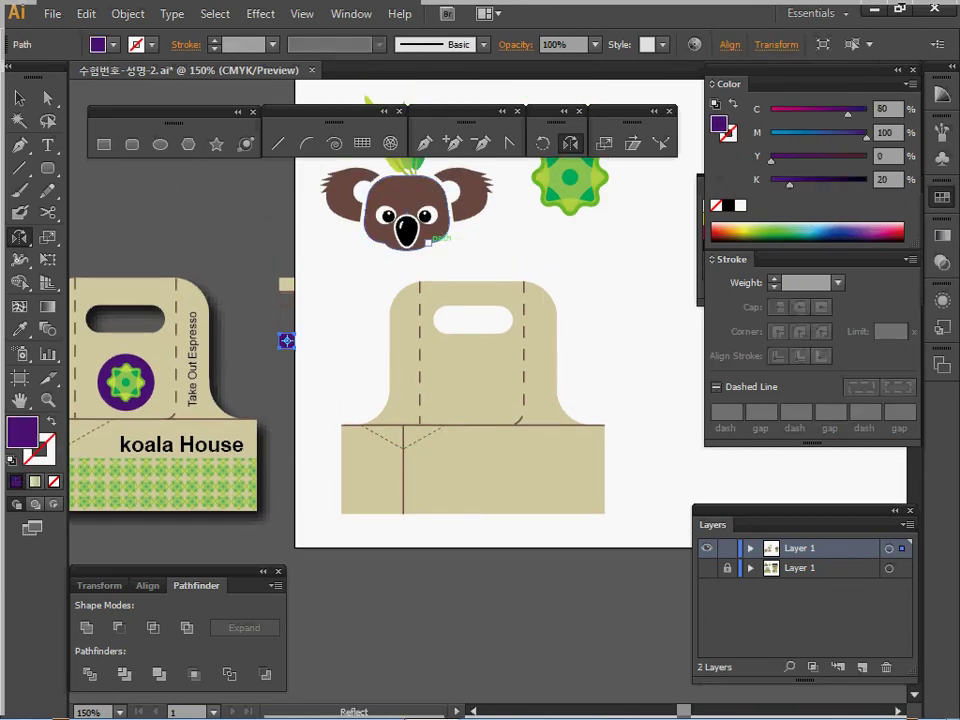
pyautogui.press('l')
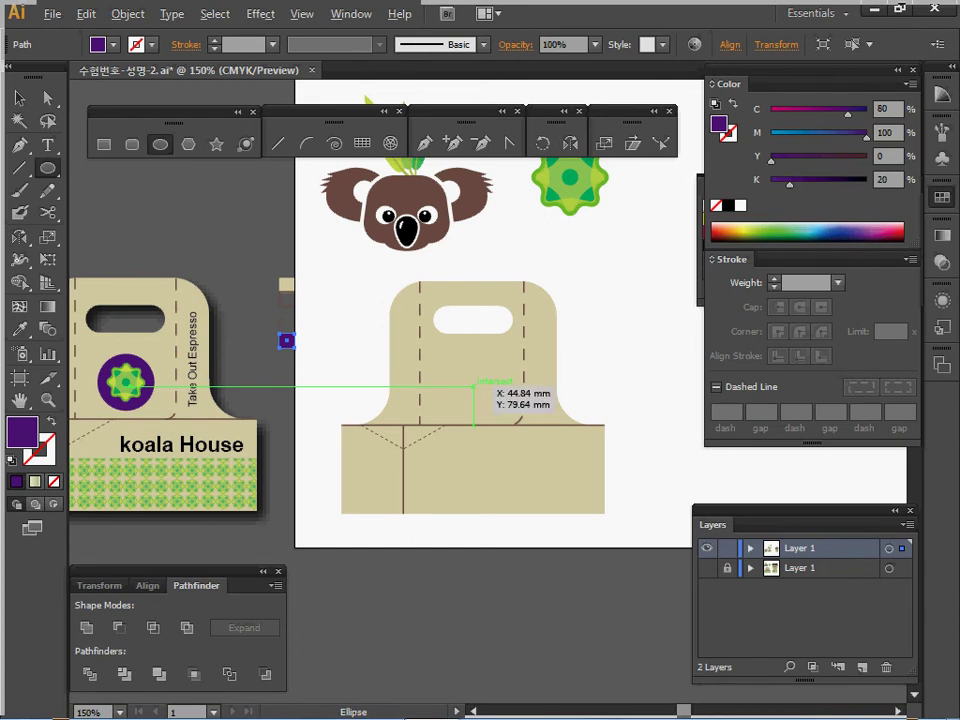
pyautogui.moveTo(473, 385); pyautogui.dragTo(454, 437)
# Place a copy of the green flower motif over the purple circle on the carrier
pyautogui.press('space')
pyautogui.keyDown('ctrl'); pyautogui.moveTo(510, 296); pyautogui.dragTo(570, 205); pyautogui.keyUp('ctrl')
pyautogui.press('ctrl')
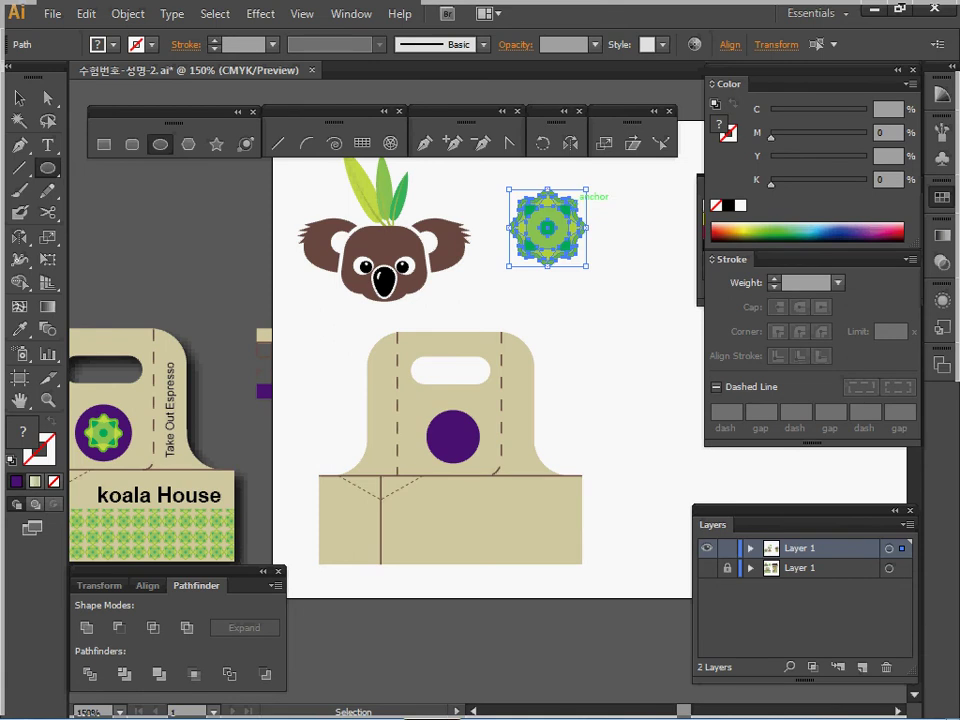
pyautogui.moveTo(577, 195); pyautogui.dragTo(450, 430)
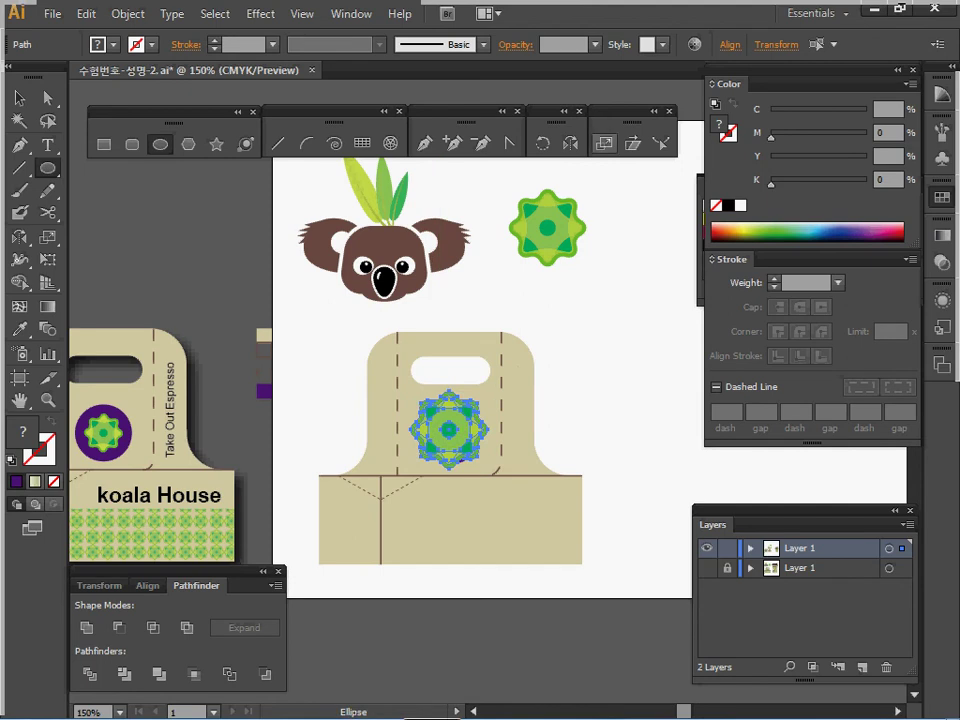
# Scale the flower copy on the purple circle uniformly to 50%
pyautogui.doubleClick(603, 143)
pyautogui.press('Return')
pyautogui.write('50')
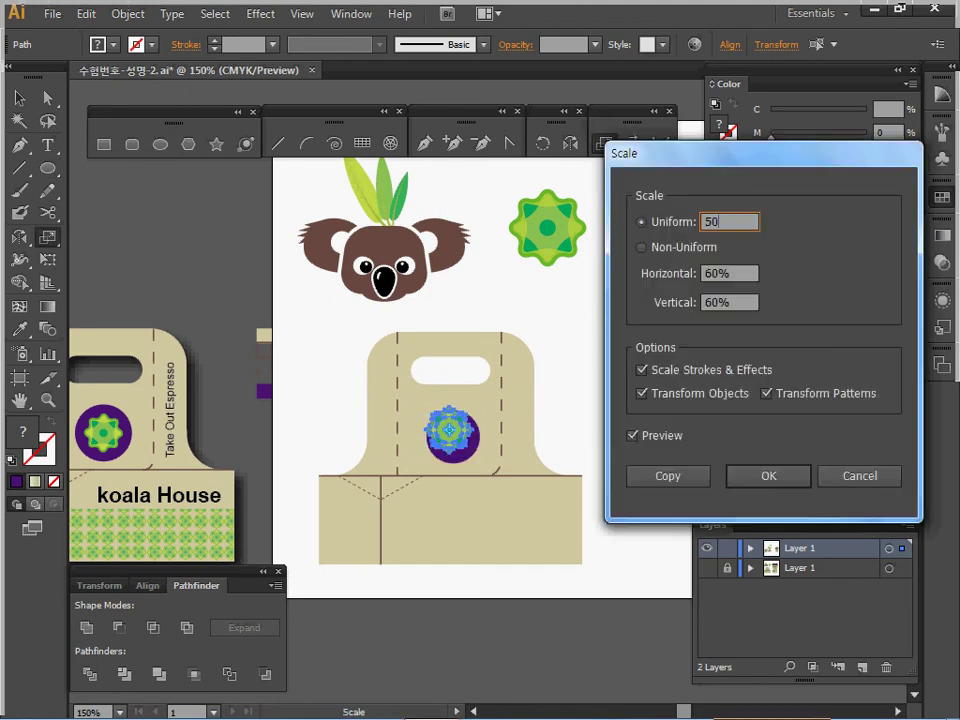
pyautogui.press('Return')
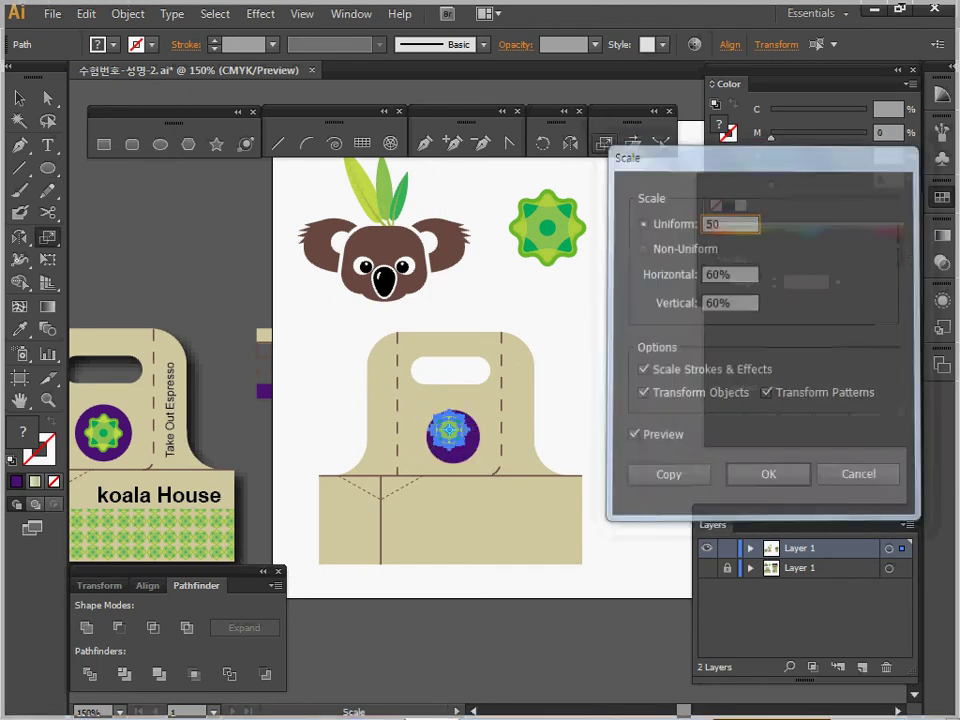
# Center the flower and the purple circle on each other horizontally and vertically, and save the document
pyautogui.keyDown('ctrl'); pyautogui.click(521, 378); pyautogui.keyUp('ctrl')
pyautogui.moveTo(421, 461); pyautogui.dragTo(533, 383)
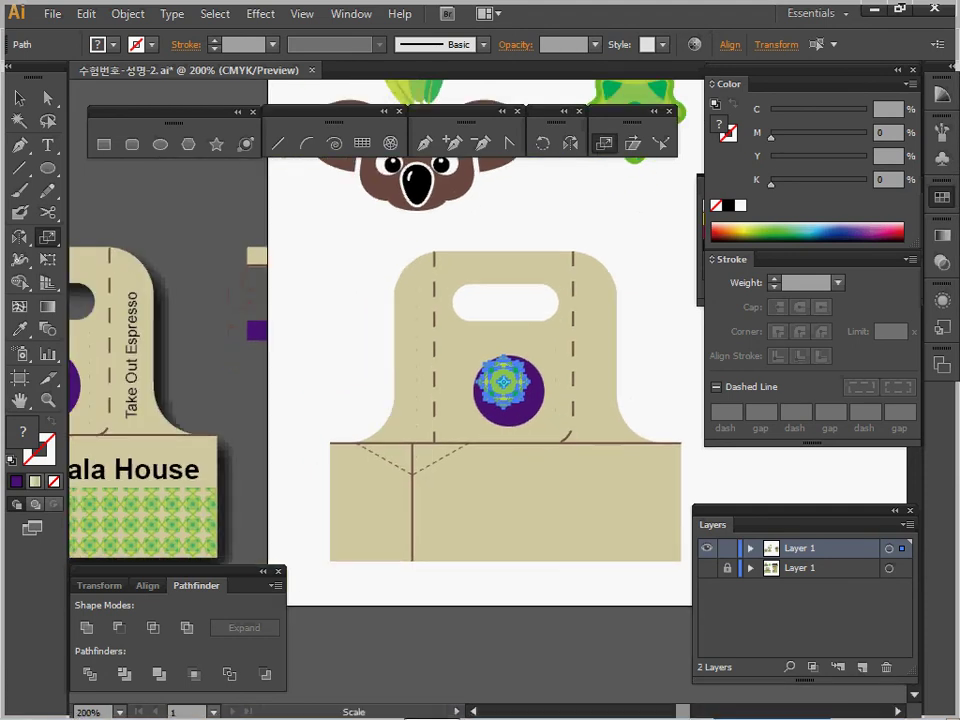
pyautogui.keyDown('ctrl'); pyautogui.keyDown('shift'); pyautogui.click(525, 408); pyautogui.keyUp('shift'); pyautogui.keyUp('ctrl')
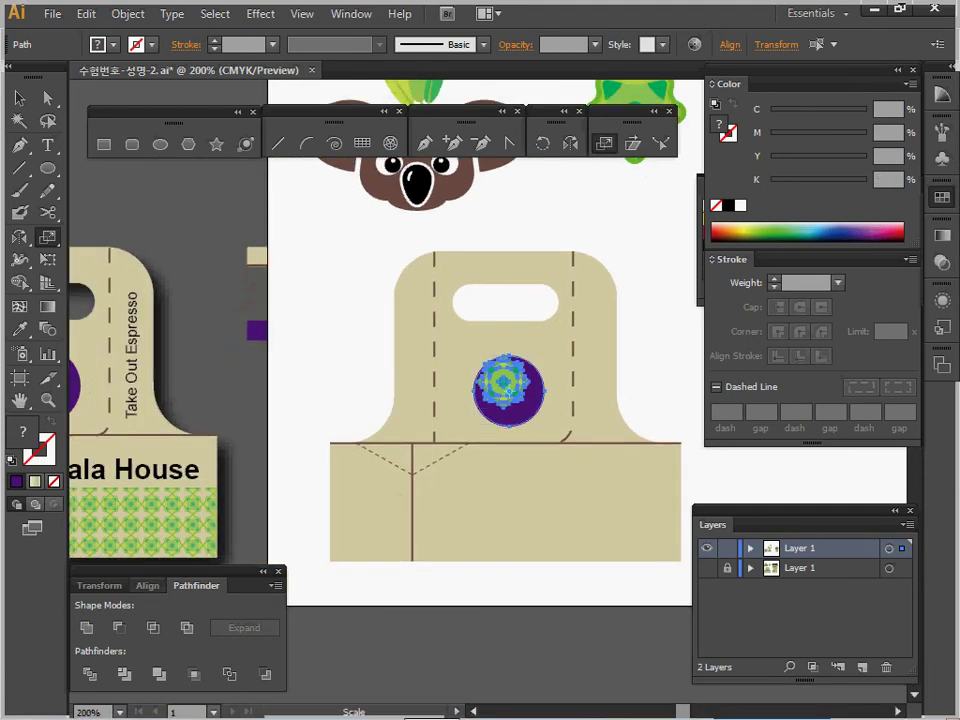
pyautogui.click(147, 585)
pyautogui.click(120, 628)
pyautogui.click(235, 628)
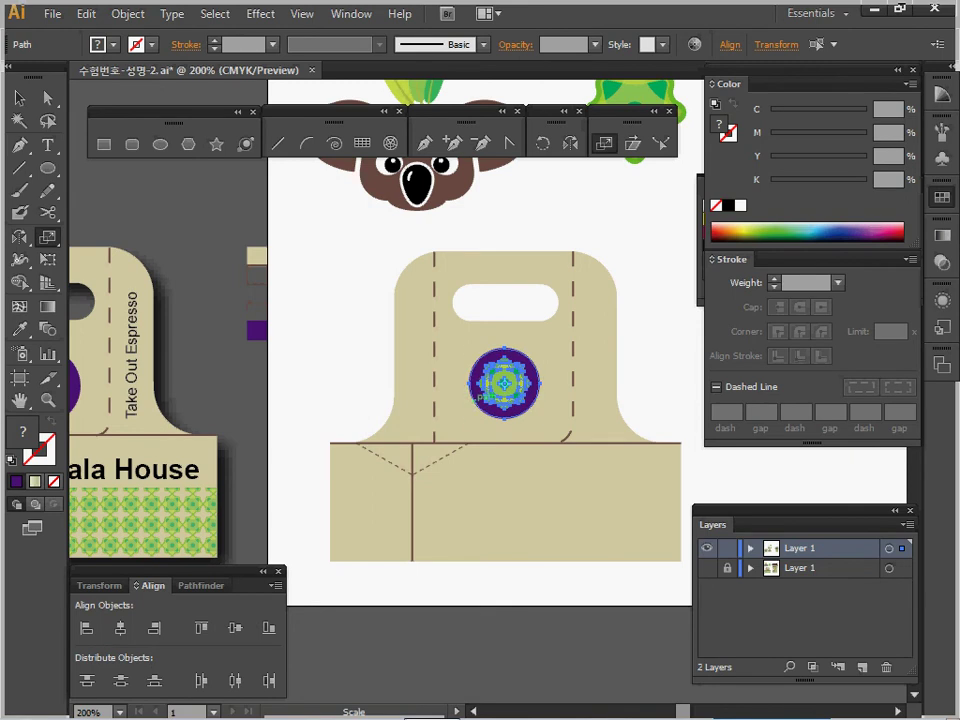
pyautogui.hotkey('ctrl', 's')
pyautogui.hotkey('ctrl', '-')
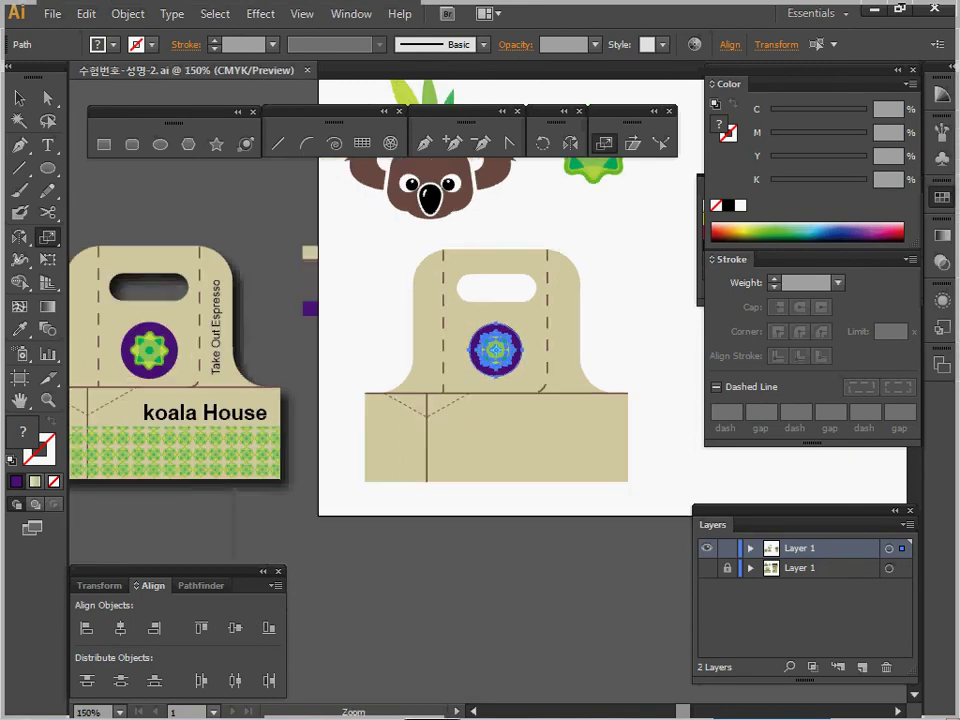
# Try a 66 by 33 mm rectangle starting at the left edge of the carrier's base panel
pyautogui.moveTo(656, 356); pyautogui.dragTo(550, 414)
pyautogui.keyDown('ctrl'); pyautogui.click(291, 305); pyautogui.keyUp('ctrl')
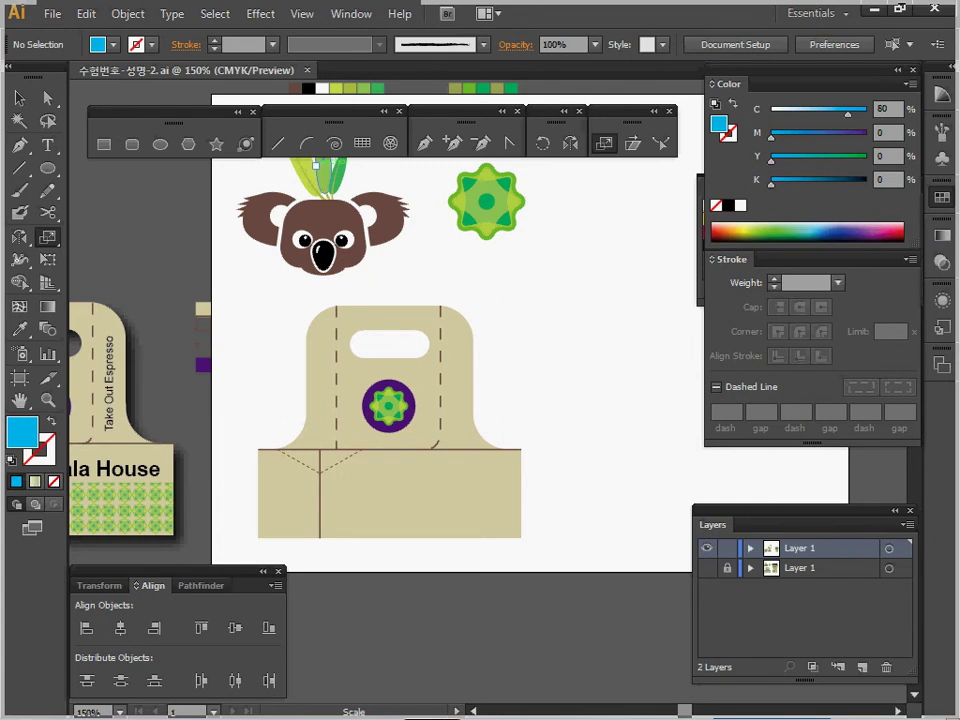
pyautogui.click(103, 144)
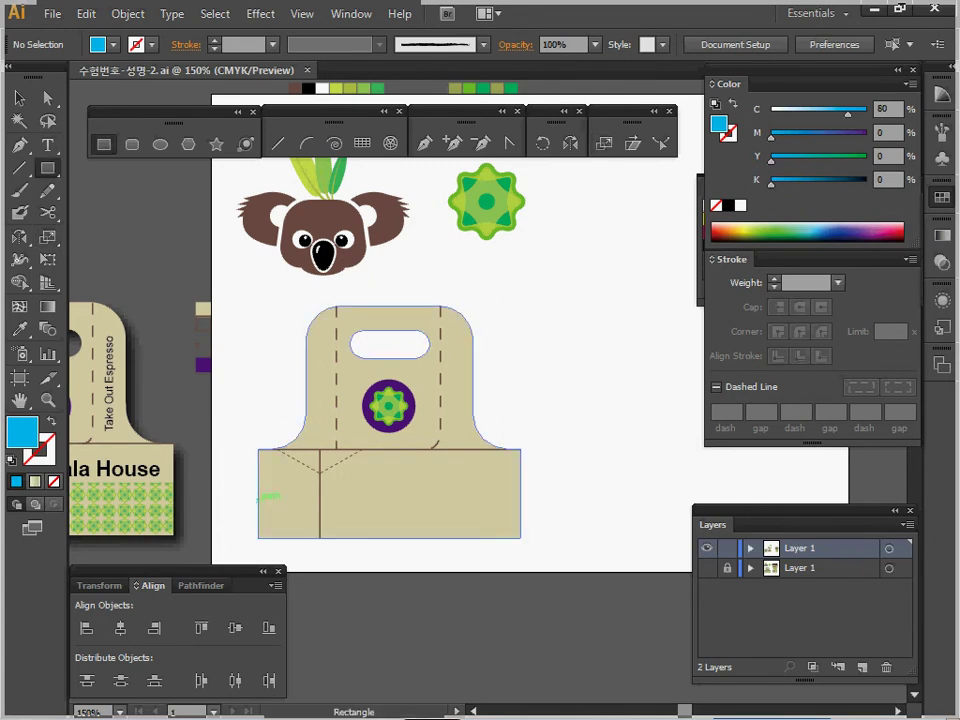
pyautogui.click(259, 491)
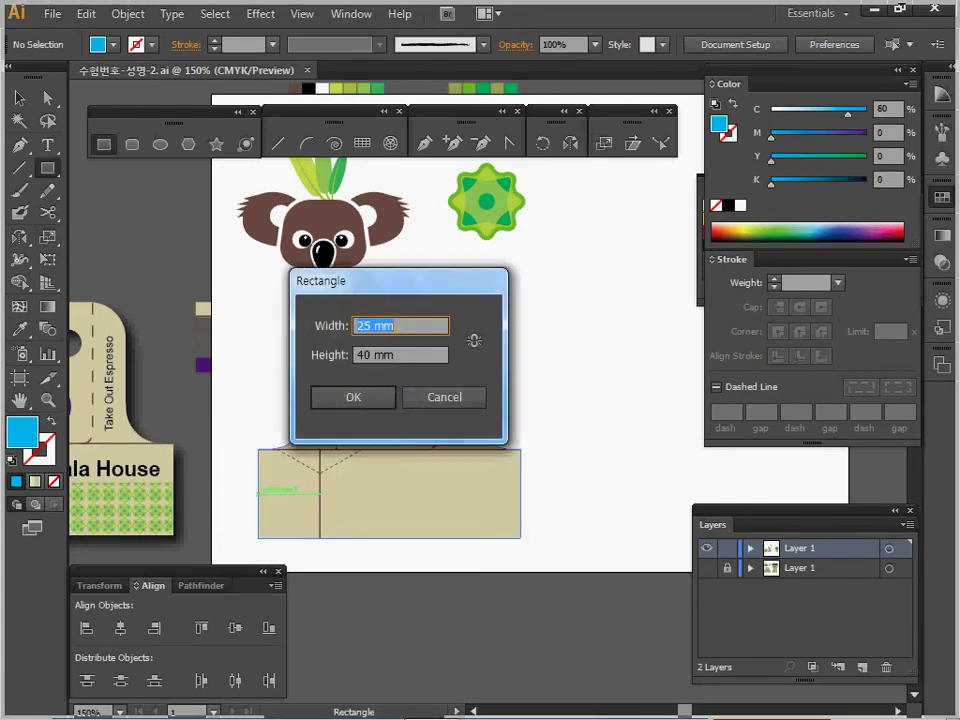
pyautogui.write('66')
pyautogui.press('Tab')
pyautogui.write('33')
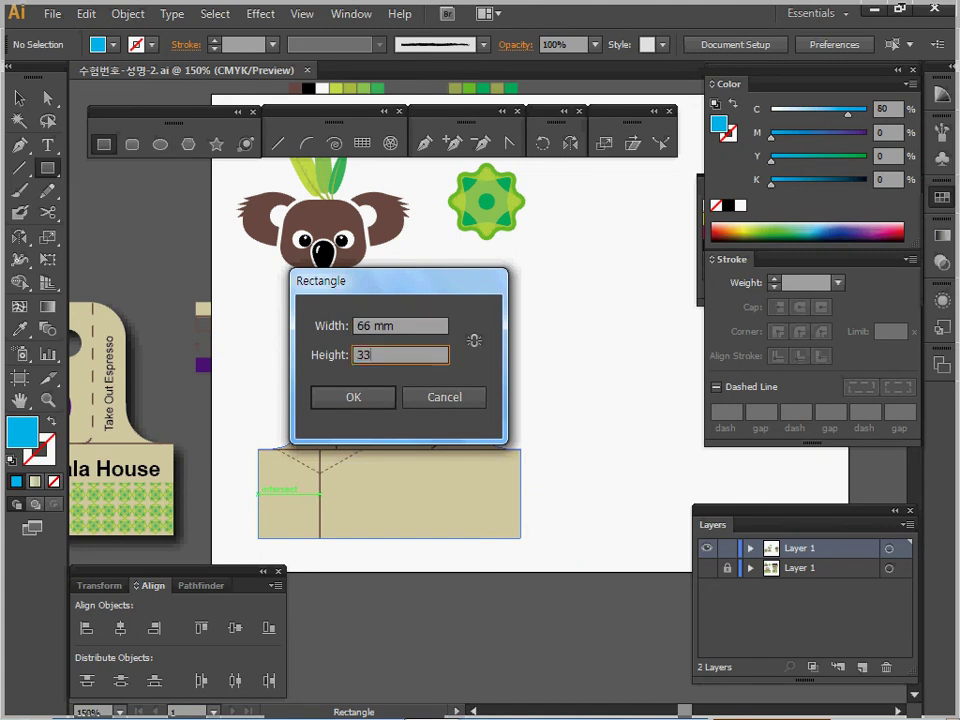
pyautogui.press('Return')
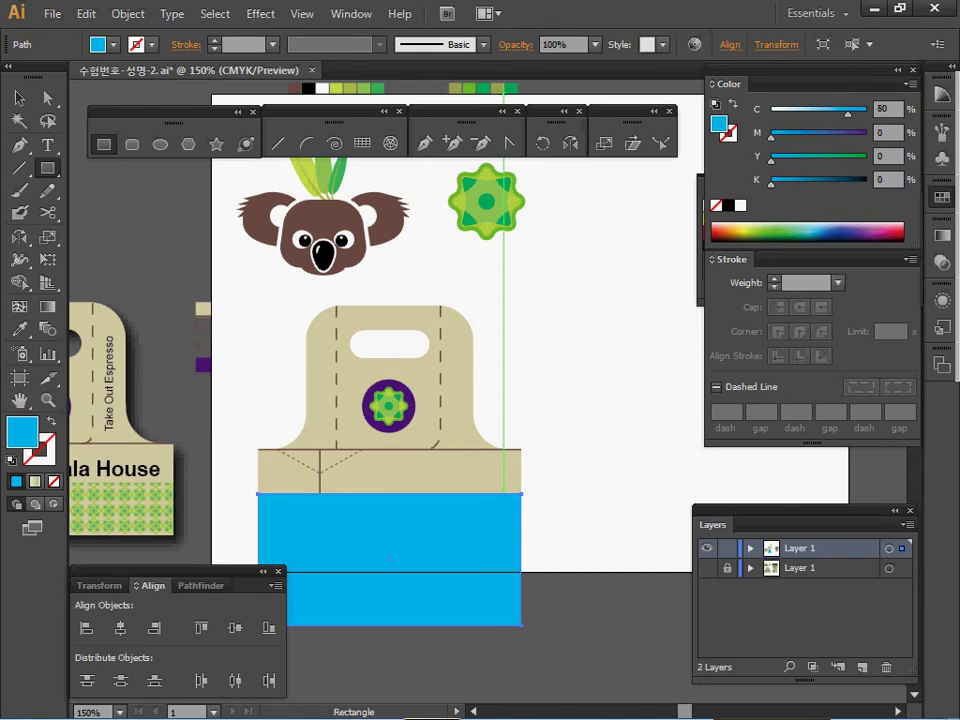
pyautogui.press('Delete')
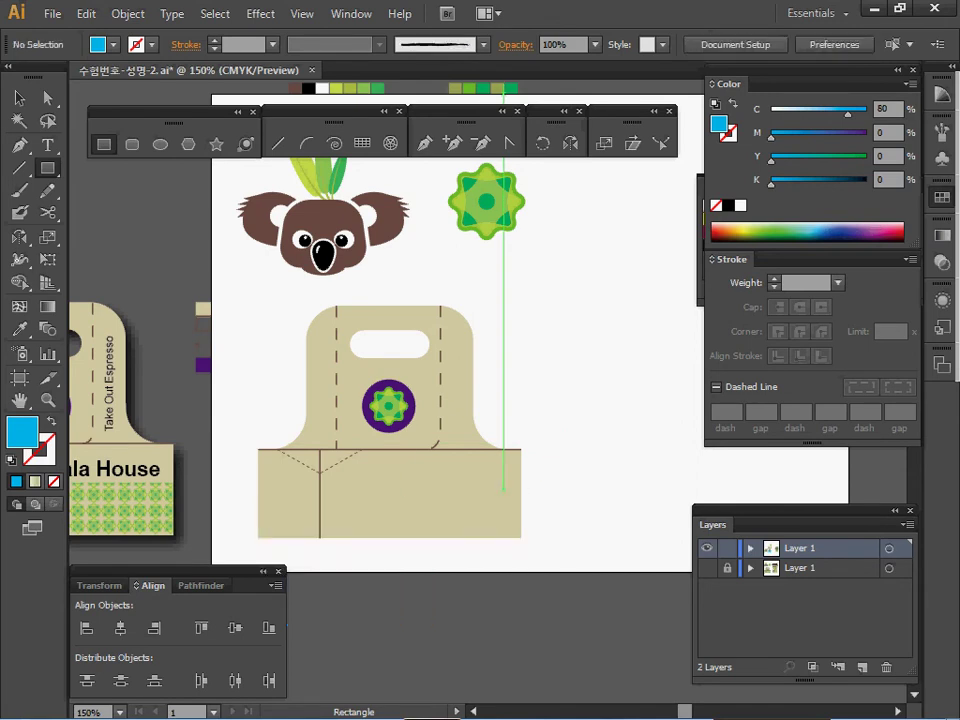
# Create a 66 by 13 mm rectangle across the carrier's base panel and nudge it up to the panel's bottom edge
pyautogui.click(258, 491)
pyautogui.press('Tab')
pyautogui.write('13')
pyautogui.press('Return')
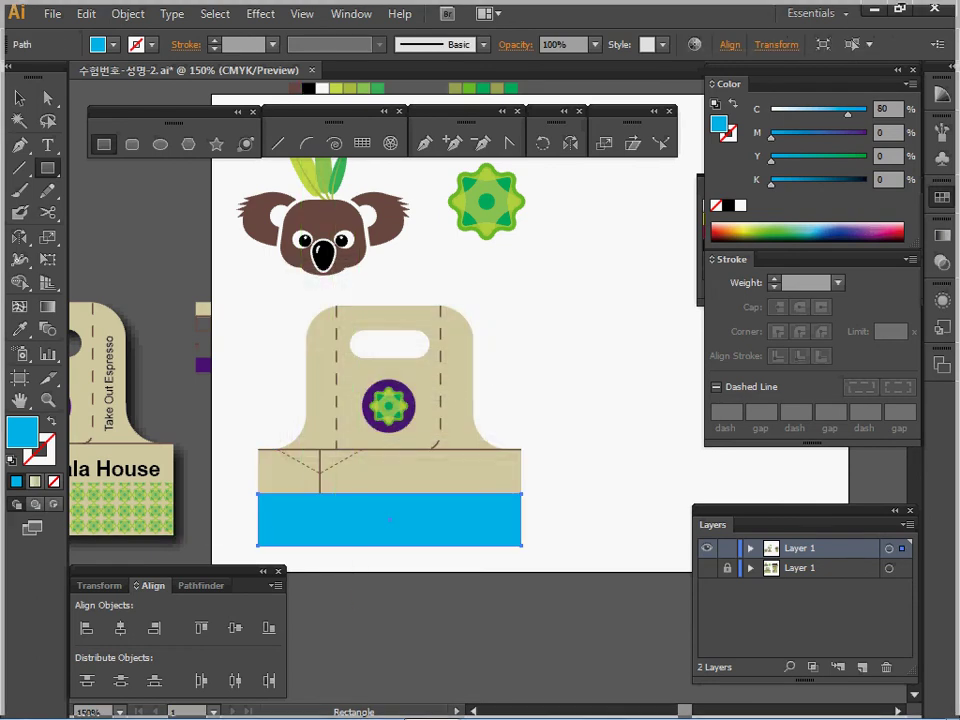
pyautogui.hotkey('shift', 'x')
pyautogui.press('Up')
pyautogui.press('Up')
pyautogui.press('Up')
pyautogui.press('Up')
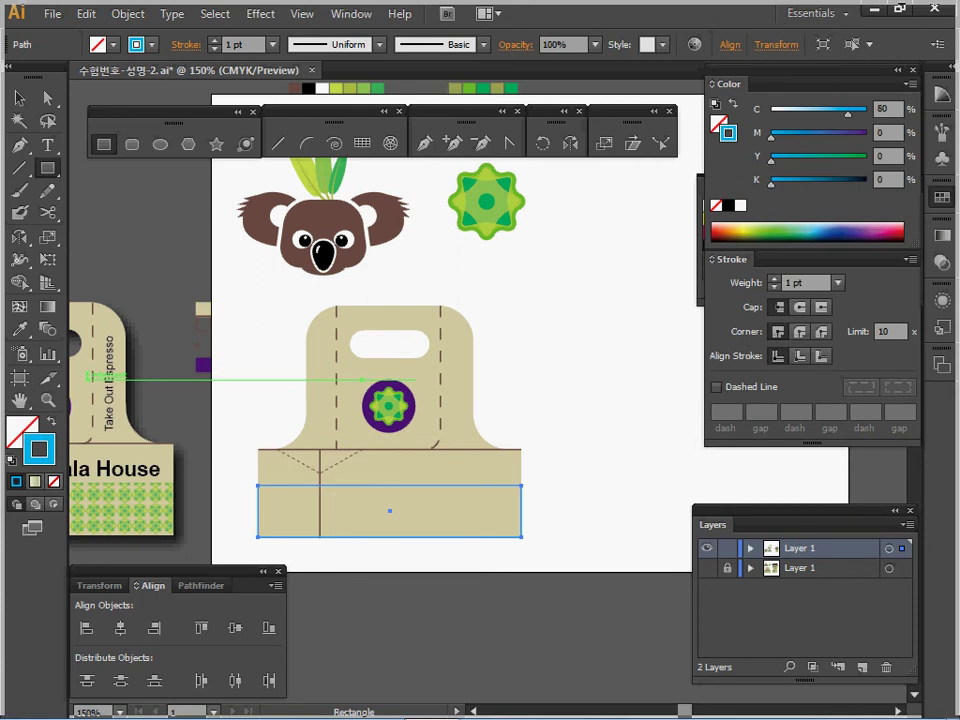
# Remove the rectangle's stroke and fill it with the green flower pattern swatch
pyautogui.press('/')
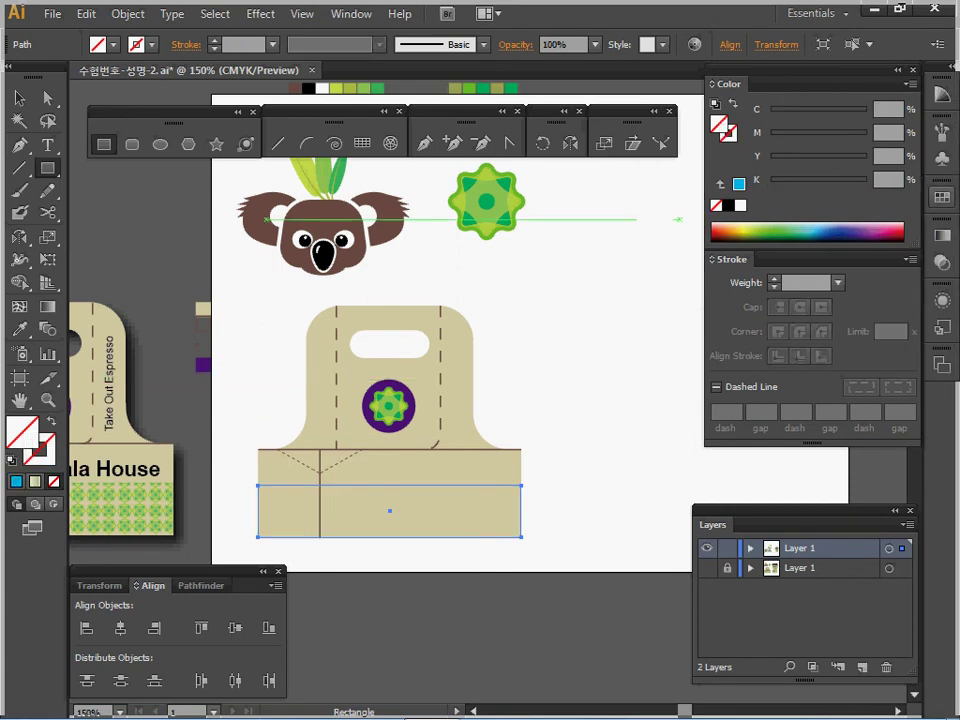
pyautogui.click(700, 219)
pyautogui.click(775, 245)
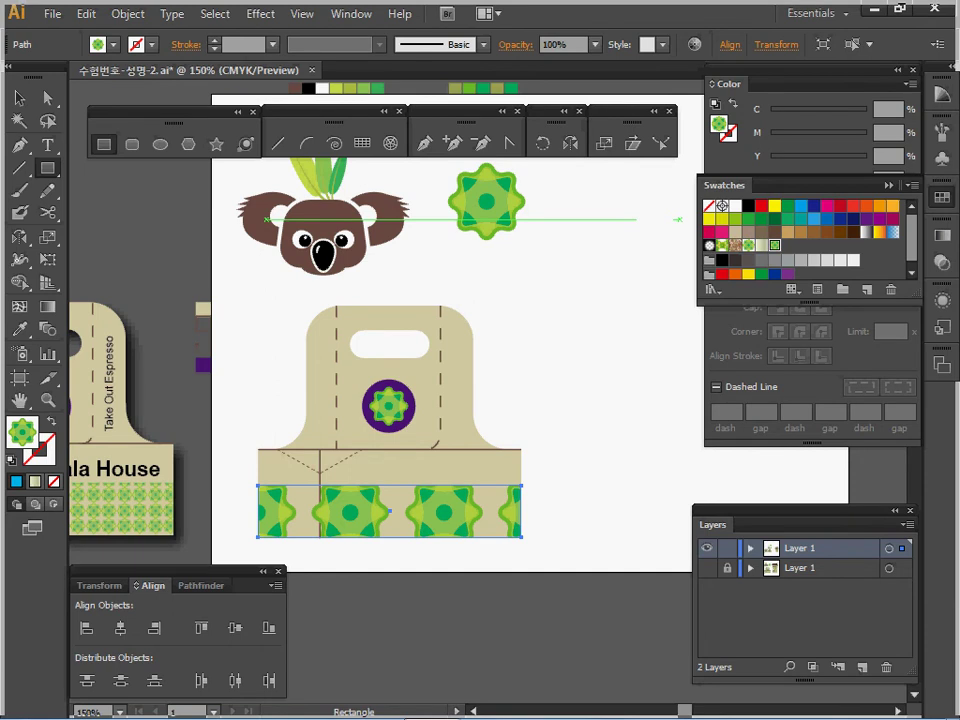
pyautogui.click(888, 185)
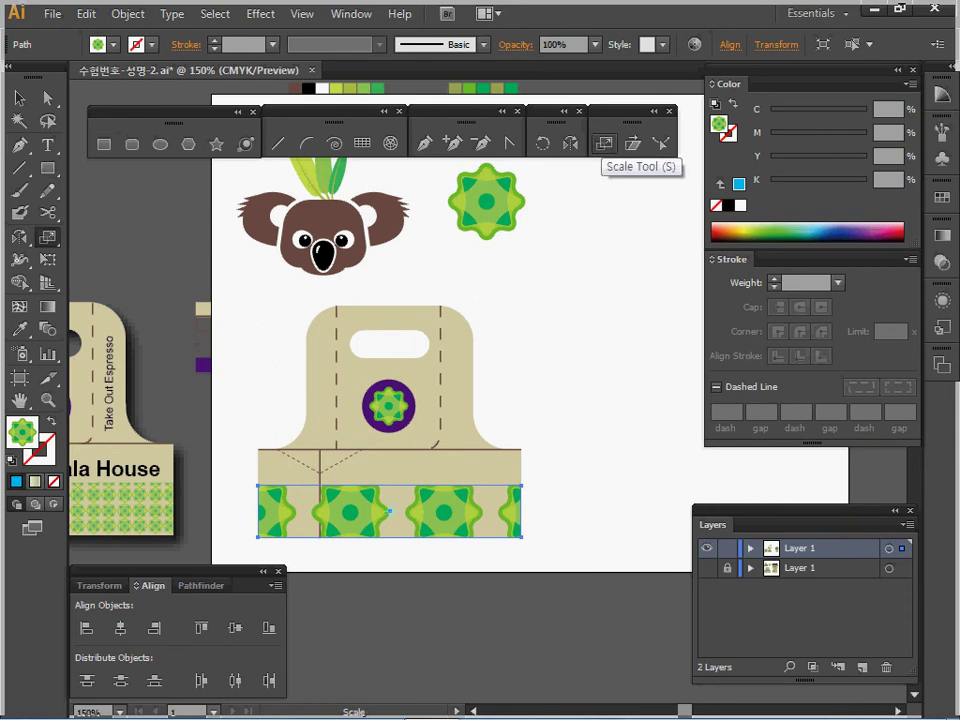
# Scale only the pattern inside the rectangle uniformly to 20%, without transforming the rectangle itself
pyautogui.doubleClick(604, 143)
pyautogui.write('20')
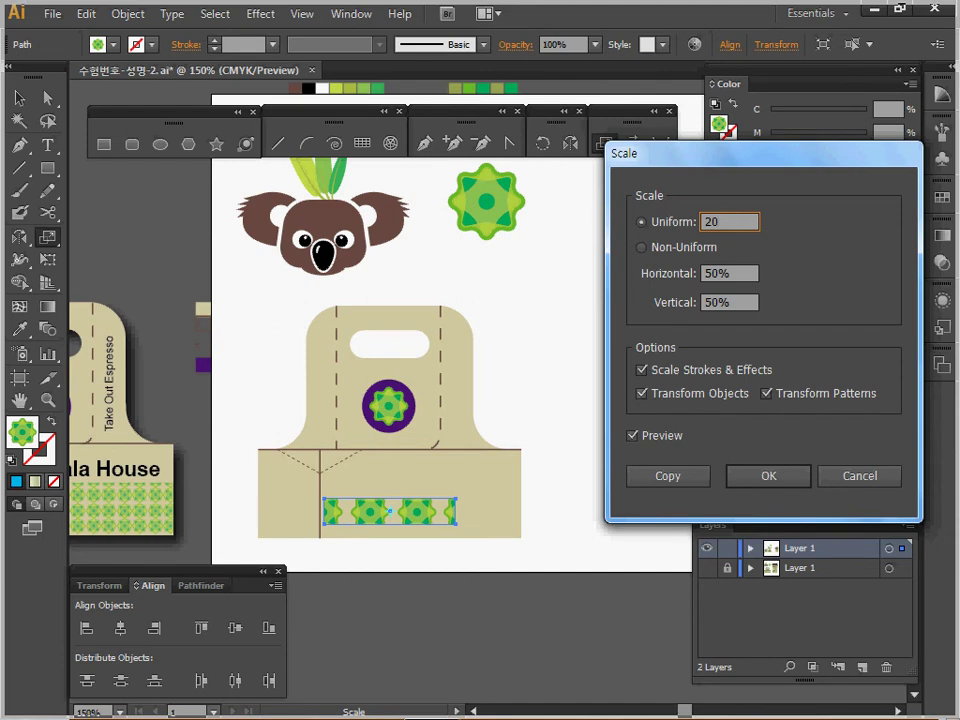
pyautogui.click(642, 393)
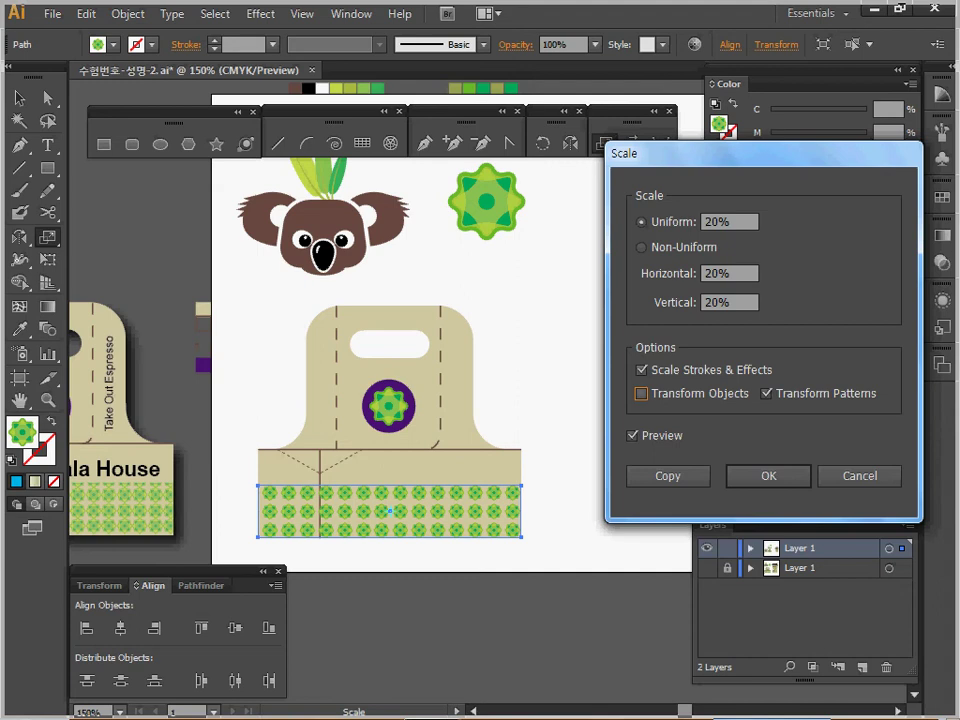
pyautogui.press('Return')
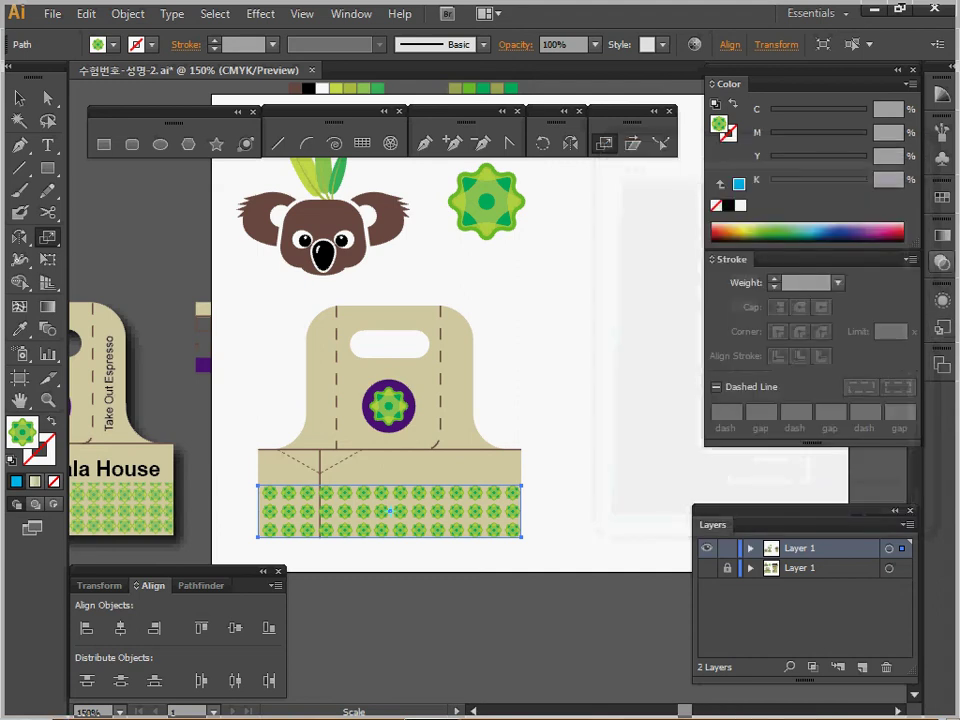
# Set the flower pattern band's opacity to 80%
pyautogui.click(941, 262)
pyautogui.click(909, 247)
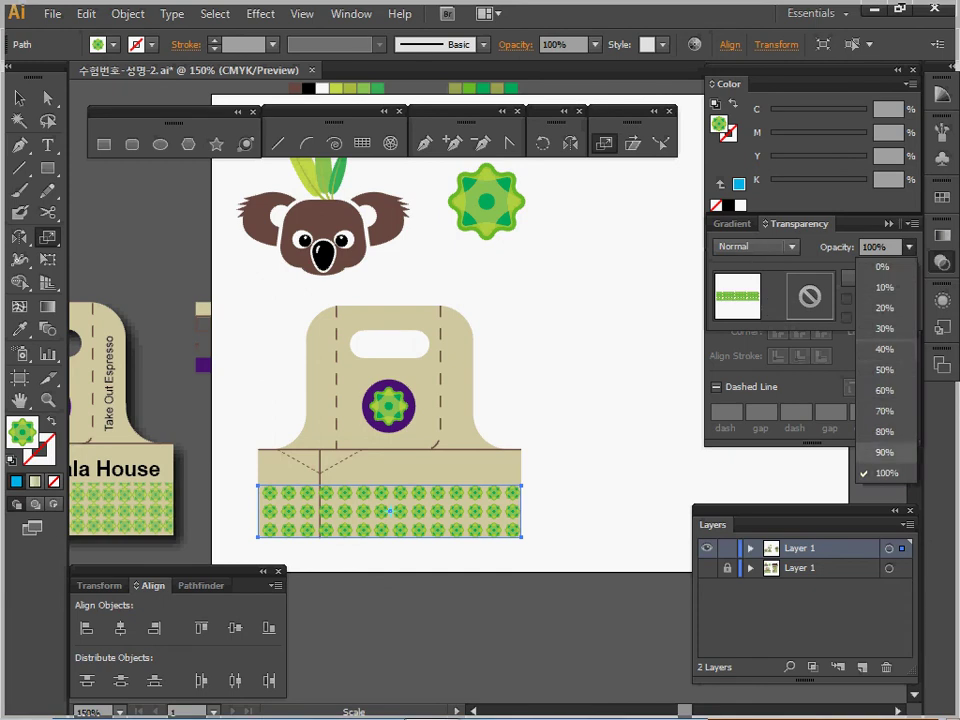
pyautogui.click(884, 431)
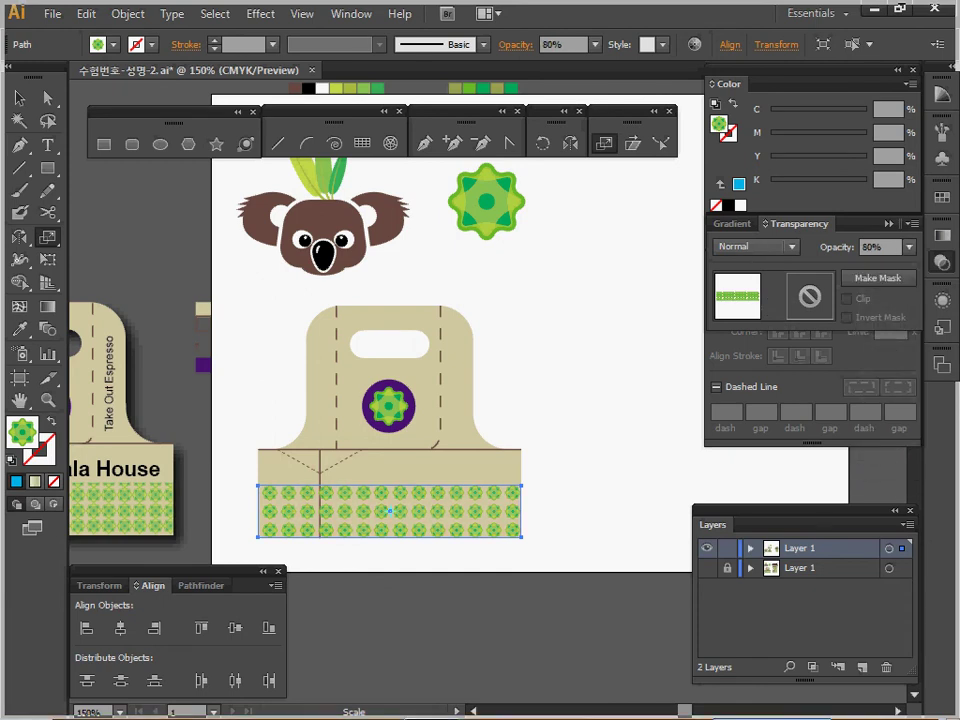
# Try to select the two text labels inside the reference carrier's group
pyautogui.press('space')
pyautogui.moveTo(130, 470); pyautogui.dragTo(210, 459)
pyautogui.keyDown('ctrl'); pyautogui.click(210, 459); pyautogui.keyUp('ctrl')
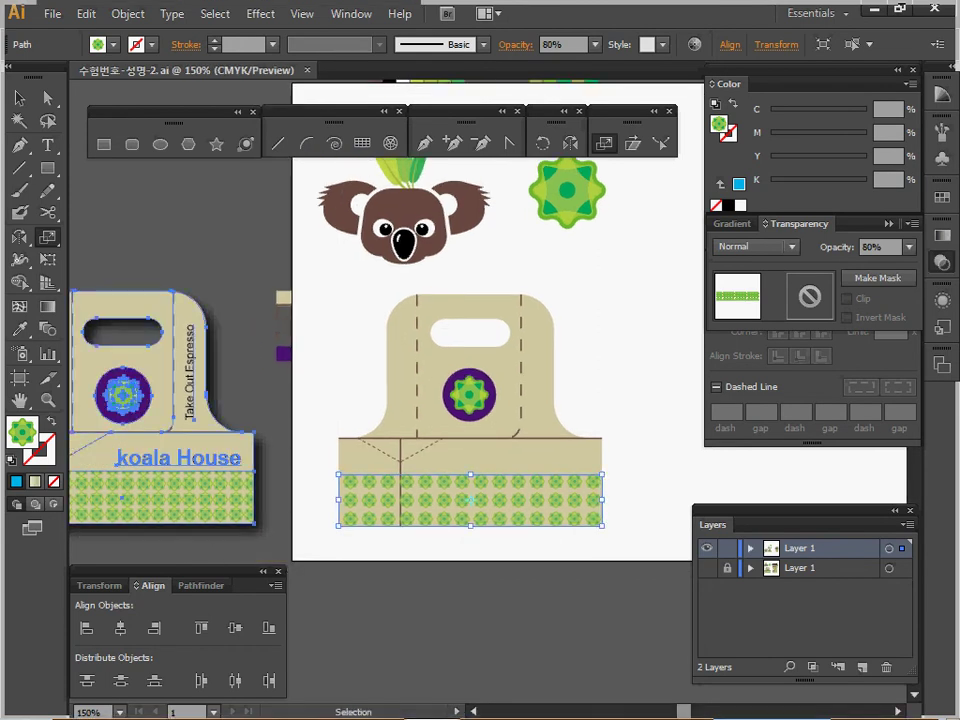
pyautogui.click(47, 98)
pyautogui.click(180, 548)
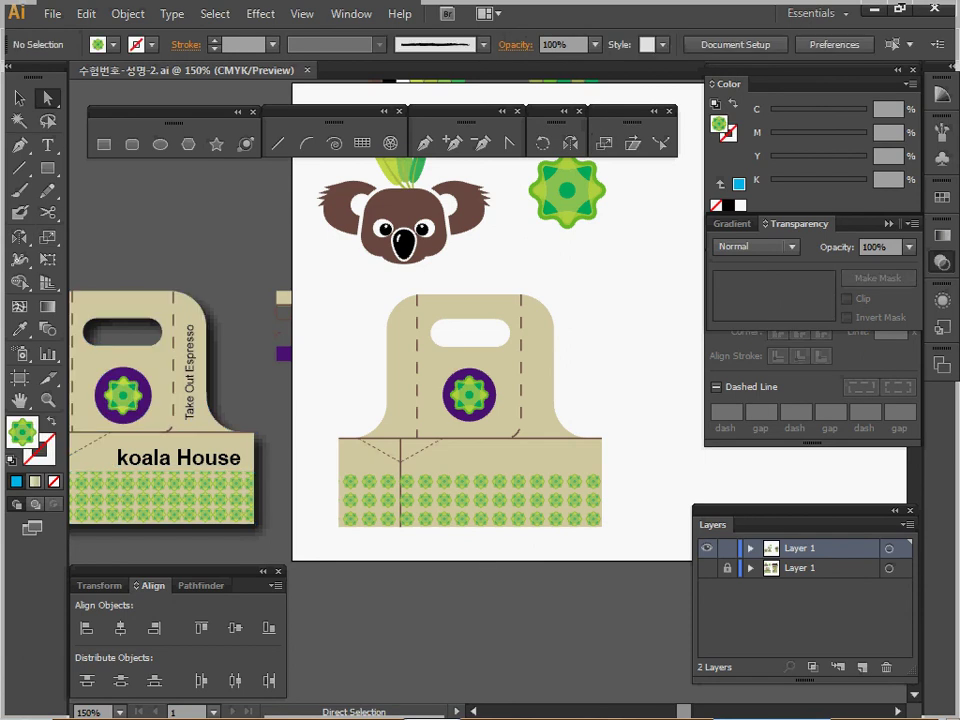
pyautogui.click(200, 458)
pyautogui.press('v')
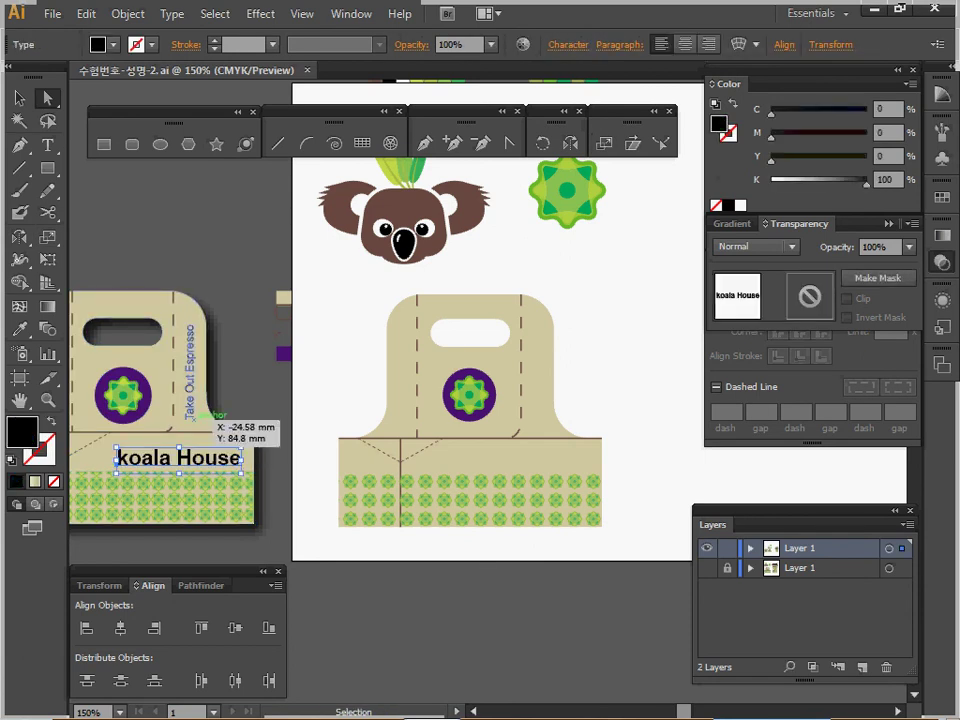
pyautogui.click(193, 412)
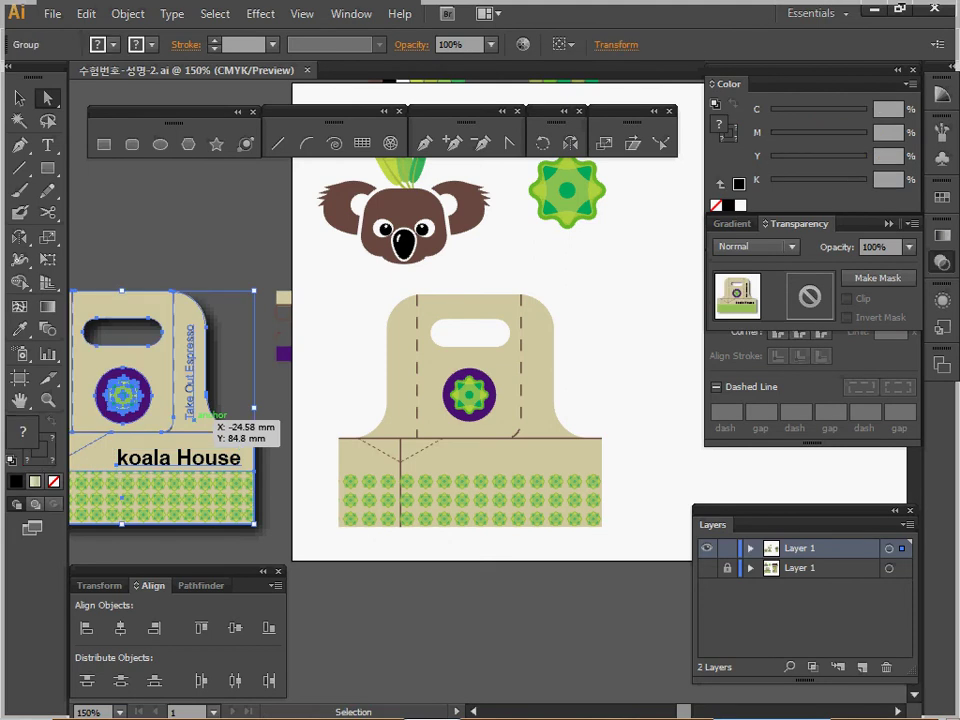
pyautogui.press('a')
pyautogui.hotkey('ctrl', 'shift', 'a')
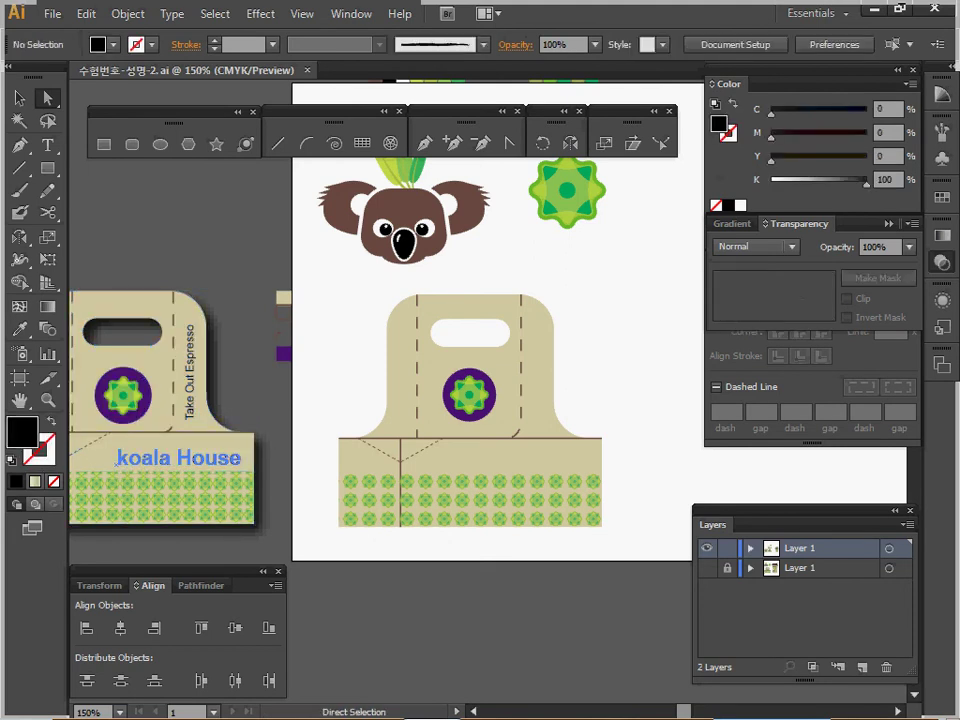
# Copy the "koala House" and "Take Out Espresso" texts from the reference and place them at the matching spots on the carrier
pyautogui.click(178, 457)
pyautogui.keyDown('shift'); pyautogui.click(190, 390); pyautogui.keyUp('shift')
pyautogui.hotkey('ctrl', 'c')
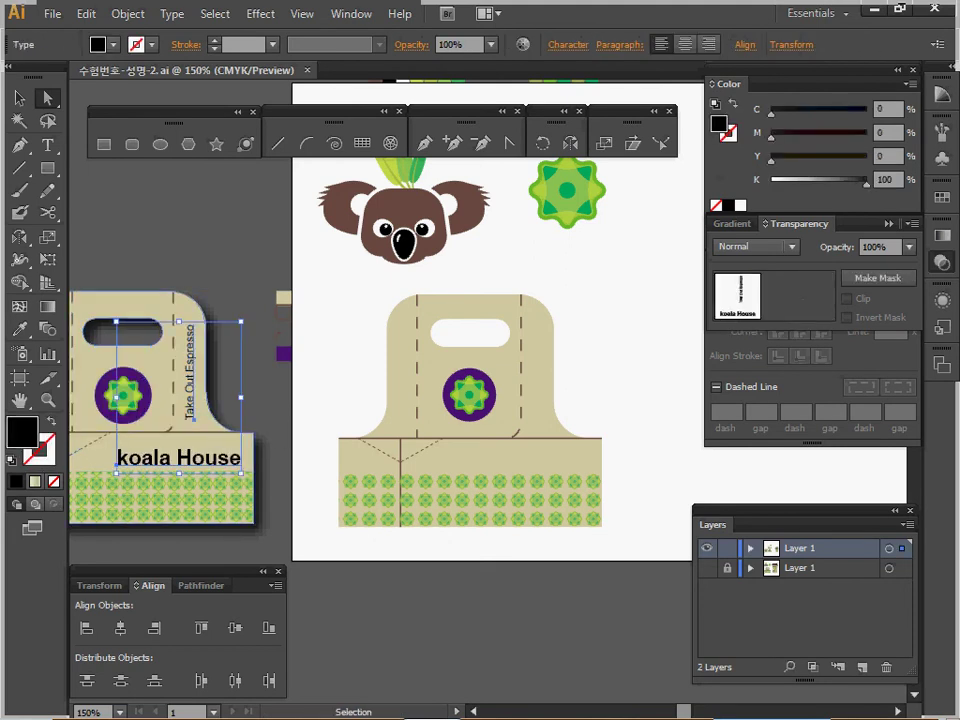
pyautogui.hotkey('ctrl', 'v')
pyautogui.moveTo(504, 452); pyautogui.dragTo(545, 452)
pyautogui.hotkey('ctrl', 'shift', 'a')
pyautogui.keyDown('ctrl'); pyautogui.click(531, 463); pyautogui.keyUp('ctrl')
pyautogui.moveTo(537, 298); pyautogui.dragTo(522, 371)
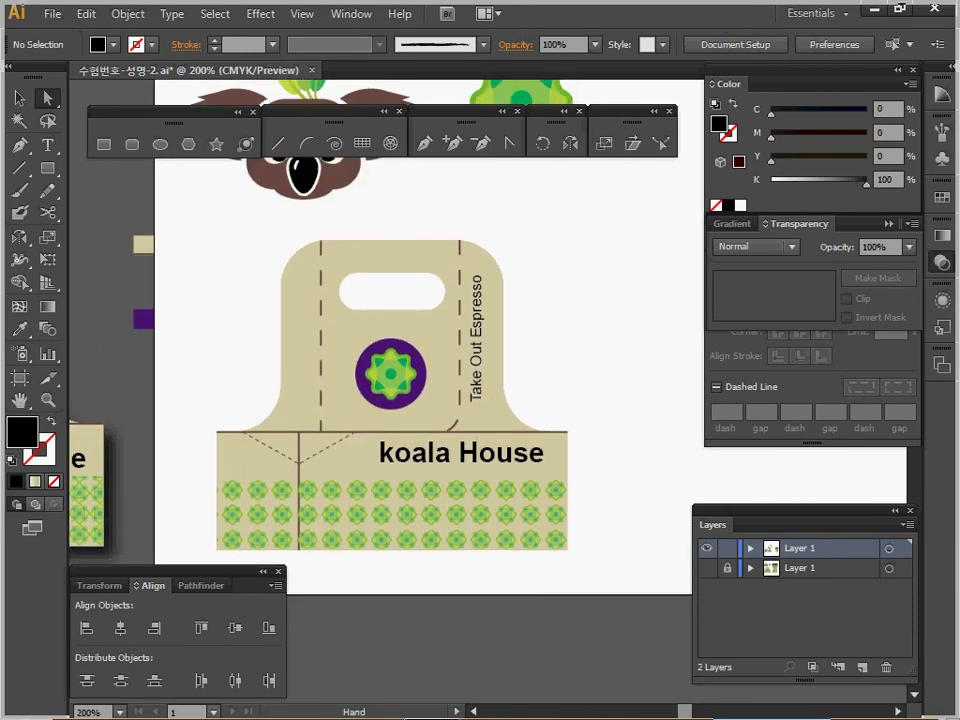
pyautogui.keyDown('ctrl'); pyautogui.click(476, 340); pyautogui.keyUp('ctrl')
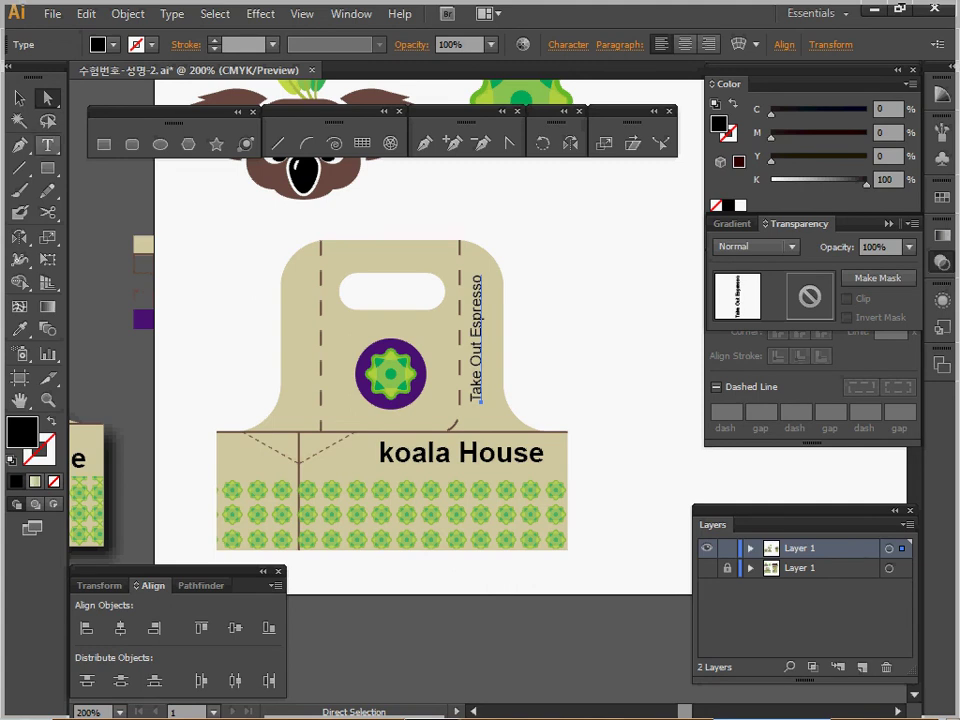
pyautogui.click(47, 145)
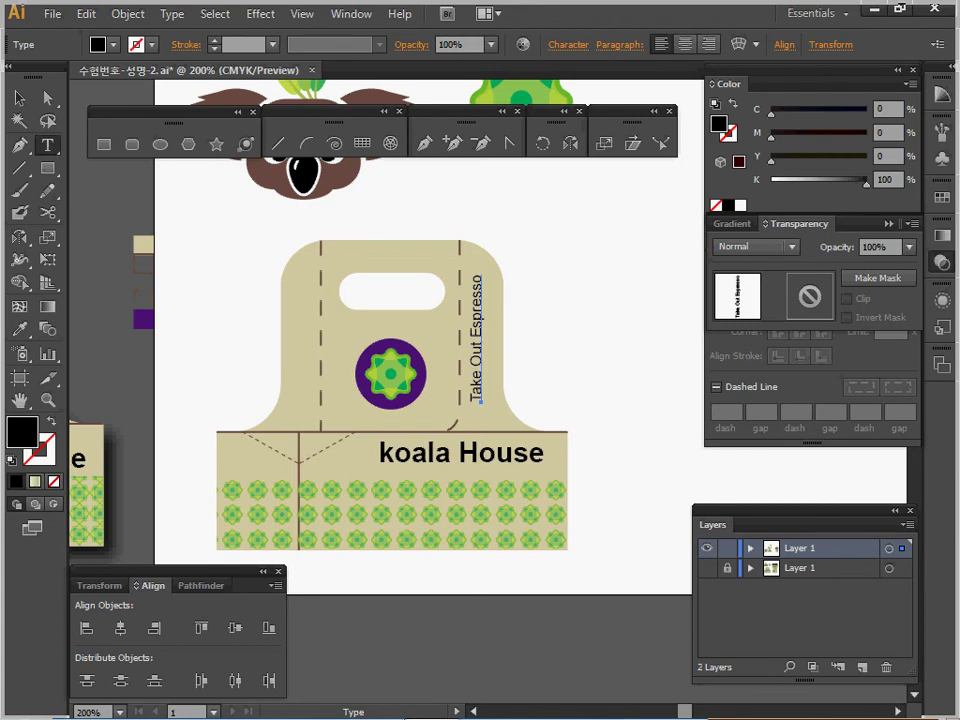
# Group all the carrier's shapes, fold lines, badge, pattern band and texts together
pyautogui.click(19, 98)
pyautogui.click(283, 301)
pyautogui.moveTo(217, 250); pyautogui.dragTo(585, 550)
pyautogui.rightClick(433, 388)
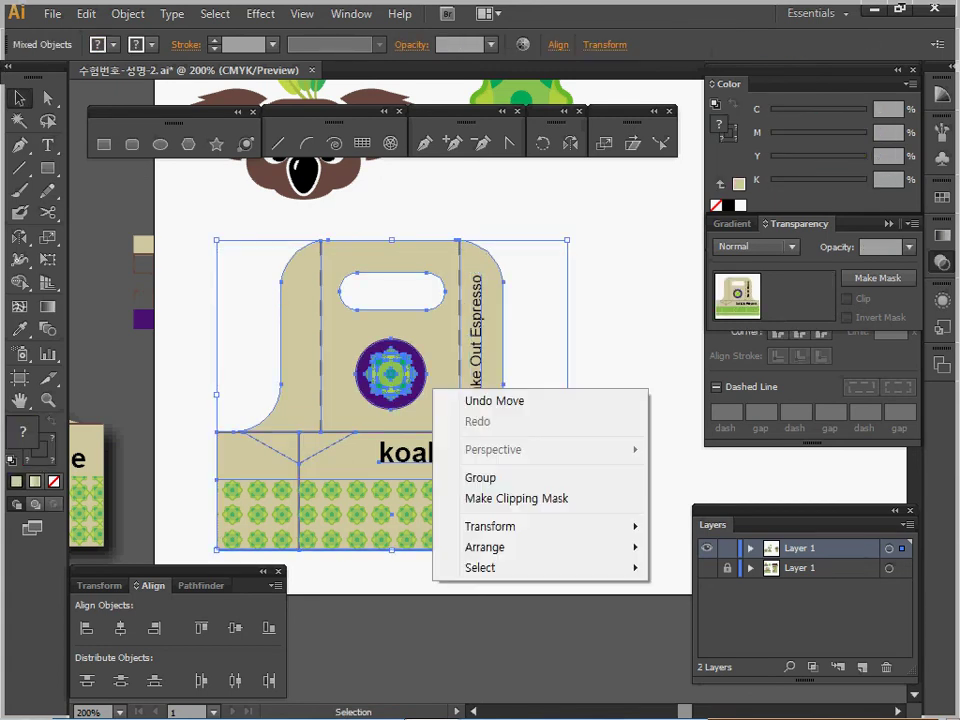
pyautogui.click(480, 478)
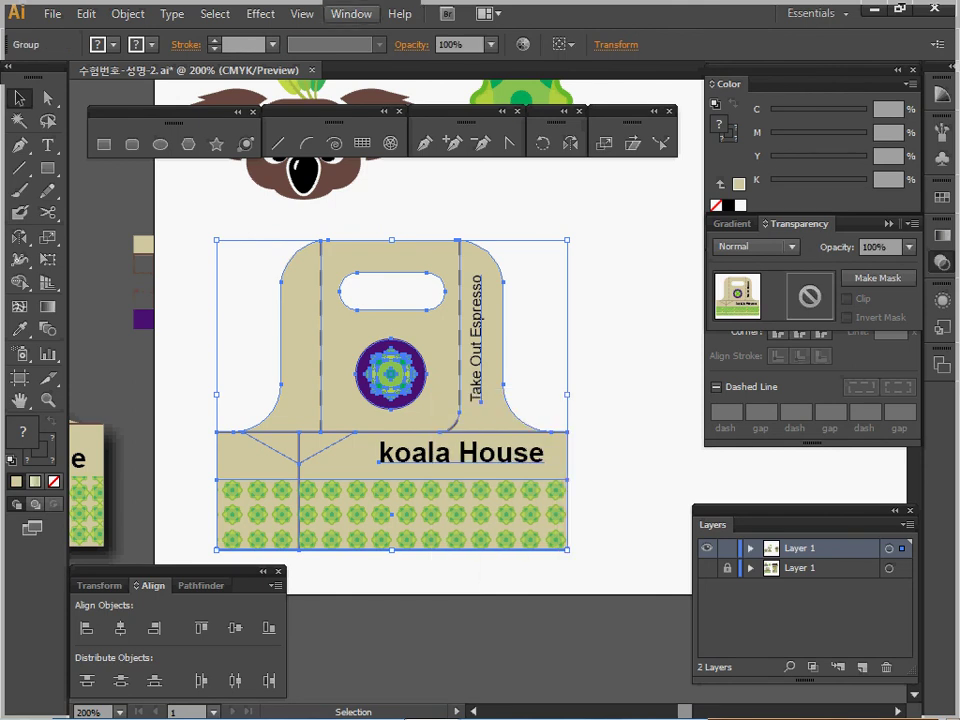
# Apply a Multiply drop shadow to the carrier group with 75% opacity and 2 mm X and Y offsets
pyautogui.click(260, 14)
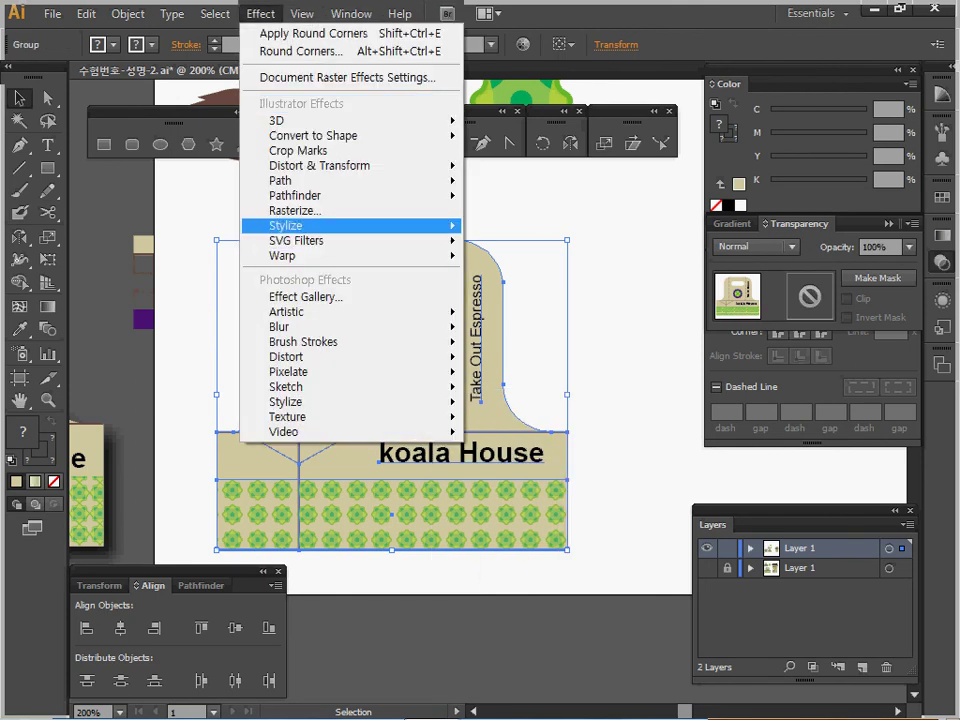
pyautogui.moveTo(285, 225)
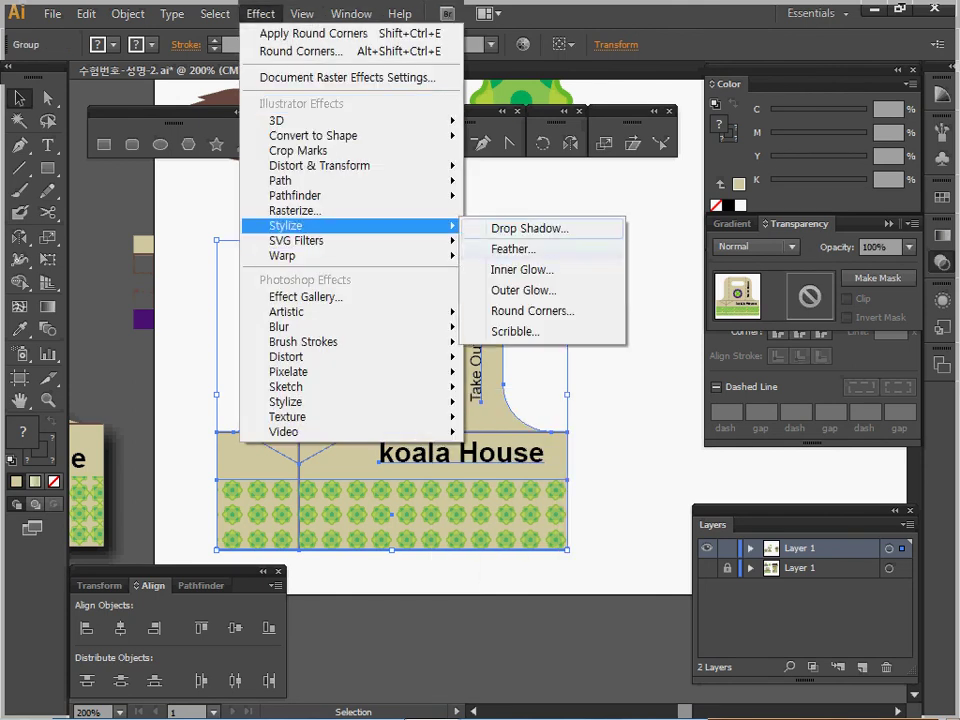
pyautogui.click(530, 228)
pyautogui.click(638, 278)
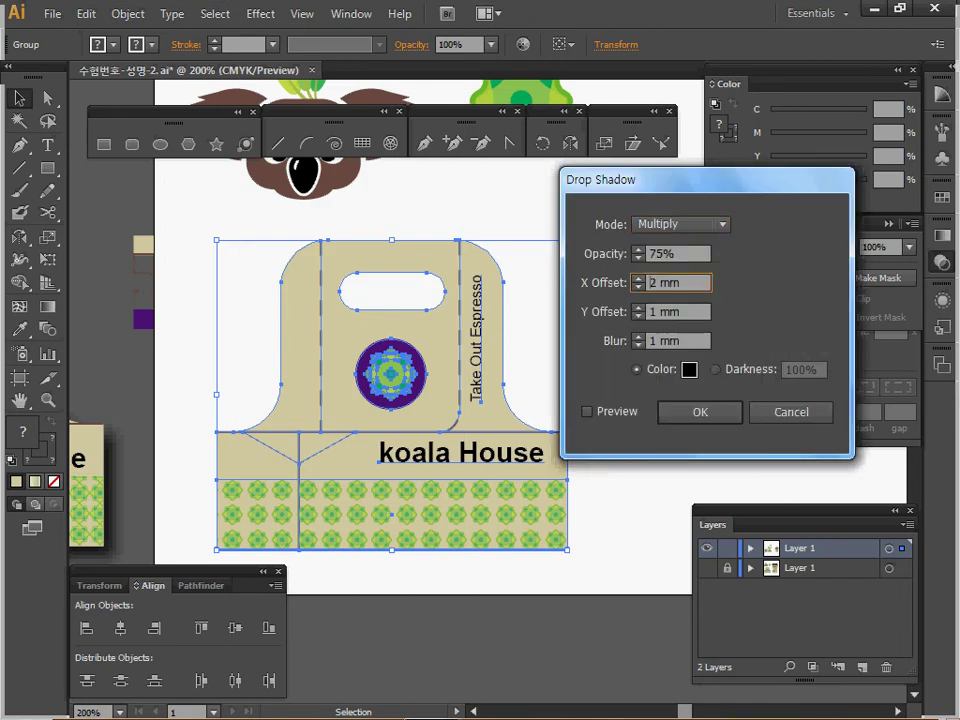
pyautogui.click(638, 307)
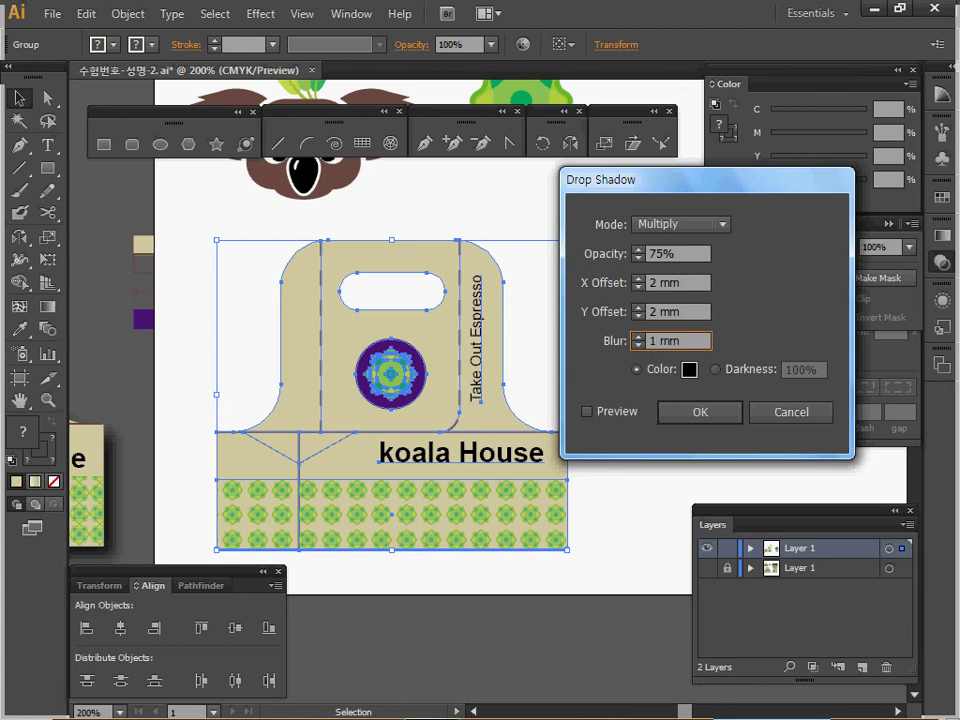
pyautogui.write('.2')
pyautogui.press('Return')
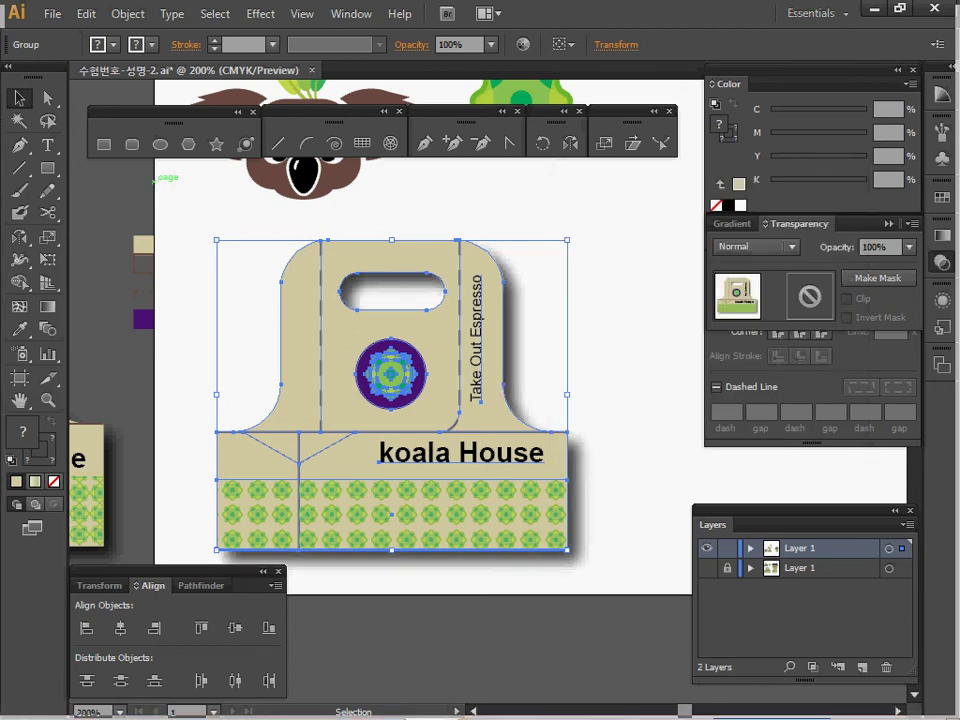
pyautogui.press('a')
pyautogui.press('v')
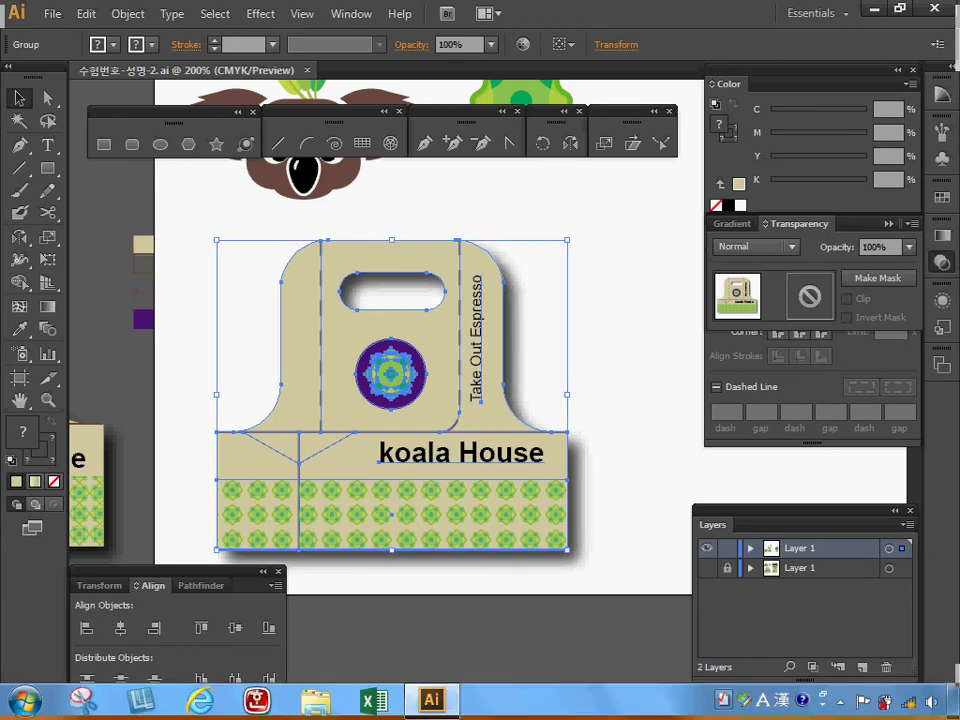
# Show the guides over the empty artboard area between the carrier and the reference cup
pyautogui.press('space')
pyautogui.moveTo(560, 360); pyautogui.dragTo(264, 486)
pyautogui.hotkey('ctrl', '-')
pyautogui.moveTo(400, 380); pyautogui.dragTo(250, 365)
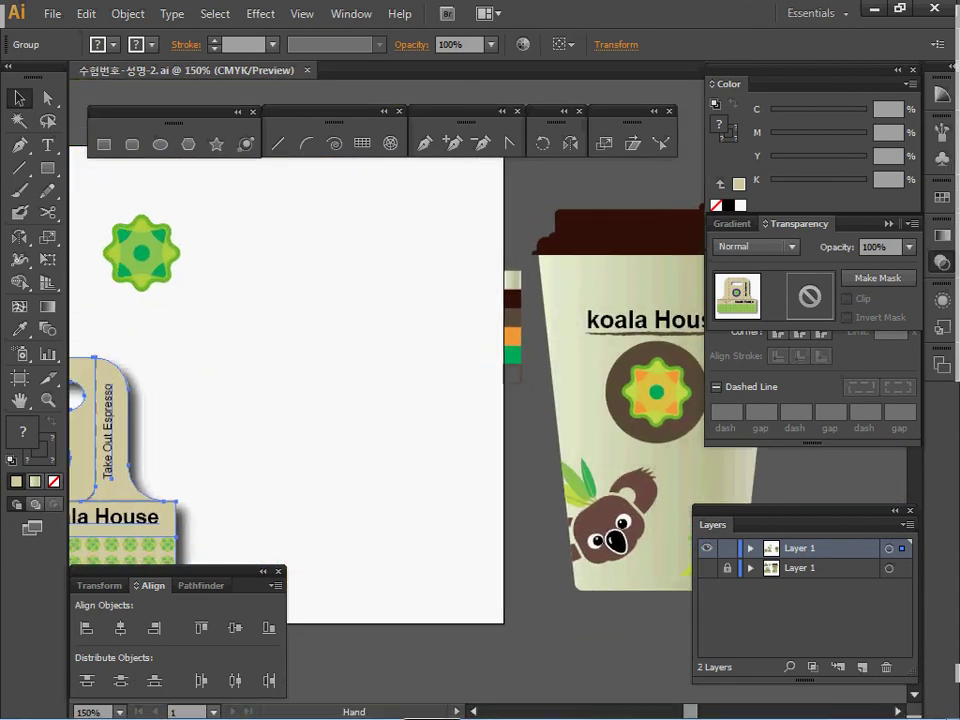
pyautogui.click(104, 144)
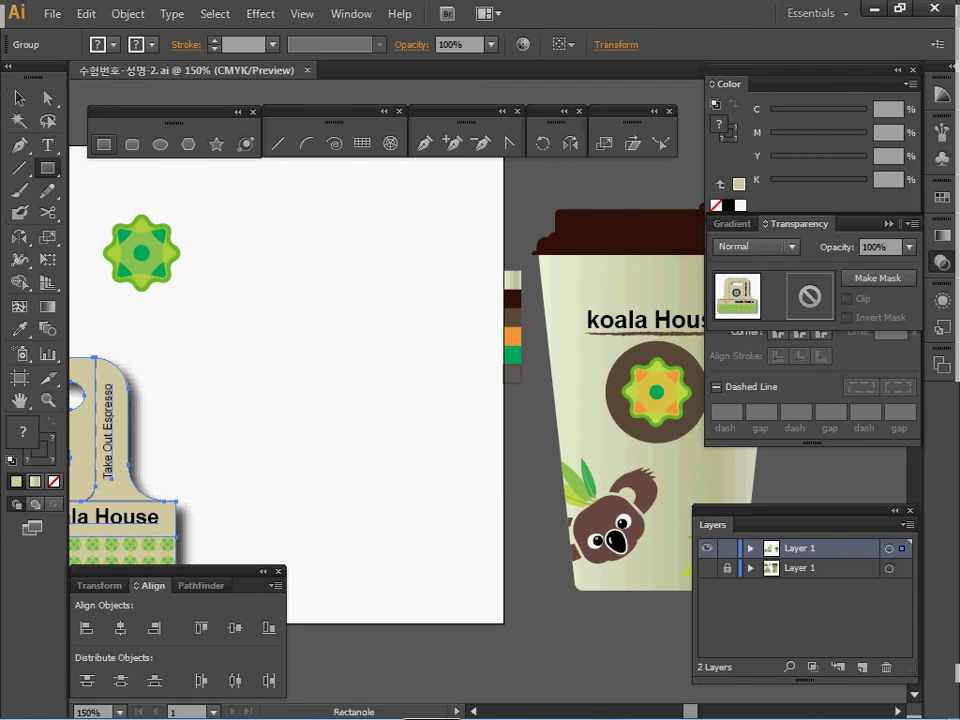
pyautogui.click(132, 144)
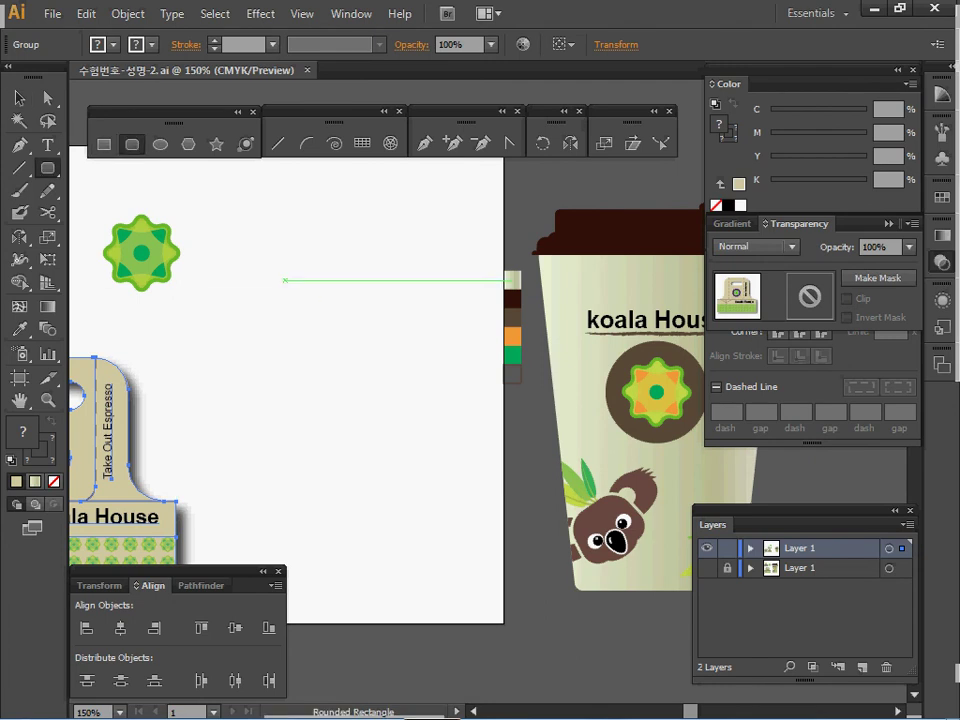
pyautogui.hotkey('ctrl', ';')
# Create a 60 × 87 mm rounded rectangle with 3 mm corner radius, centred on the vertical guide with its base near the lowest guide
pyautogui.moveTo(285, 281); pyautogui.dragTo(300, 283)
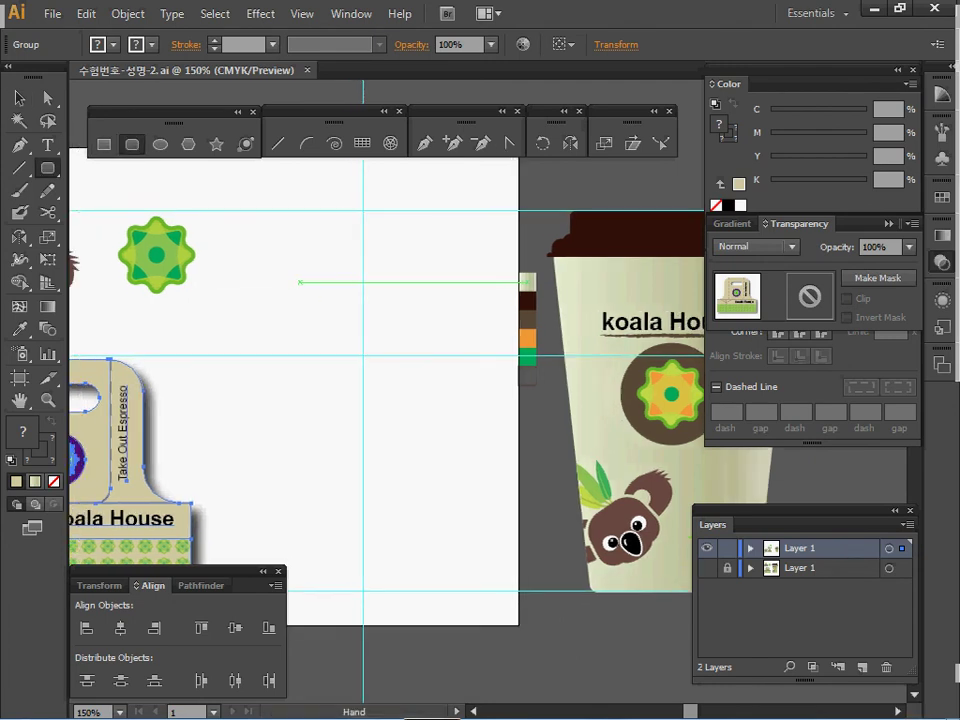
pyautogui.click(300, 282)
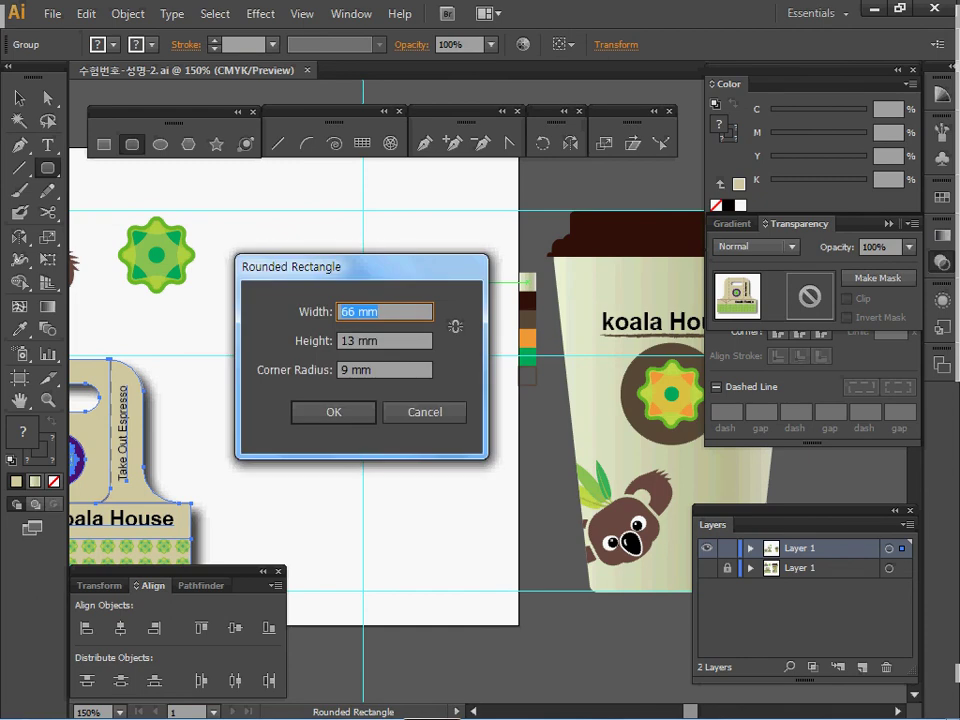
pyautogui.write('60')
pyautogui.press('Tab')
pyautogui.write('87')
pyautogui.press('Tab')
pyautogui.write('3')
pyautogui.press('Return')
pyautogui.moveTo(360, 510); pyautogui.dragTo(385, 444)
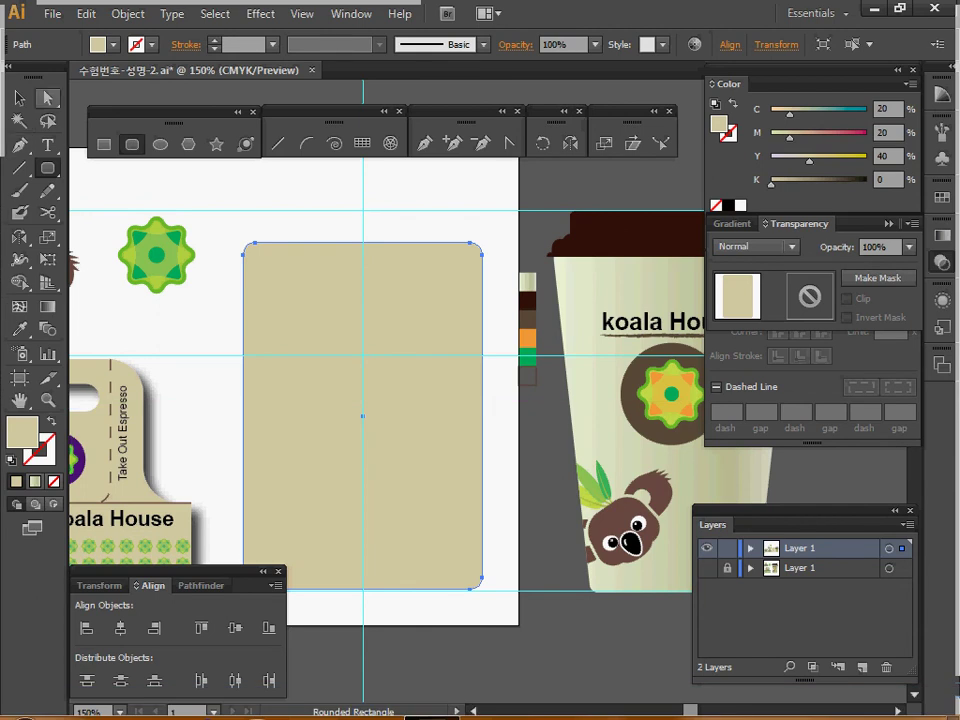
# Scale the rounded rectangle's bottom anchor points uniformly to 70% to taper it into a cup body
pyautogui.press('a')
pyautogui.press('space')
pyautogui.moveTo(385, 444); pyautogui.dragTo(389, 352)
pyautogui.moveTo(233, 465); pyautogui.dragTo(504, 509)
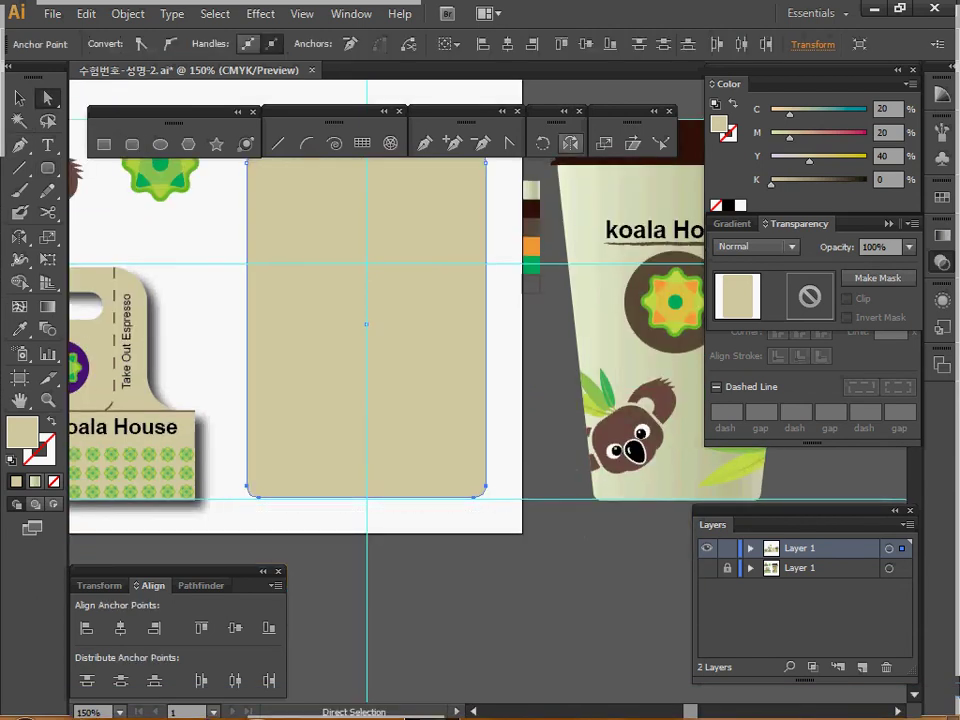
pyautogui.doubleClick(604, 143)
pyautogui.write('70')
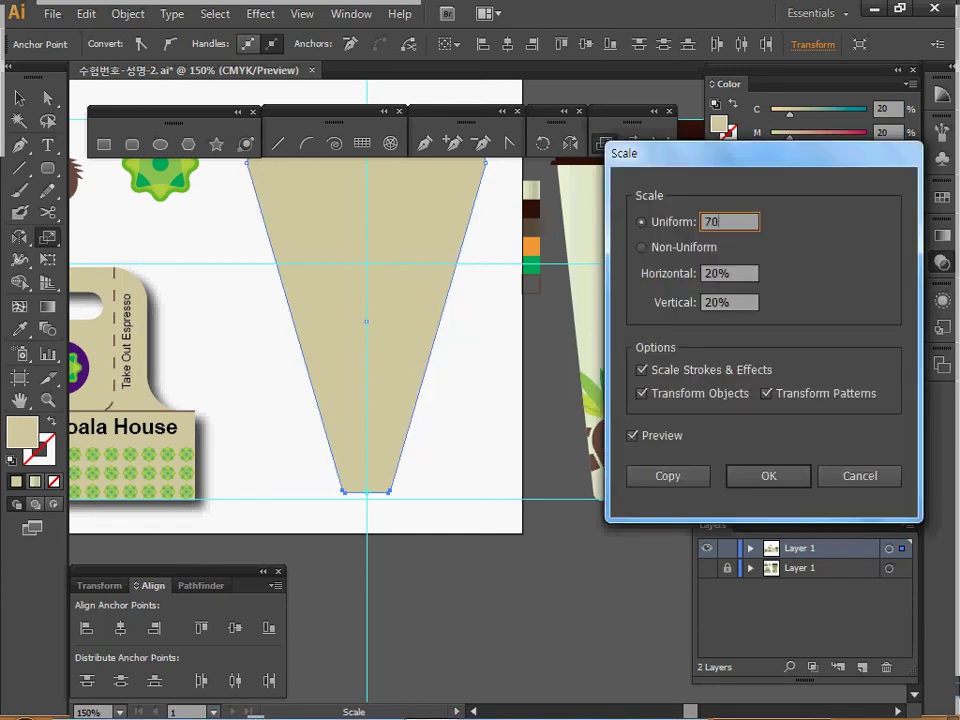
pyautogui.press('Return')
# Fill the tapered cup body with the gradient sampled from the reference cup
pyautogui.press('space')
pyautogui.moveTo(367, 323); pyautogui.dragTo(302, 434)
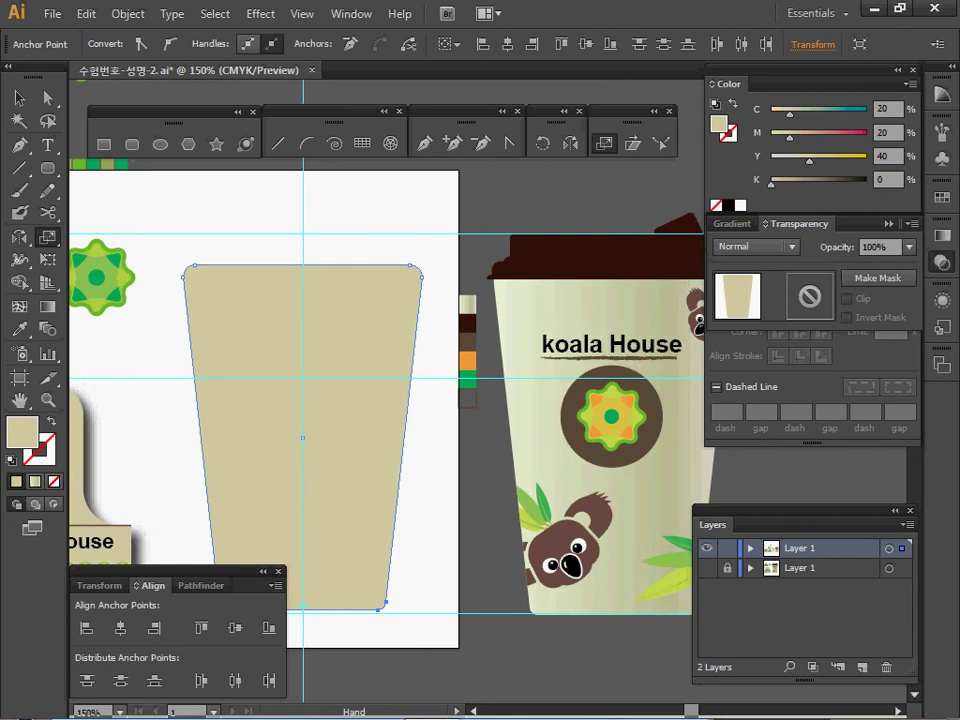
pyautogui.press('i')
pyautogui.click(530, 400)
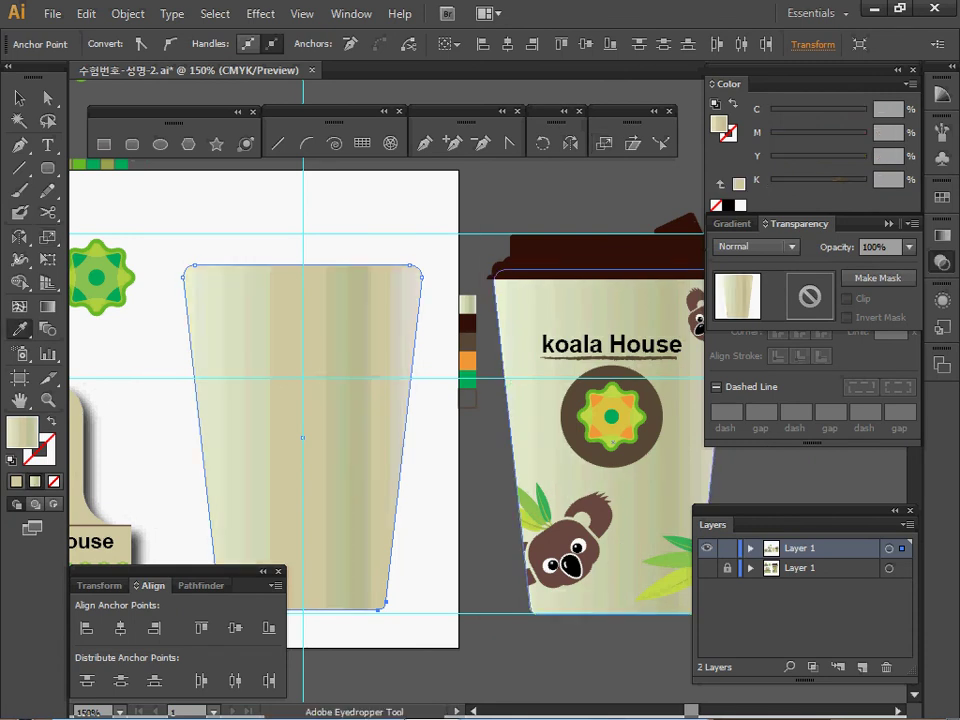
# Check the colours of the cup gradient's first and middle stops, and save the document
pyautogui.click(941, 235)
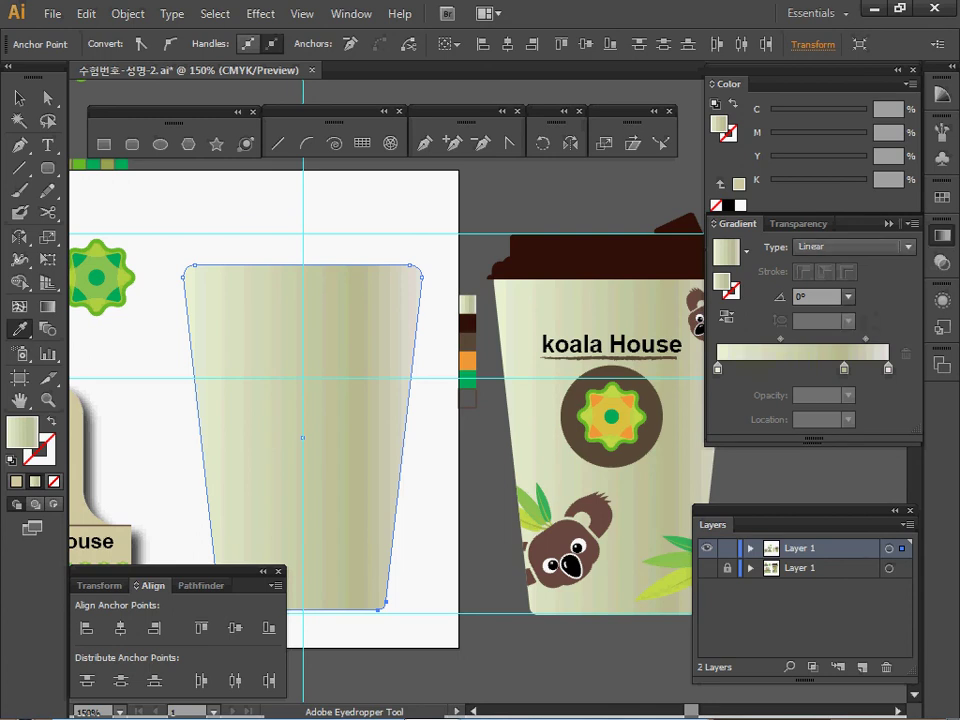
pyautogui.click(717, 369)
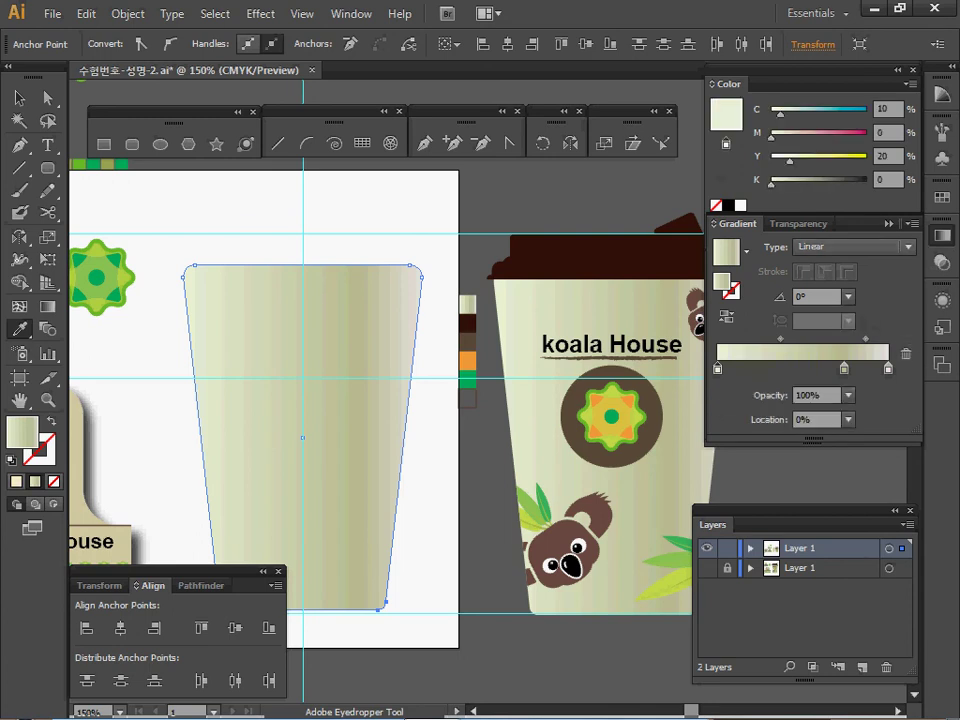
pyautogui.click(844, 369)
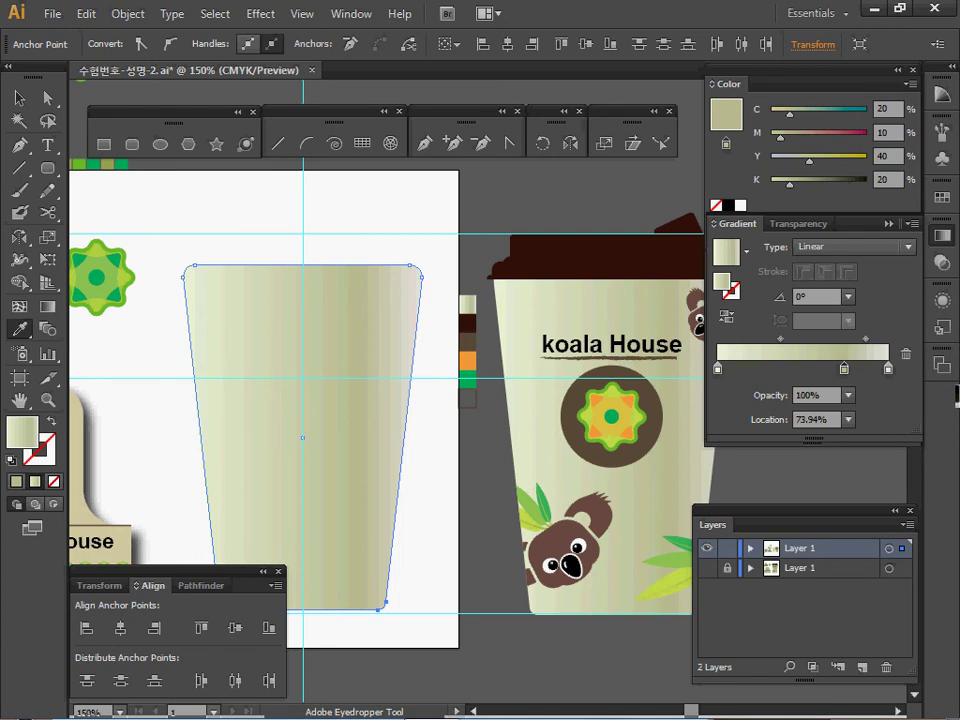
pyautogui.click(941, 236)
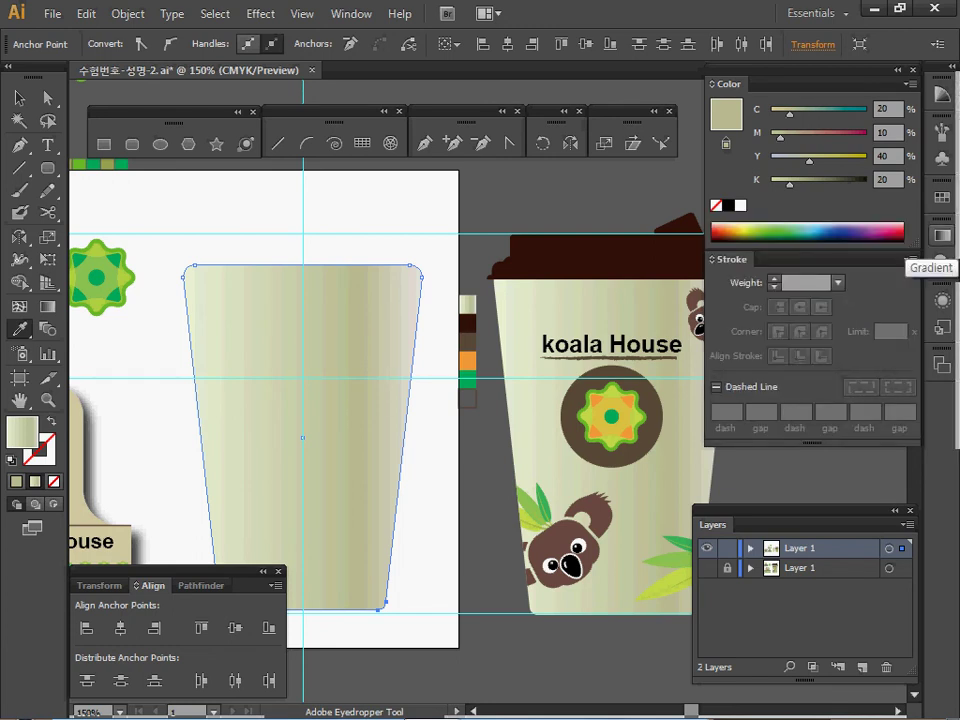
pyautogui.hotkey('ctrl', 's')
# Deselect the cup body and set the drawing style to no fill with a 1 pt black stroke
pyautogui.keyDown('ctrl'); pyautogui.click(517, 343); pyautogui.keyUp('ctrl')
pyautogui.keyDown('ctrl'); pyautogui.keyDown('alt'); pyautogui.click(520, 400); pyautogui.keyUp('alt'); pyautogui.keyUp('ctrl')
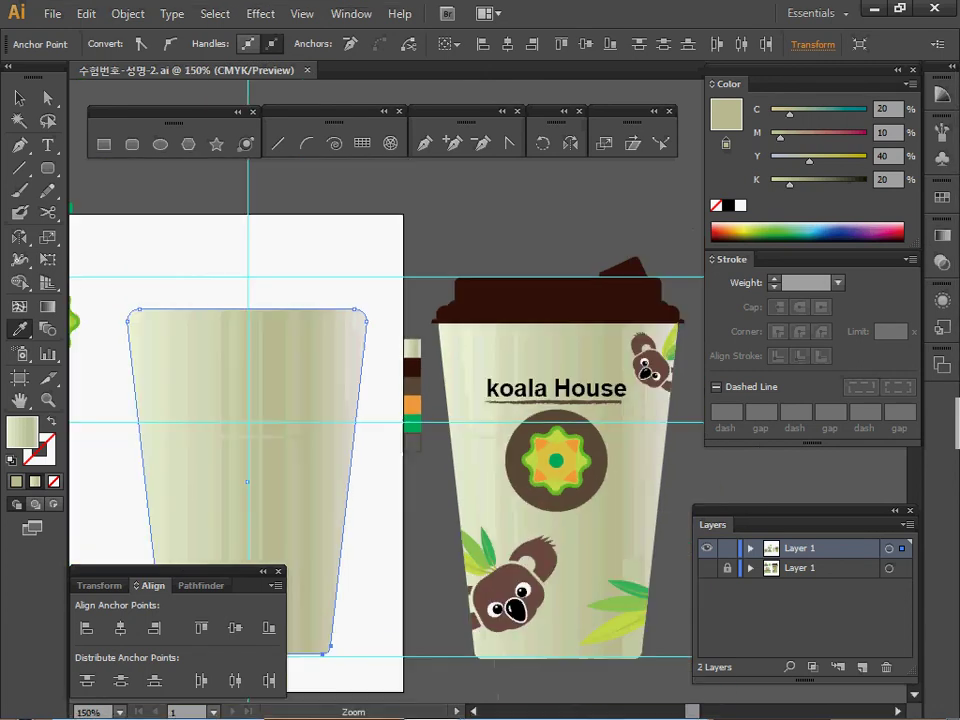
pyautogui.moveTo(520, 400); pyautogui.dragTo(531, 382)
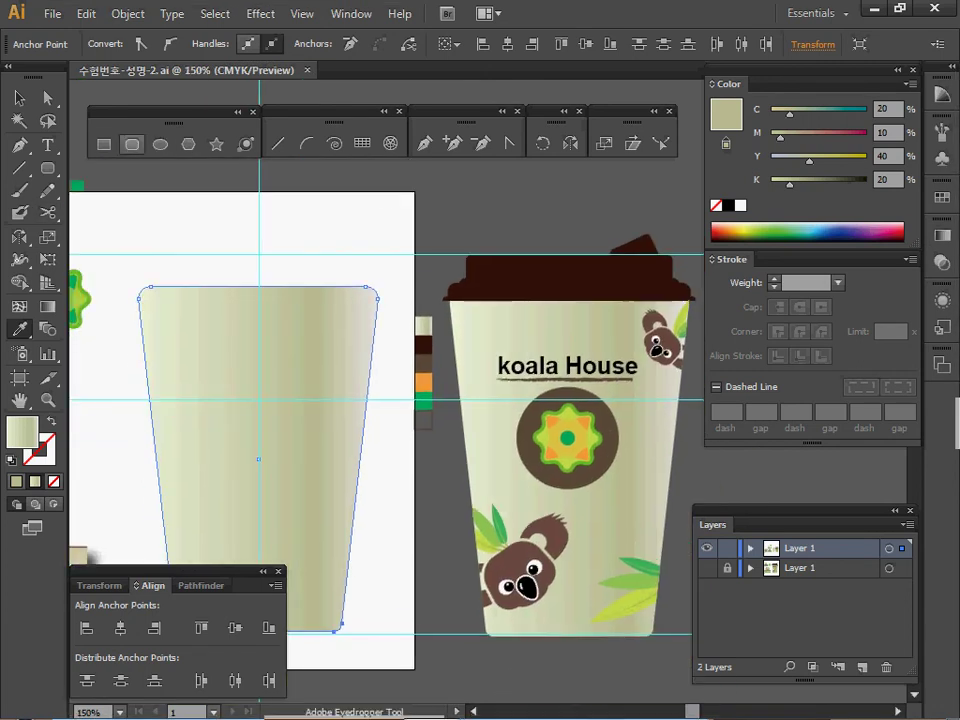
pyautogui.click(131, 144)
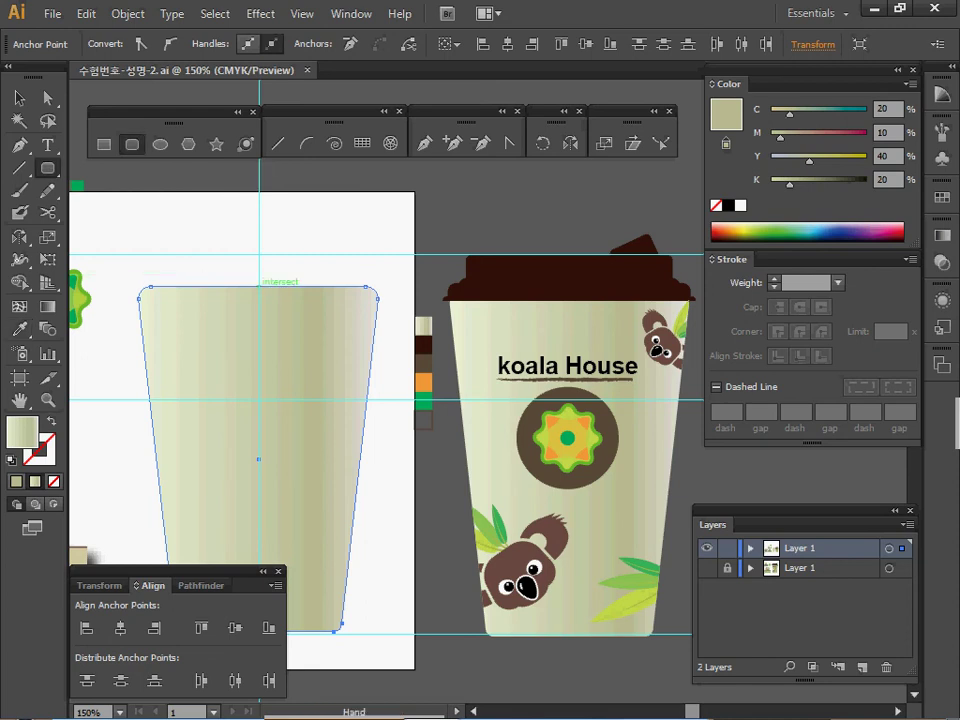
pyautogui.hotkey('ctrl', '+')
pyautogui.moveTo(642, 269); pyautogui.dragTo(464, 247)
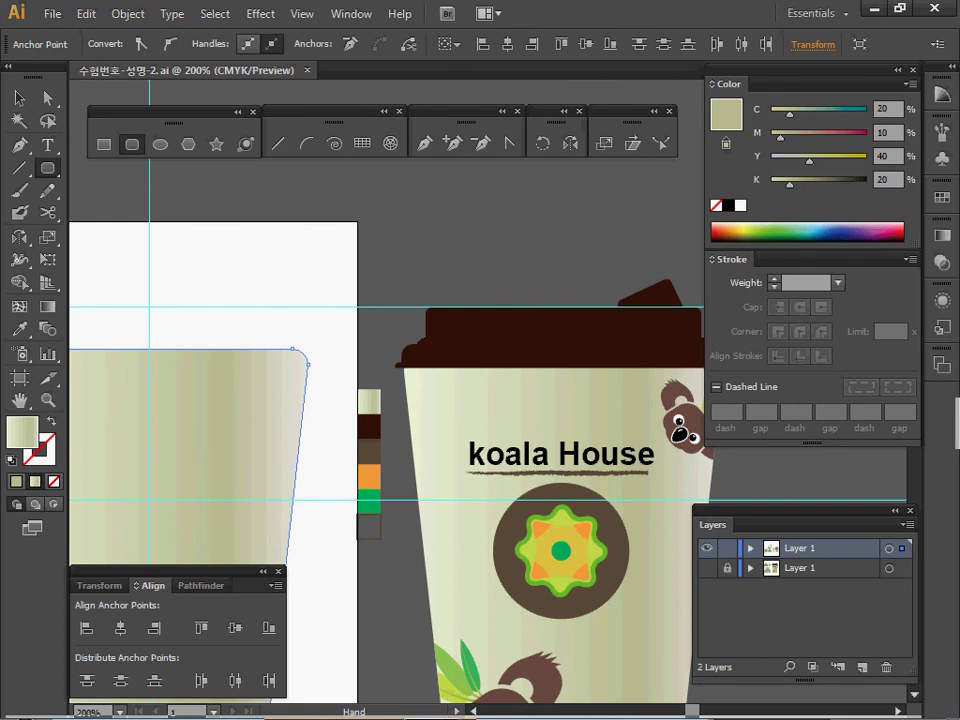
pyautogui.hotkey('ctrl', '+')
pyautogui.moveTo(600, 450); pyautogui.dragTo(395, 346)
pyautogui.keyDown('ctrl'); pyautogui.click(636, 543); pyautogui.keyUp('ctrl')
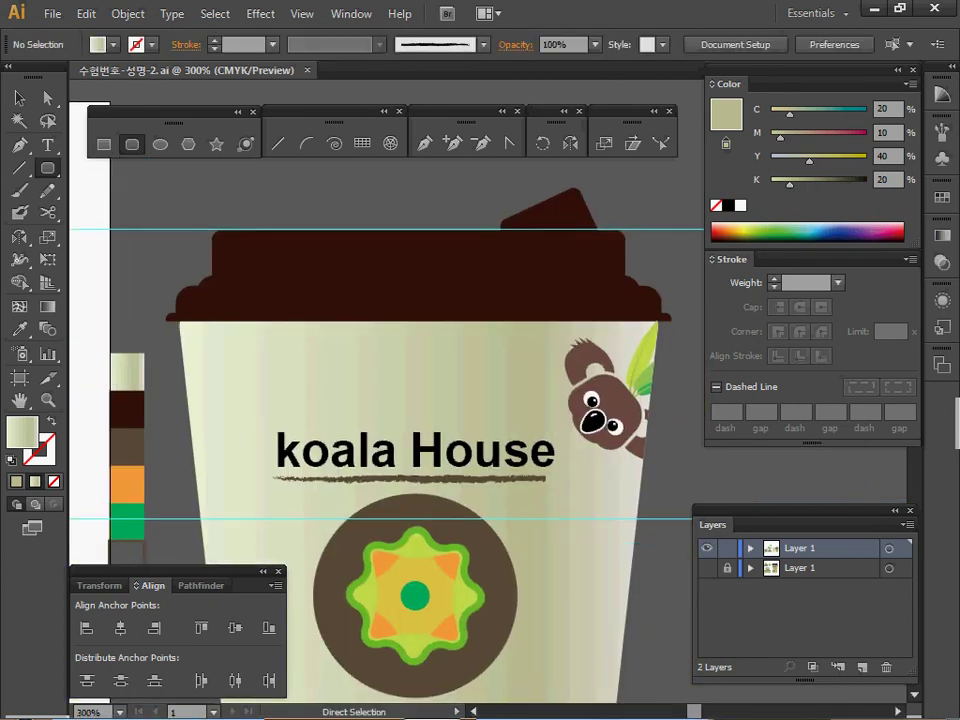
pyautogui.press('d')
pyautogui.press('/')
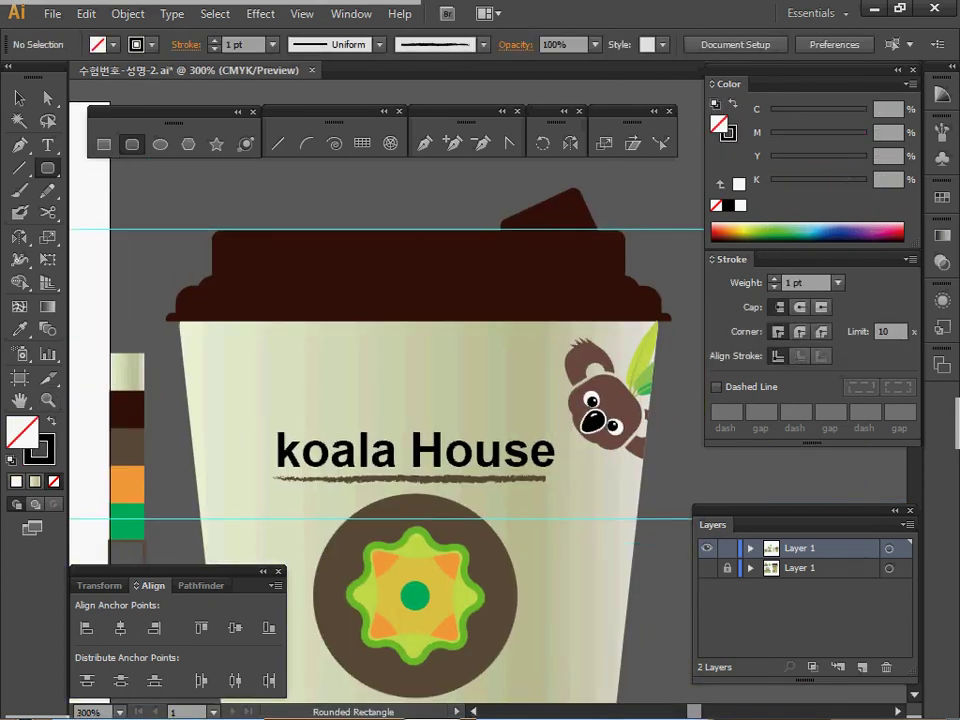
# Draw a small-cornered rounded rectangle about 51 × 7 mm over the top tier of the reference cup's lid
pyautogui.moveTo(213, 229); pyautogui.dragTo(623, 284)
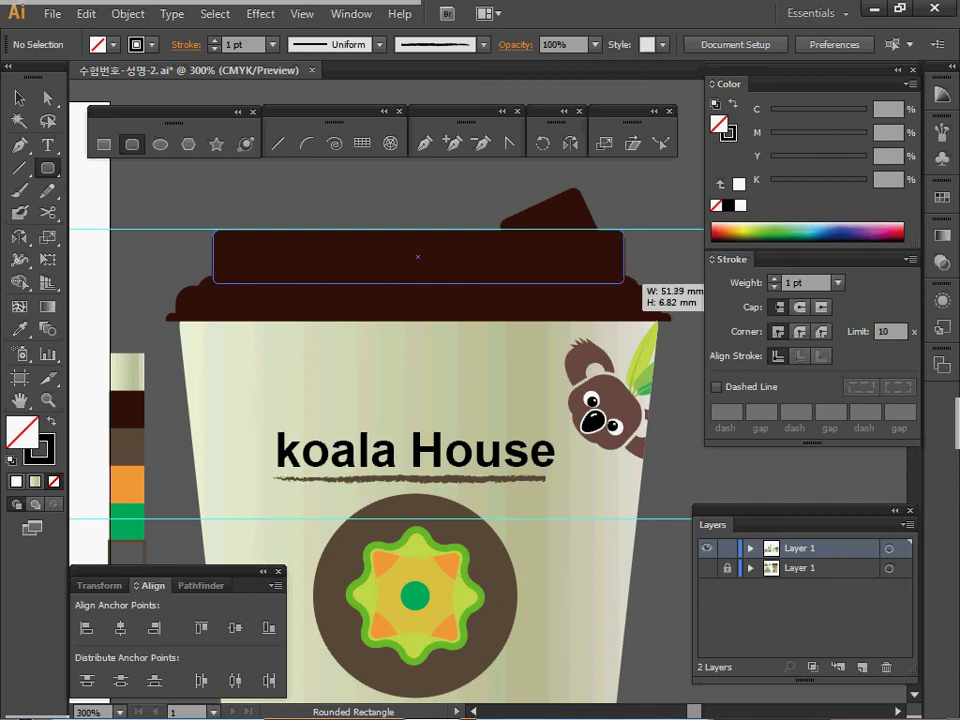
pyautogui.press('Up')
pyautogui.press('Up')
pyautogui.press('Up')
pyautogui.press('Up')
pyautogui.press('Up')
pyautogui.moveTo(623, 284); pyautogui.dragTo(624, 284)
pyautogui.press('Down')
pyautogui.press('Down')
pyautogui.press('Down')
pyautogui.press('Down')
pyautogui.press('Down')
pyautogui.press('Down')
pyautogui.press('Down')
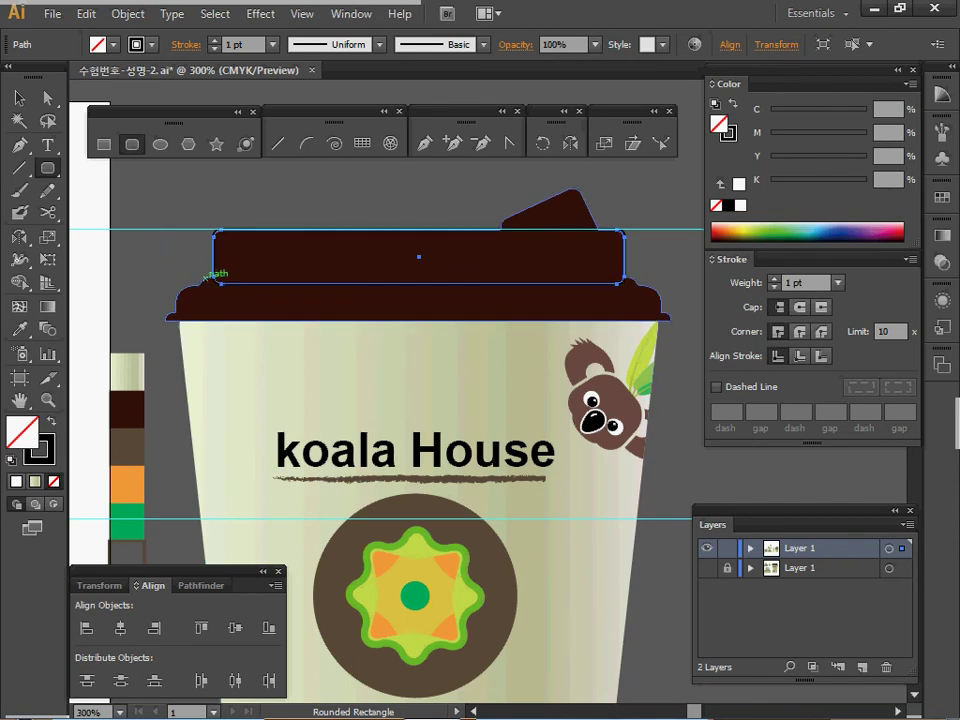
# Trace the reference lid's lower tiers with three overlapping rounded rectangles, each wider than the one above
pyautogui.moveTo(201, 276); pyautogui.dragTo(639, 302)
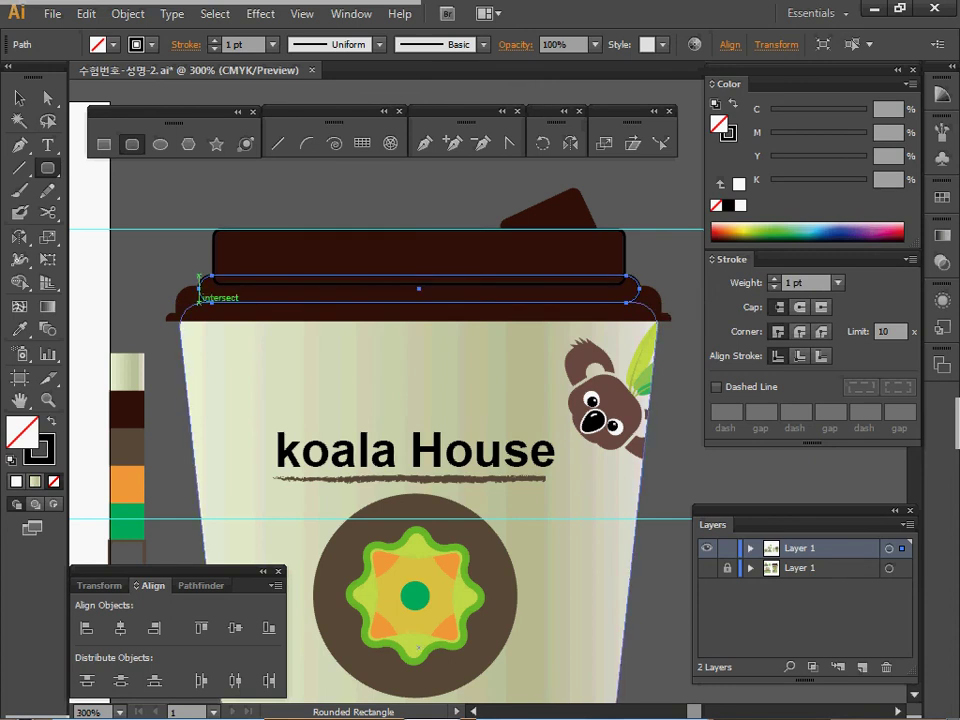
pyautogui.moveTo(179, 281); pyautogui.dragTo(658, 350)
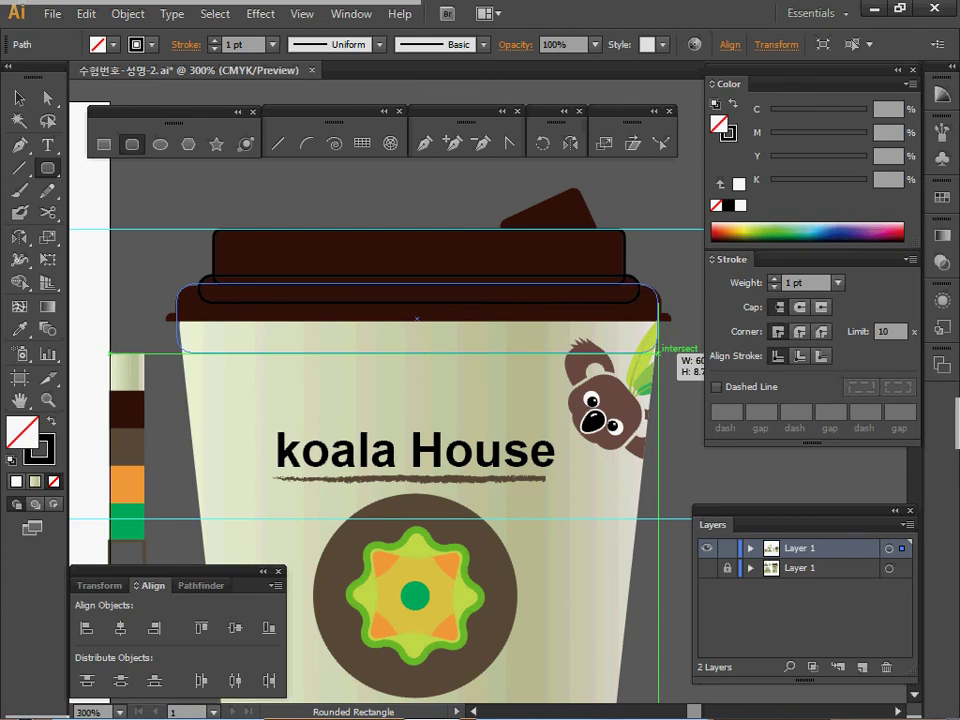
pyautogui.moveTo(658, 350); pyautogui.dragTo(661, 354)
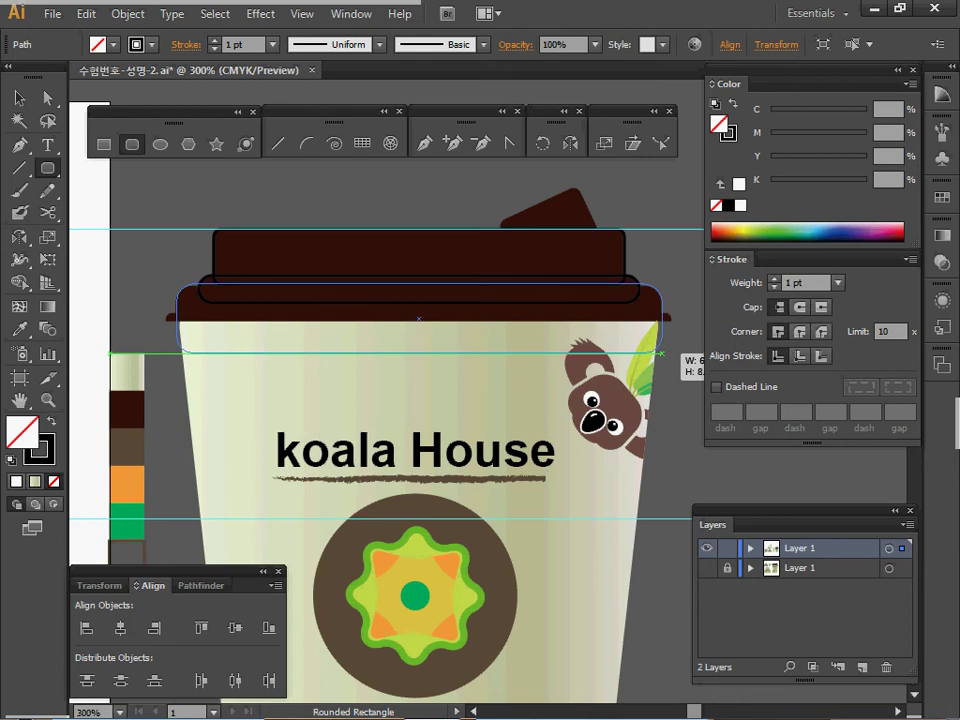
pyautogui.moveTo(661, 354); pyautogui.dragTo(662, 353)
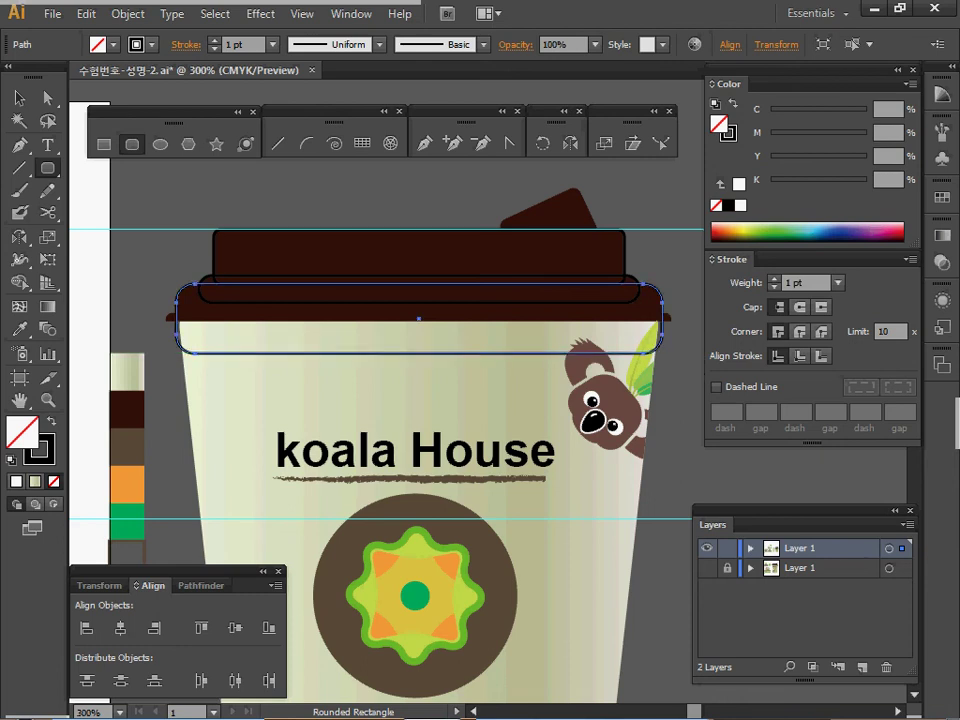
pyautogui.moveTo(166, 312); pyautogui.dragTo(670, 388)
pyautogui.press('v')
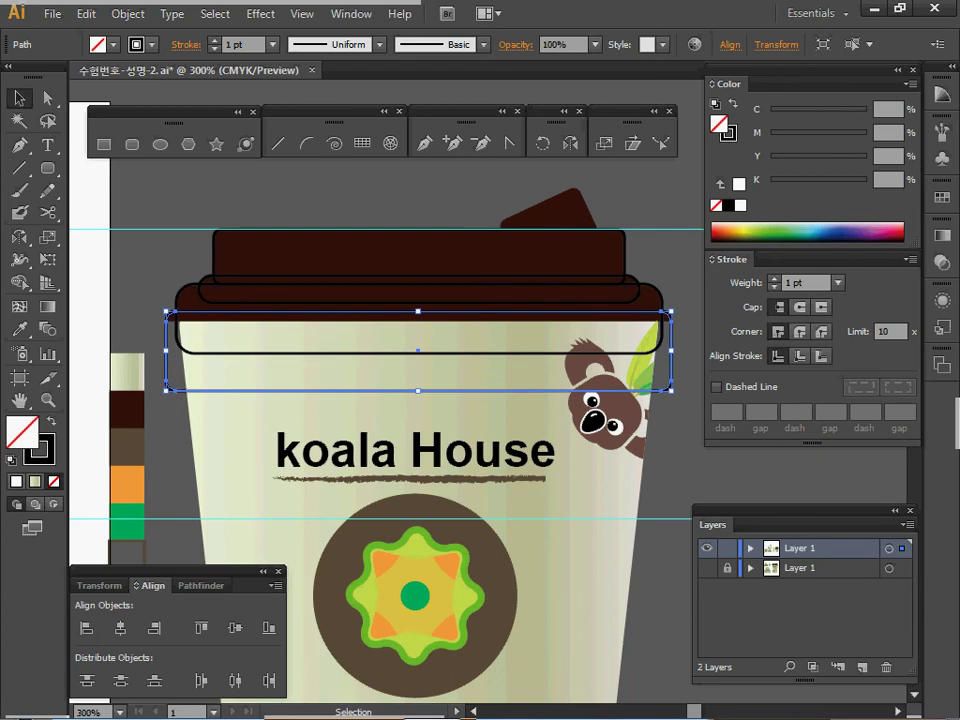
# Try to move the four traced lid outlines from the reference cup onto the top of the drawn cup
pyautogui.click(300, 400)
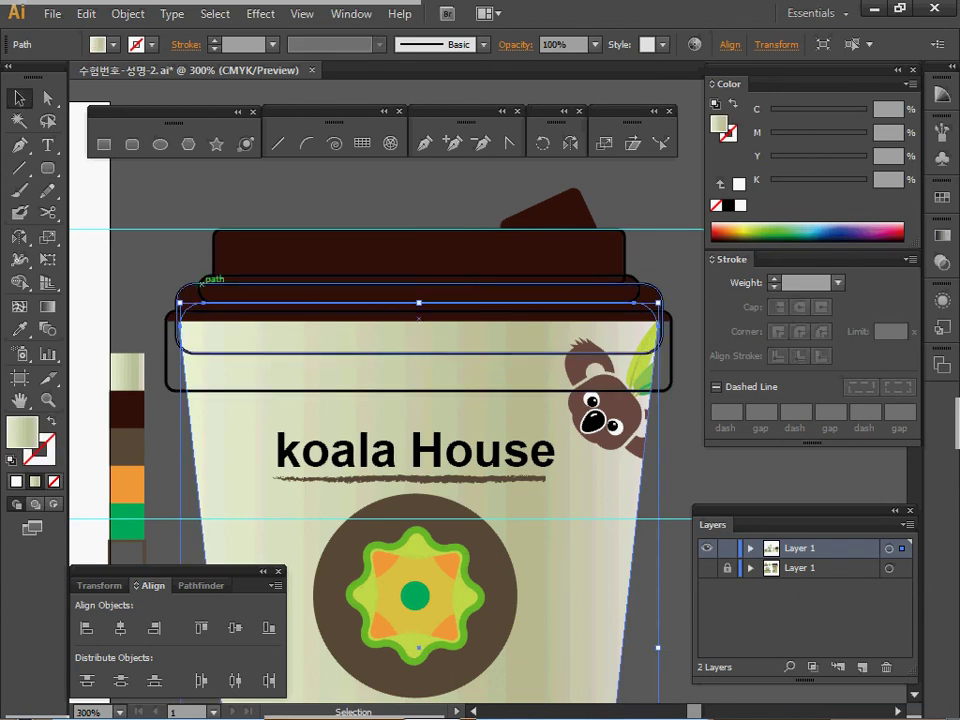
pyautogui.moveTo(162, 353); pyautogui.dragTo(163, 354)
pyautogui.click(167, 355)
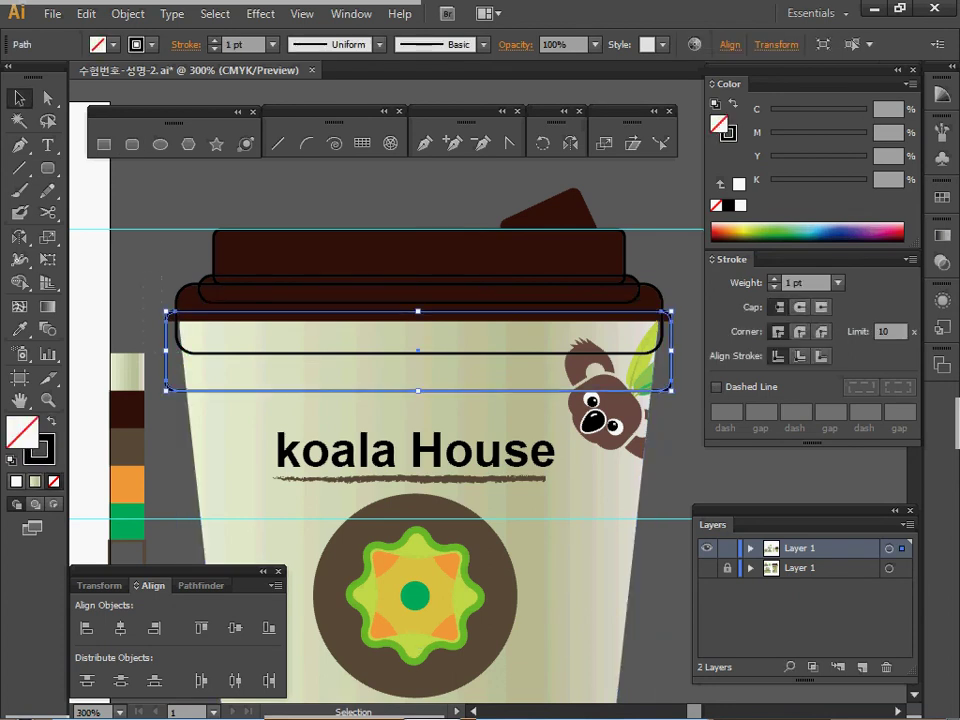
pyautogui.keyDown('ctrl'); pyautogui.click(225, 352); pyautogui.keyUp('ctrl')
pyautogui.keyDown('ctrl'); pyautogui.click(212, 302); pyautogui.keyUp('ctrl')
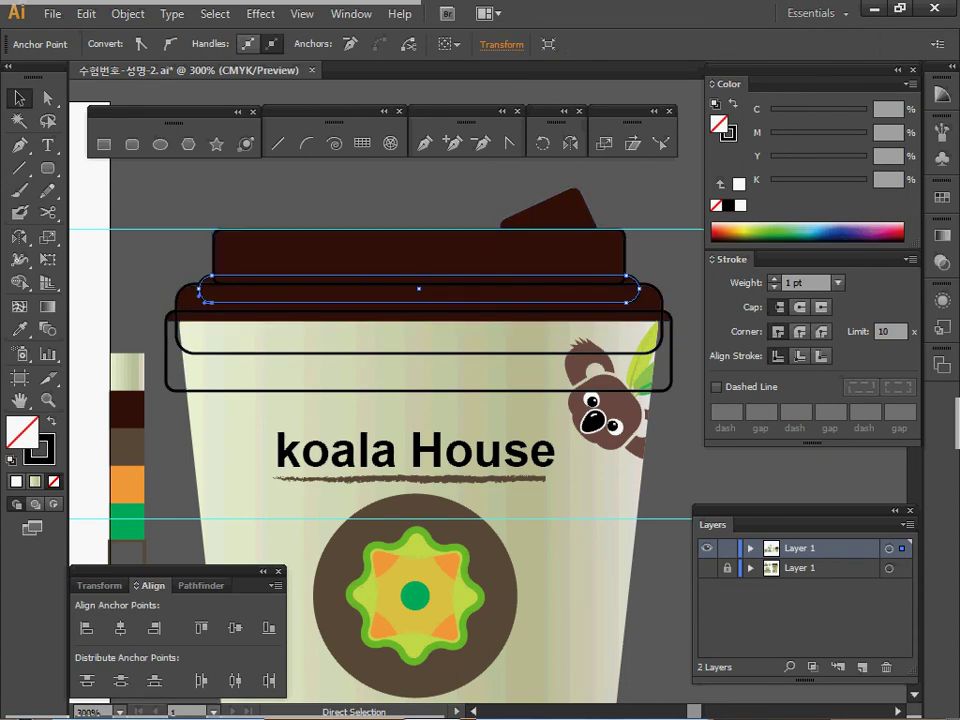
pyautogui.keyDown('shift'); pyautogui.click(214, 256); pyautogui.keyUp('shift')
pyautogui.keyDown('shift'); pyautogui.click(168, 355); pyautogui.keyUp('shift')
pyautogui.keyDown('shift'); pyautogui.click(166, 358); pyautogui.keyUp('shift')
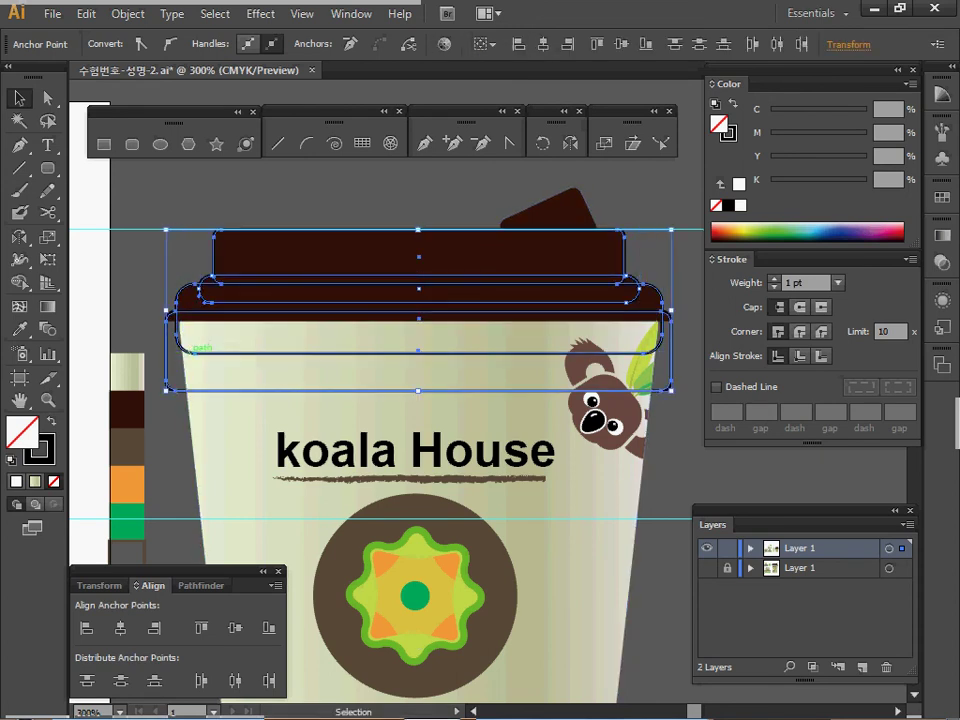
pyautogui.hotkey('ctrl', 'space')
pyautogui.keyDown('ctrl'); pyautogui.keyDown('alt'); pyautogui.click(312, 352); pyautogui.keyUp('alt'); pyautogui.keyUp('ctrl')
pyautogui.moveTo(393, 401); pyautogui.dragTo(523, 333)
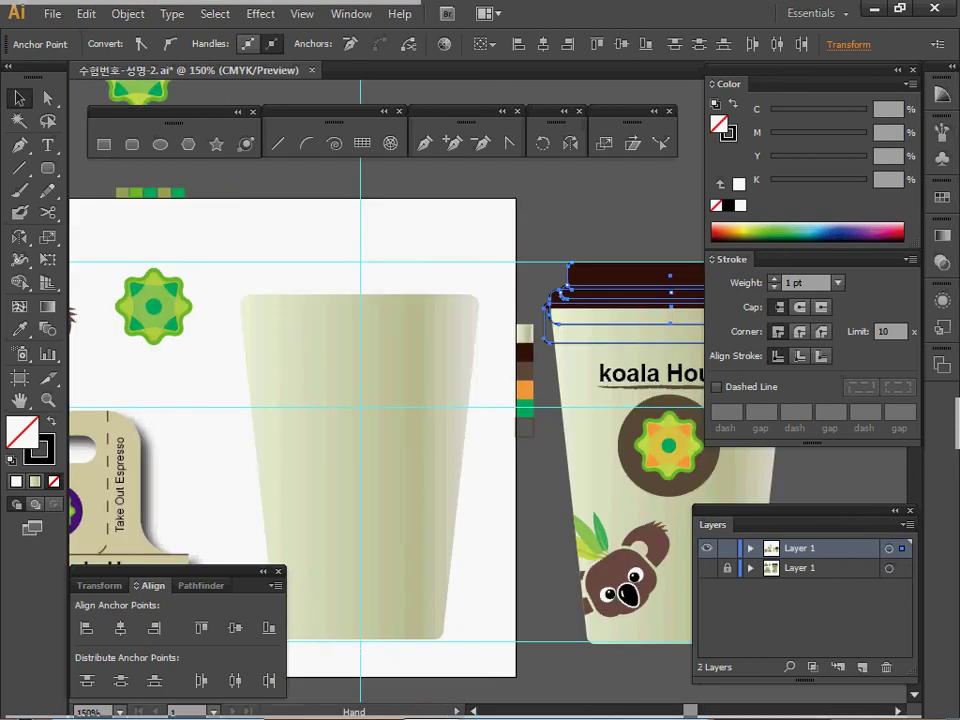
pyautogui.moveTo(600, 300); pyautogui.dragTo(290, 300)
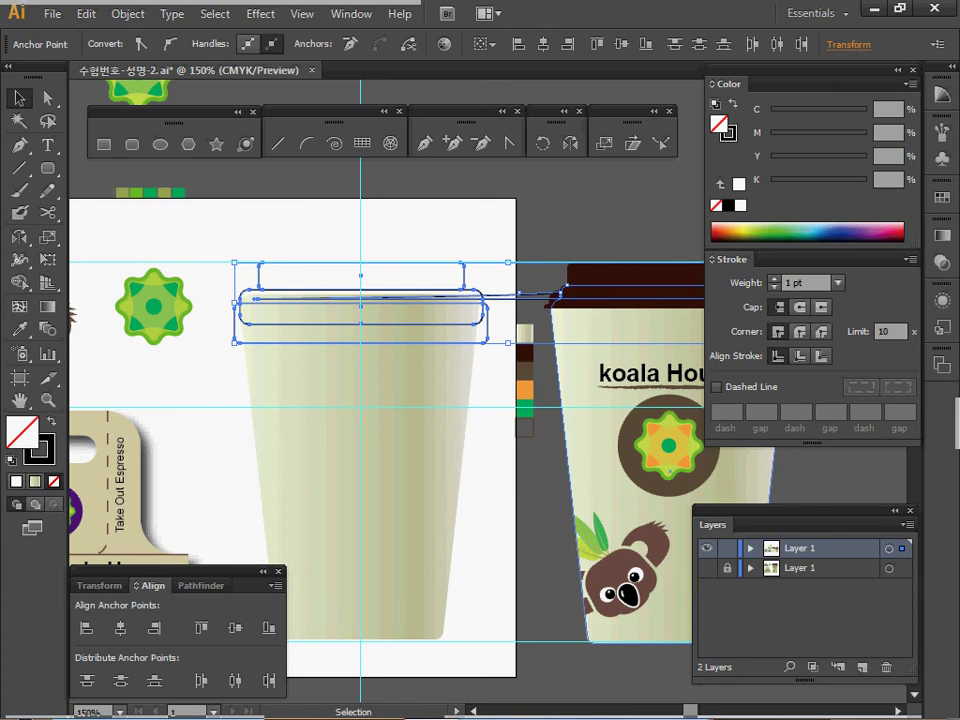
pyautogui.press('Left')
pyautogui.press('Left')
pyautogui.press('Right')
pyautogui.press('Right')
pyautogui.press('Right')
pyautogui.hotkey('ctrl', 'shift', 'a')
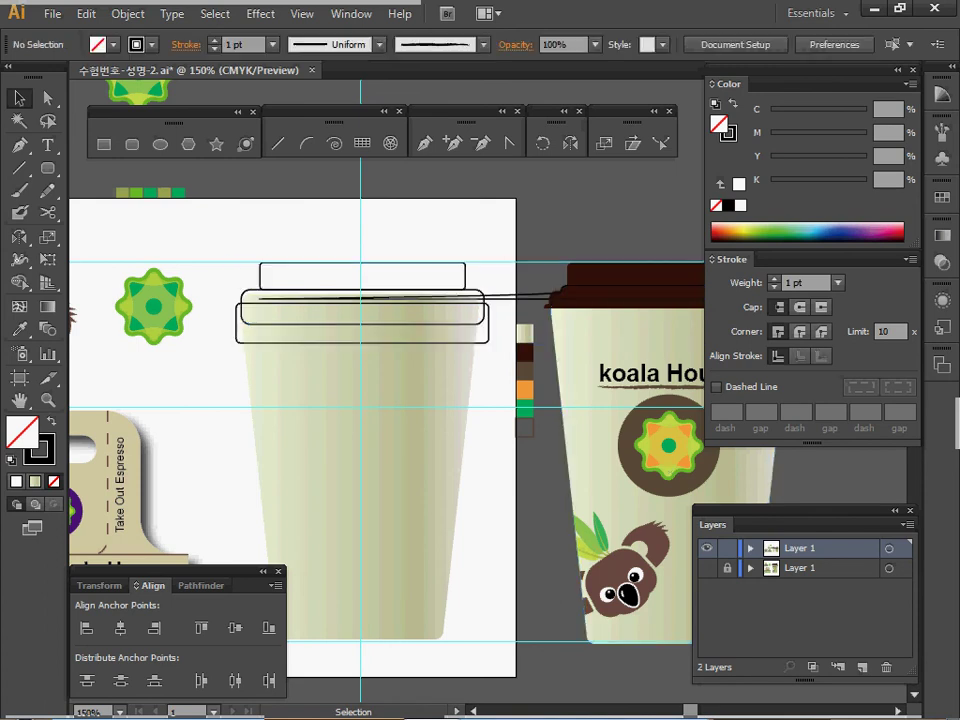
# Undo the distorted move of the lid outlines and clear the selection
pyautogui.hotkey('ctrl', 'z')
pyautogui.hotkey('ctrl', 'z')
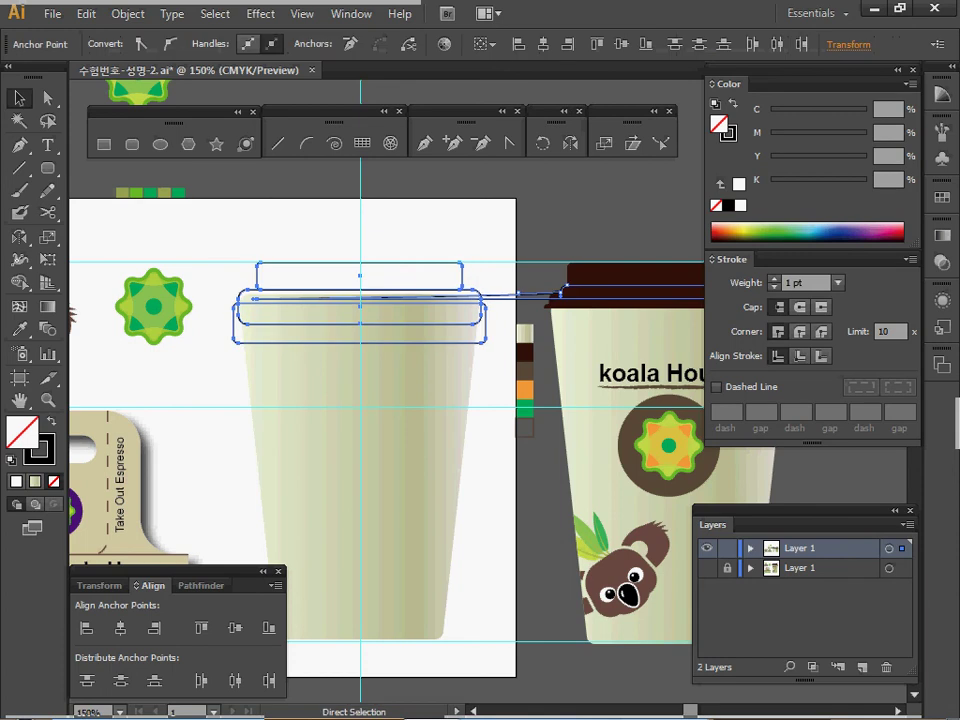
pyautogui.hotkey('ctrl', 'z')
pyautogui.hotkey('ctrl', 'z')
pyautogui.hotkey('ctrl', 'z')
pyautogui.hotkey('ctrl', 'z')
pyautogui.hotkey('ctrl', 'z')
pyautogui.hotkey('ctrl', 'z')
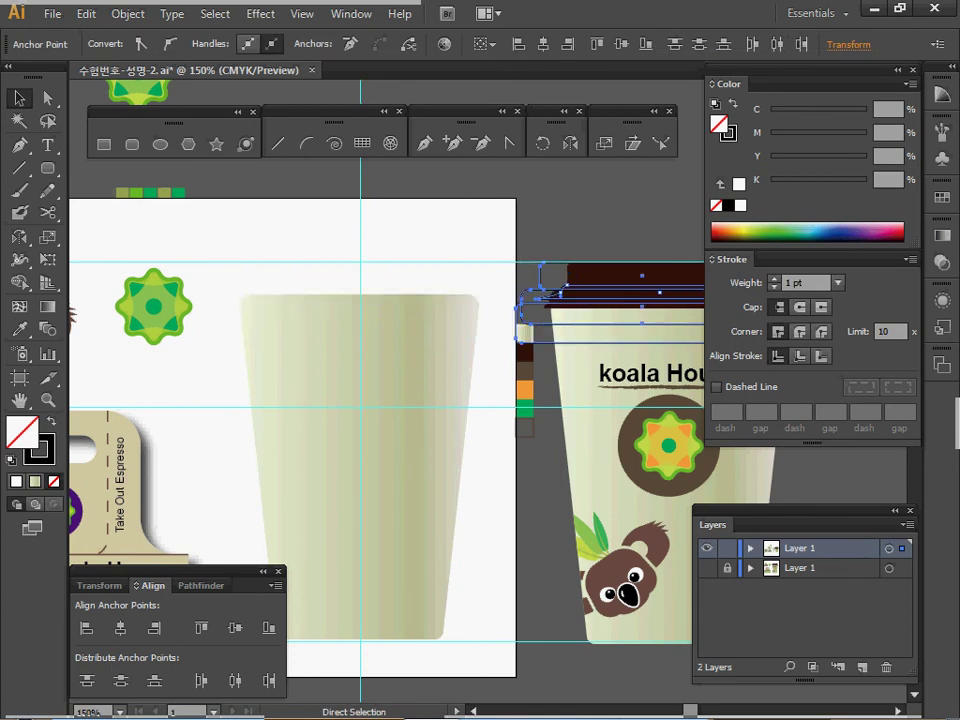
pyautogui.moveTo(650, 287); pyautogui.dragTo(530, 262)
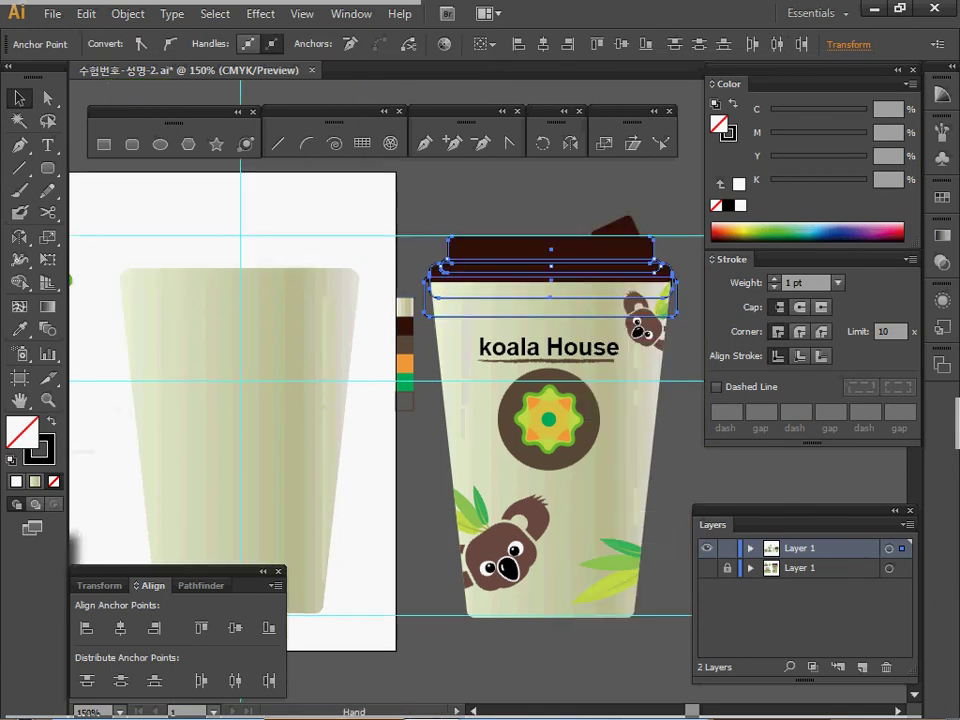
pyautogui.keyDown('ctrl'); pyautogui.click(530, 262); pyautogui.keyUp('ctrl')
pyautogui.hotkey('ctrl', 'shift', 'a')
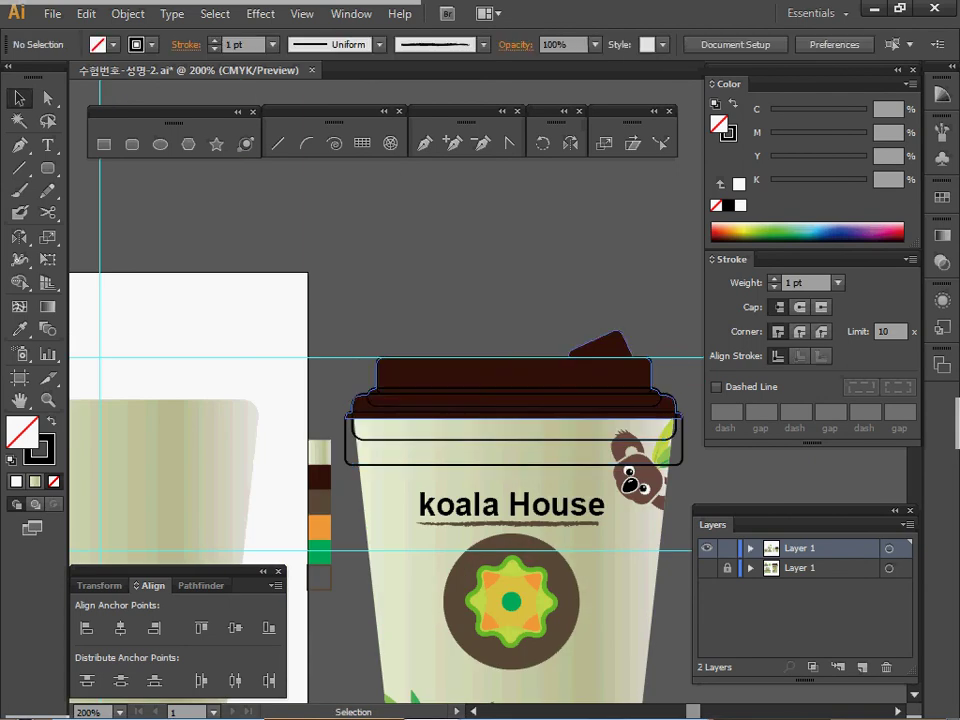
pyautogui.click(513, 464)
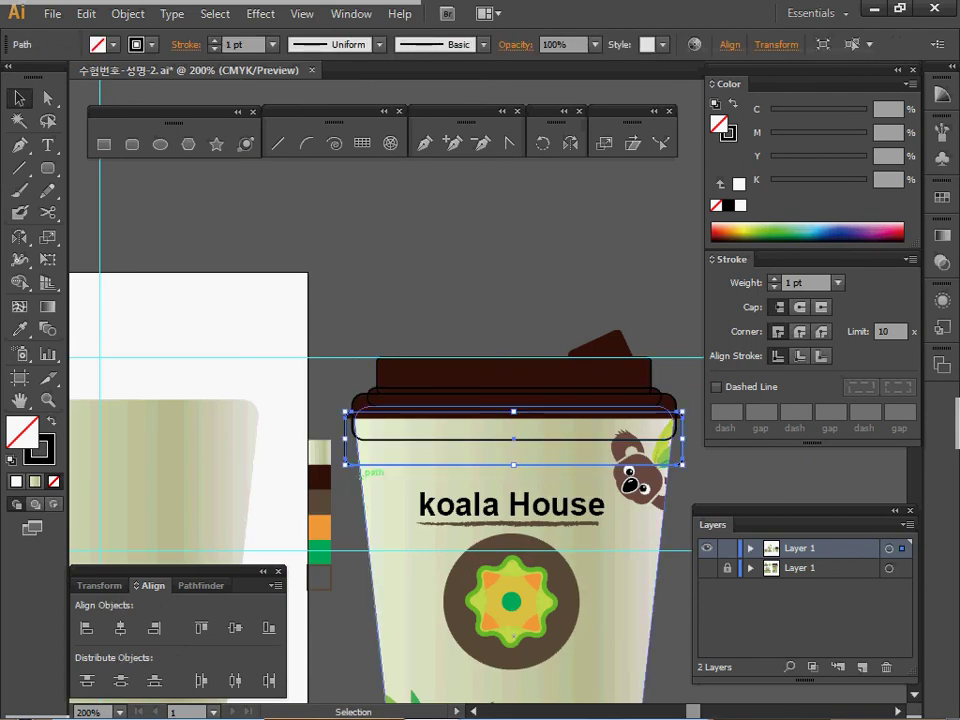
pyautogui.click(214, 13)
pyautogui.moveTo(300, 194)
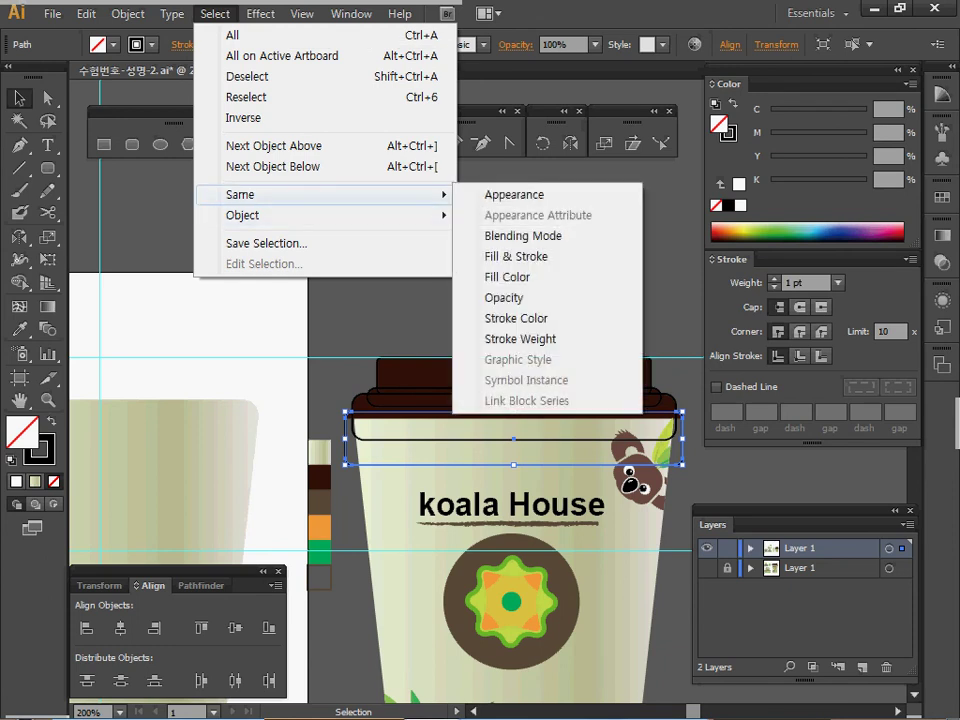
pyautogui.hotkey('ctrl', 'shift', 'a')
# Select all four complete lid outlines and move them horizontally from the reference onto the top of the drawn cup
pyautogui.hotkey('ctrl', '+')
pyautogui.hotkey('ctrl', '+')
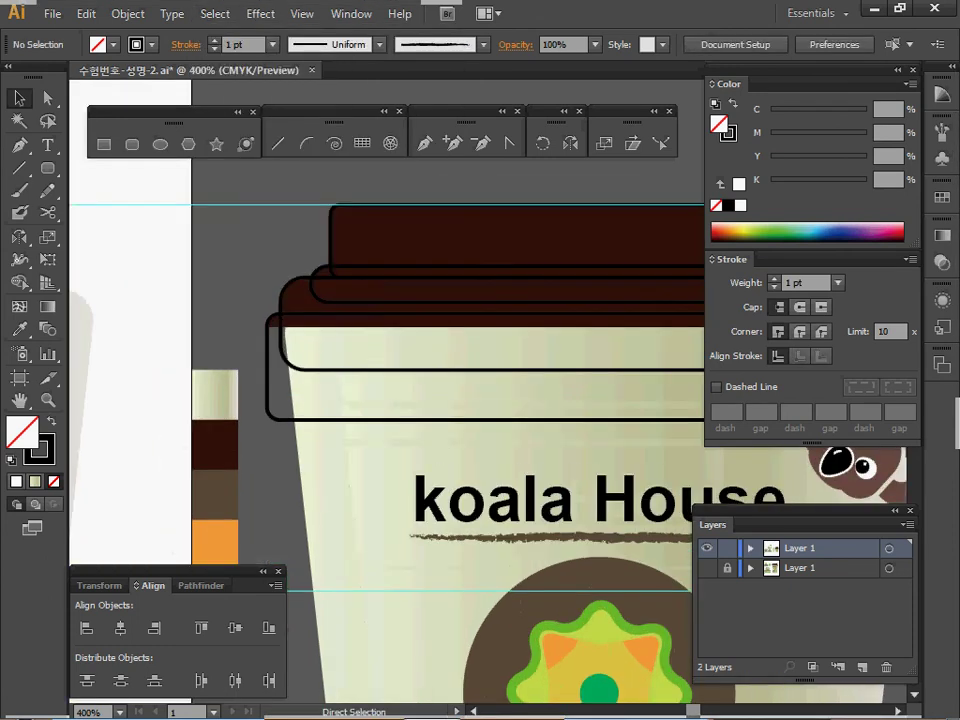
pyautogui.click(318, 292)
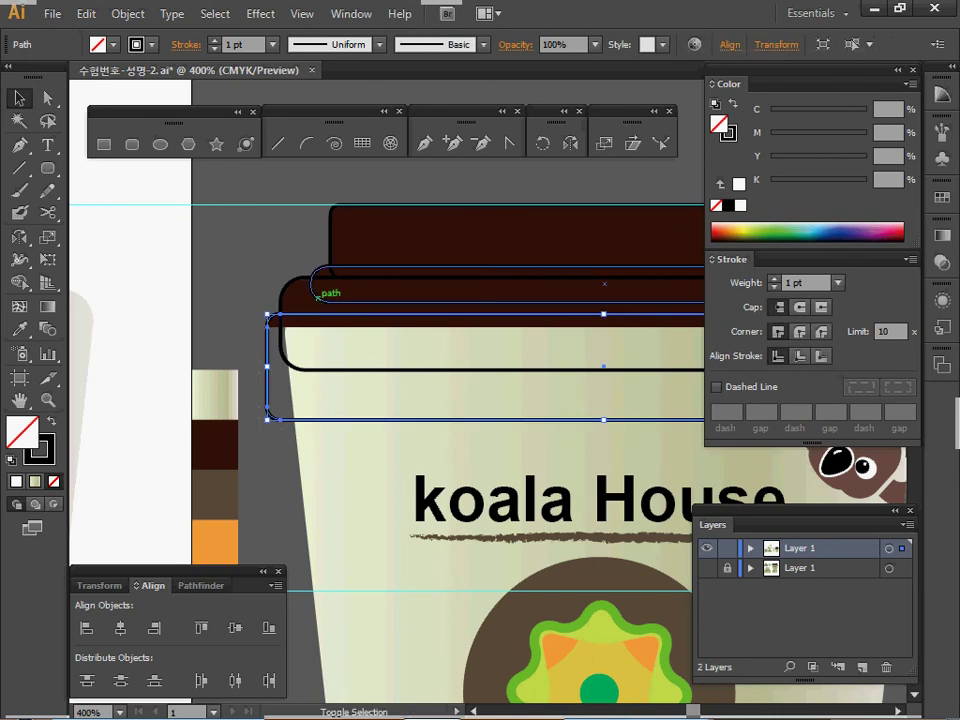
pyautogui.keyDown('shift'); pyautogui.click(338, 242); pyautogui.keyUp('shift')
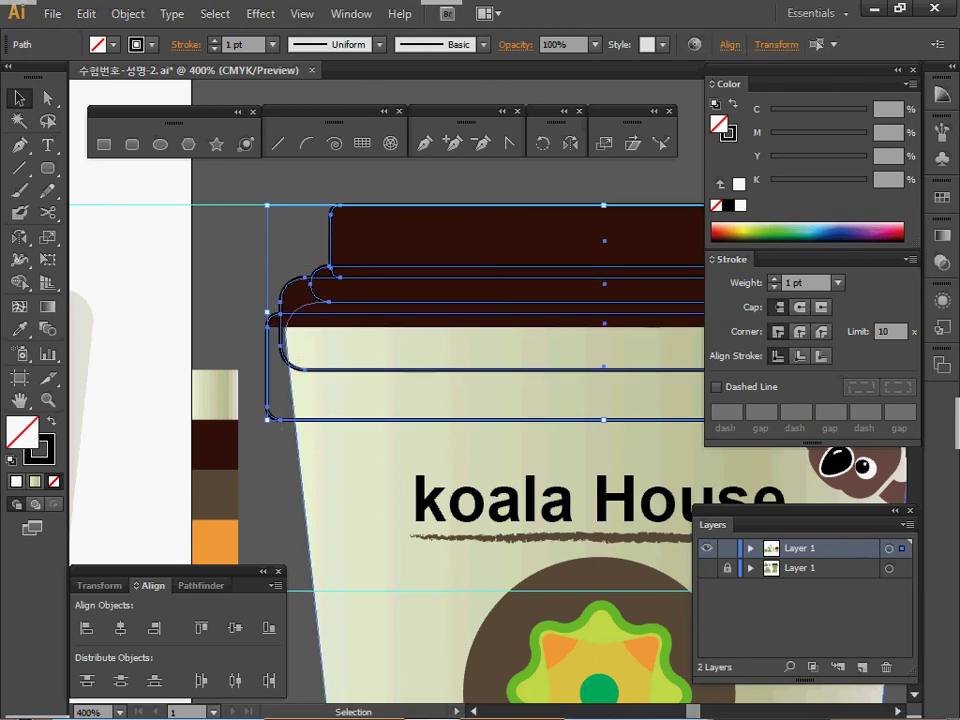
pyautogui.hotkey('ctrl', '-')
pyautogui.hotkey('ctrl', '-')
pyautogui.hotkey('ctrl', '-')
pyautogui.hscroll(-1, 380, 400)
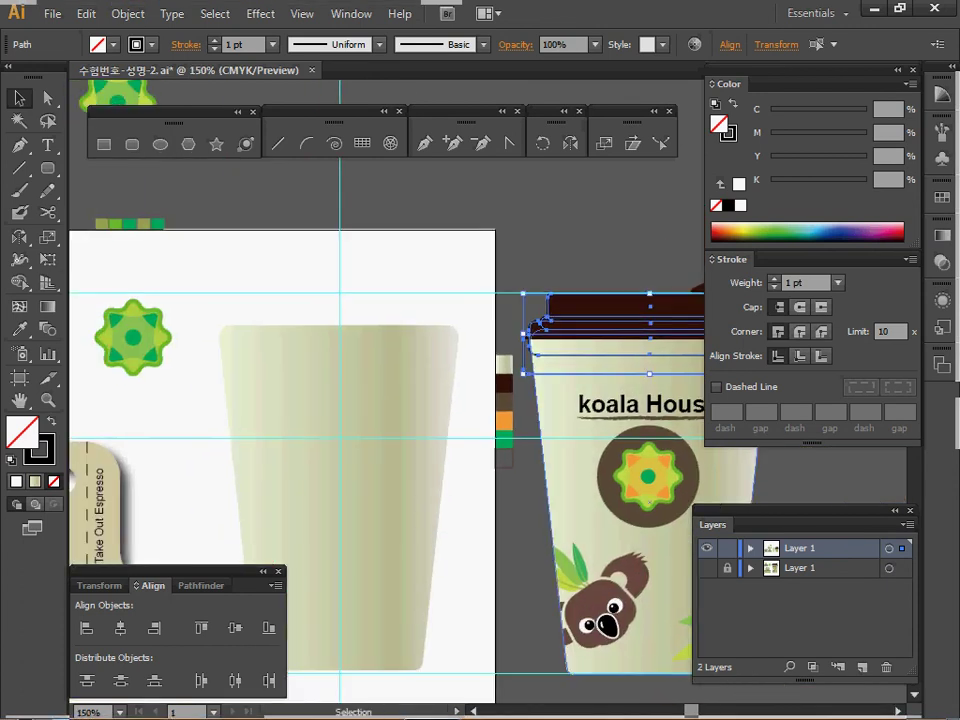
pyautogui.moveTo(600, 323); pyautogui.dragTo(305, 323)
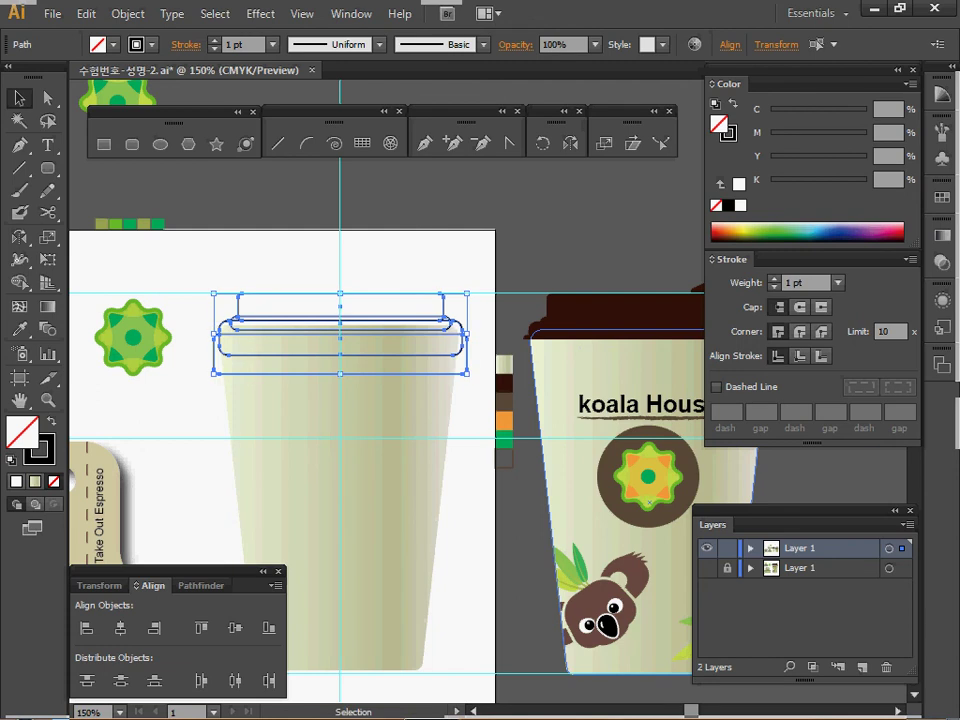
# Nudge the four lid outlines over the cup and align their horizontal centres
pyautogui.press('Left')
pyautogui.press('space')
pyautogui.moveTo(552, 330); pyautogui.dragTo(571, 296)
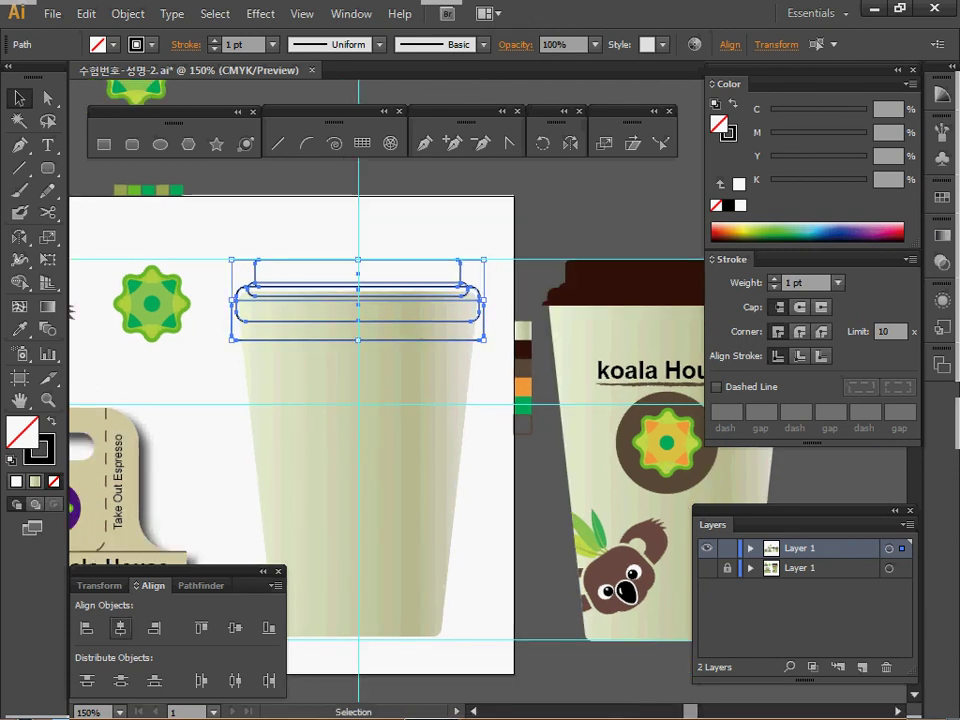
pyautogui.click(120, 628)
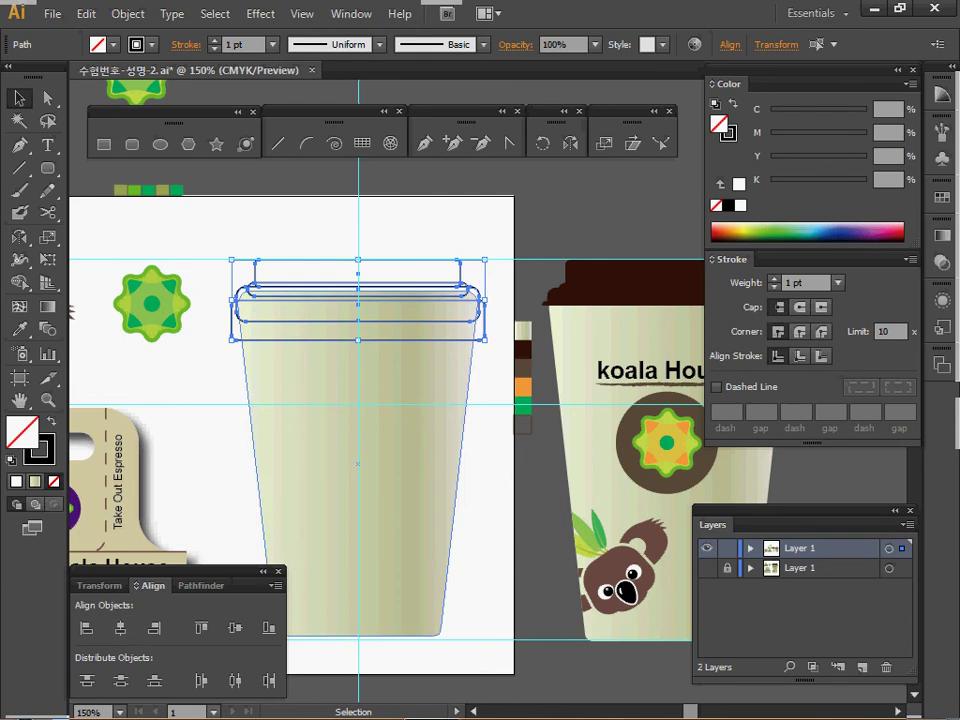
pyautogui.keyDown('shift'); pyautogui.click(300, 480); pyautogui.keyUp('shift')
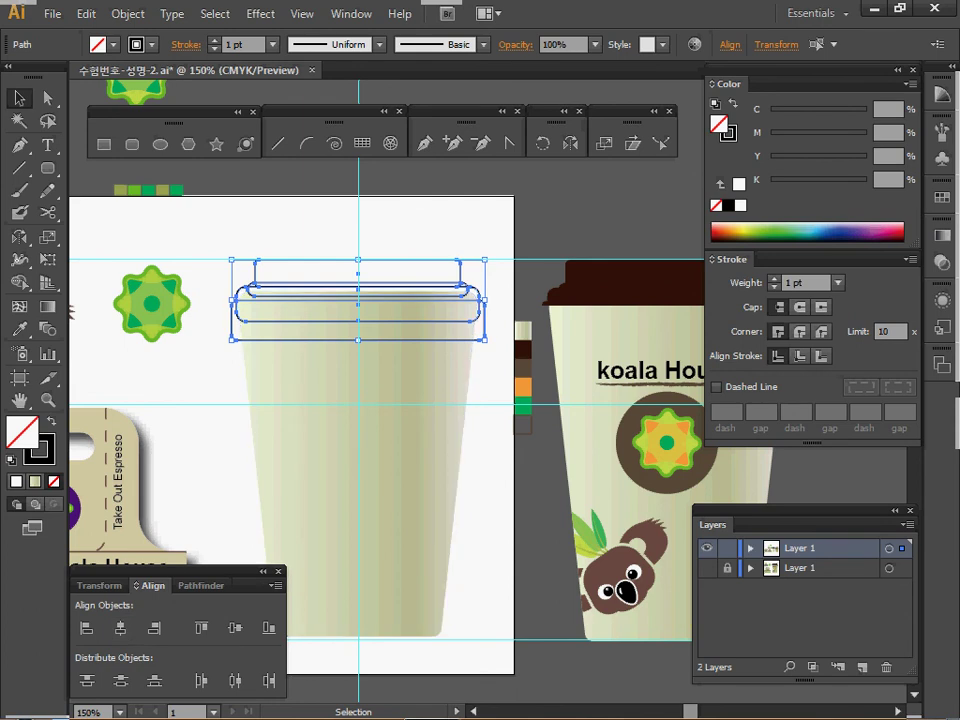
# Draw a small rounded rectangle for the drinking tab, tilt it counterclockwise and place it across the lid's top edge near its right end
pyautogui.keyDown('ctrl'); pyautogui.click(436, 267); pyautogui.keyUp('ctrl')
pyautogui.moveTo(436, 267); pyautogui.dragTo(218, 153)
pyautogui.moveTo(236, 309); pyautogui.dragTo(223, 329)
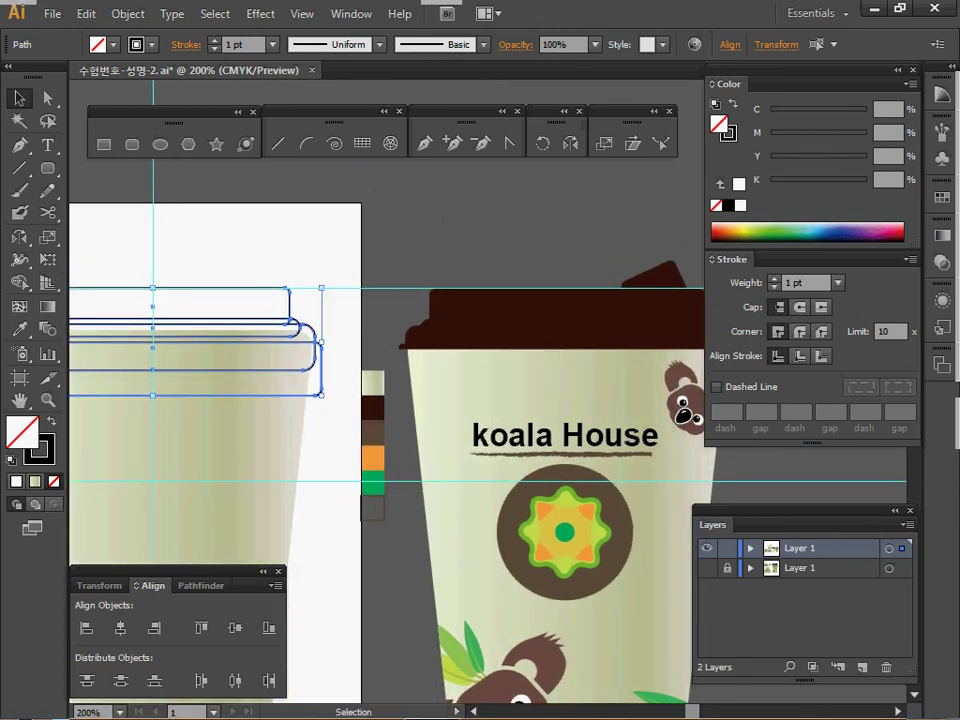
pyautogui.click(132, 144)
pyautogui.moveTo(196, 260); pyautogui.dragTo(238, 261)
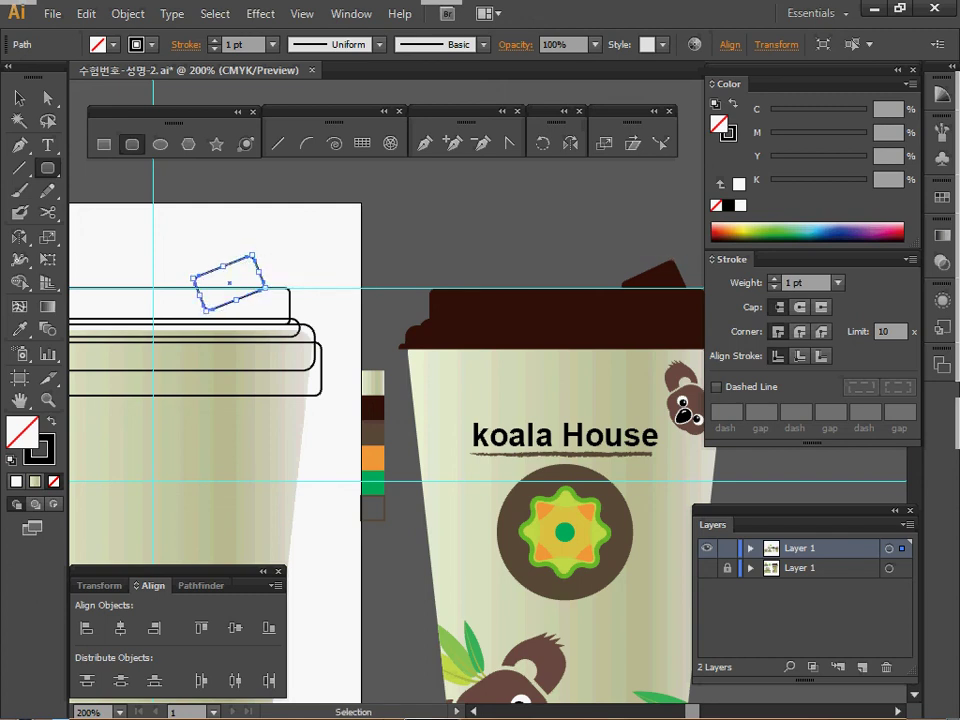
pyautogui.moveTo(258, 250); pyautogui.dragTo(264, 259)
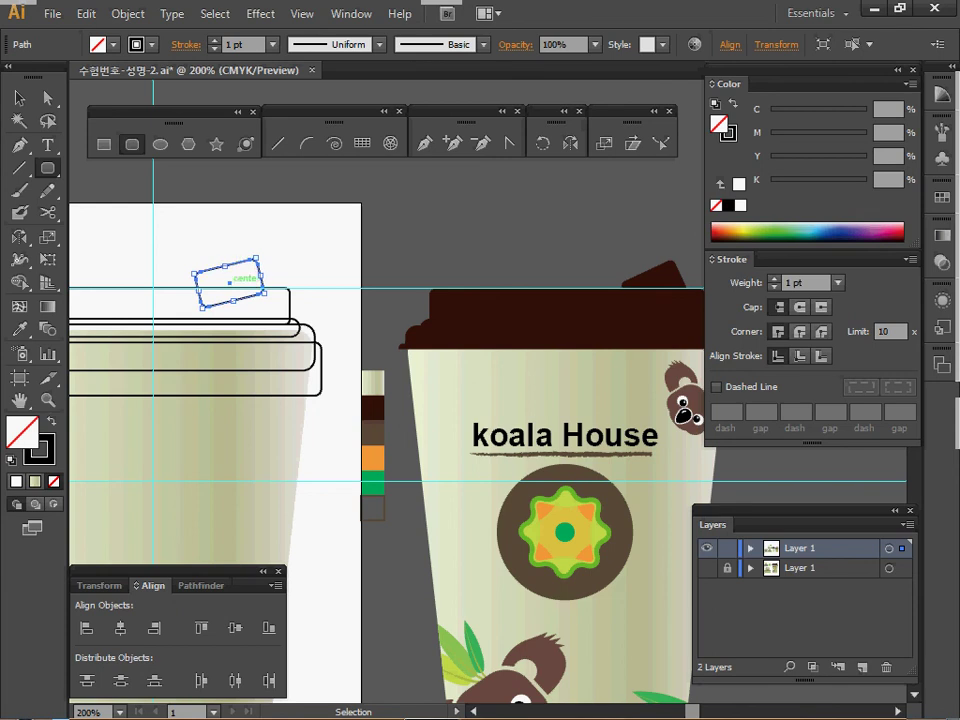
pyautogui.moveTo(240, 262); pyautogui.dragTo(232, 268)
pyautogui.keyDown('ctrl'); pyautogui.keyDown('alt'); pyautogui.click(245, 319); pyautogui.keyUp('alt'); pyautogui.keyUp('ctrl')
pyautogui.moveTo(609, 563); pyautogui.dragTo(479, 424)
pyautogui.hotkey('shift', 'Right')
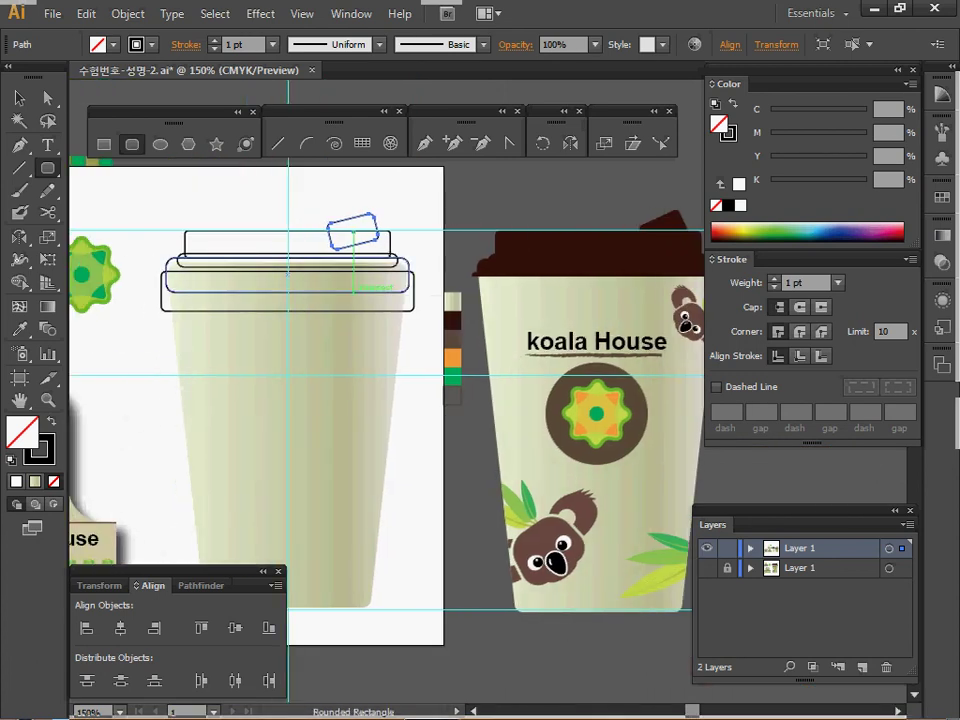
# Unite the four lid outlines and the tilted tab into a single shape
pyautogui.press('v')
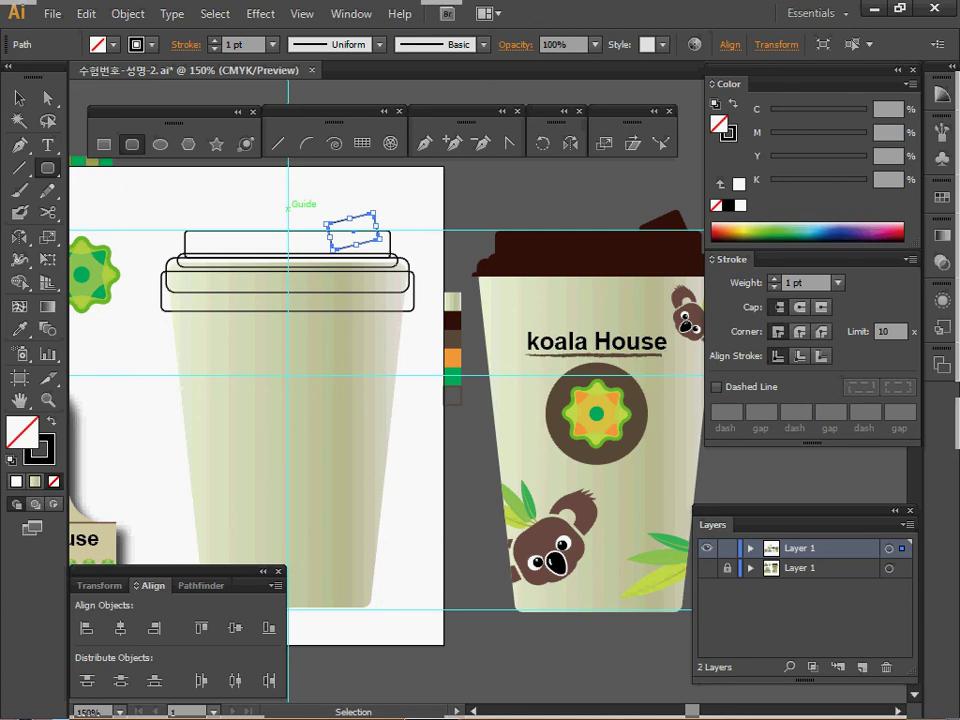
pyautogui.moveTo(246, 195); pyautogui.dragTo(356, 334)
pyautogui.keyDown('shift'); pyautogui.click(288, 420); pyautogui.keyUp('shift')
pyautogui.click(131, 144)
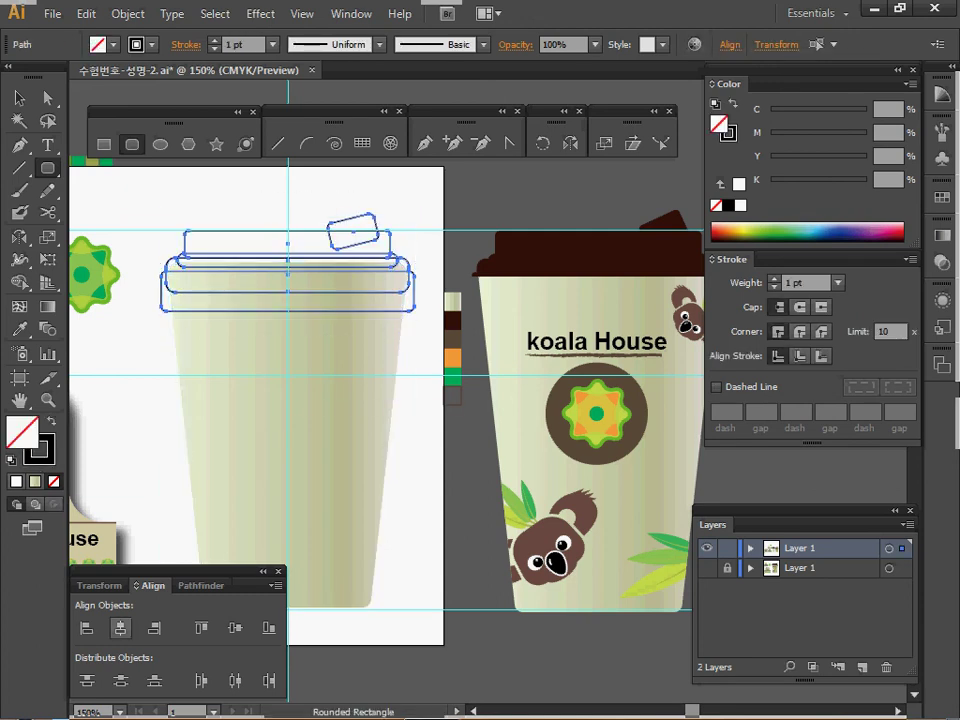
pyautogui.click(199, 585)
pyautogui.click(87, 627)
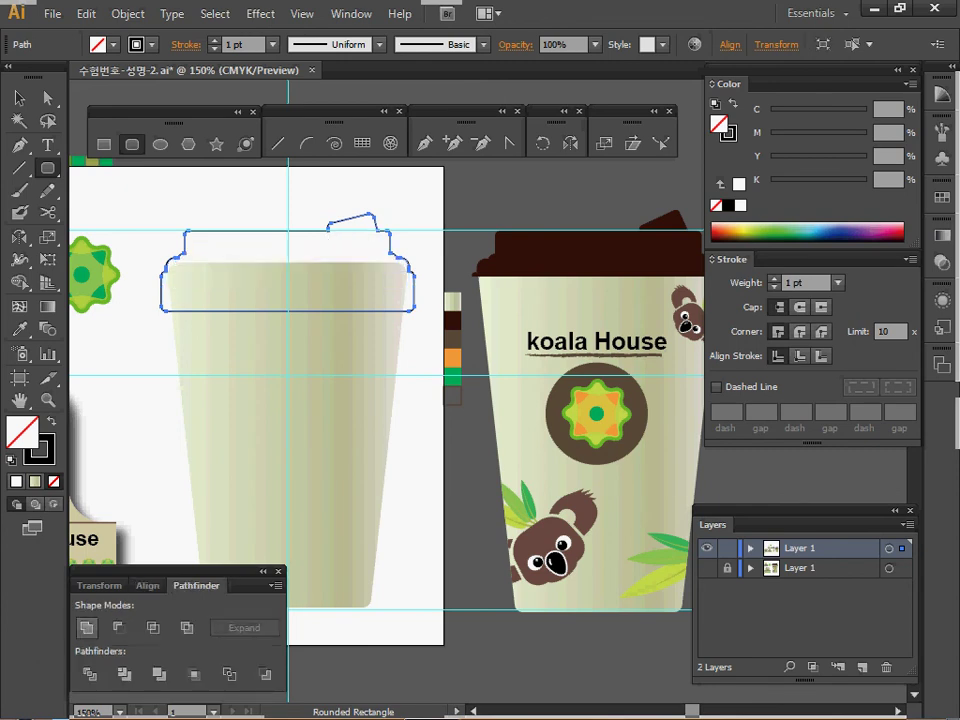
# Copy the reference lid's dark brown fill without a stroke onto the united lid, and deselect it
pyautogui.press('i')
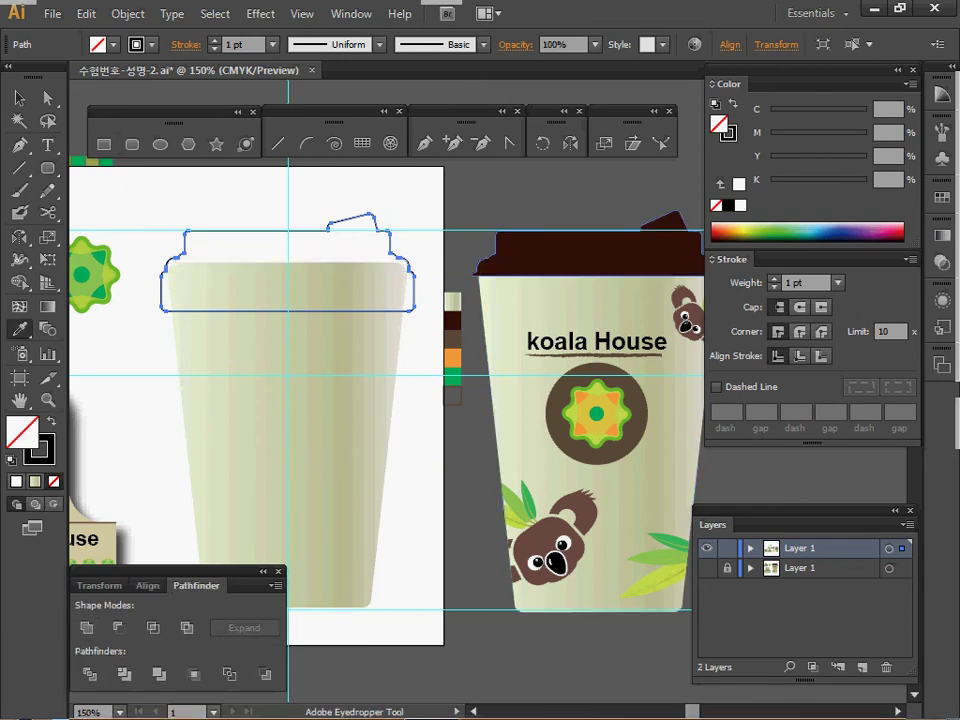
pyautogui.click(555, 262)
pyautogui.hotkey('ctrl', 'shift', 'a')
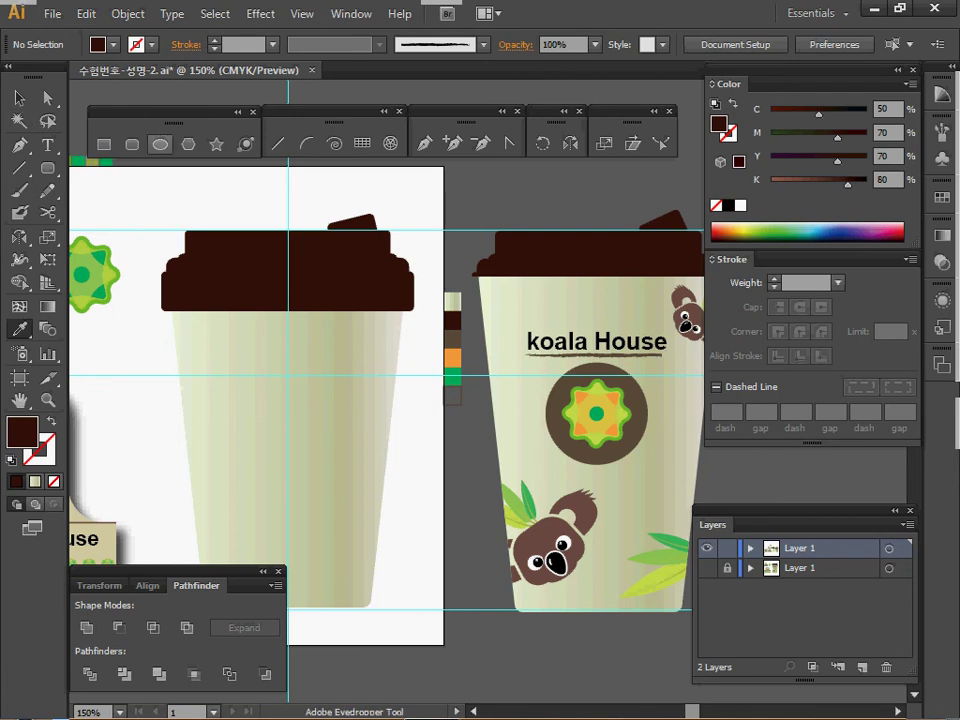
# Cut off the lid's lower part level with the reference lid's bottom edge by subtracting a rectangle wider than the lid
pyautogui.click(103, 144)
pyautogui.moveTo(135, 361); pyautogui.dragTo(436, 276)
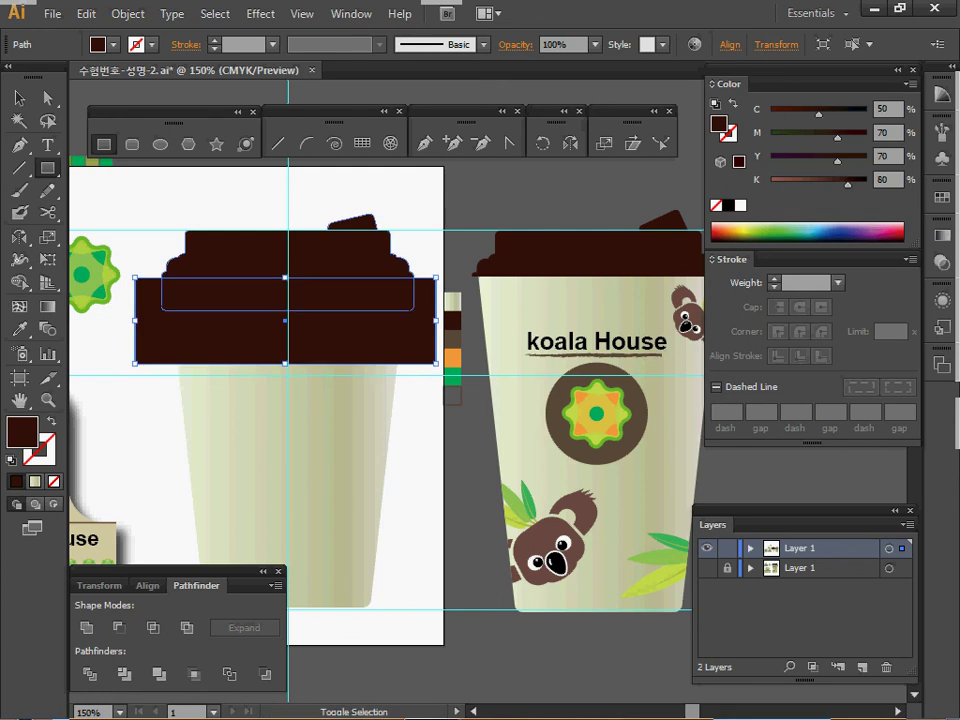
pyautogui.keyDown('ctrl'); pyautogui.keyDown('shift'); pyautogui.click(300, 252); pyautogui.keyUp('shift'); pyautogui.keyUp('ctrl')
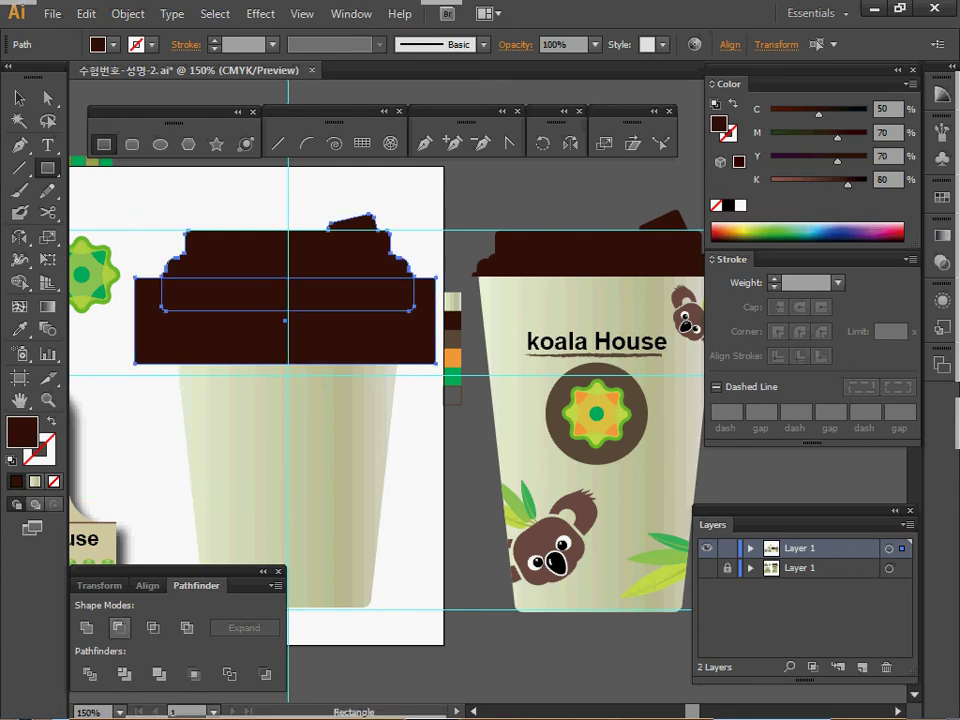
pyautogui.click(119, 627)
pyautogui.hotkey('ctrl', 'shift', 'a')
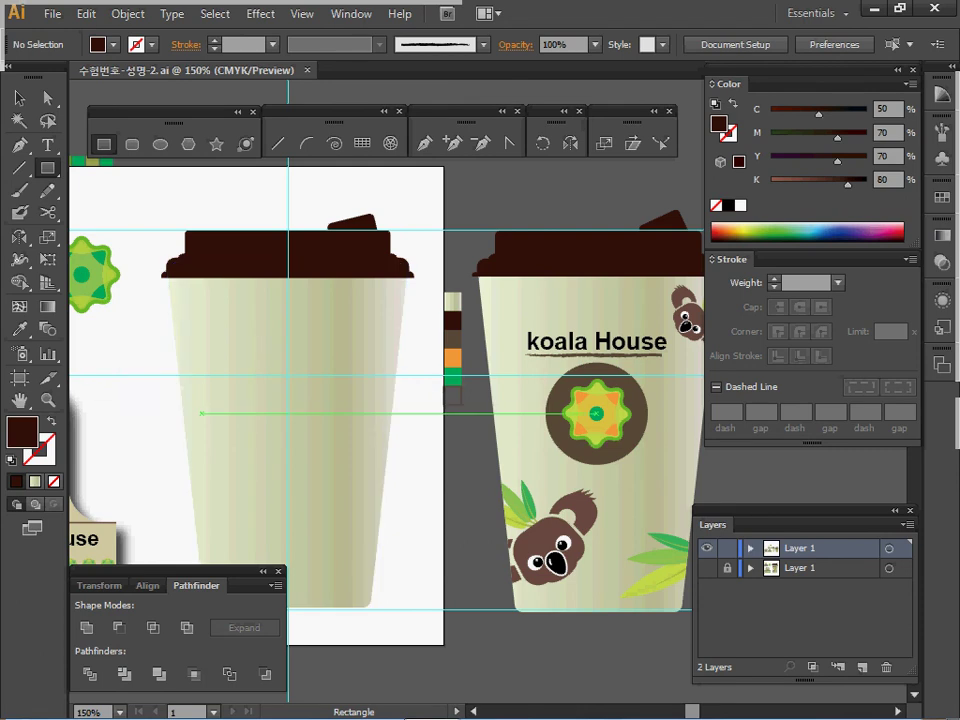
pyautogui.press('space')
pyautogui.moveTo(288, 413); pyautogui.dragTo(546, 284)
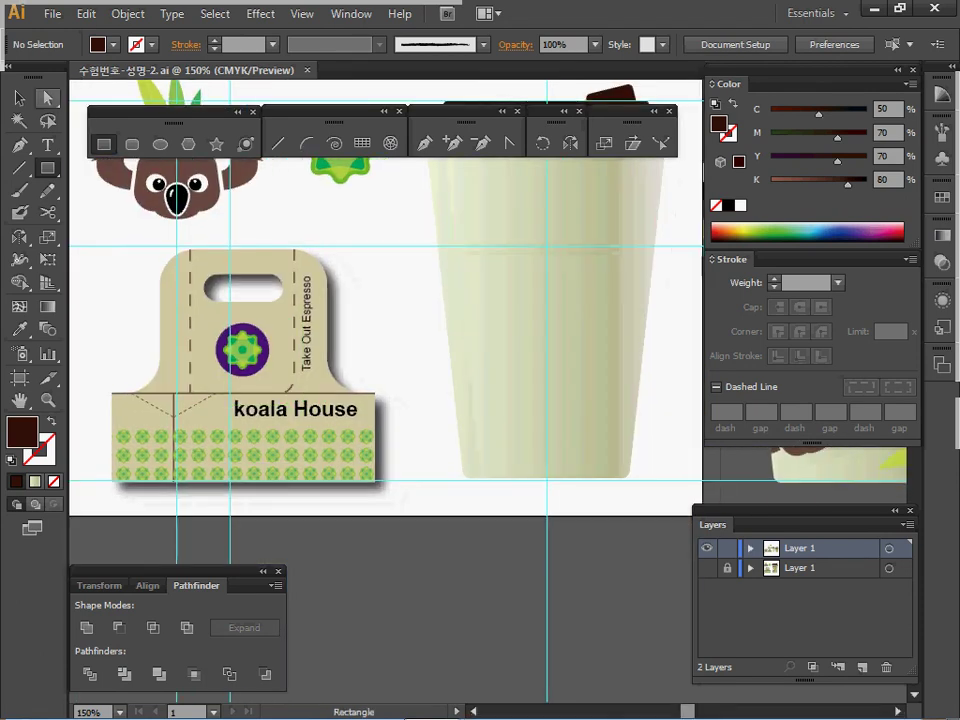
pyautogui.press('v')
pyautogui.doubleClick(190, 258)
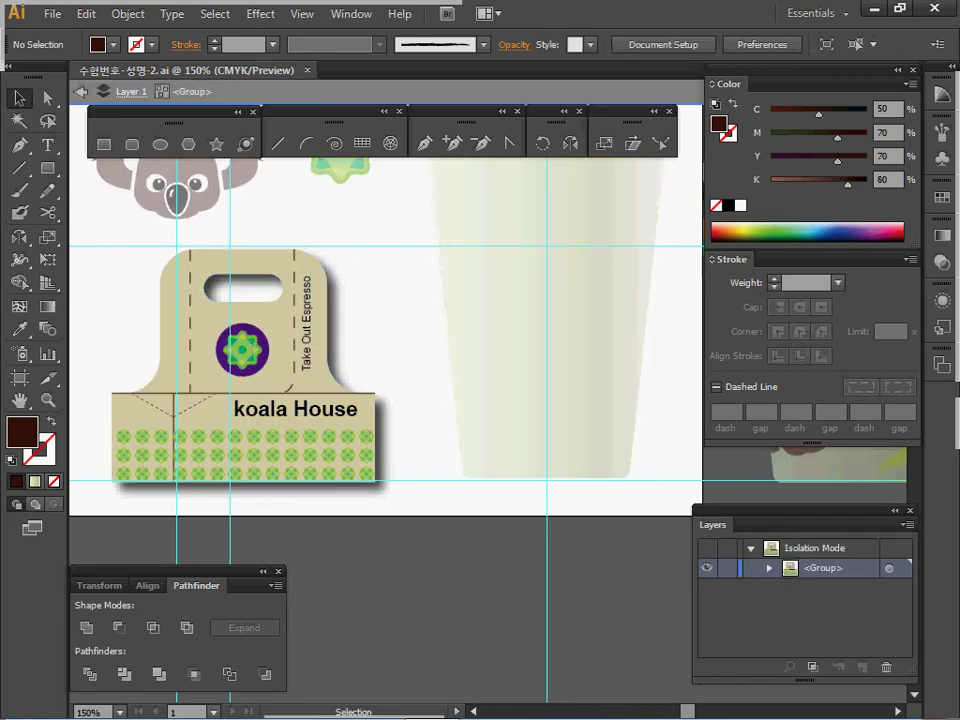
pyautogui.click(245, 349)
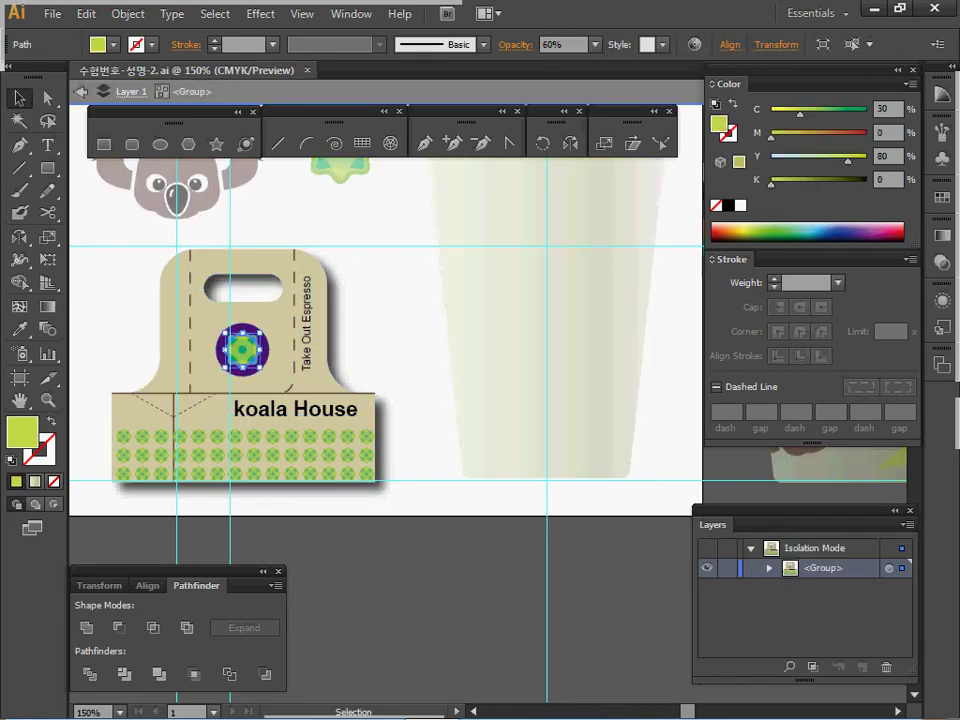
pyautogui.keyDown('shift'); pyautogui.click(264, 350); pyautogui.keyUp('shift')
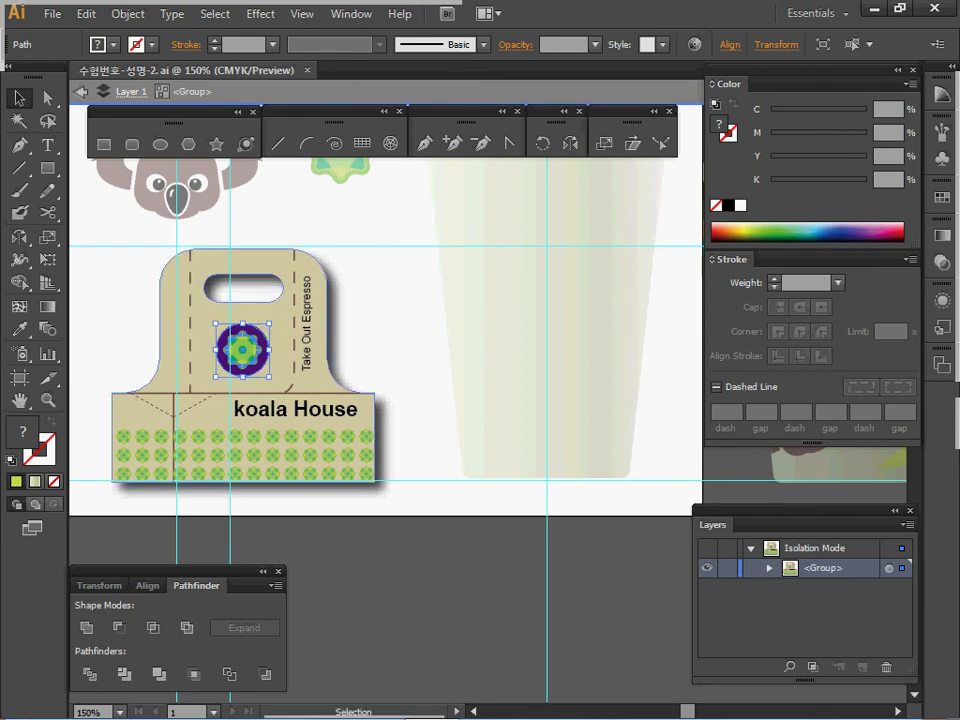
pyautogui.press('Escape')
pyautogui.click(340, 332)
pyautogui.press('space')
pyautogui.moveTo(340, 332); pyautogui.dragTo(336, 336)
pyautogui.moveTo(500, 330); pyautogui.dragTo(374, 393)
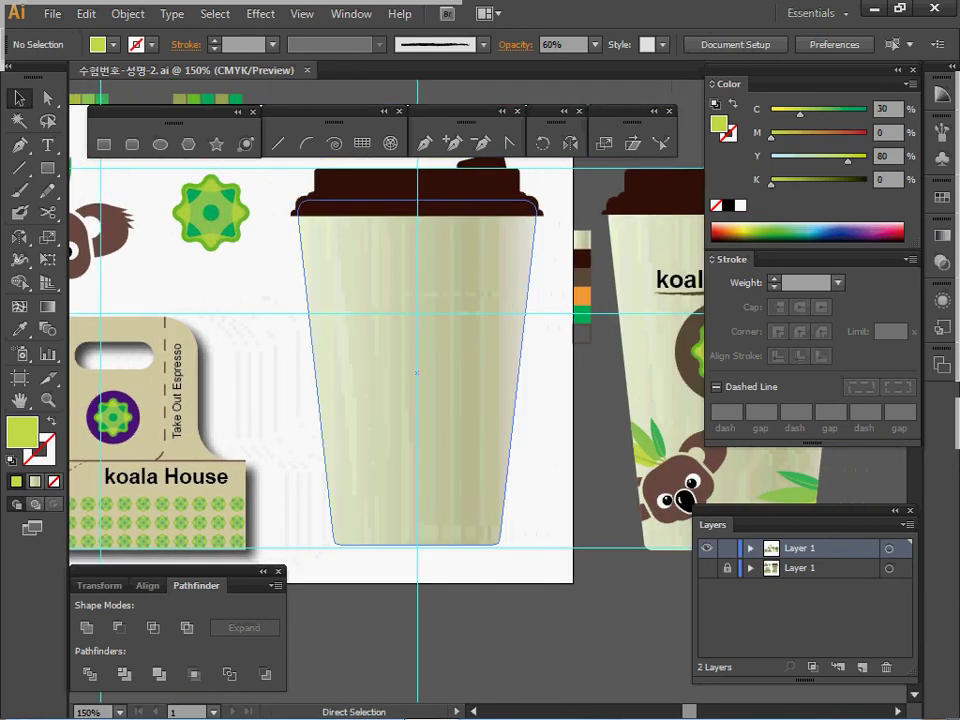
pyautogui.hotkey('ctrl', 'v')
pyautogui.moveTo(488, 392); pyautogui.dragTo(400, 360)
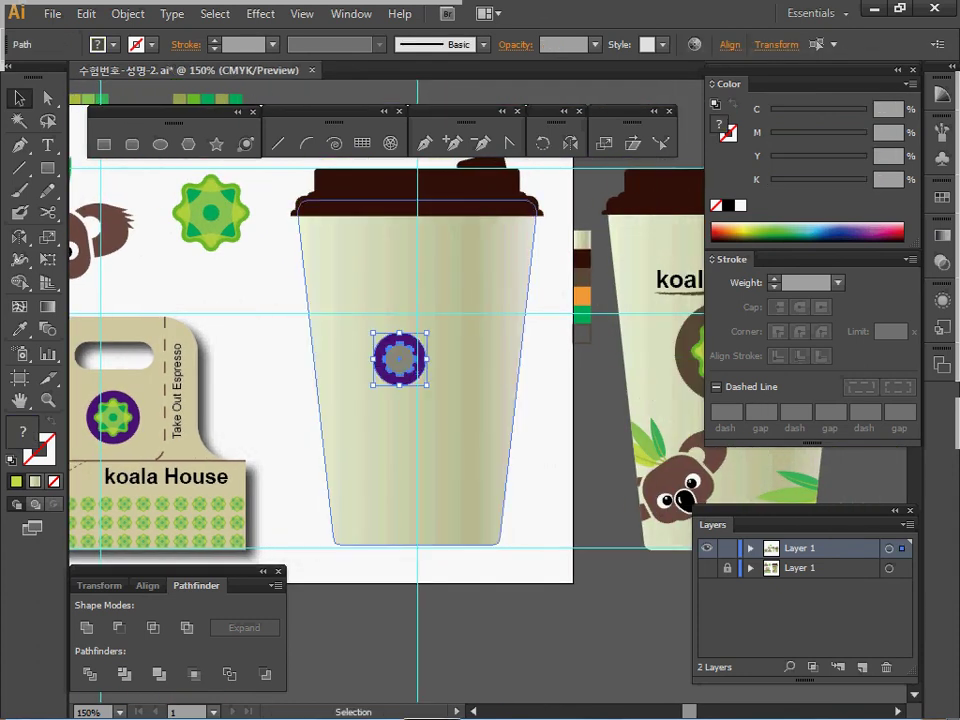
pyautogui.hotkey('ctrl', 'z')
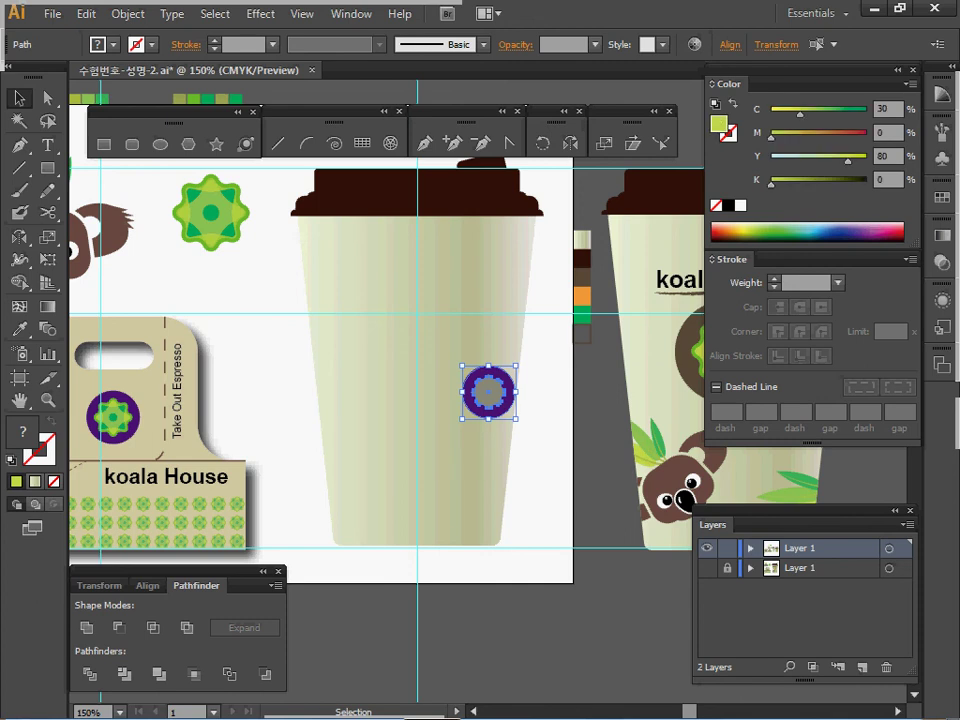
pyautogui.hotkey('ctrl', 'z')
# Switch the artwork to Outline view around the flower badge on the carrier
pyautogui.keyDown('ctrl'); pyautogui.click(150, 407); pyautogui.keyUp('ctrl')
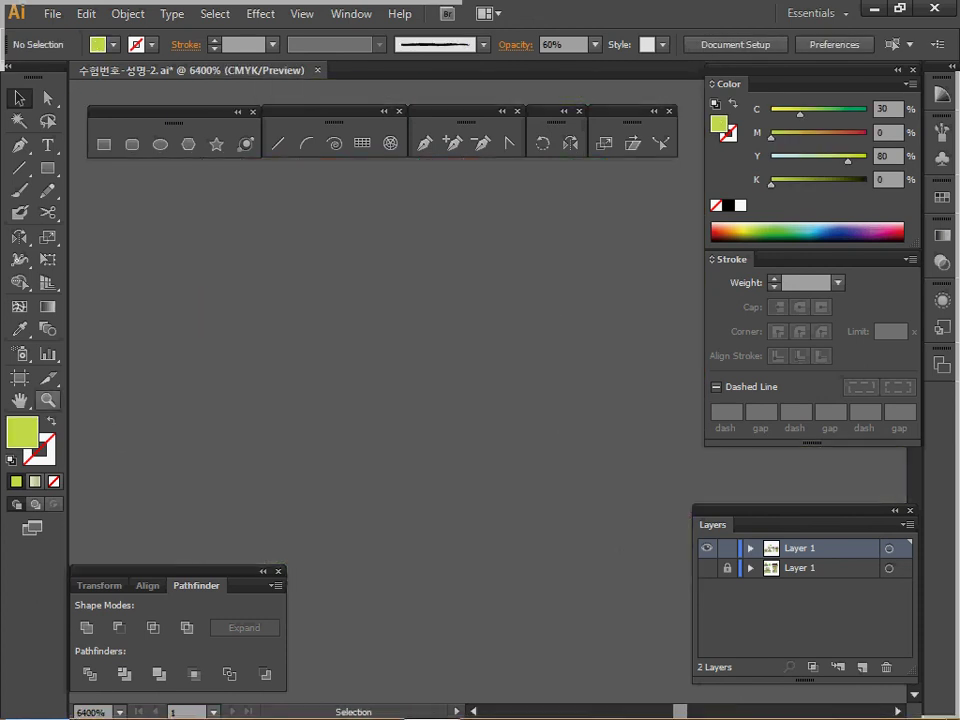
pyautogui.doubleClick(20, 400)
pyautogui.keyDown('ctrl'); pyautogui.click(271, 487); pyautogui.keyUp('ctrl')
pyautogui.keyDown('ctrl'); pyautogui.click(507, 443); pyautogui.keyUp('ctrl')
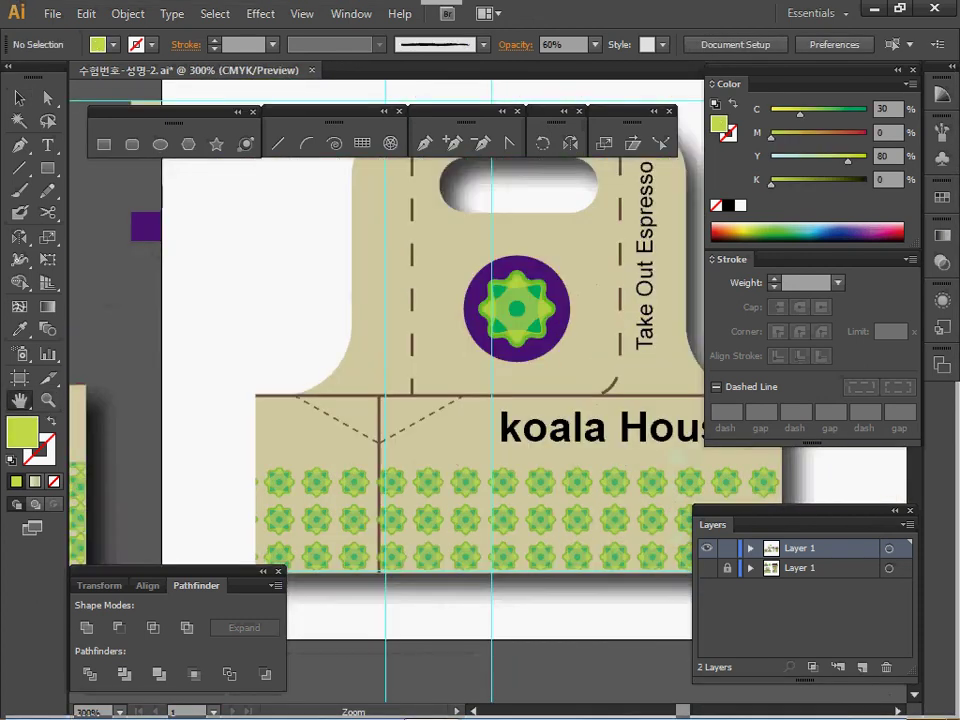
pyautogui.keyDown('ctrl'); pyautogui.click(513, 420); pyautogui.keyUp('ctrl')
pyautogui.keyDown('ctrl'); pyautogui.click(513, 420); pyautogui.keyUp('ctrl')
pyautogui.scroll(4, 480, 380)
pyautogui.hotkey('ctrl', 'y')
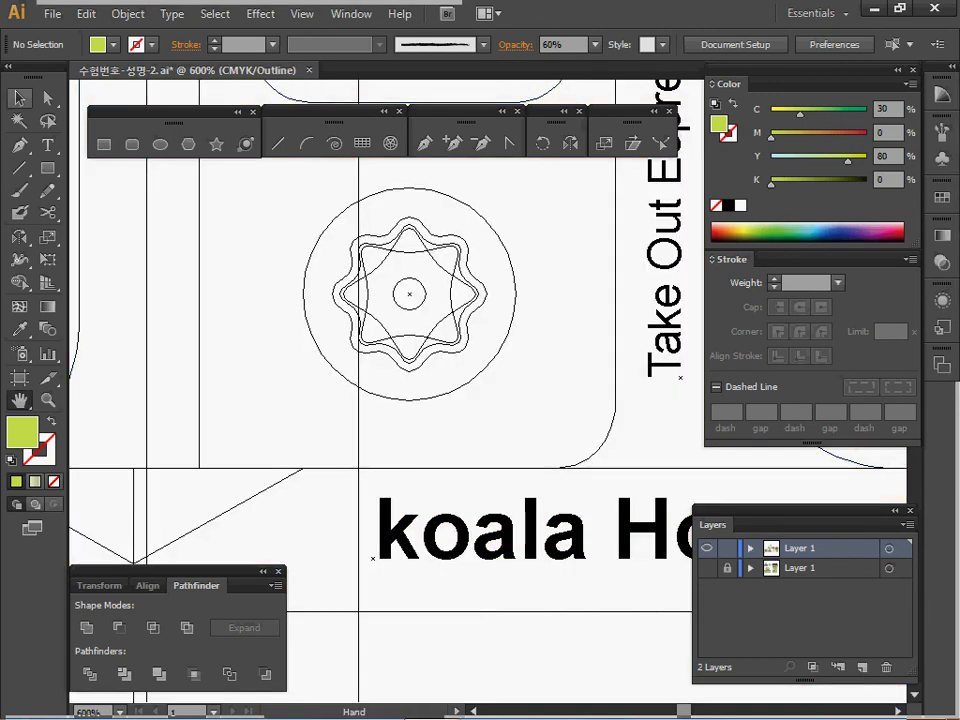
# Isolate the carrier group, select all paths of its round flower badge, and copy them
pyautogui.click(19, 97)
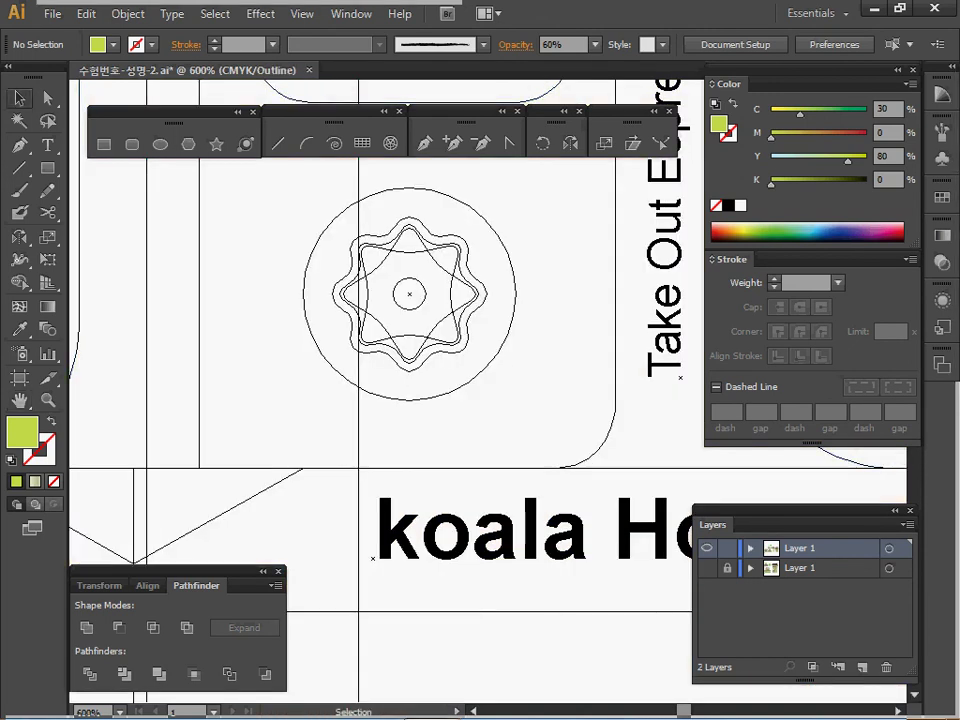
pyautogui.doubleClick(407, 343)
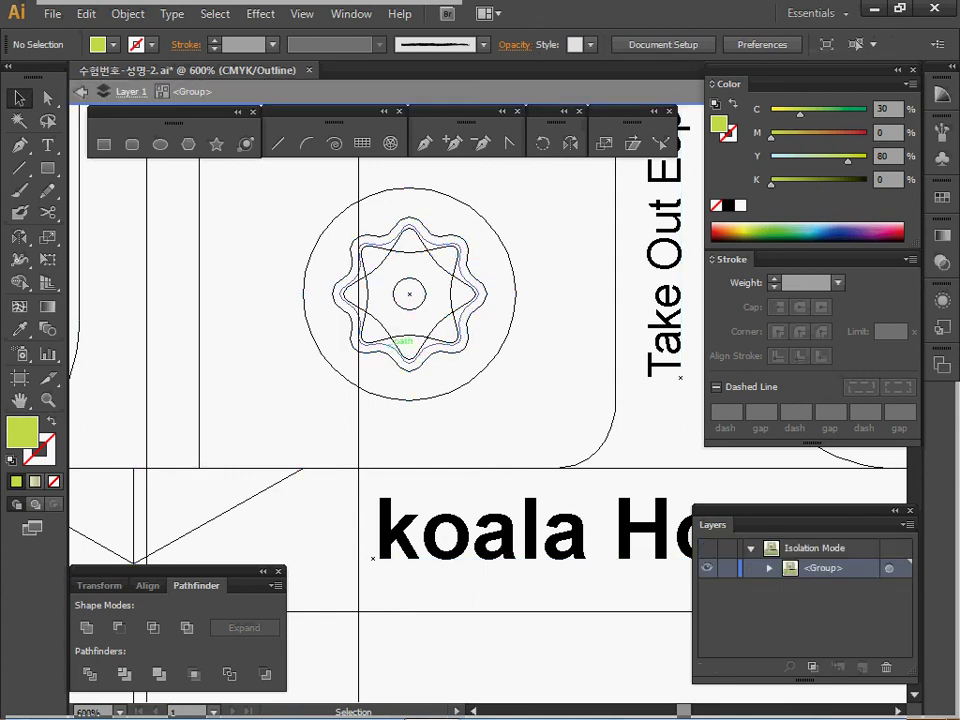
pyautogui.click(430, 345)
pyautogui.moveTo(529, 227); pyautogui.dragTo(402, 308)
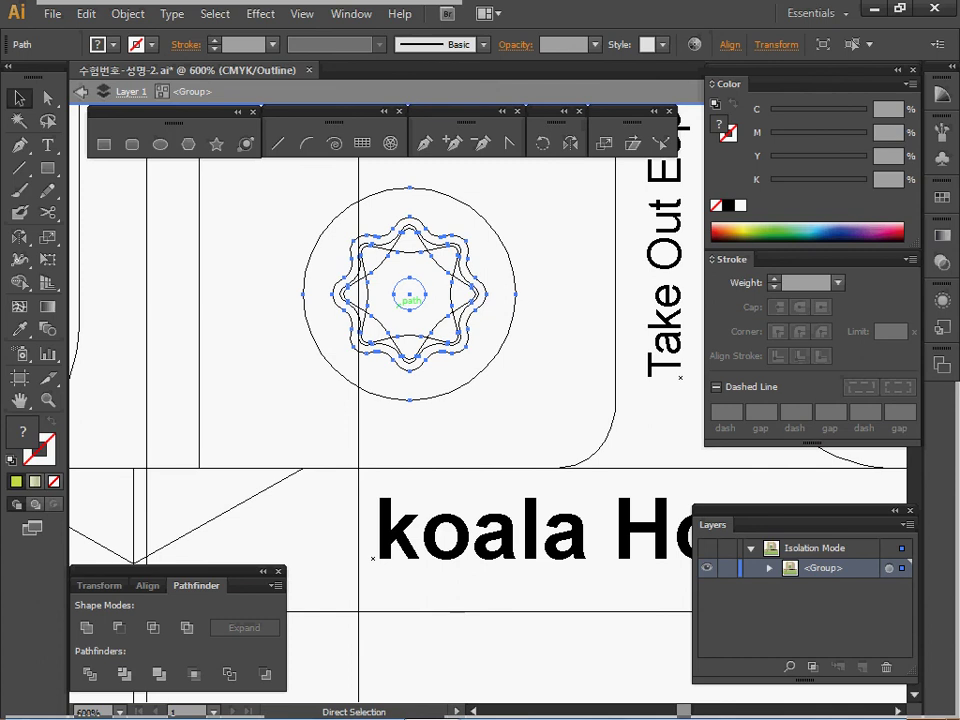
pyautogui.press('Escape')
# Return to the coloured preview, paste the flower badge, and centre it on the cup's vertical guide just below the horizontal guide
pyautogui.hotkey('ctrl', 'y')
pyautogui.keyDown('ctrl'); pyautogui.keyDown('alt'); pyautogui.click(429, 334); pyautogui.keyUp('alt'); pyautogui.keyUp('ctrl')
pyautogui.keyDown('ctrl'); pyautogui.keyDown('alt'); pyautogui.click(433, 341); pyautogui.keyUp('alt'); pyautogui.keyUp('ctrl')
pyautogui.moveTo(433, 341); pyautogui.dragTo(194, 410)
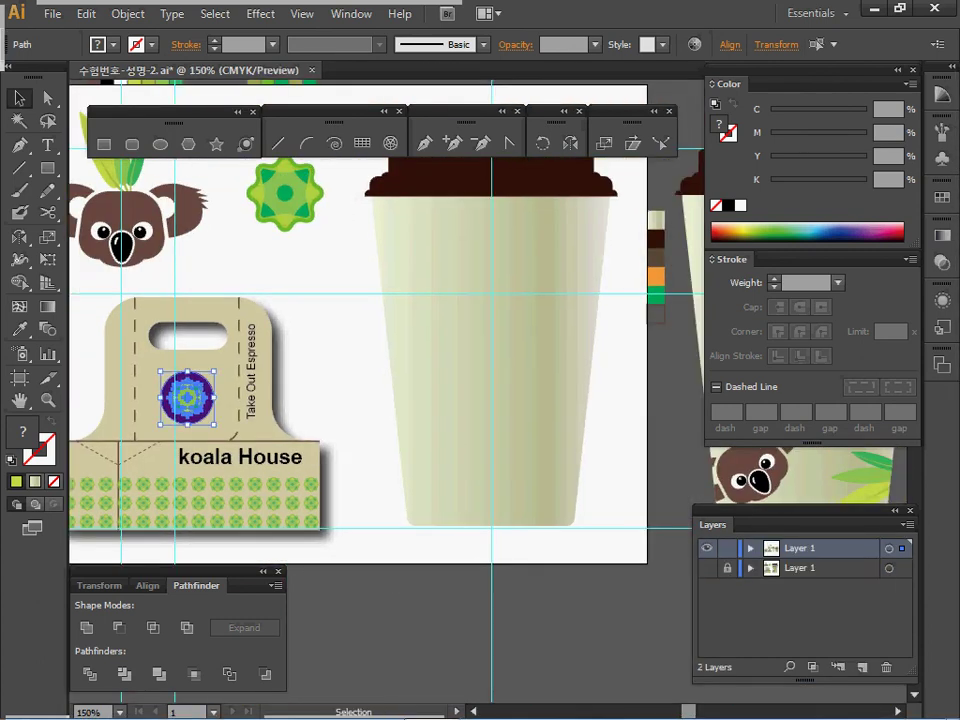
pyautogui.hotkey('ctrl', 'shift', 'a')
pyautogui.hotkey('ctrl', 'v')
pyautogui.moveTo(489, 390); pyautogui.dragTo(491, 322)
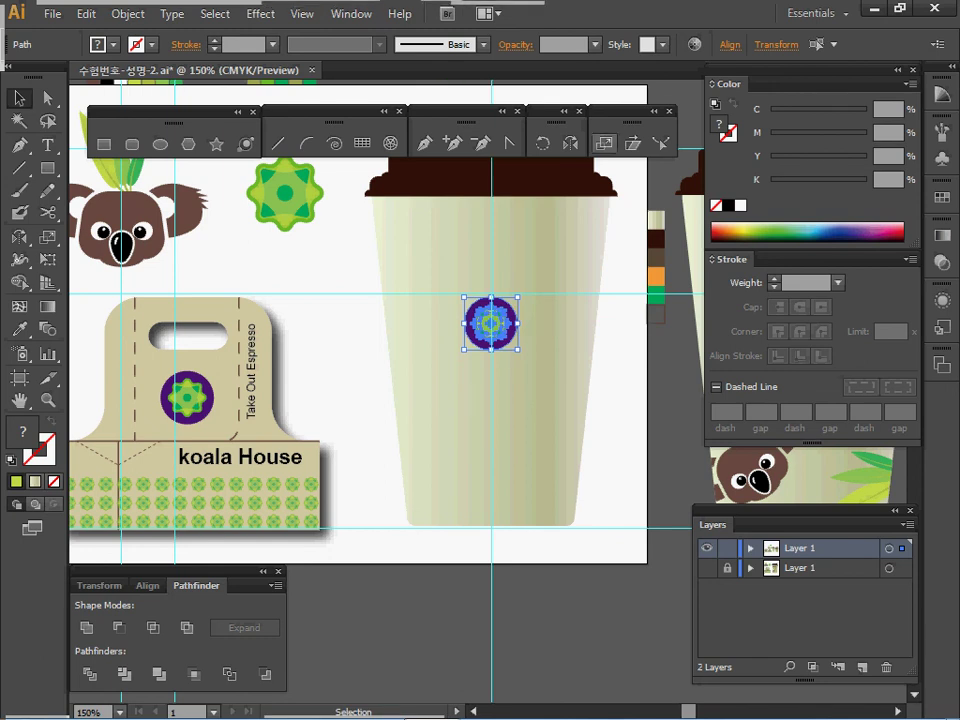
# Scale the cup's flower badge uniformly to 180% and deselect it
pyautogui.doubleClick(604, 143)
pyautogui.write('180')
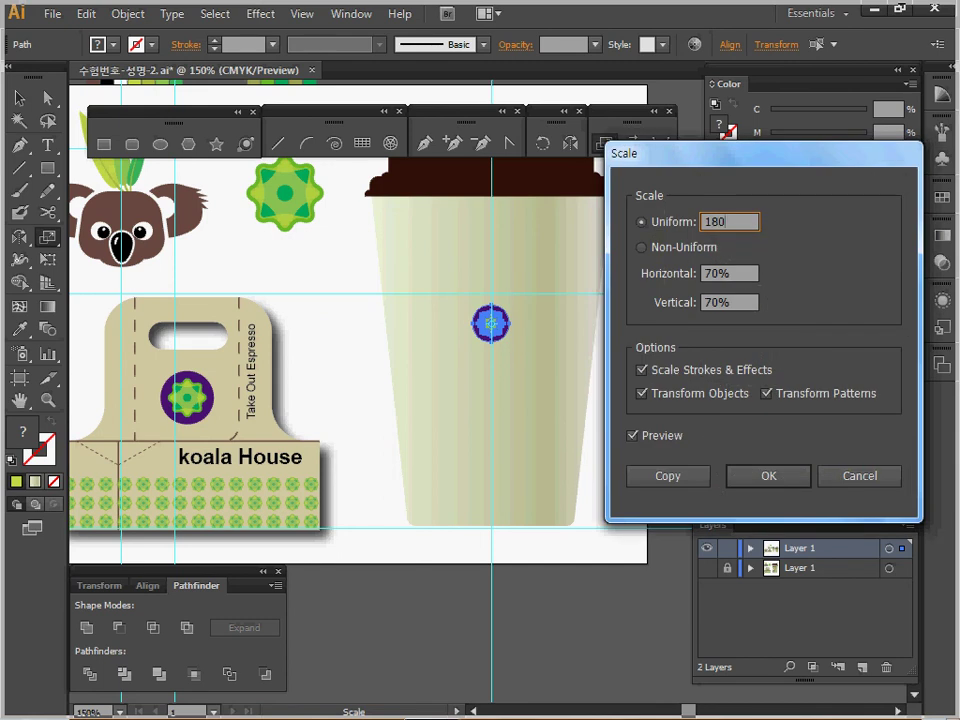
pyautogui.press('Return')
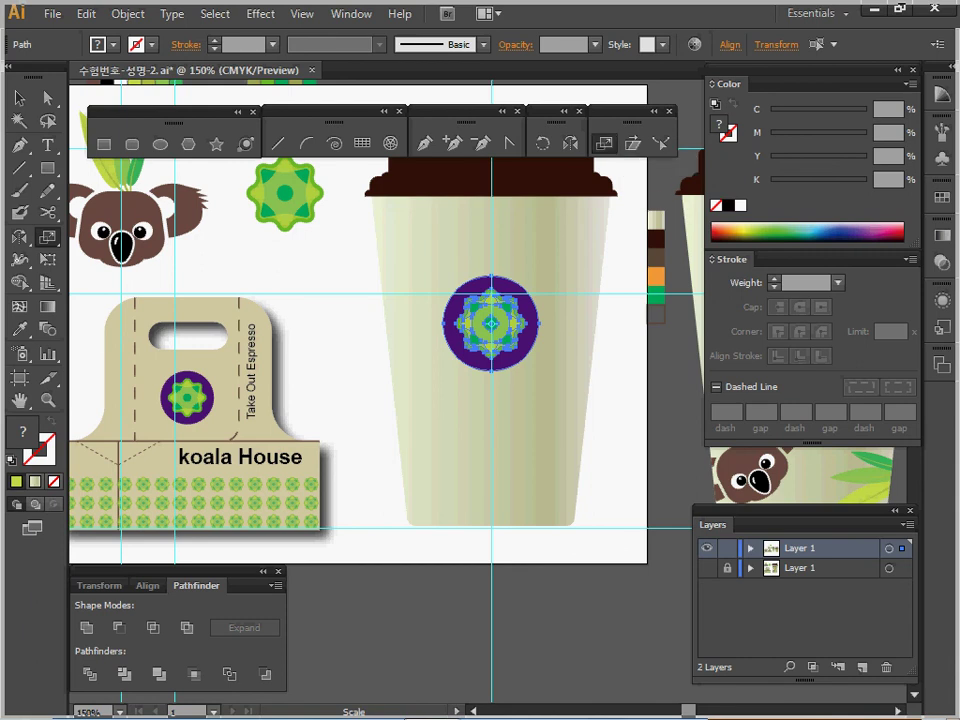
pyautogui.keyDown('ctrl'); pyautogui.click(596, 350); pyautogui.keyUp('ctrl')
# Recolour the cup badge's purple background circle with the medium brown swatch beside the artboard
pyautogui.moveTo(596, 350); pyautogui.dragTo(419, 339)
pyautogui.keyDown('ctrl'); pyautogui.click(355, 312); pyautogui.keyUp('ctrl')
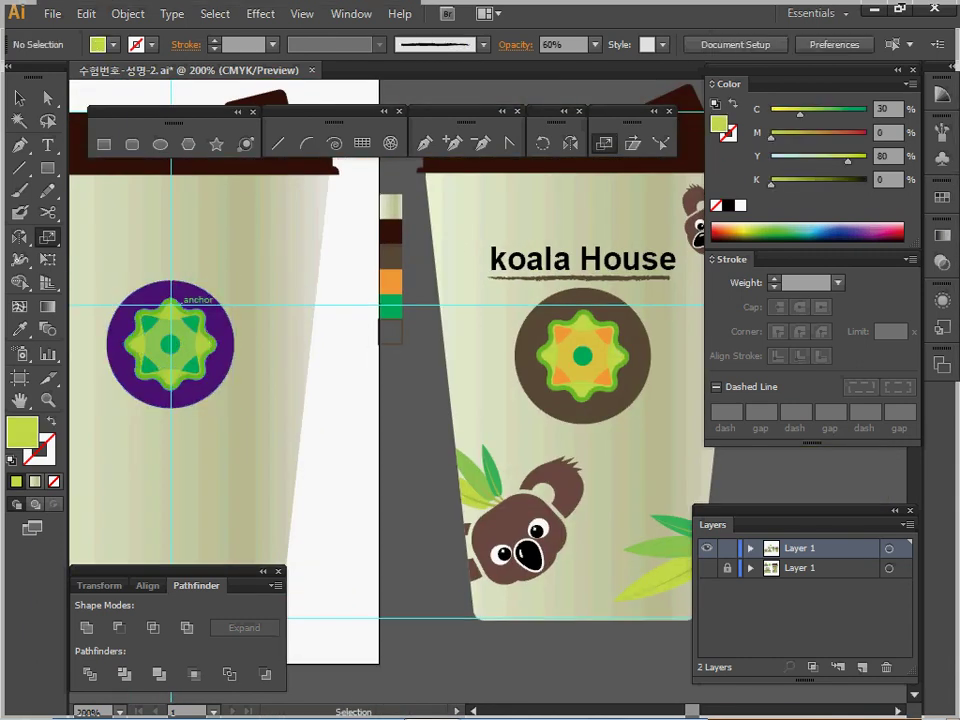
pyautogui.keyDown('ctrl'); pyautogui.click(214, 310); pyautogui.keyUp('ctrl')
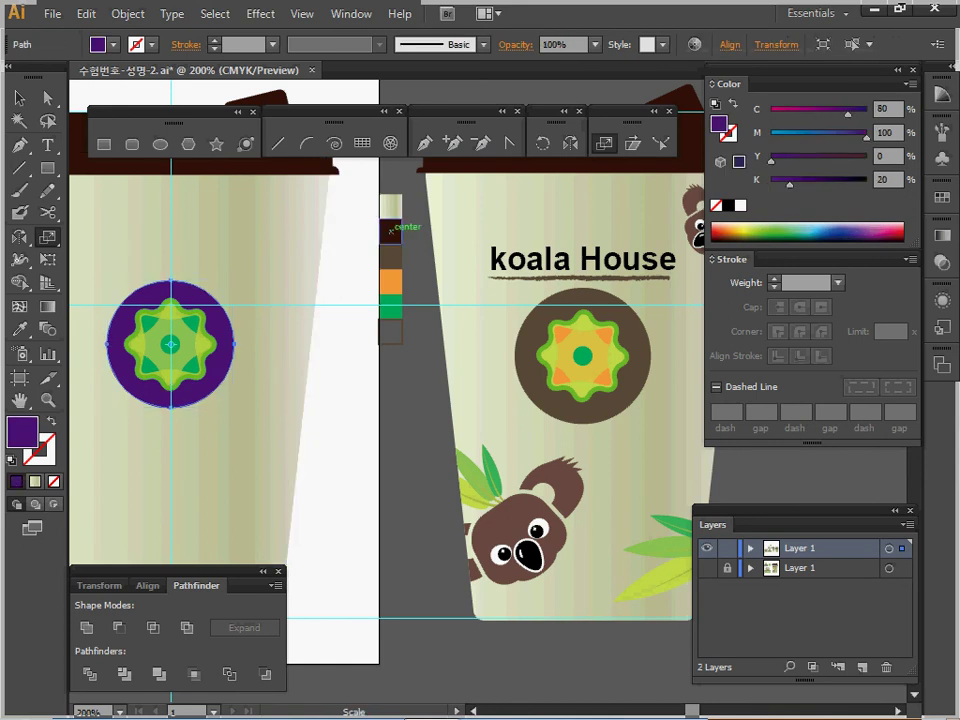
pyautogui.press('i')
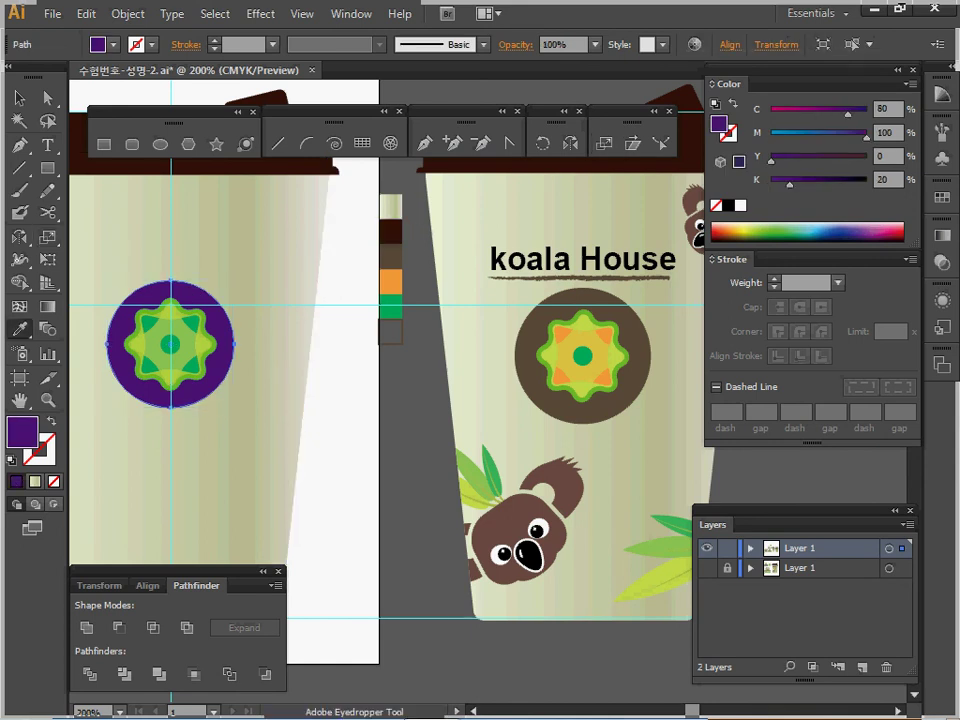
pyautogui.click(391, 257)
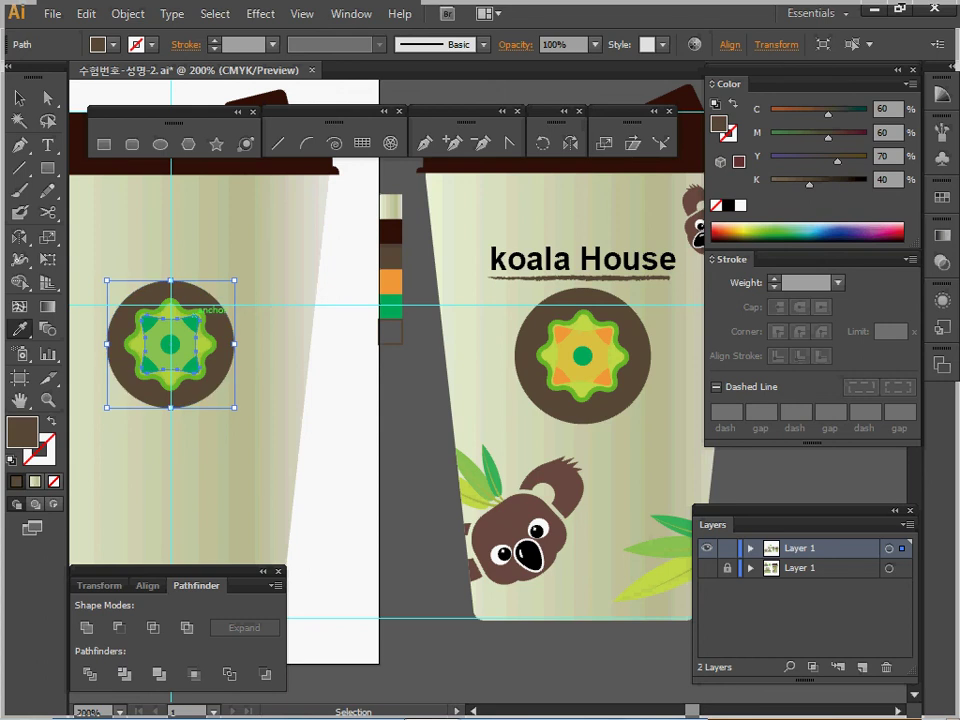
# Recolour the green four-pointed shape inside the cup badge's flower with the orange swatch, and deselect it
pyautogui.keyDown('ctrl'); pyautogui.click(196, 316); pyautogui.keyUp('ctrl')
pyautogui.click(391, 282)
pyautogui.press('v')
pyautogui.hotkey('ctrl', 'shift', 'a')
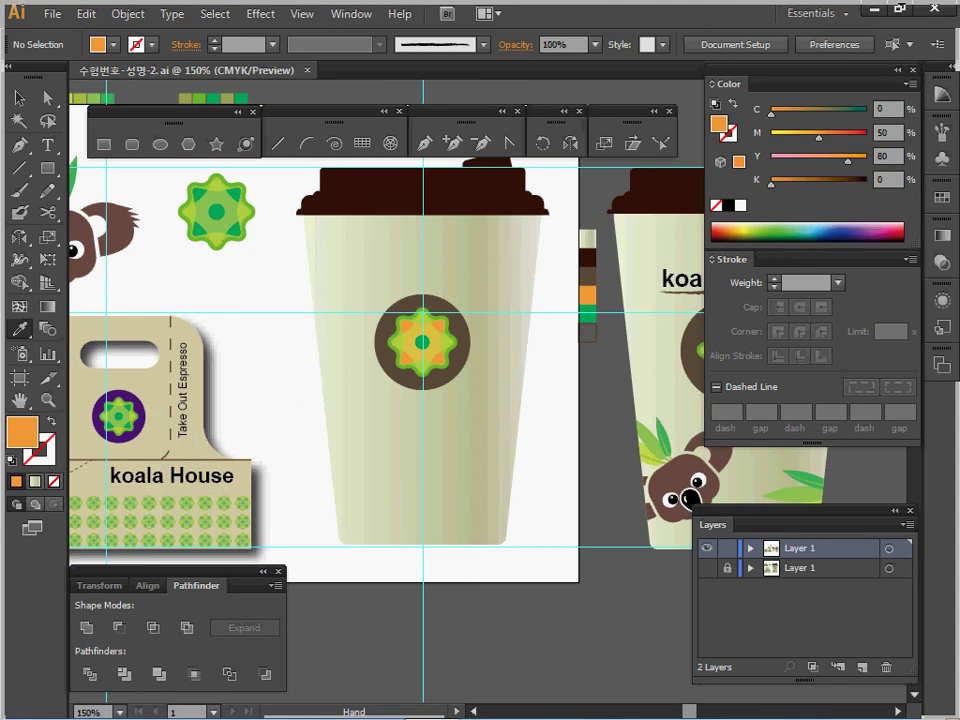
# Copy the carrier's "koala House" text onto the cup, centred between the lid and the flower badge
pyautogui.moveTo(422, 347); pyautogui.dragTo(435, 319)
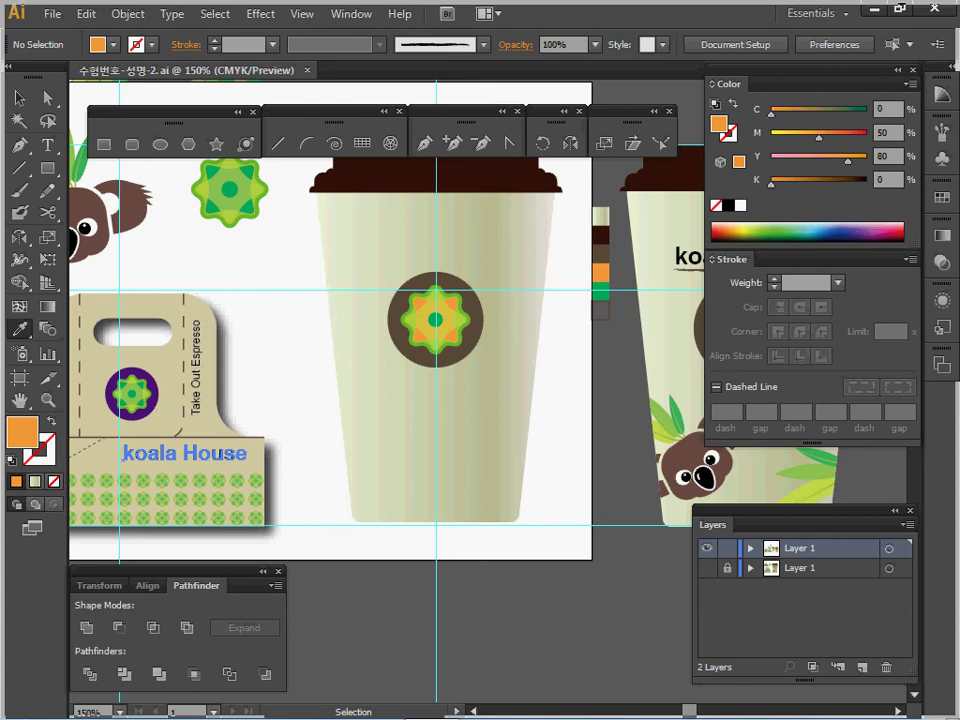
pyautogui.keyDown('ctrl'); pyautogui.click(184, 453); pyautogui.keyUp('ctrl')
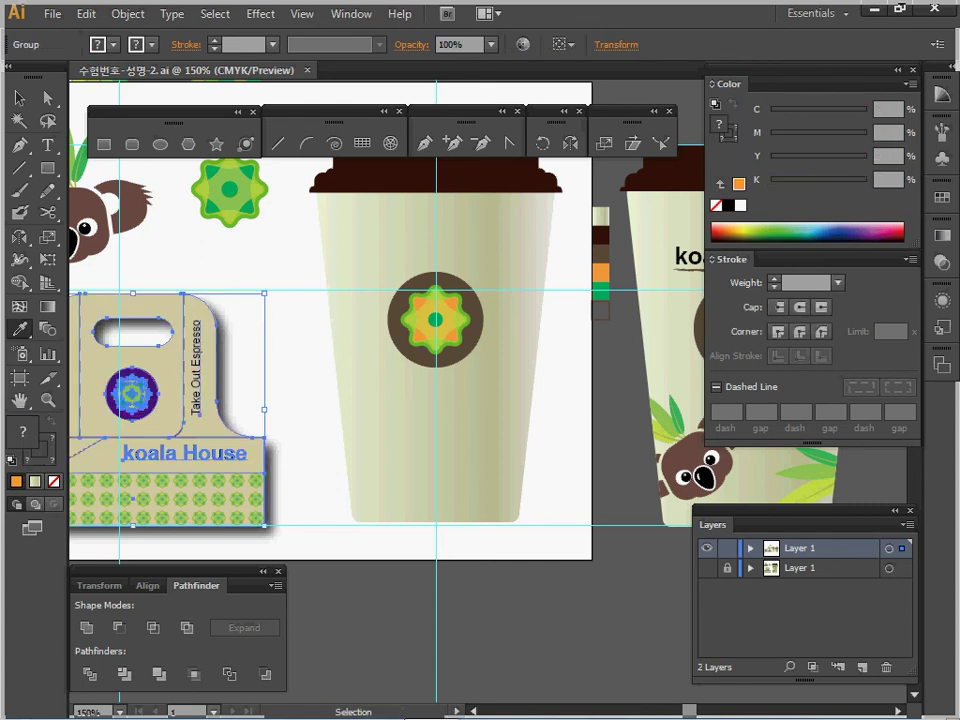
pyautogui.click(47, 97)
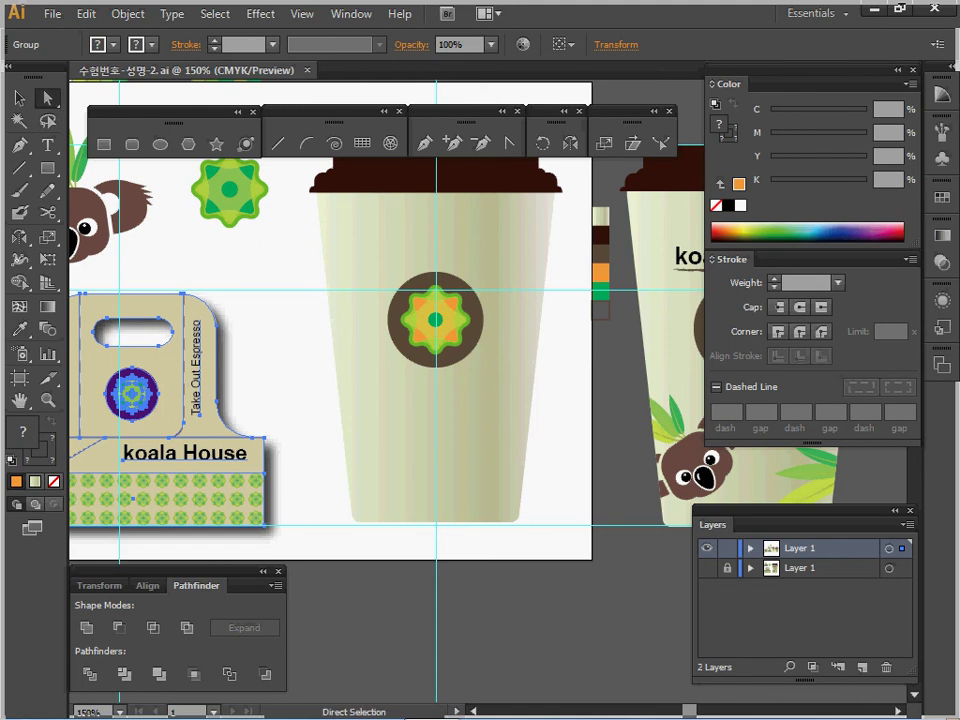
pyautogui.click(184, 453)
pyautogui.press('v')
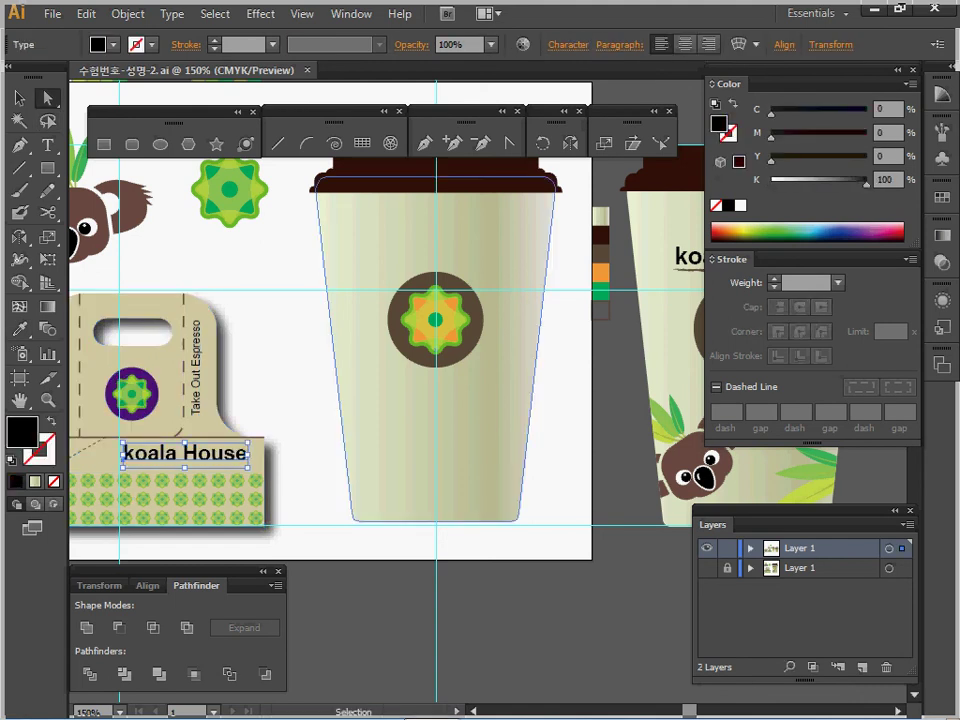
pyautogui.hotkey('ctrl', 'shift', 'a')
pyautogui.write('koala House')
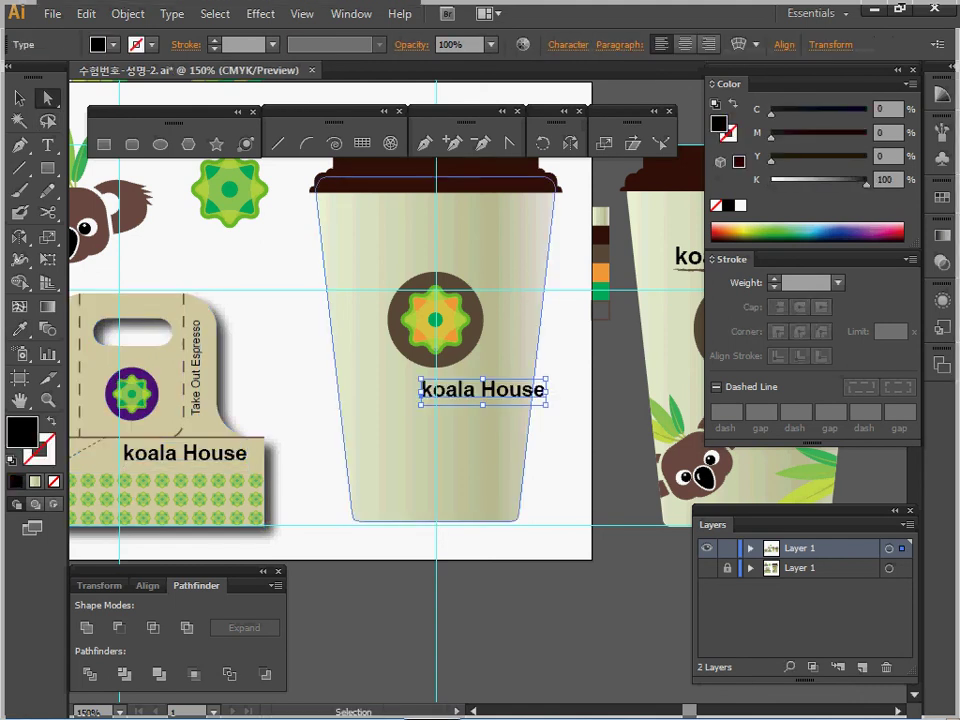
pyautogui.moveTo(470, 388); pyautogui.dragTo(354, 275)
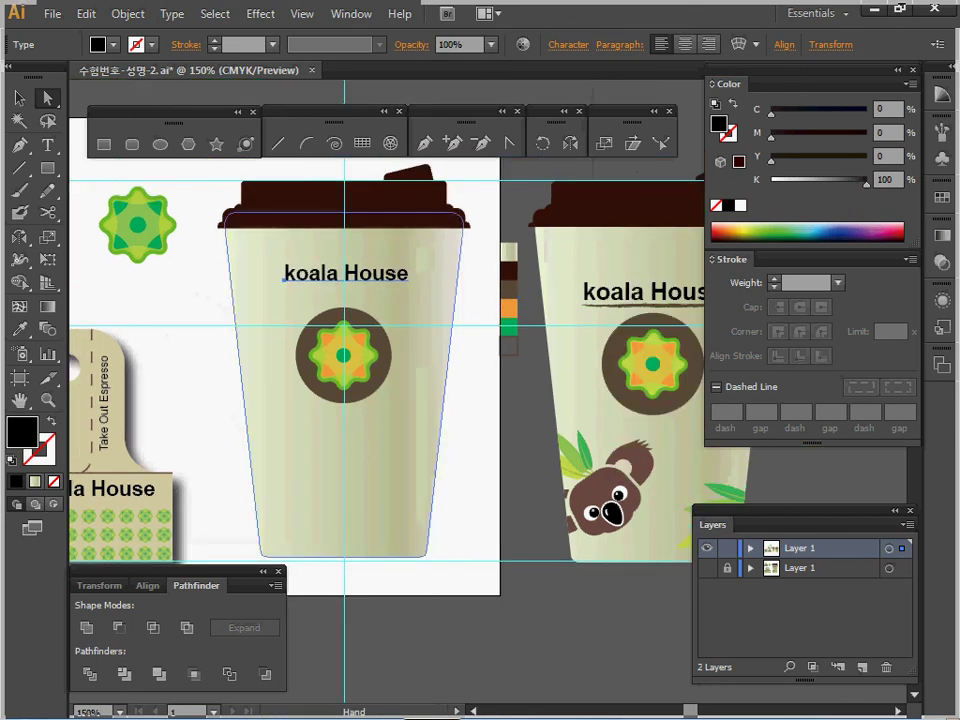
# Increase the font size of the cup's "koala House" text to 17 pt
pyautogui.click(568, 44)
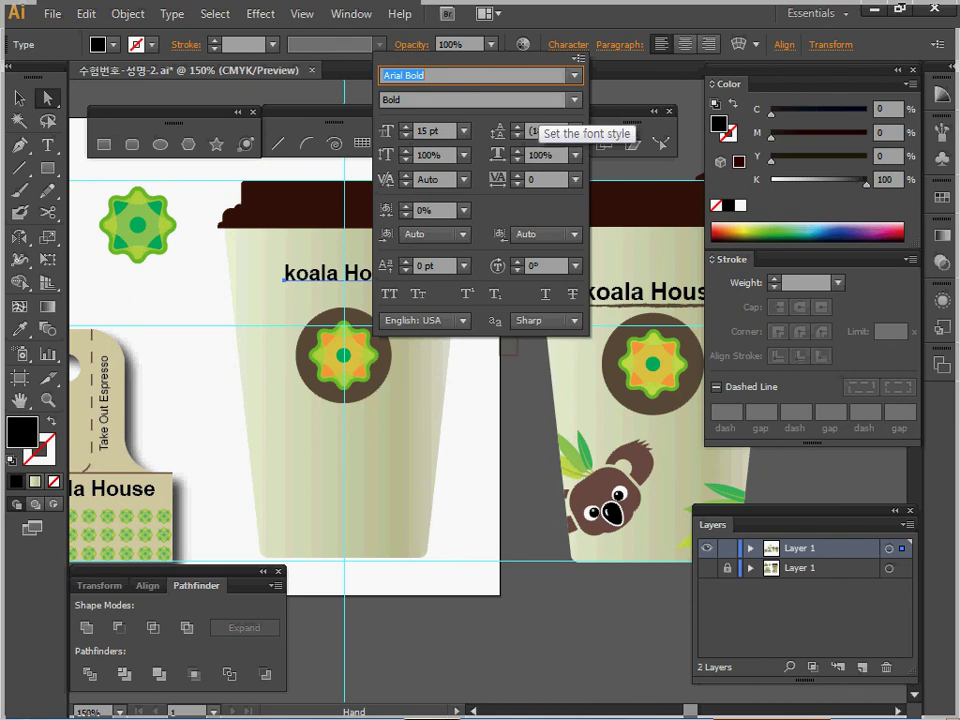
pyautogui.click(405, 127)
pyautogui.click(405, 127)
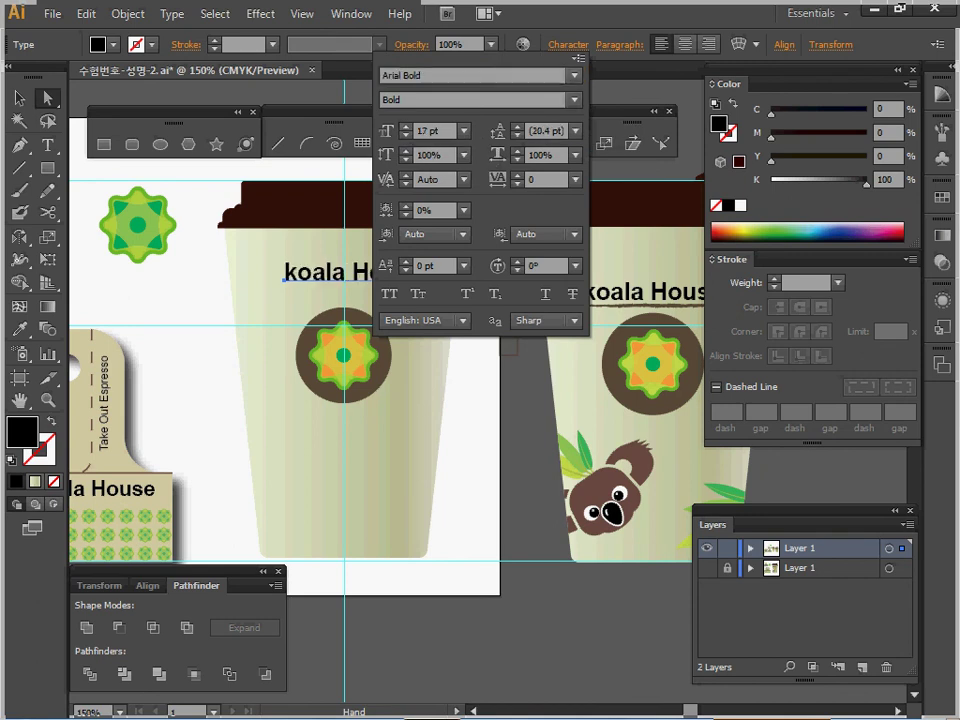
pyautogui.press('Escape')
# Re-centre the enlarged cup text above the badge, save the document, nudge the text slightly down, and deselect it
pyautogui.moveTo(446, 300); pyautogui.dragTo(370, 290)
pyautogui.hotkey('ctrl', 's')
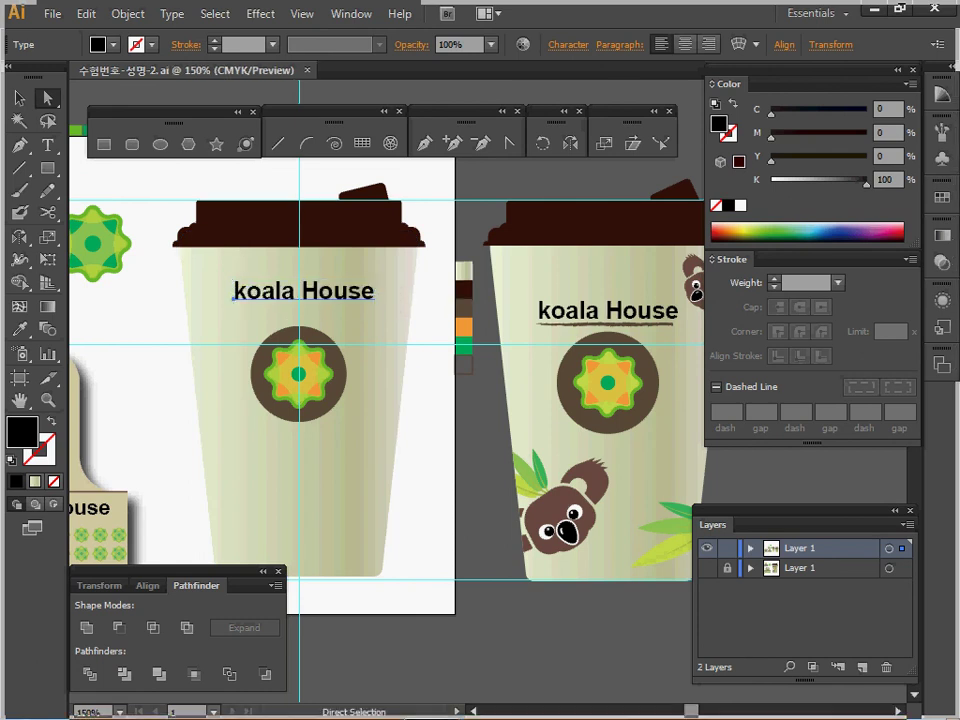
pyautogui.press('Down')
pyautogui.press('Down')
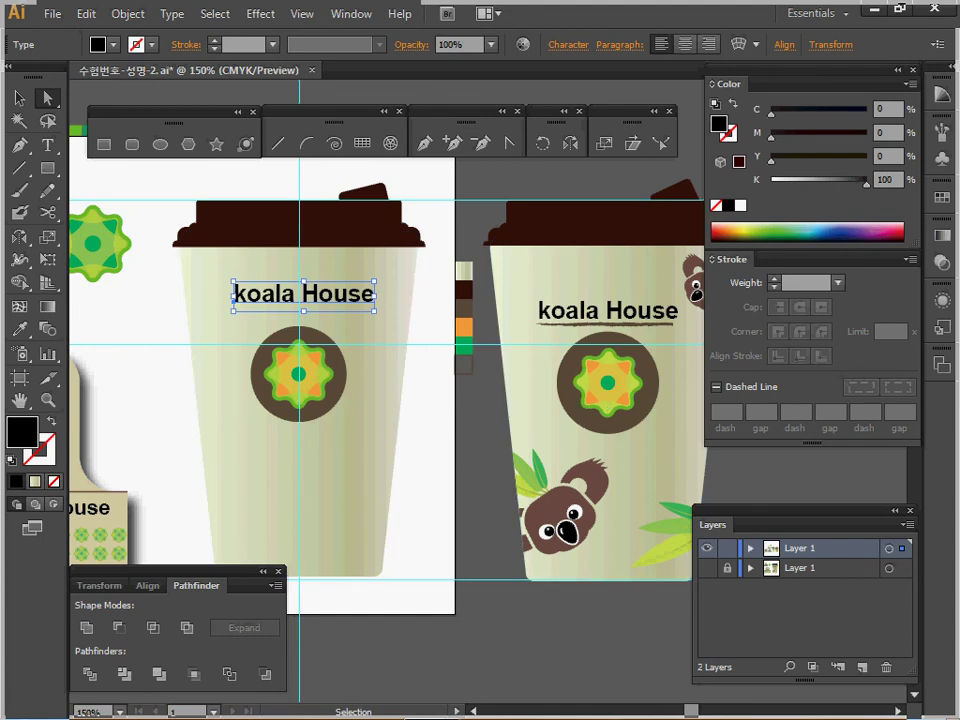
pyautogui.hotkey('ctrl', 'shift', 'a')
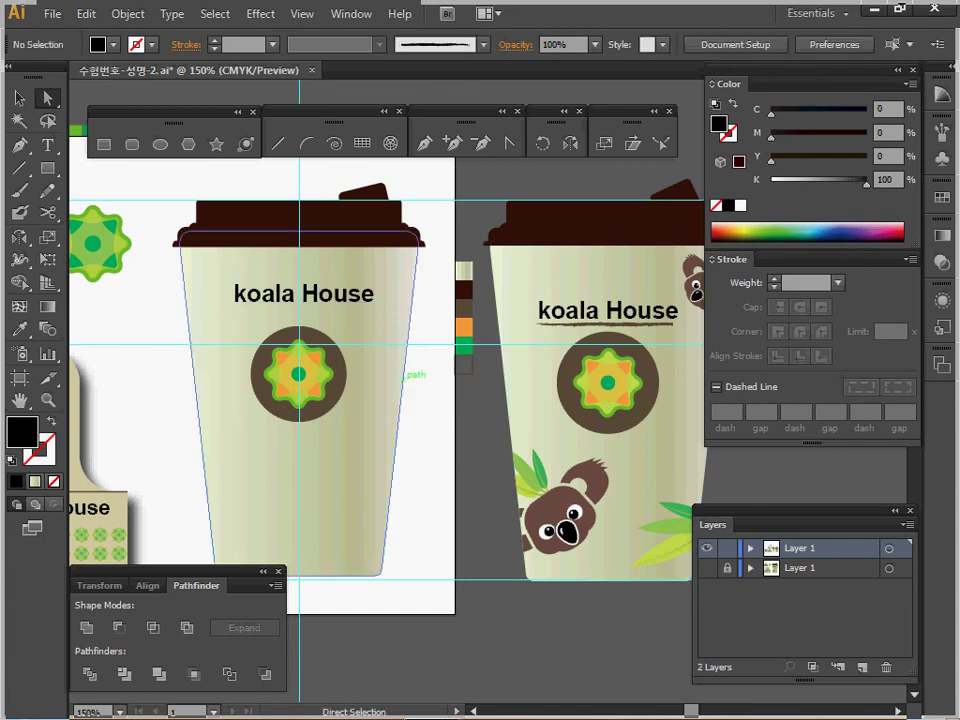
# Examine the brush definition and stroke settings of the underline beneath the reference cup's "koala House" text
pyautogui.click(673, 324)
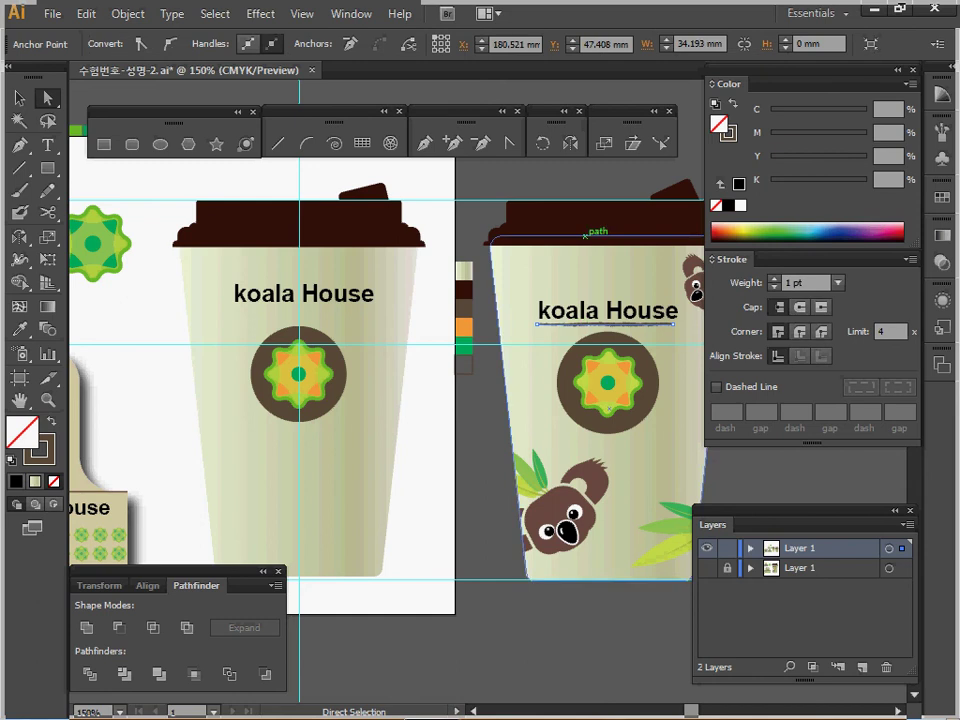
pyautogui.click(19, 98)
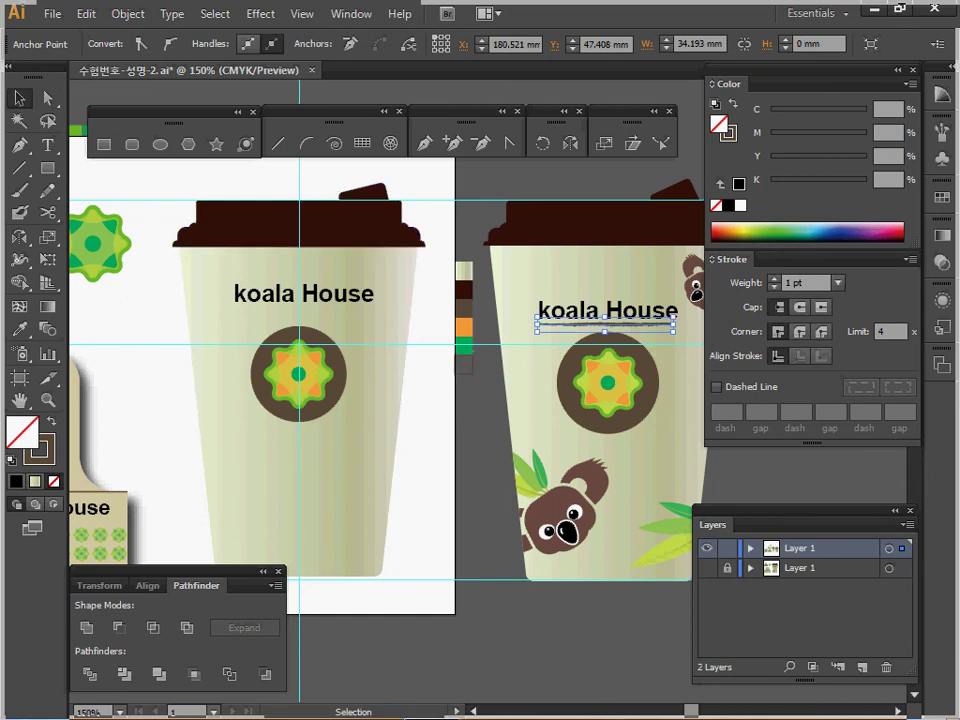
pyautogui.click(478, 382)
pyautogui.click(605, 324)
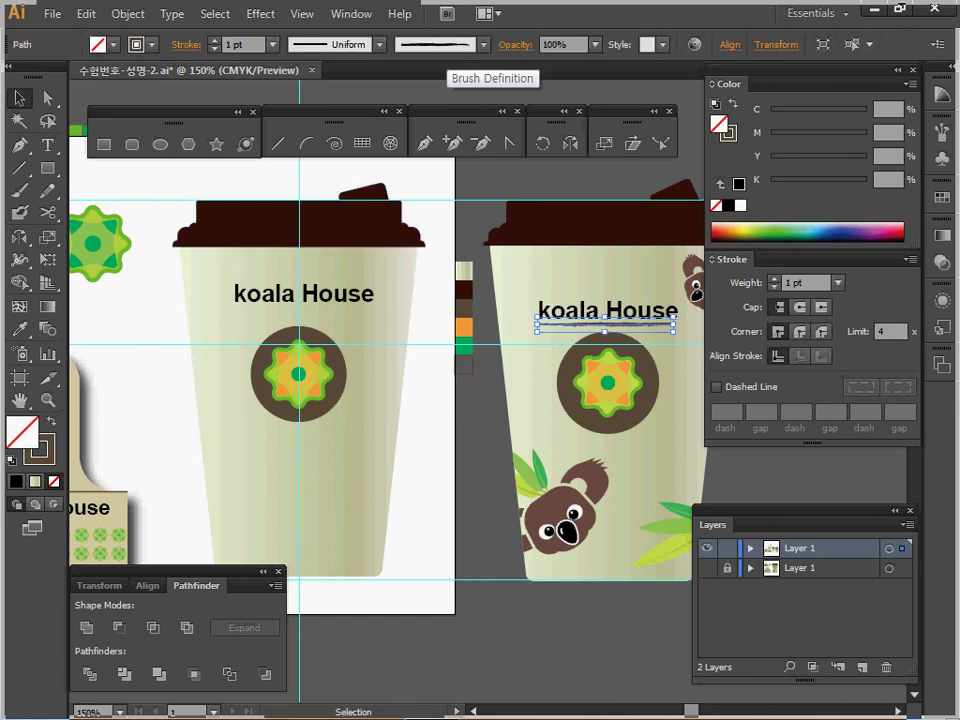
pyautogui.click(445, 48)
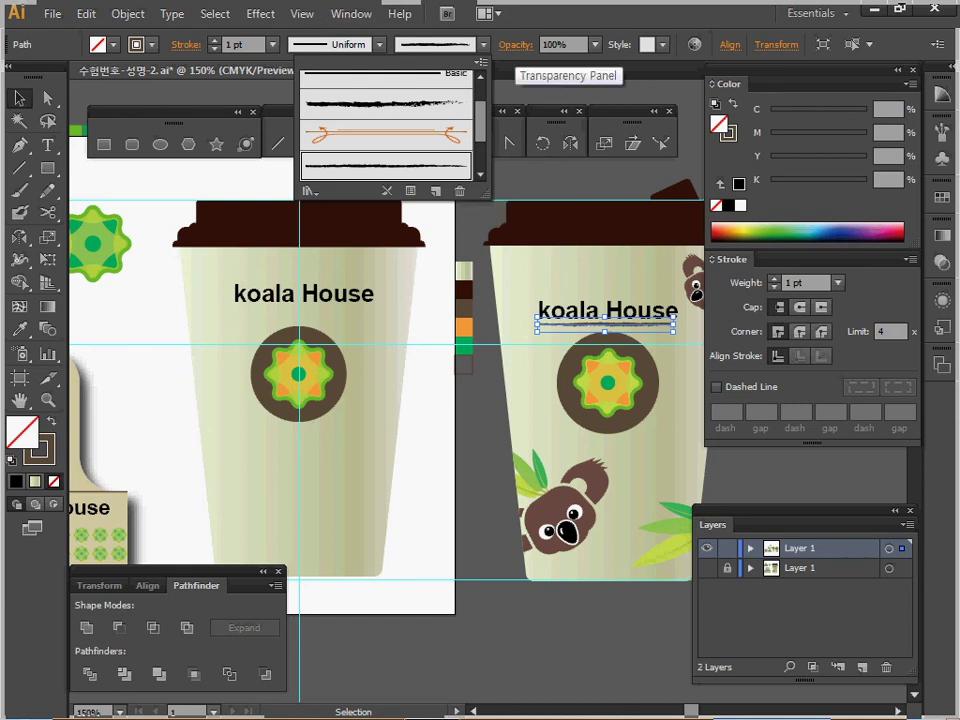
pyautogui.press('Escape')
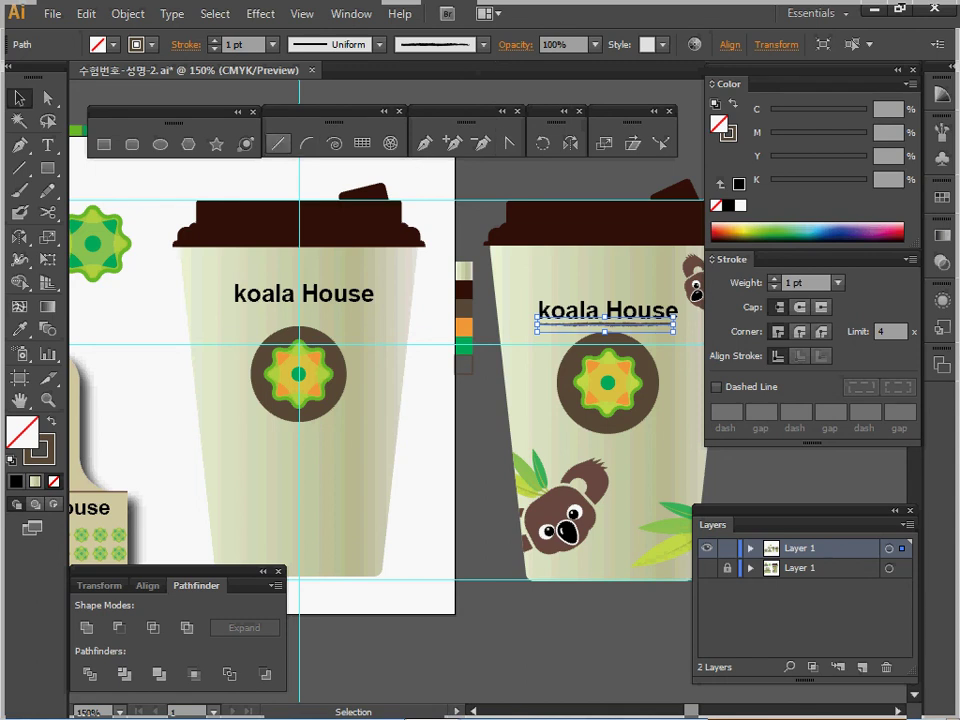
# Draw a horizontal line beneath the cup's "koala House" text and apply the reference underline's rough brush at 1 pt stroke weight
pyautogui.click(279, 143)
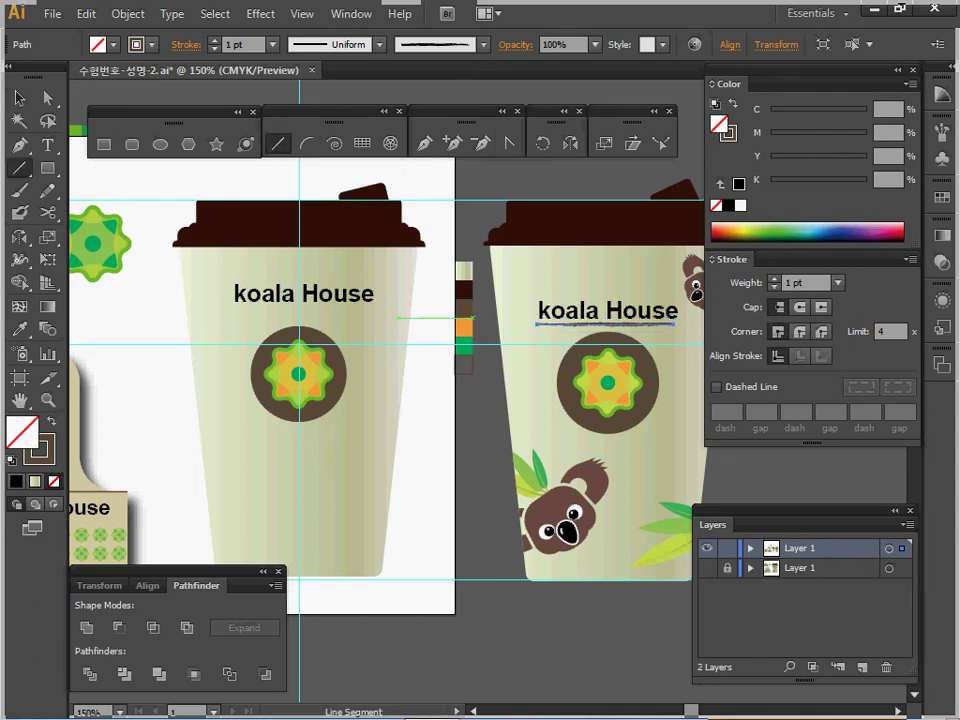
pyautogui.moveTo(240, 309); pyautogui.dragTo(215, 309)
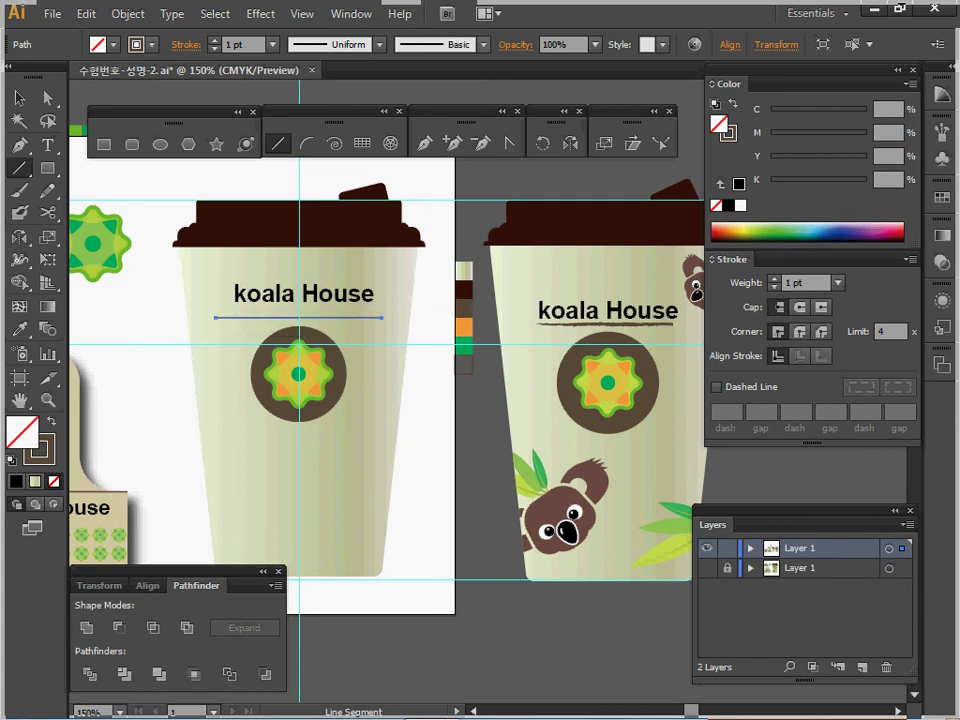
pyautogui.click(484, 44)
pyautogui.click(385, 165)
pyautogui.press('Escape')
# Nudge the brushed underline upward so it sits closer beneath the "koala House" text
pyautogui.press('Up')
pyautogui.press('Up')
pyautogui.press('Up')
pyautogui.press('Up')
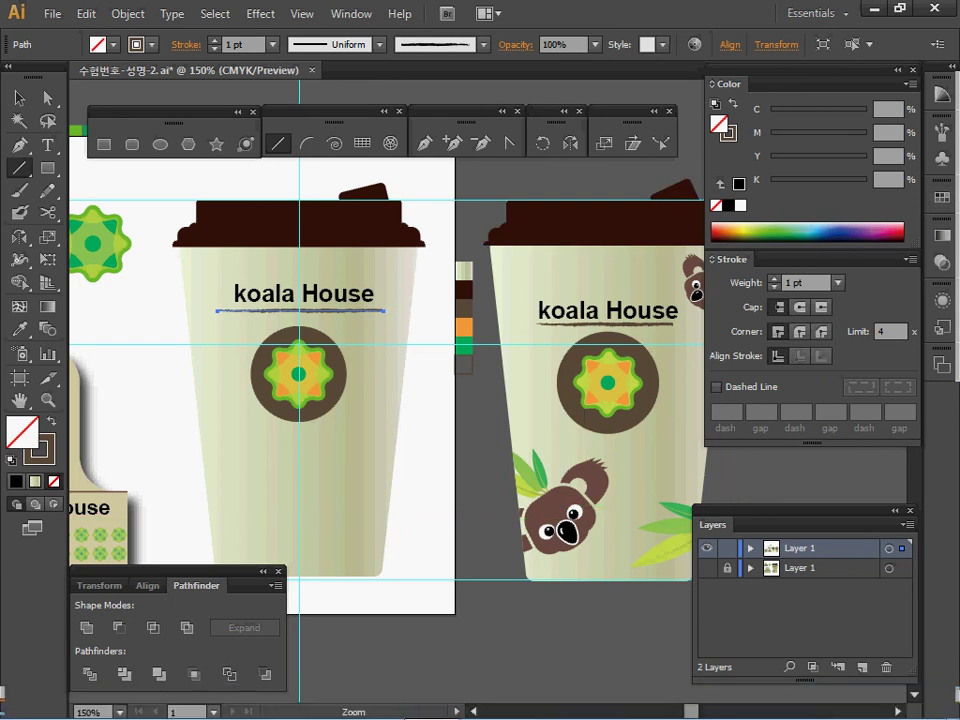
# Copy the koala artwork onto the cup, shrink and rotate it counterclockwise, and place it across the cup's lower left edge
pyautogui.keyDown('ctrl'); pyautogui.keyDown('alt'); pyautogui.click(378, 476); pyautogui.keyUp('alt'); pyautogui.keyUp('ctrl')
pyautogui.moveTo(378, 476); pyautogui.dragTo(319, 528)
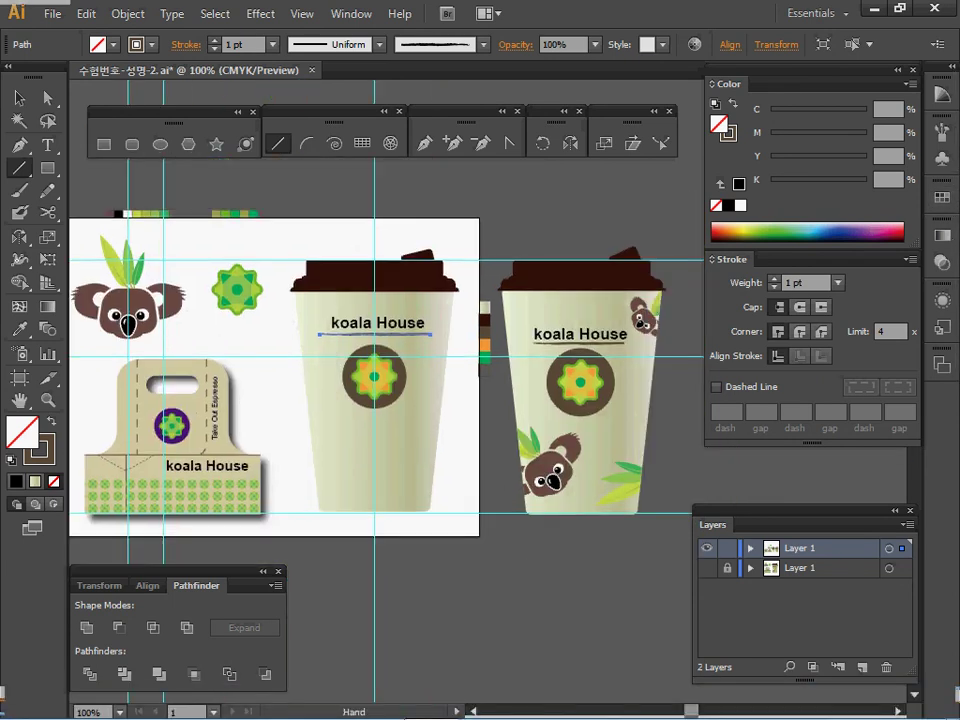
pyautogui.click(19, 98)
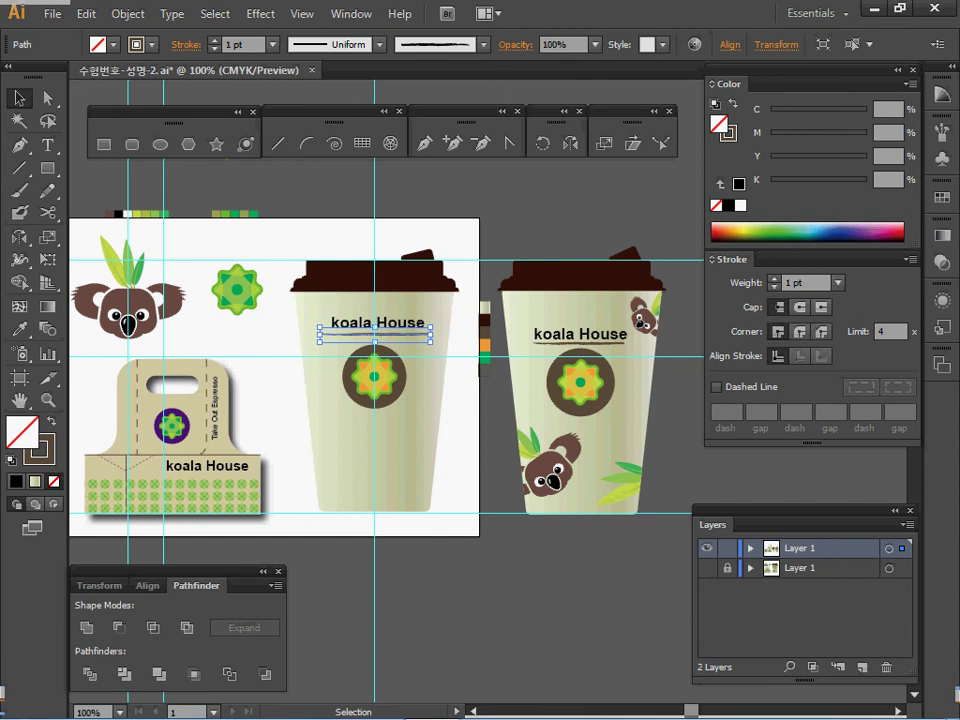
pyautogui.click(110, 242)
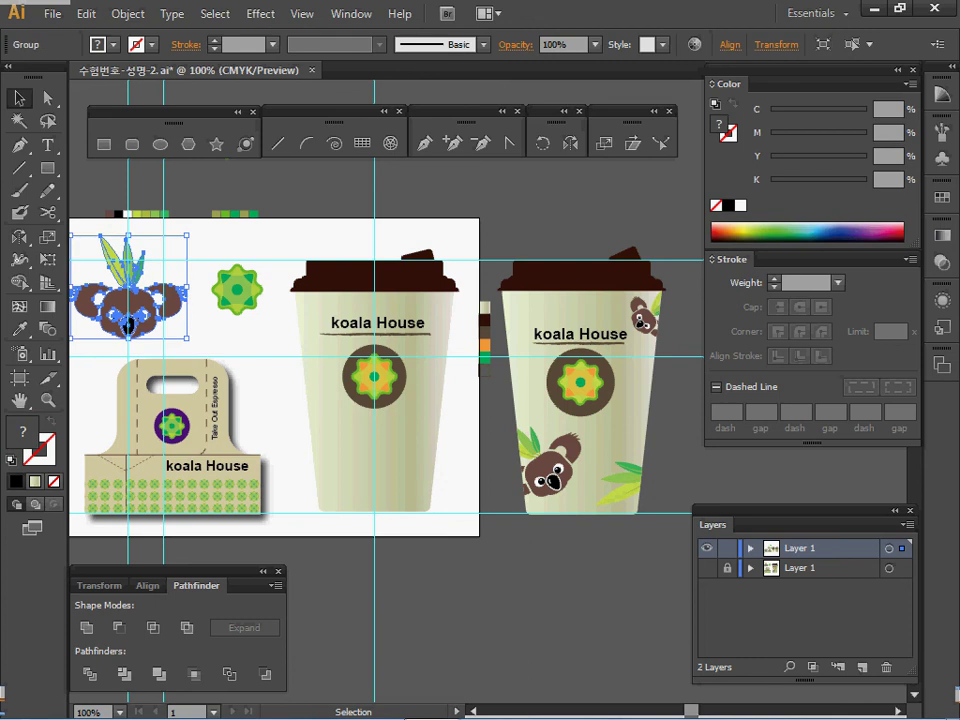
pyautogui.press('a')
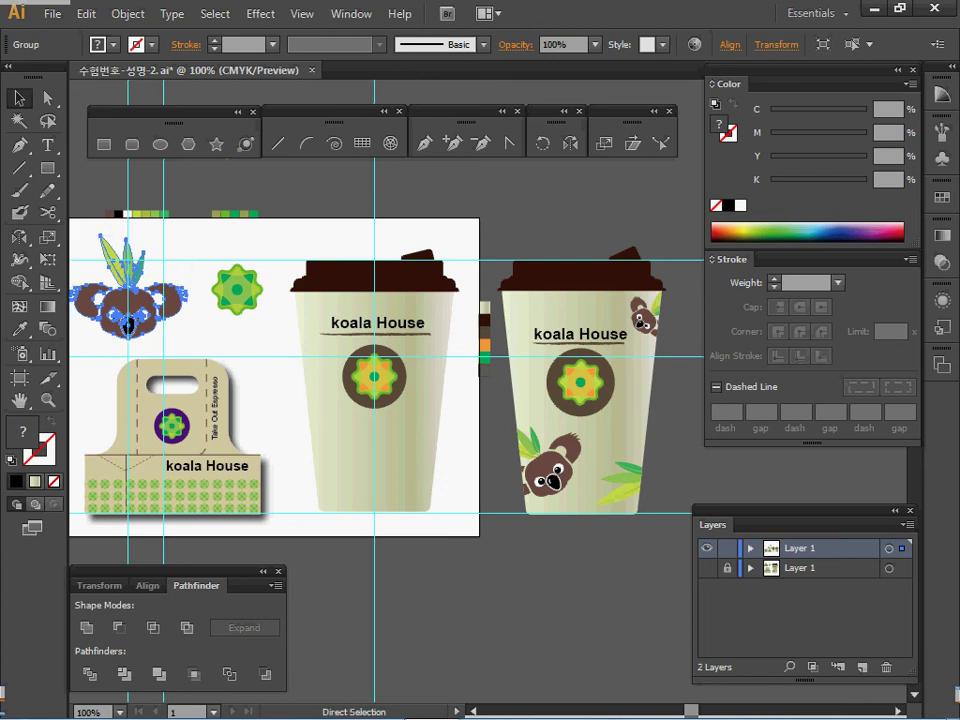
pyautogui.hotkey('ctrl', 'v')
pyautogui.press('v')
pyautogui.moveTo(503, 408); pyautogui.dragTo(352, 470)
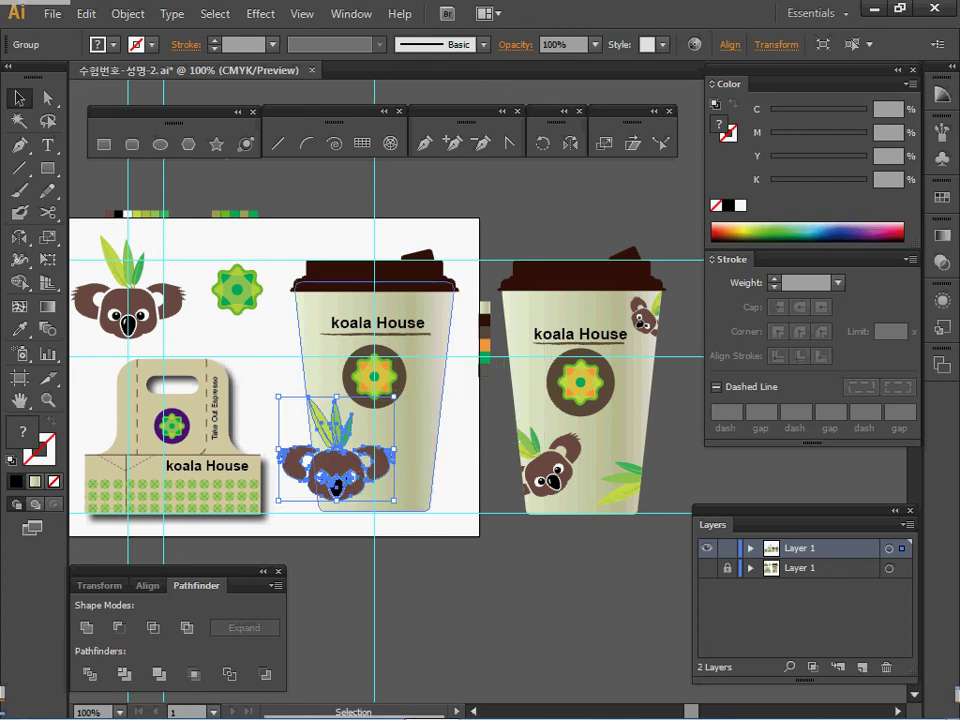
pyautogui.moveTo(393, 396); pyautogui.dragTo(283, 420)
pyautogui.moveTo(343, 480); pyautogui.dragTo(357, 438)
# Paste a second, smaller koala, rotate it clockwise, place it across the cup's upper right edge beside the text, and deselect it
pyautogui.hotkey('ctrl', 'v')
pyautogui.moveTo(478, 398); pyautogui.dragTo(421, 332)
pyautogui.moveTo(375, 380); pyautogui.dragTo(450, 326)
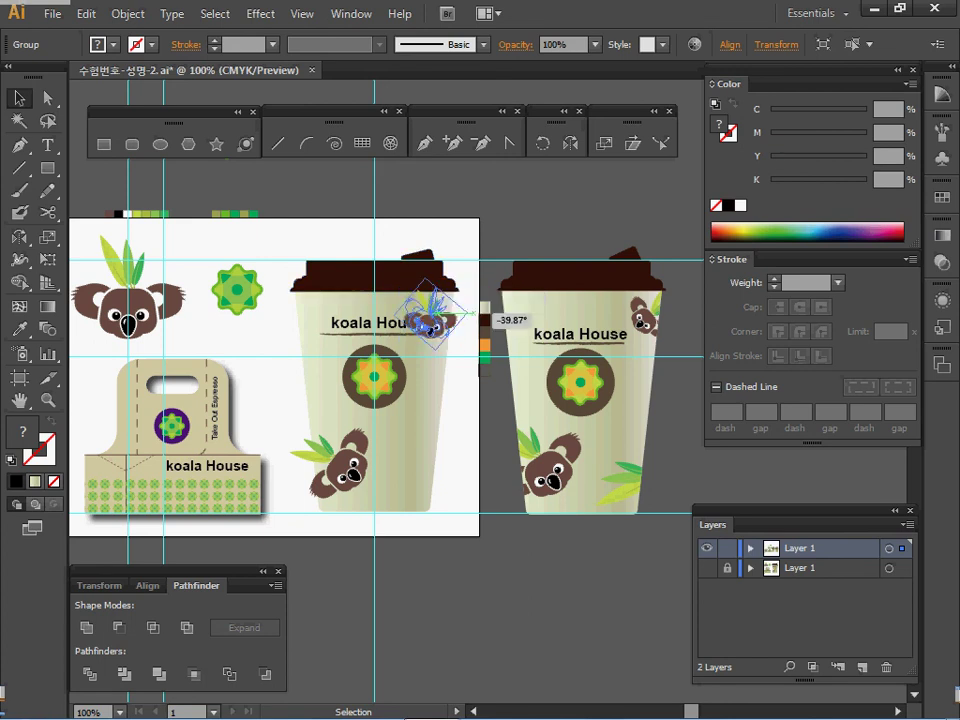
pyautogui.moveTo(440, 318)
pyautogui.mouseDown()
pyautogui.moveTo(454, 319)
pyautogui.moveTo(430, 303)
pyautogui.moveTo(442, 312)
pyautogui.mouseUp()
pyautogui.click(478, 454)
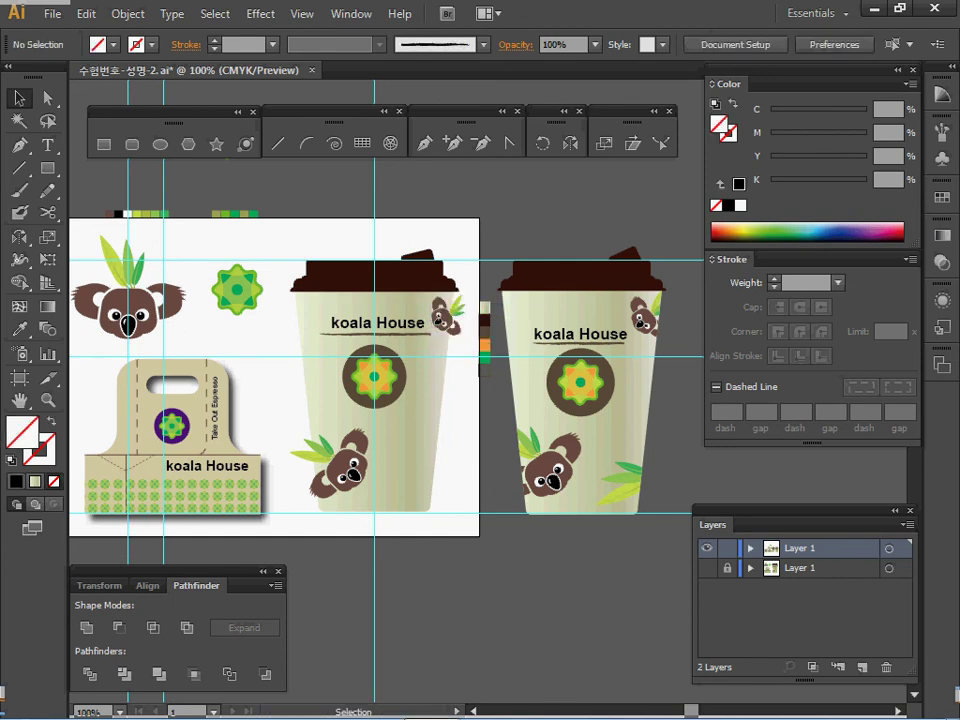
# Paste a third koala, rotate it a quarter turn counterclockwise so only its leaves overlap the cup's lower right edge, and deselect it
pyautogui.hotkey('ctrl', 'v')
pyautogui.press('v')
pyautogui.moveTo(488, 410); pyautogui.dragTo(430, 472)
pyautogui.moveTo(494, 522); pyautogui.dragTo(490, 402)
pyautogui.moveTo(455, 452); pyautogui.dragTo(486, 470)
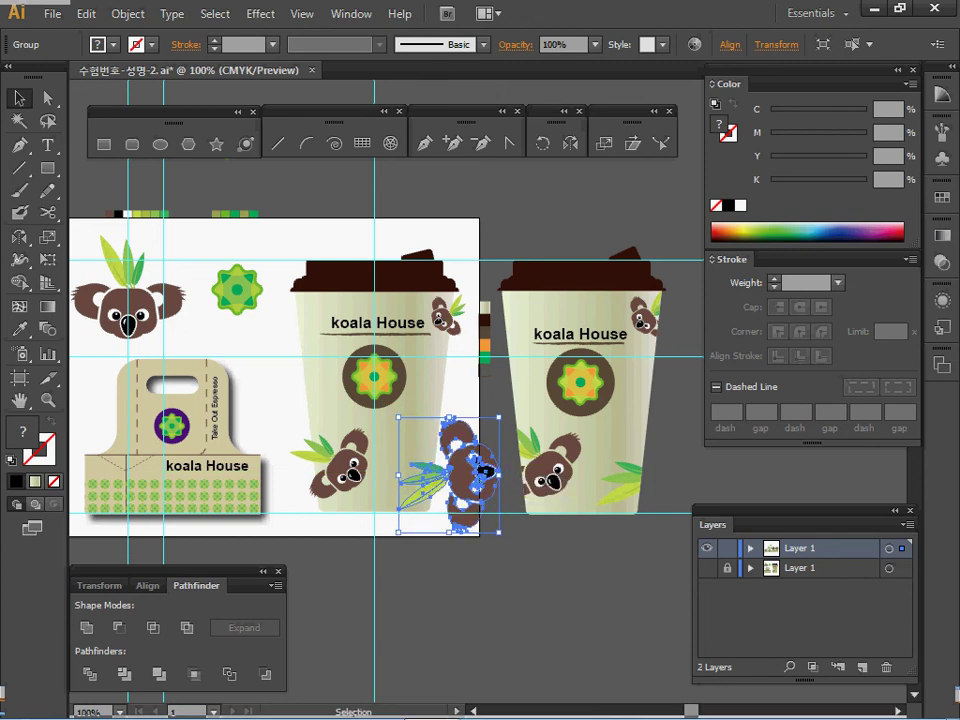
pyautogui.hotkey('ctrl', 'shift', 'a')
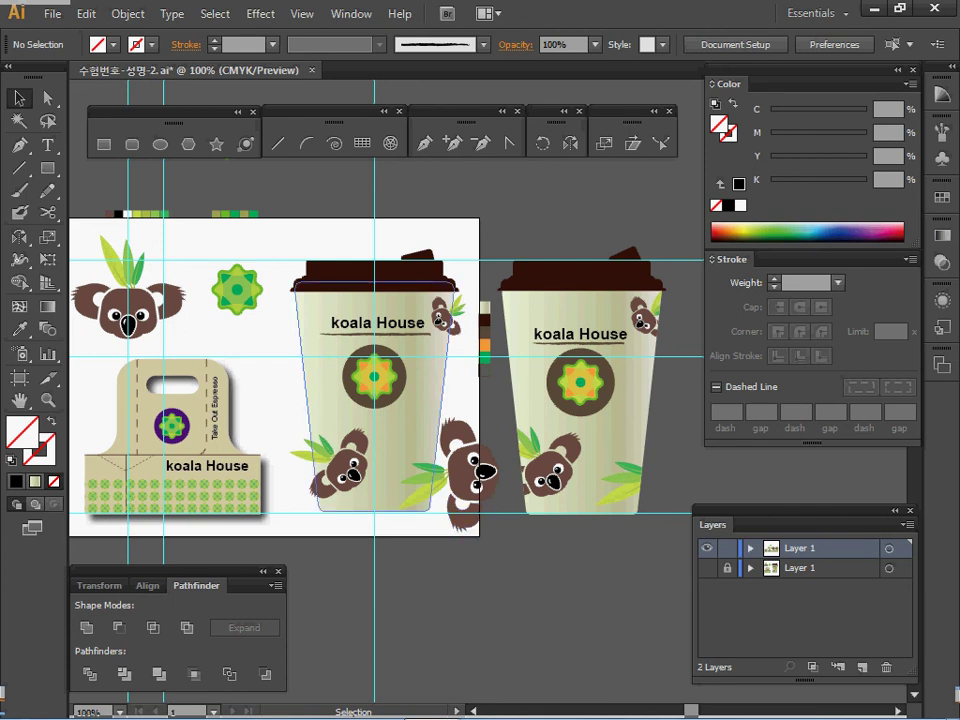
# Duplicate the gradient cup body in place and bring the copy to the front of all artwork
pyautogui.click(420, 420)
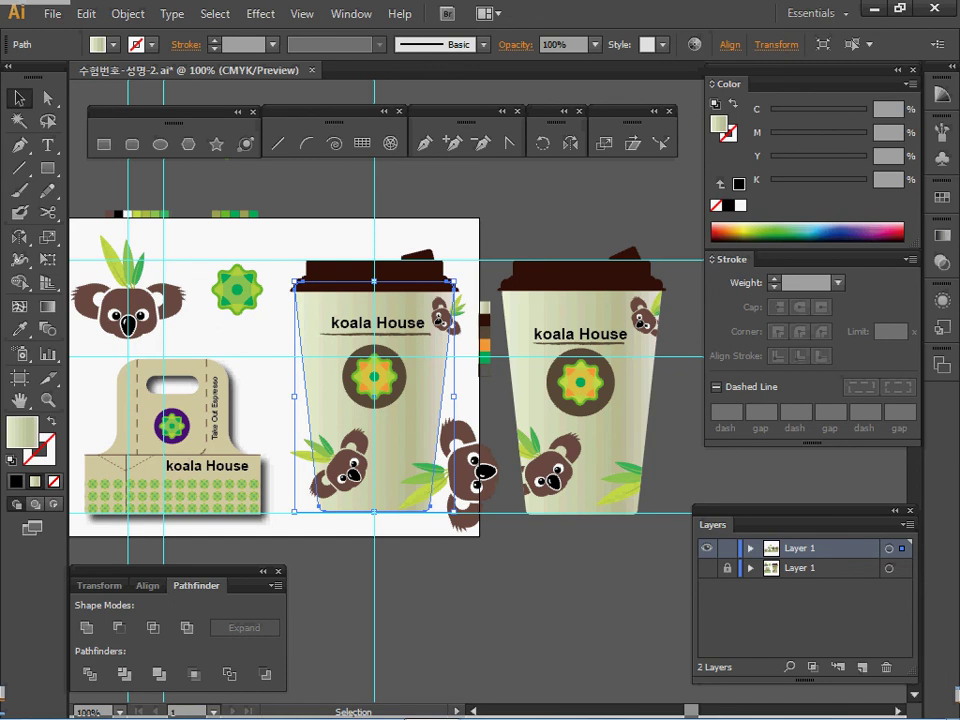
pyautogui.rightClick(328, 379)
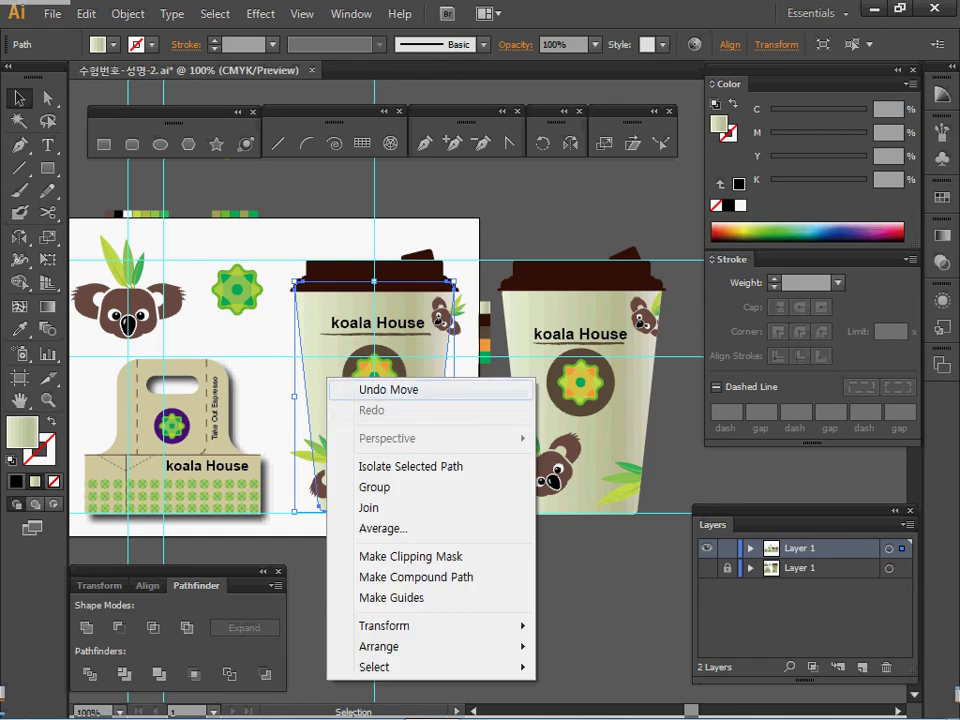
pyautogui.press('Escape')
pyautogui.press('a')
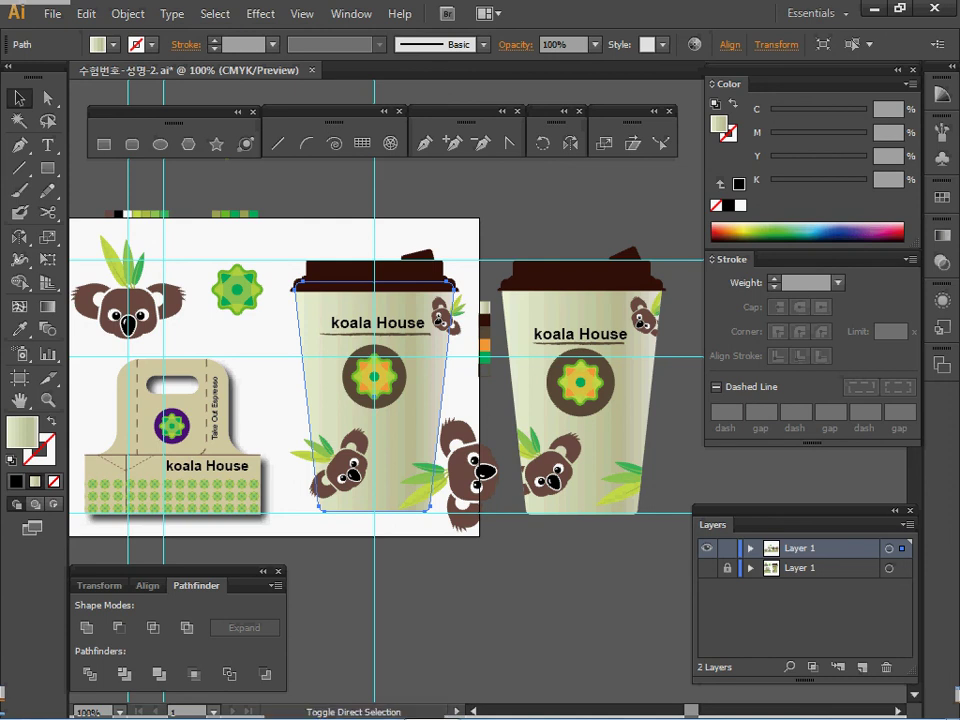
pyautogui.hotkey('ctrl', 'shift', ']')
pyautogui.press('v')
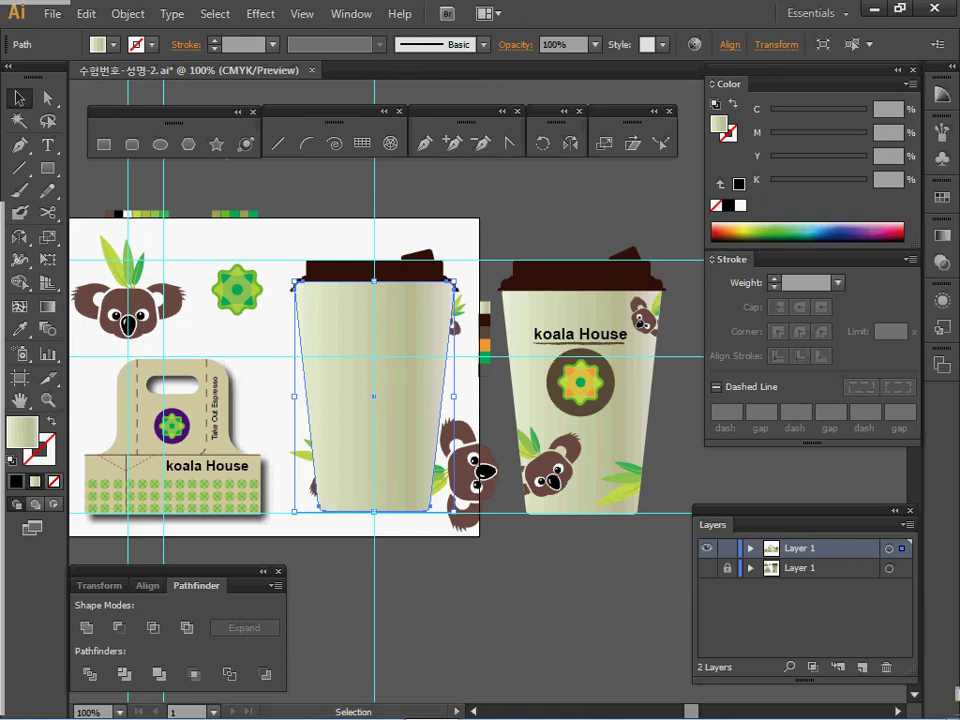
# Select the front cup body and the three koalas using Outline view, and clip the koalas to the cup shape with a clipping mask
pyautogui.press('a')
pyautogui.hotkey('ctrl', 'y')
pyautogui.press('v')
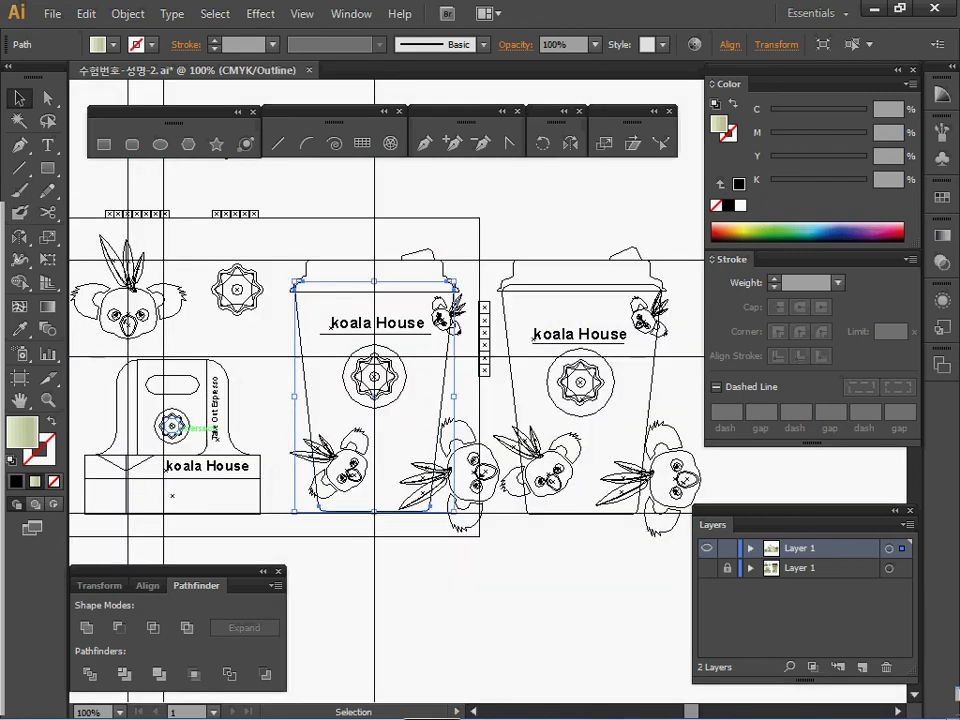
pyautogui.press('a')
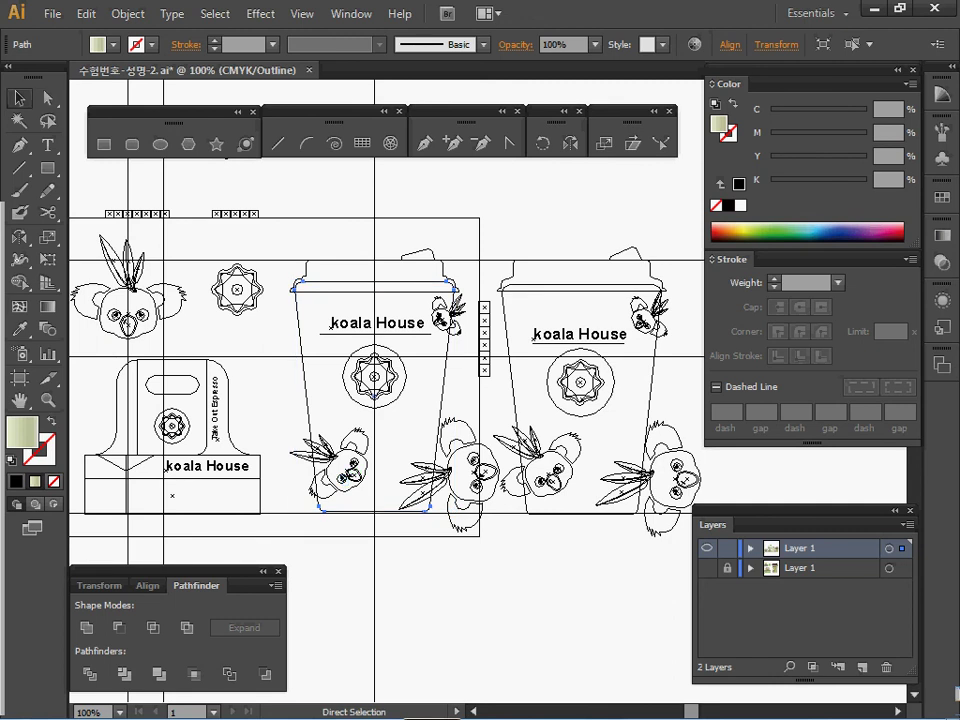
pyautogui.press('v')
pyautogui.keyDown('shift'); pyautogui.click(352, 462); pyautogui.keyUp('shift')
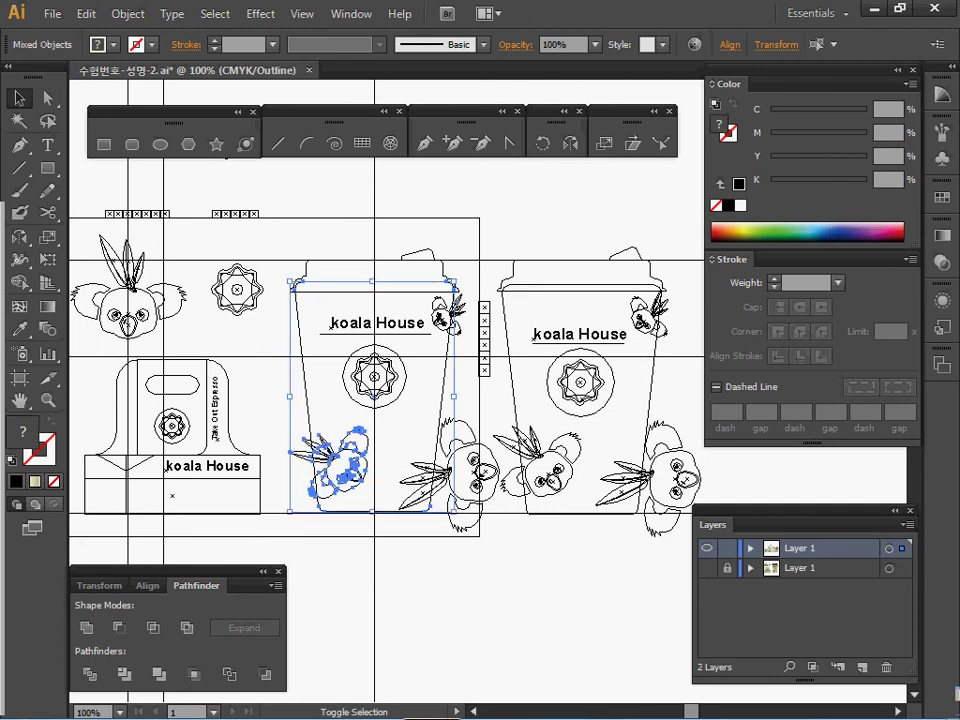
pyautogui.keyDown('shift'); pyautogui.click(472, 468); pyautogui.keyUp('shift')
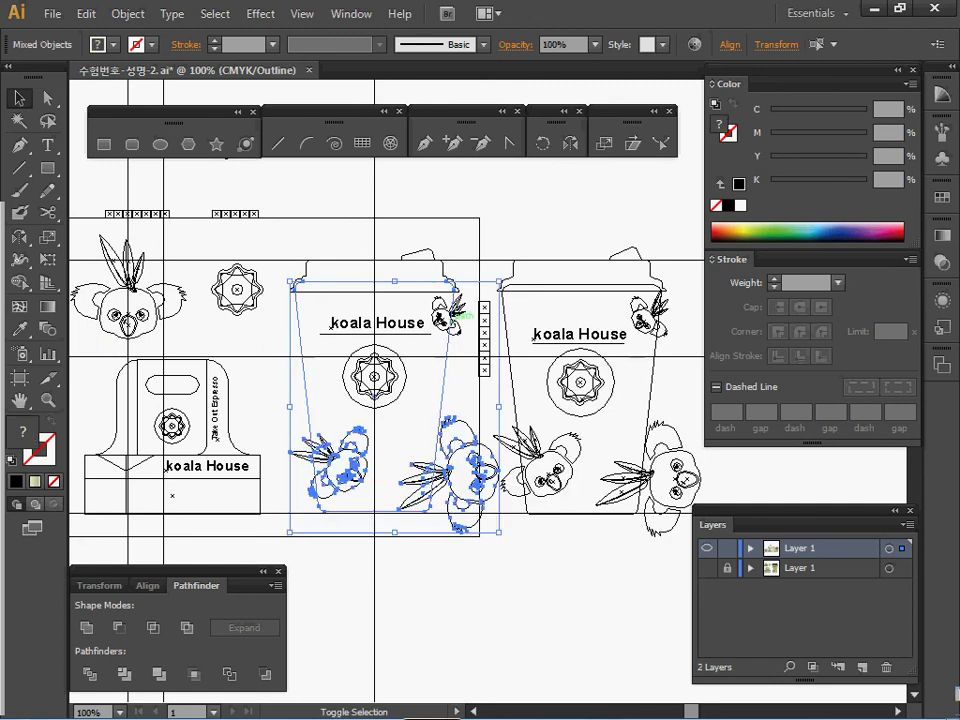
pyautogui.keyDown('shift'); pyautogui.click(437, 314); pyautogui.keyUp('shift')
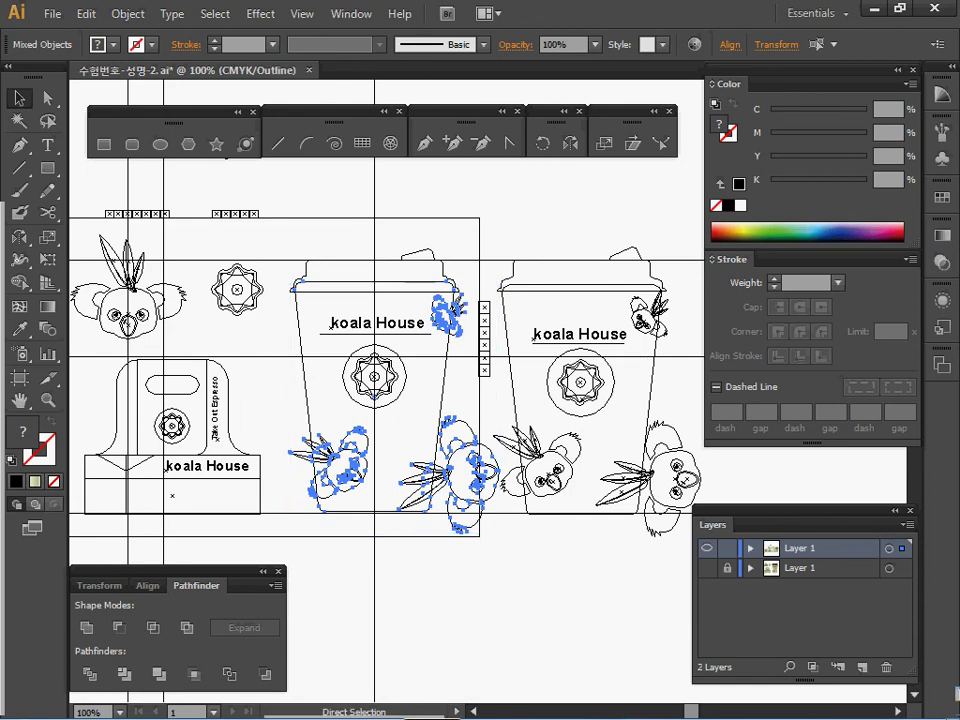
pyautogui.hotkey('ctrl', 'y')
pyautogui.rightClick(388, 313)
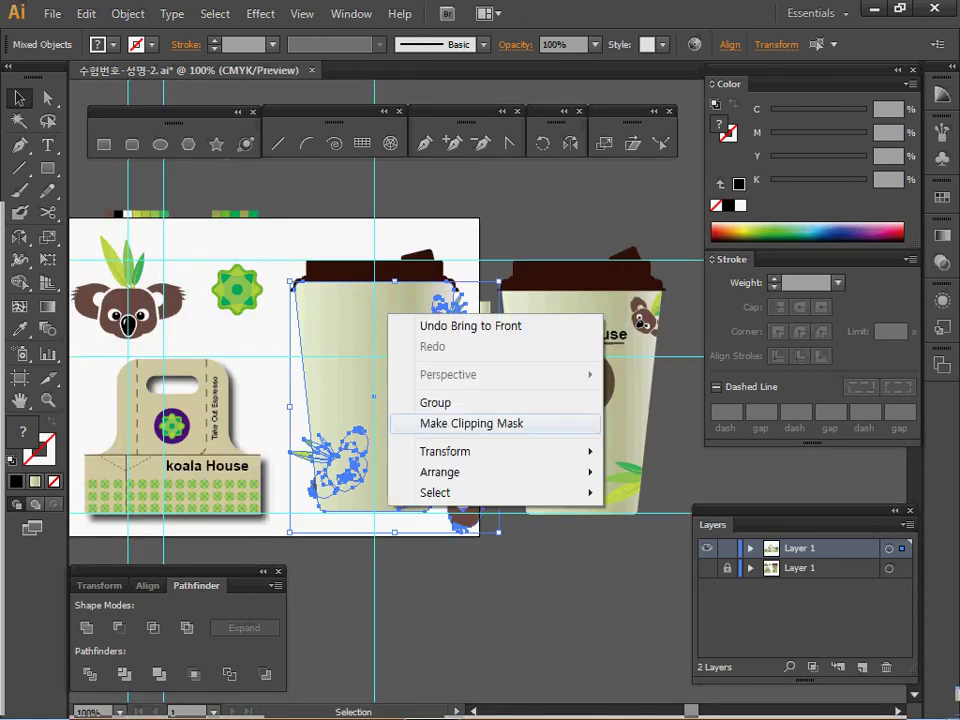
pyautogui.click(470, 423)
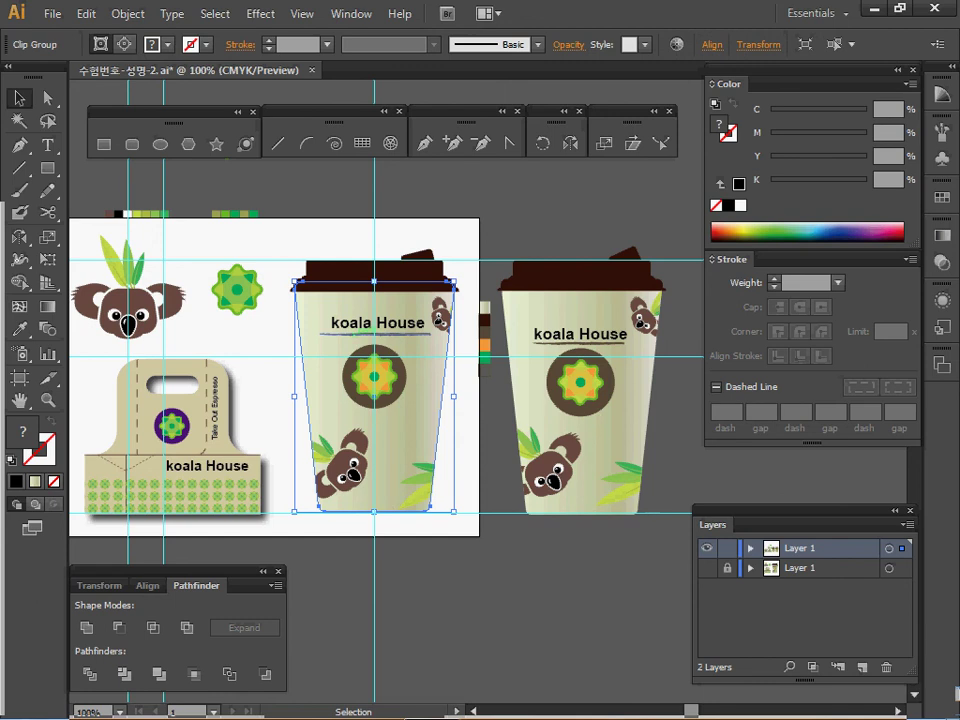